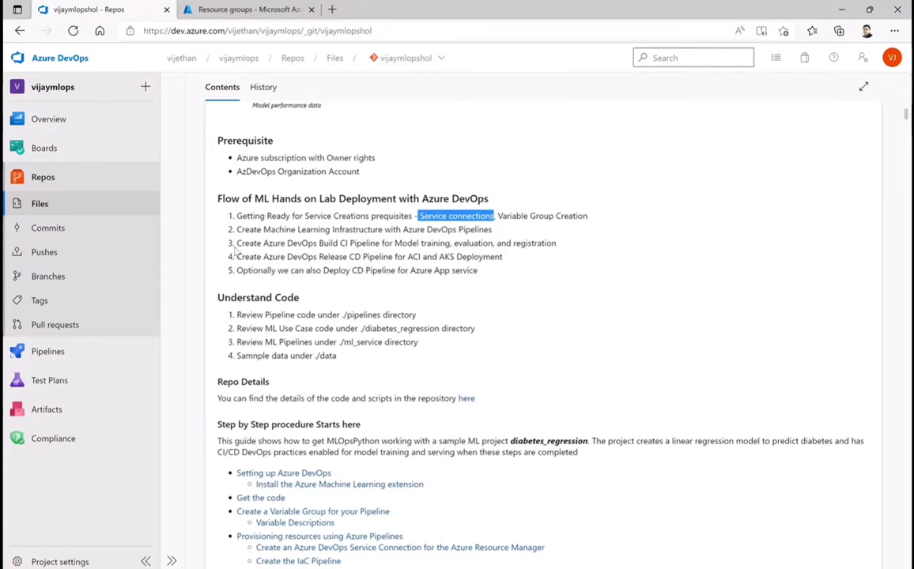
Read the README's list of deployment flow stages for the ML hands-on lab, plus the code review and step-by-step sections
{"action": "left_click_drag", "start_coordinate": [238, 245], "coordinate": [560, 245]}
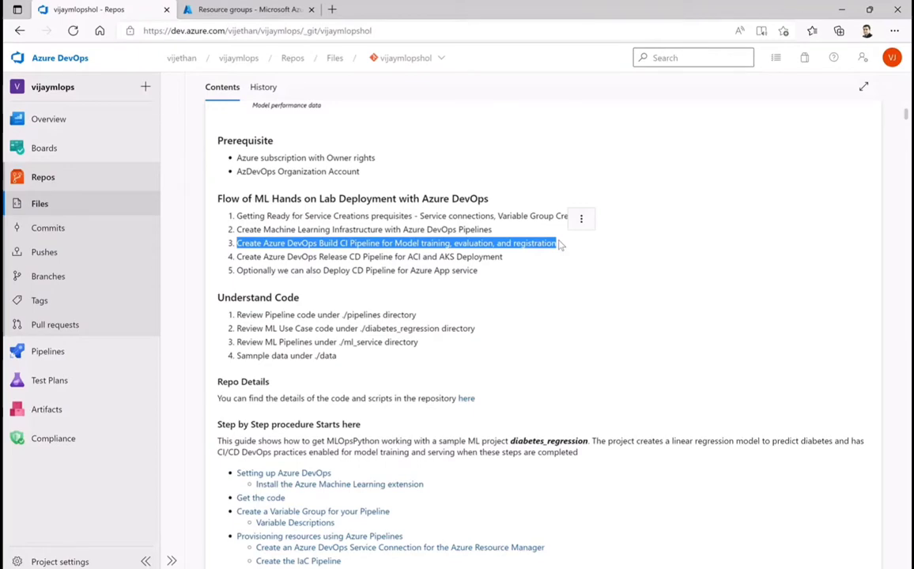
{"action": "left_click", "coordinate": [591, 285]}
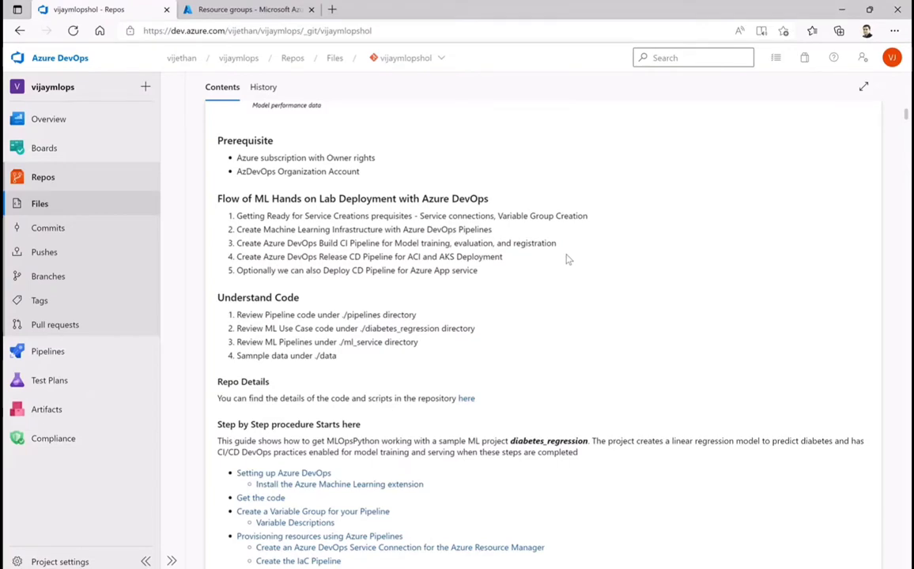
{"action": "left_click_drag", "start_coordinate": [504, 257], "coordinate": [230, 219]}
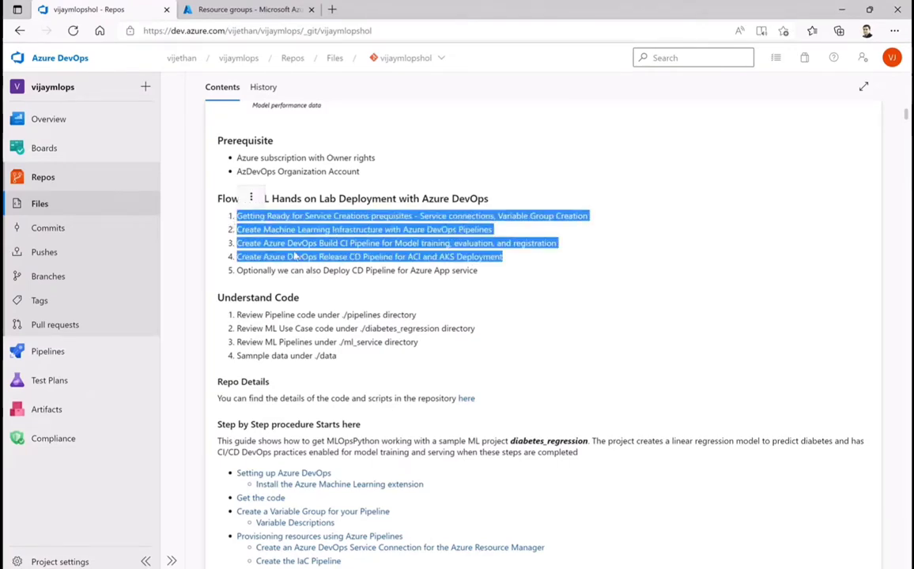
{"action": "left_click", "coordinate": [484, 273]}
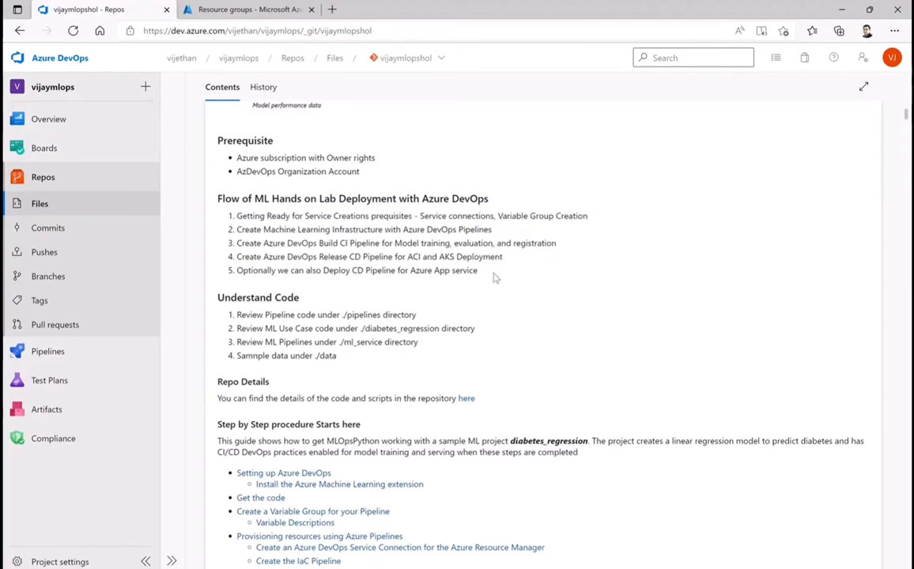
{"action": "left_click_drag", "start_coordinate": [496, 277], "coordinate": [239, 270]}
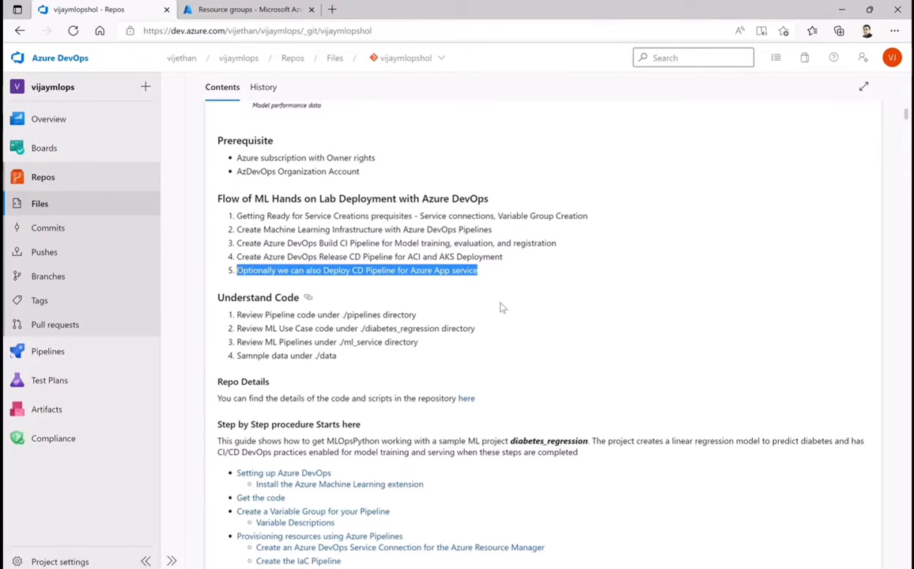
{"action": "left_click", "coordinate": [507, 272]}
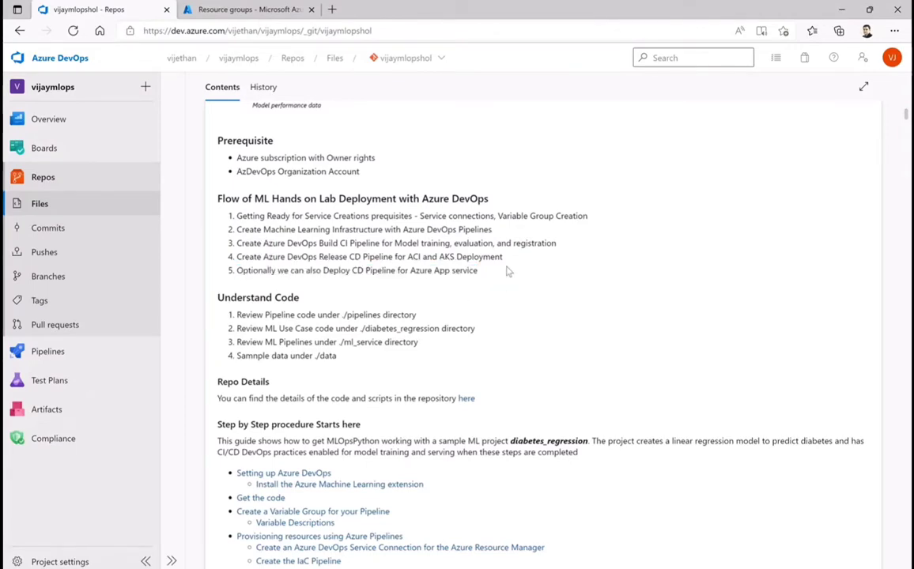
{"action": "left_click_drag", "start_coordinate": [510, 261], "coordinate": [231, 180]}
{"action": "left_click", "coordinate": [506, 287]}
{"action": "scroll", "coordinate": [515, 281], "scroll_direction": "down", "scroll_amount": 2}
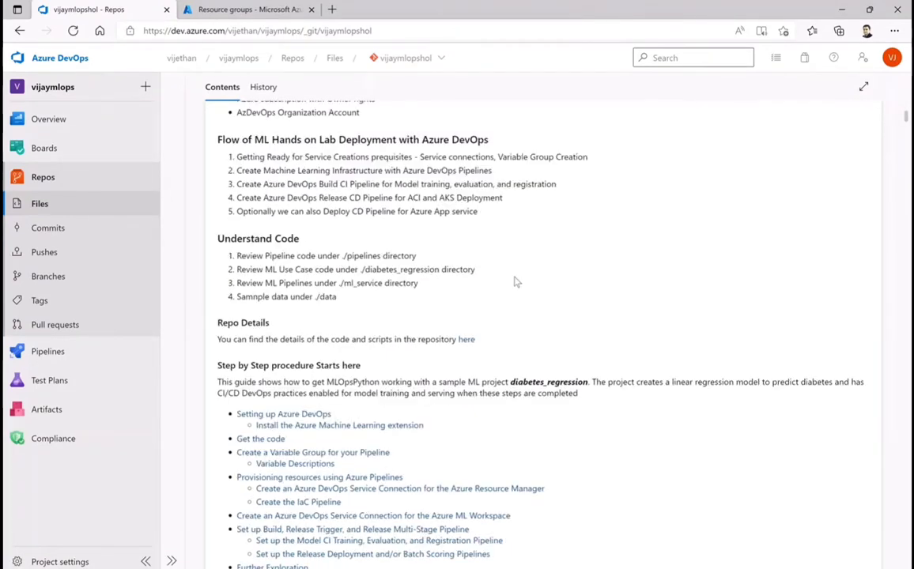
{"action": "scroll", "coordinate": [515, 282], "scroll_direction": "down", "scroll_amount": 2}
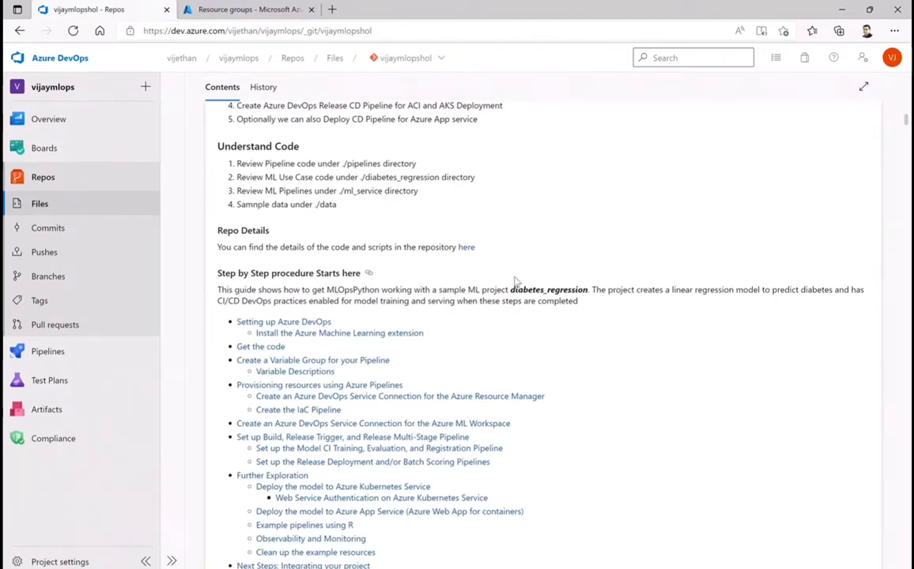
Examine the README's DevOps for ML architecture diagram, covering the build, retraining and release pipelines
{"action": "scroll", "coordinate": [578, 339], "scroll_direction": "up", "scroll_amount": 7}
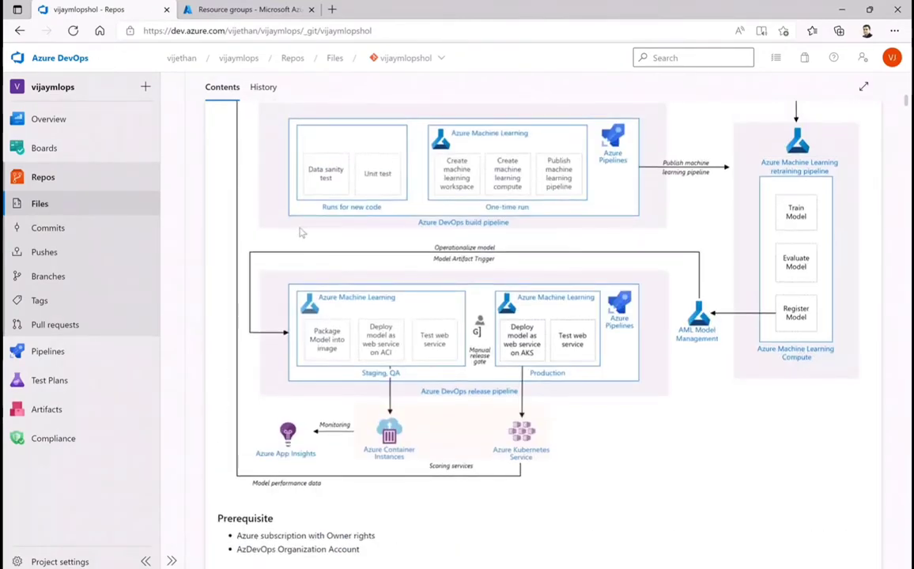
{"action": "scroll", "coordinate": [601, 300], "scroll_direction": "up", "scroll_amount": 1}
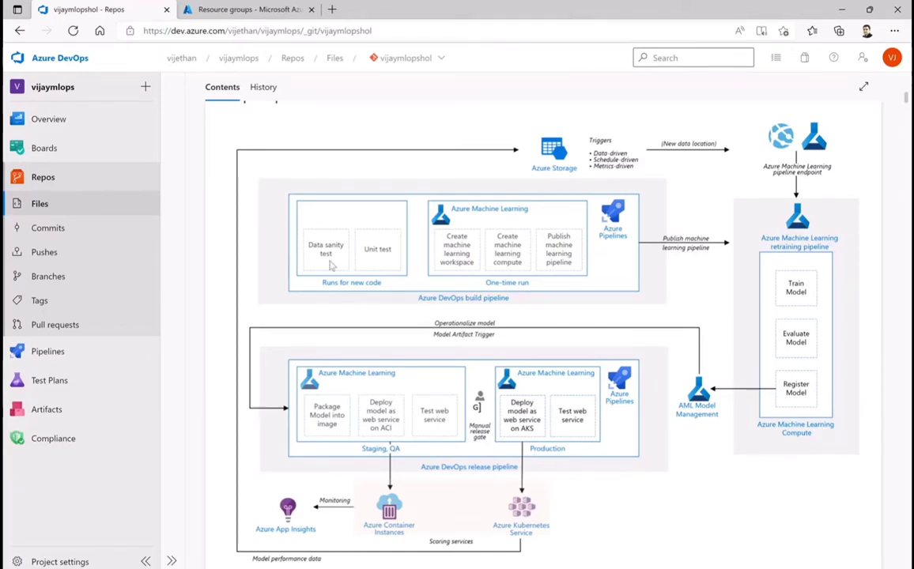
{"action": "scroll", "coordinate": [753, 334], "scroll_direction": "down", "scroll_amount": 2}
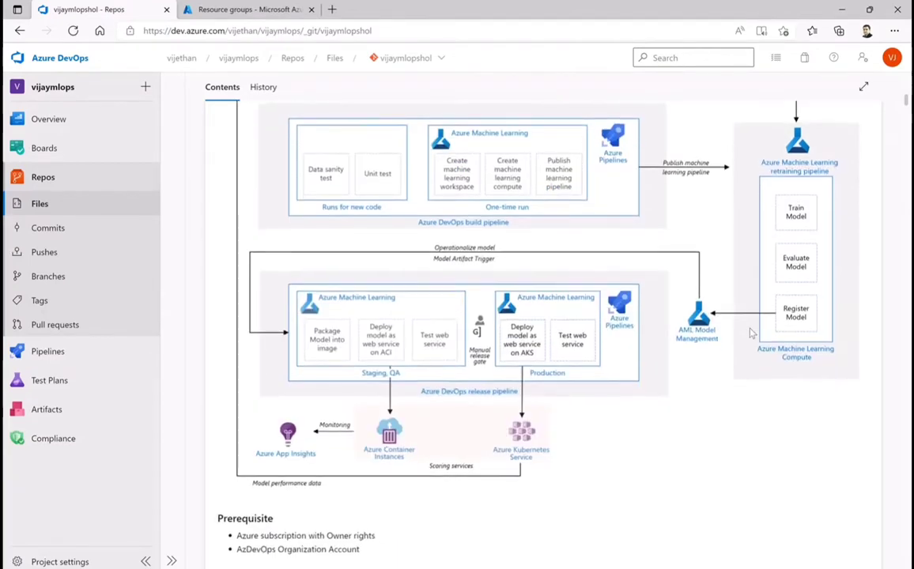
{"action": "scroll", "coordinate": [751, 333], "scroll_direction": "up", "scroll_amount": 3}
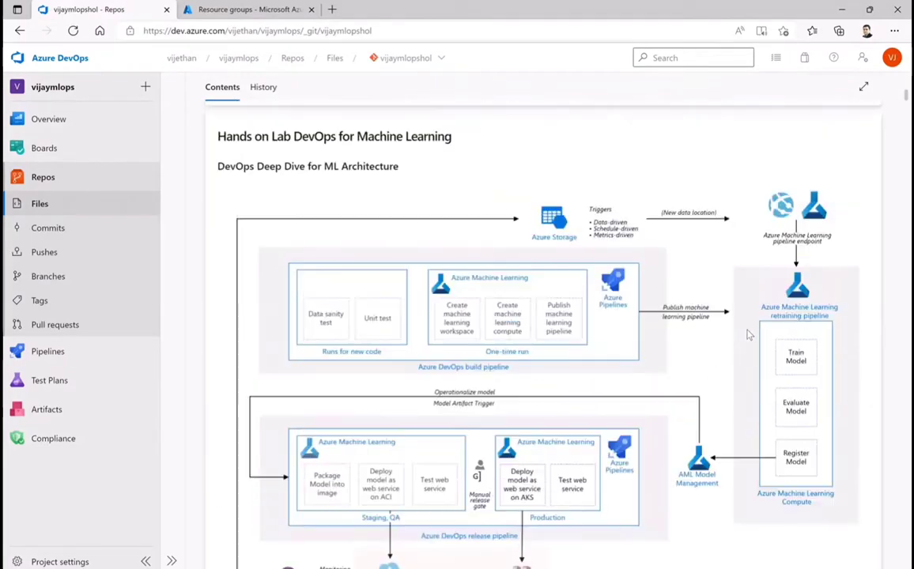
{"action": "scroll", "coordinate": [748, 336], "scroll_direction": "down", "scroll_amount": 1}
{"action": "scroll", "coordinate": [748, 334], "scroll_direction": "down", "scroll_amount": 5}
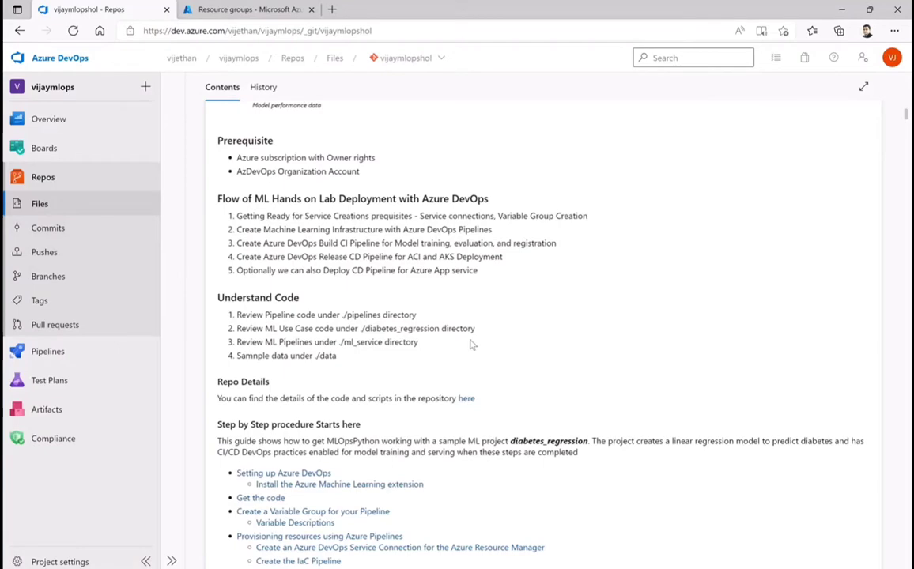
Open cloud-environment.json in environment_setup/arm-templates and review its parameters, variables and resources
{"action": "left_click", "coordinate": [50, 178]}
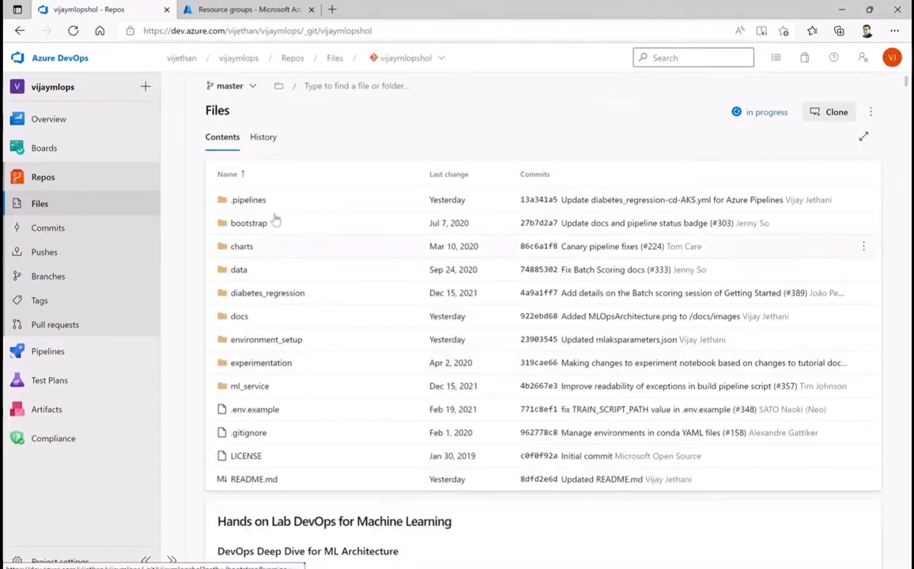
{"action": "scroll", "coordinate": [285, 308], "scroll_direction": "down", "scroll_amount": 2}
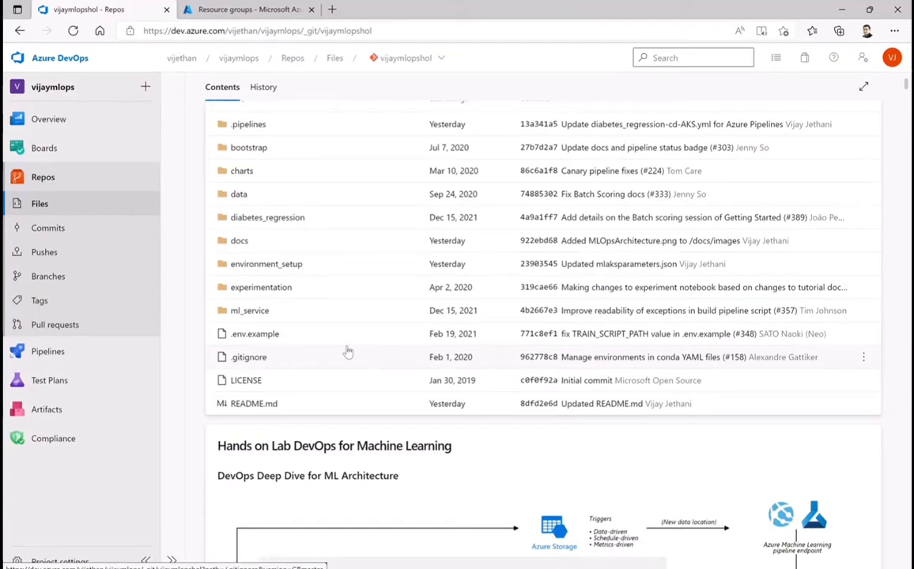
{"action": "left_click", "coordinate": [263, 266]}
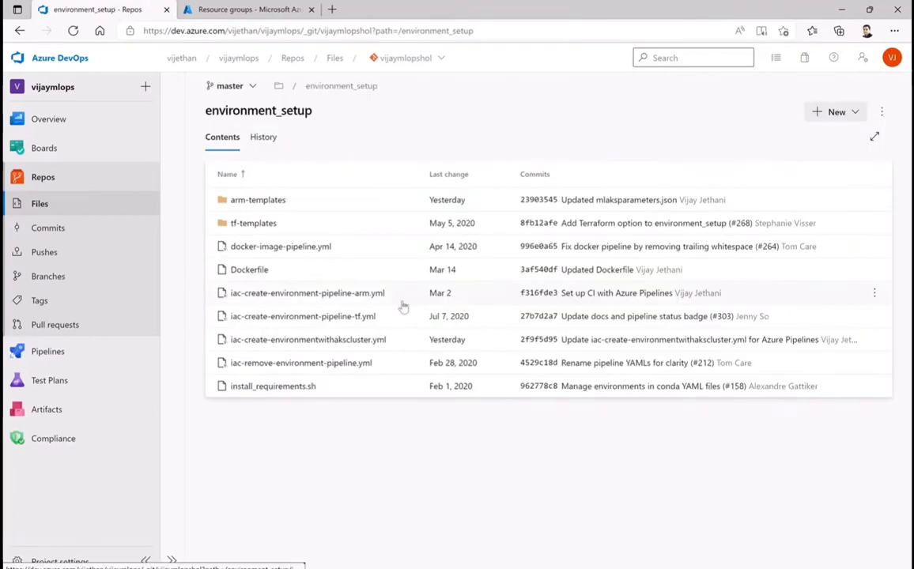
{"action": "left_click", "coordinate": [265, 203]}
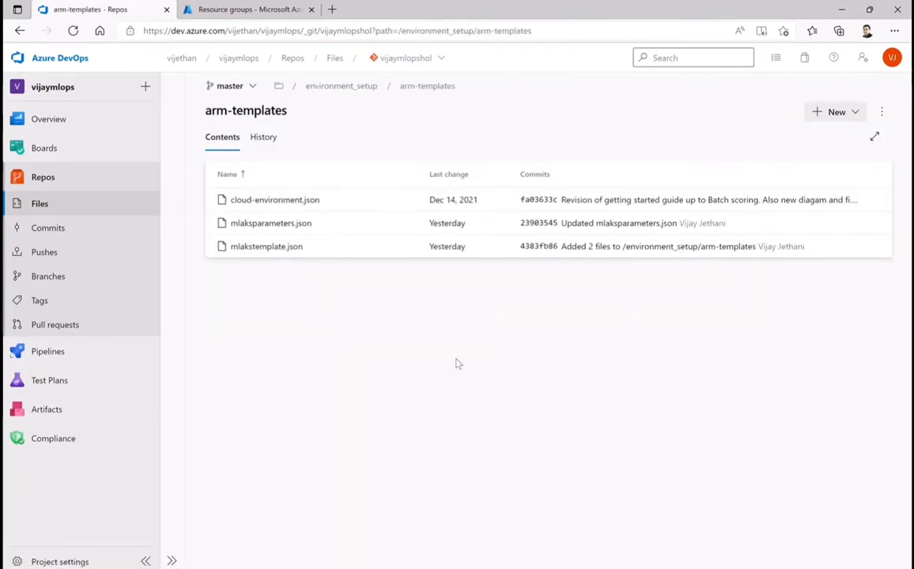
{"action": "left_click", "coordinate": [261, 207]}
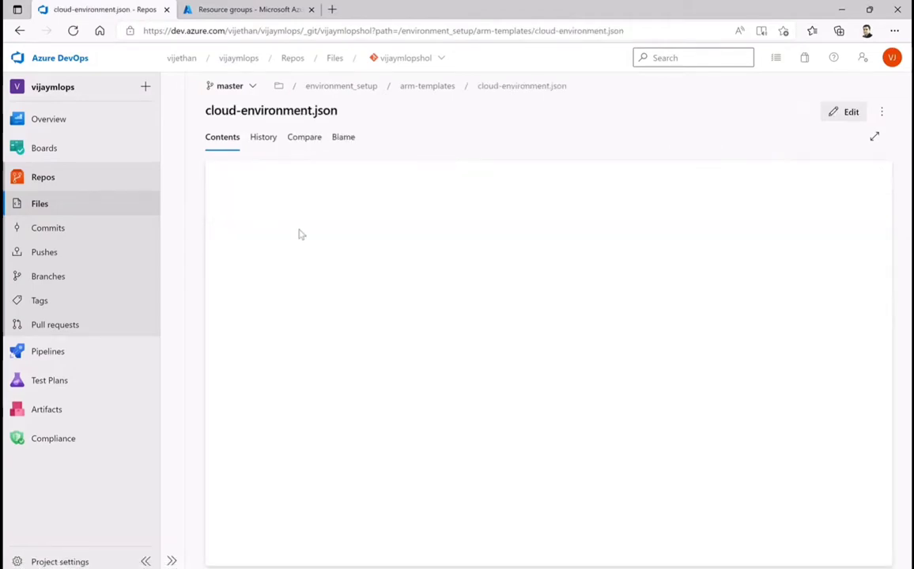
{"action": "scroll", "coordinate": [519, 316], "scroll_direction": "down", "scroll_amount": 3}
{"action": "scroll", "coordinate": [519, 315], "scroll_direction": "down", "scroll_amount": 10}
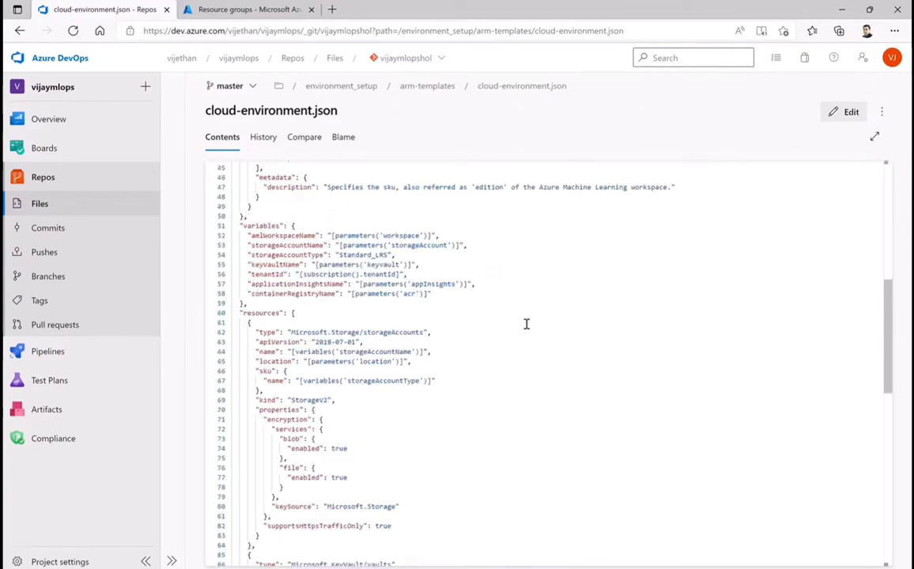
{"action": "scroll", "coordinate": [526, 324], "scroll_direction": "up", "scroll_amount": 10}
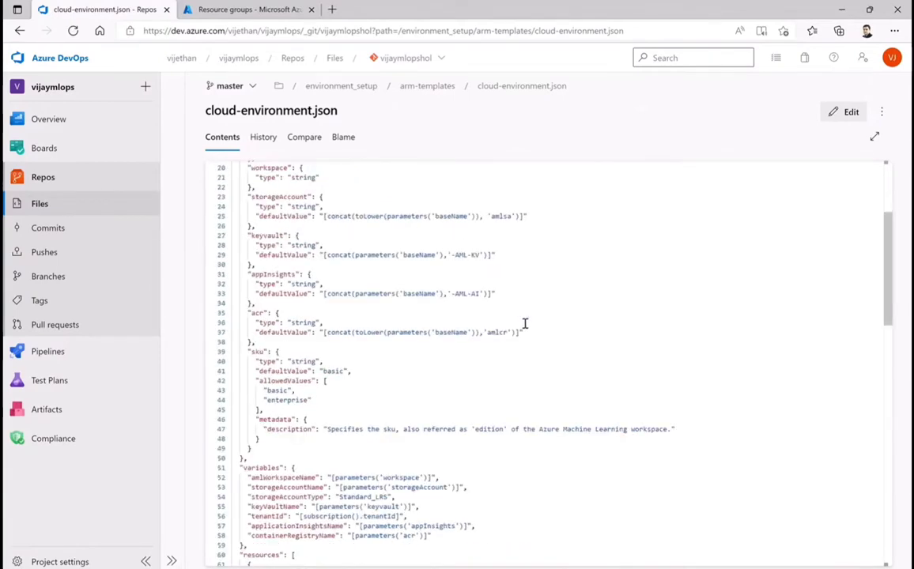
Return to the repository root and view diabetes_regression_build_train_pipeline.py in ml_service/pipelines
{"action": "left_click", "coordinate": [419, 87]}
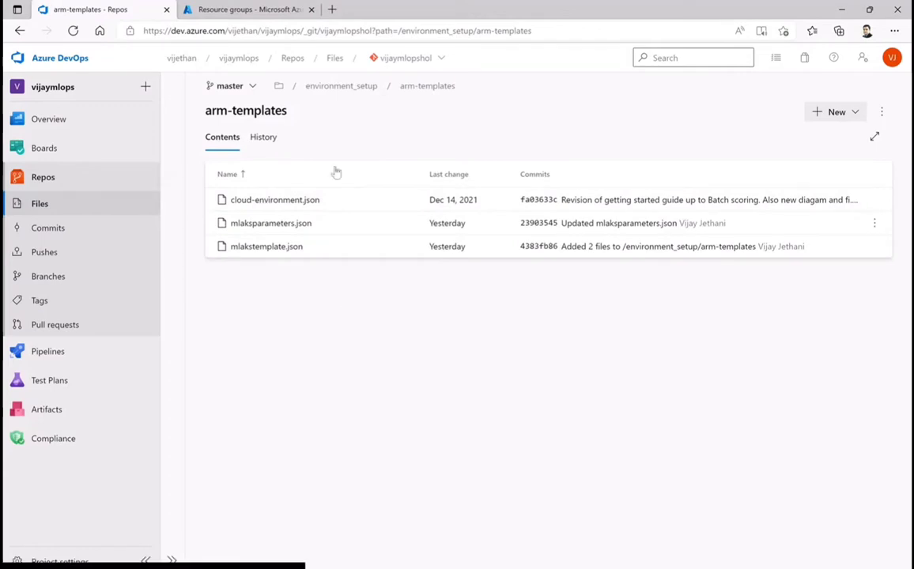
{"action": "left_click", "coordinate": [338, 87]}
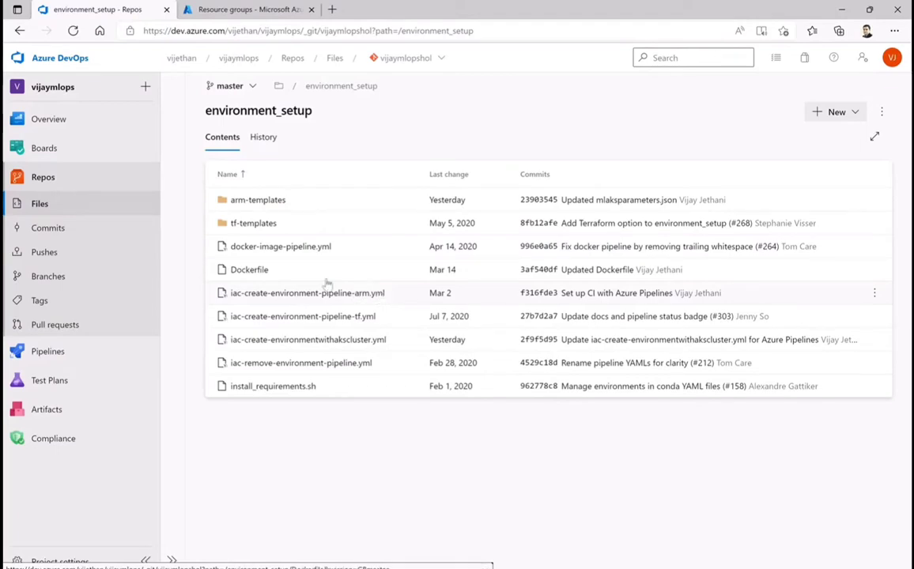
{"action": "left_click", "coordinate": [279, 86]}
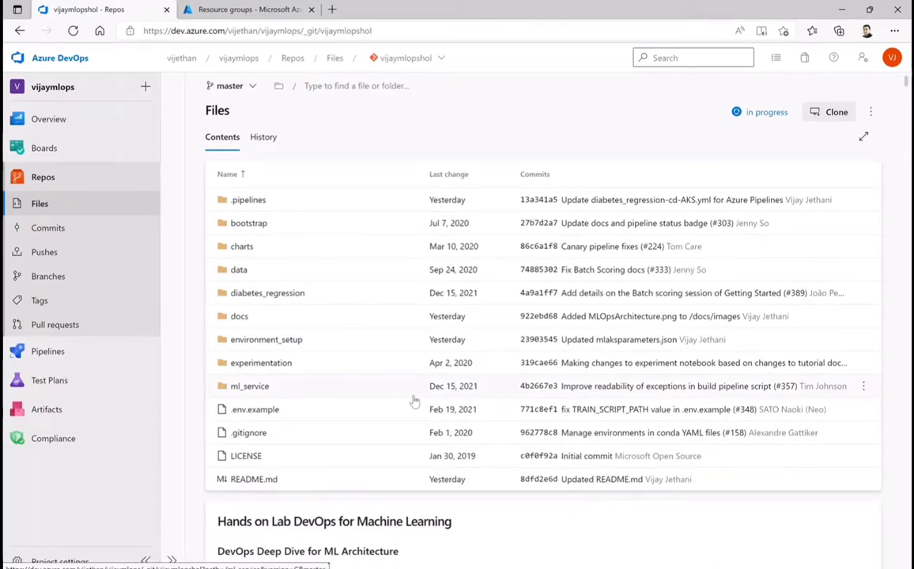
{"action": "left_click", "coordinate": [248, 387]}
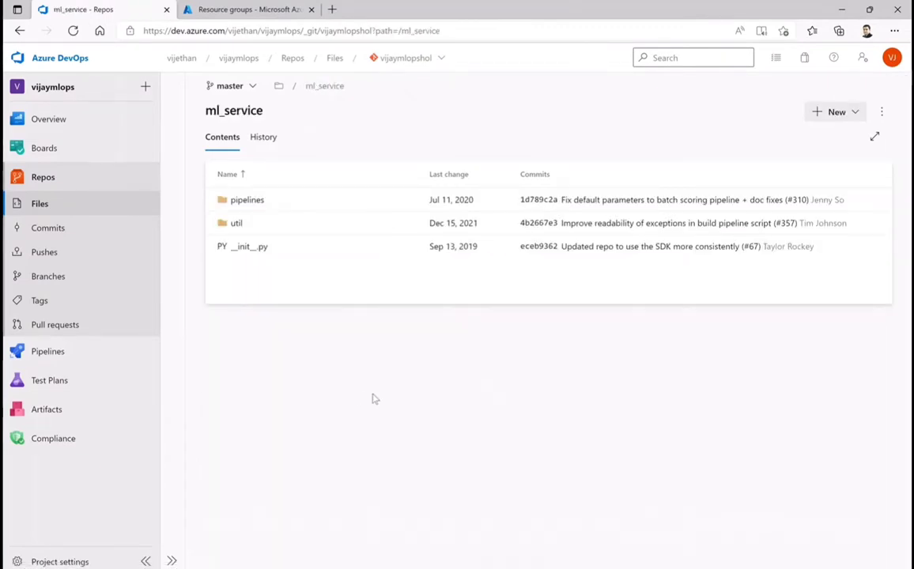
{"action": "left_click", "coordinate": [247, 200]}
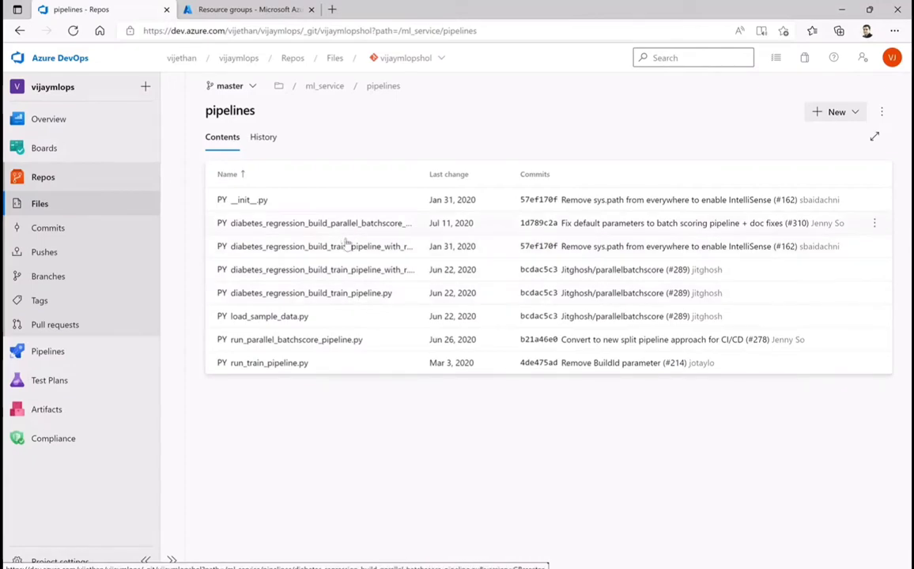
{"action": "left_click", "coordinate": [337, 295]}
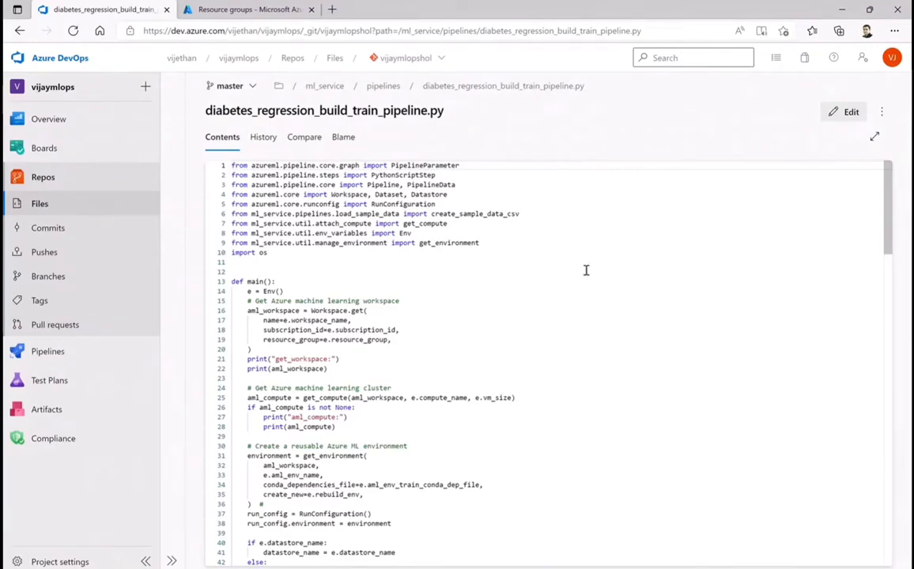
{"action": "scroll", "coordinate": [590, 280], "scroll_direction": "down", "scroll_amount": 3}
{"action": "scroll", "coordinate": [591, 284], "scroll_direction": "up", "scroll_amount": 3}
Go back to the repository root and view deployment_config_aci.yml in diabetes_regression/scoring
{"action": "left_click", "coordinate": [383, 86]}
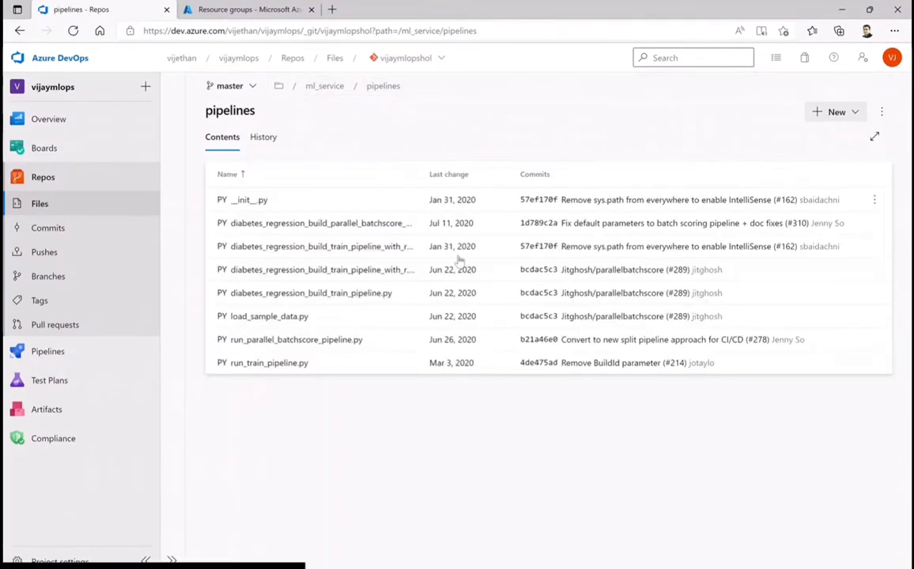
{"action": "left_click", "coordinate": [317, 88]}
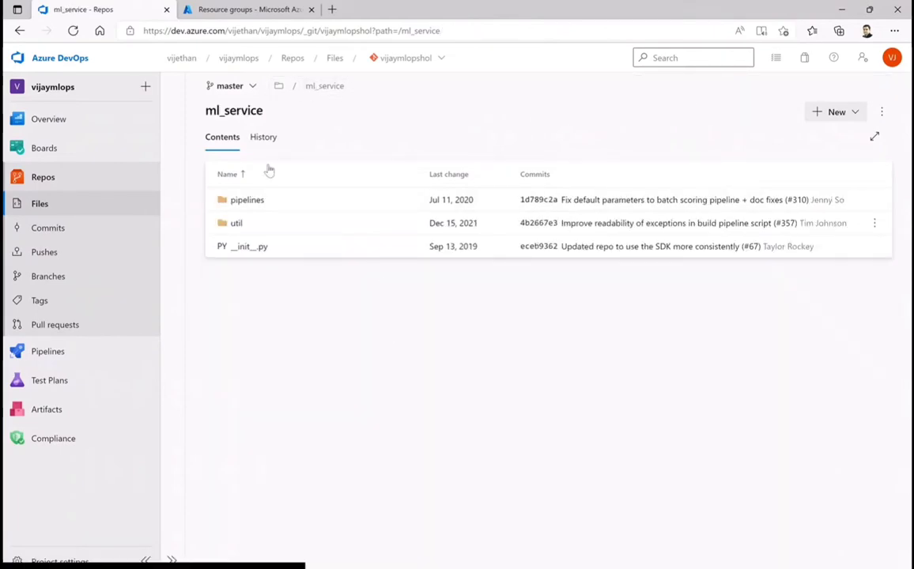
{"action": "left_click", "coordinate": [279, 87]}
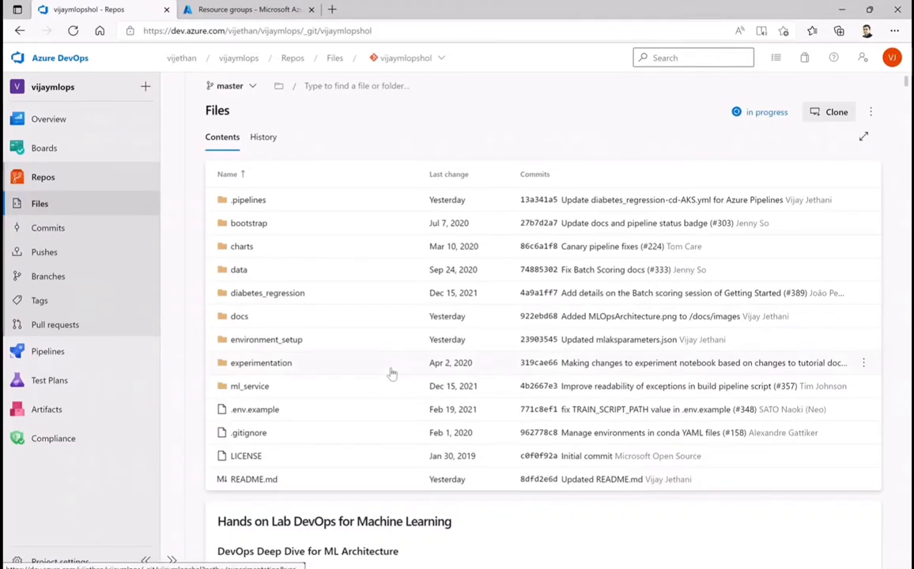
{"action": "left_click", "coordinate": [268, 294]}
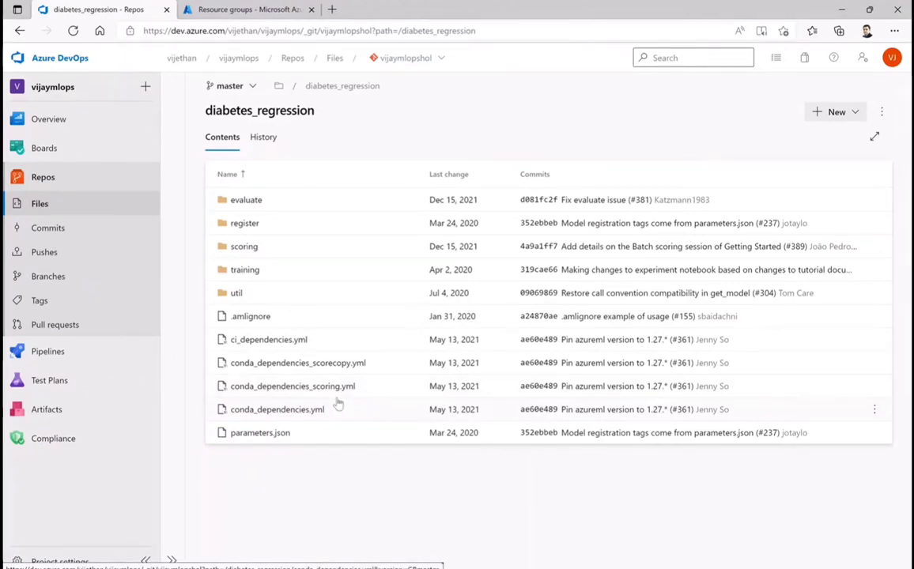
{"action": "left_click", "coordinate": [246, 248]}
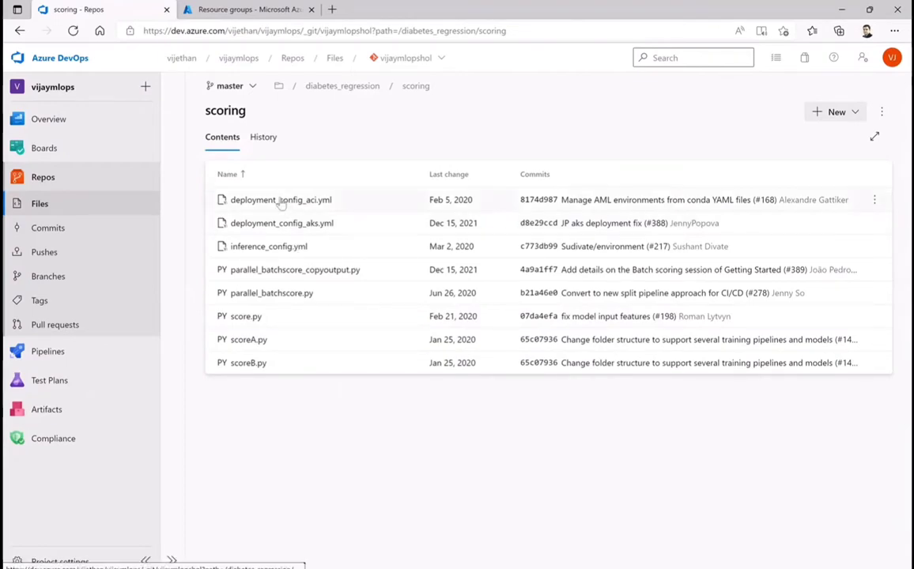
{"action": "left_click", "coordinate": [278, 201]}
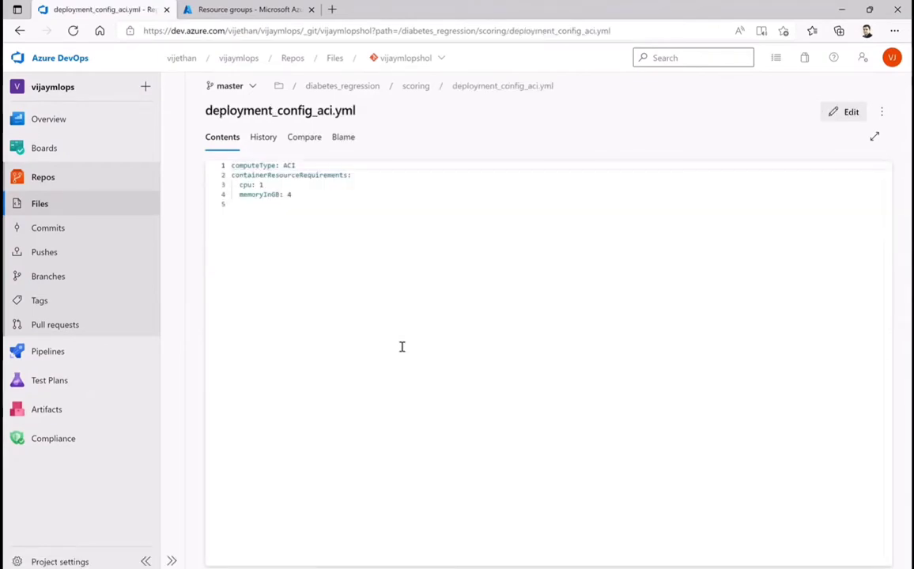
View deployment_config_aks.yml and score.py in the scoring folder
{"action": "left_click", "coordinate": [415, 86]}
{"action": "left_click", "coordinate": [277, 223]}
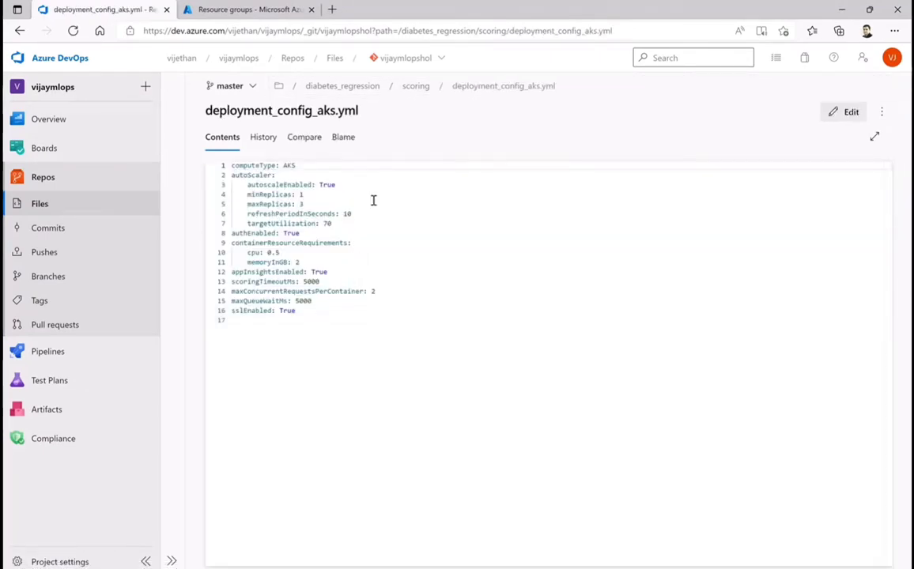
{"action": "left_click", "coordinate": [415, 87]}
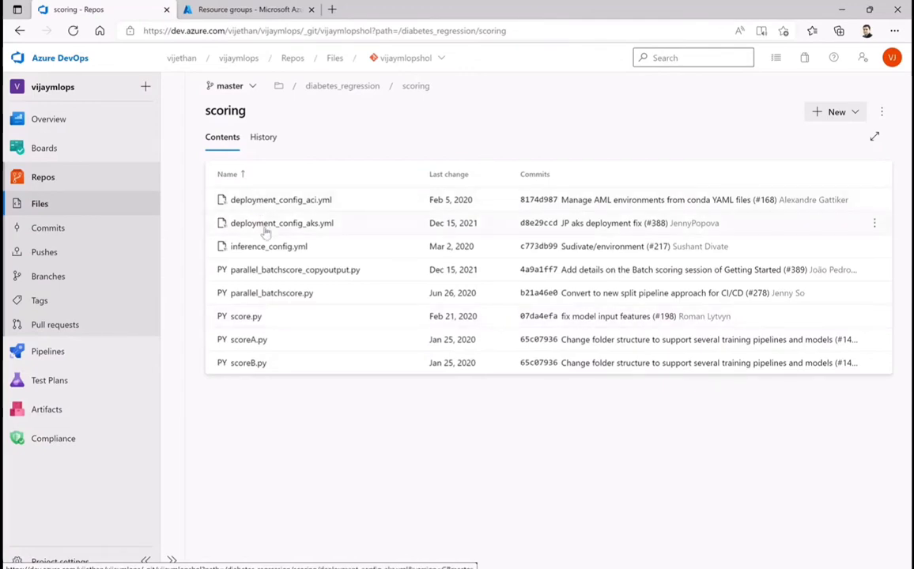
{"action": "left_click", "coordinate": [251, 316]}
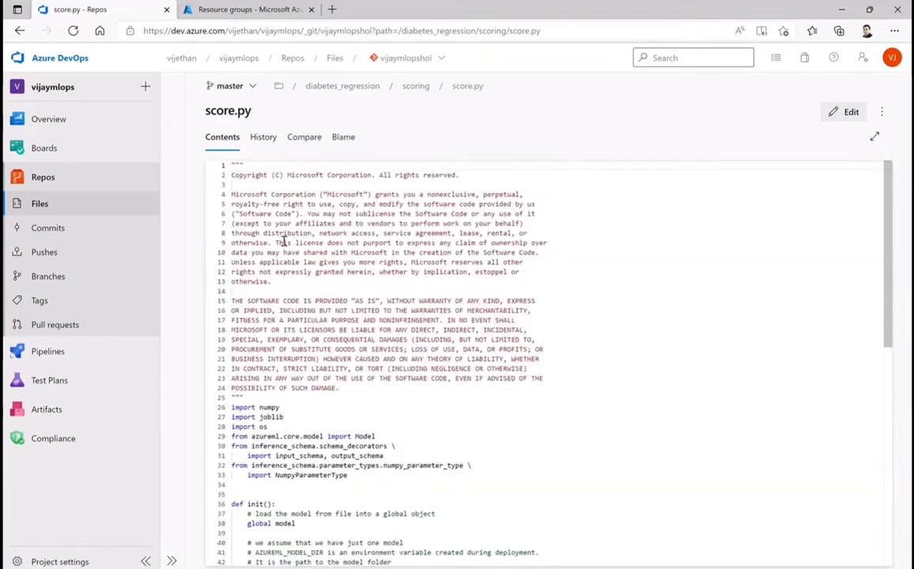
Return to the repository root and open diabetes.csv in the data folder
{"action": "left_click", "coordinate": [416, 86]}
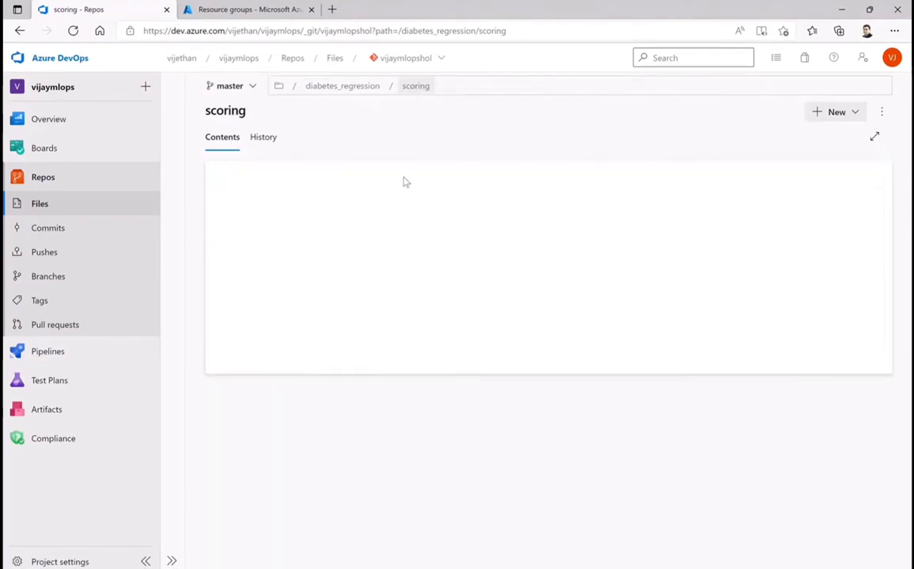
{"action": "left_click", "coordinate": [325, 92]}
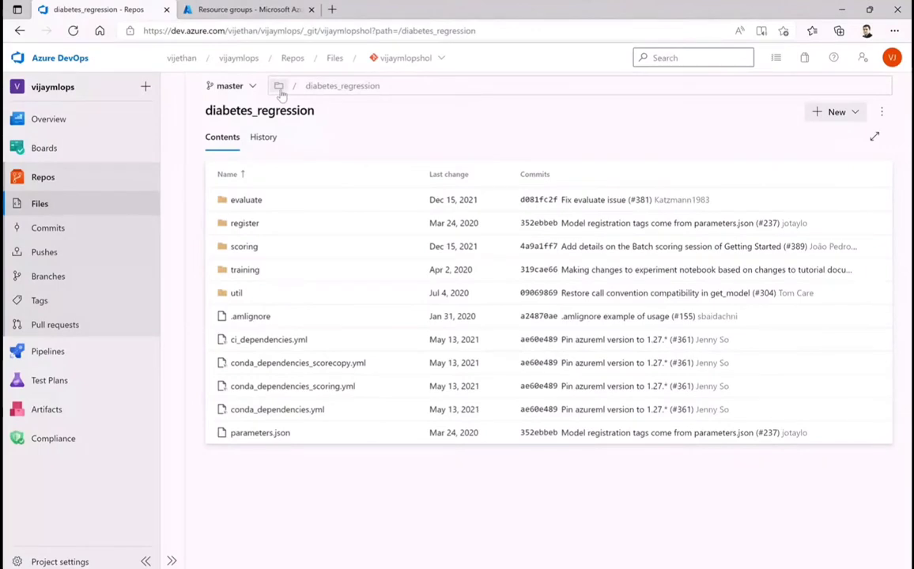
{"action": "left_click", "coordinate": [278, 86]}
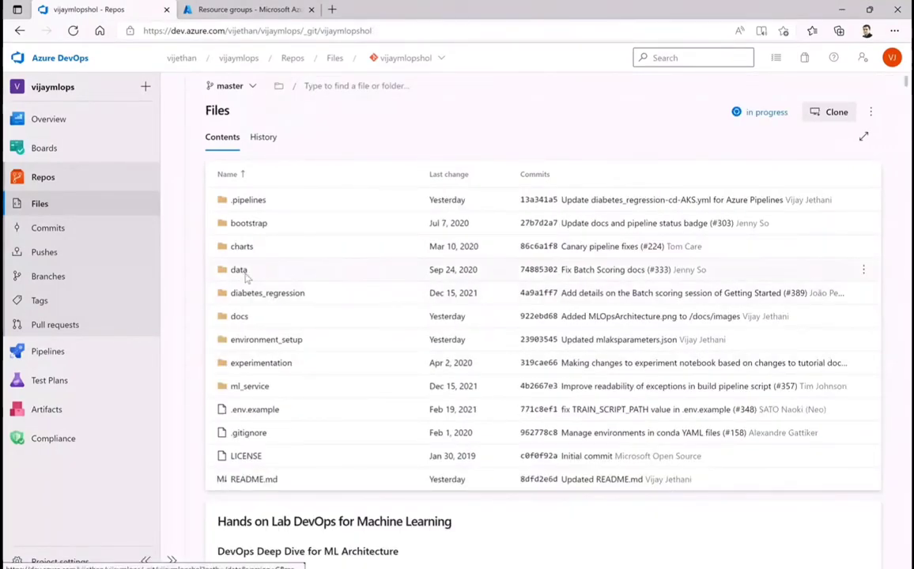
{"action": "left_click", "coordinate": [242, 271]}
{"action": "left_click", "coordinate": [247, 292]}
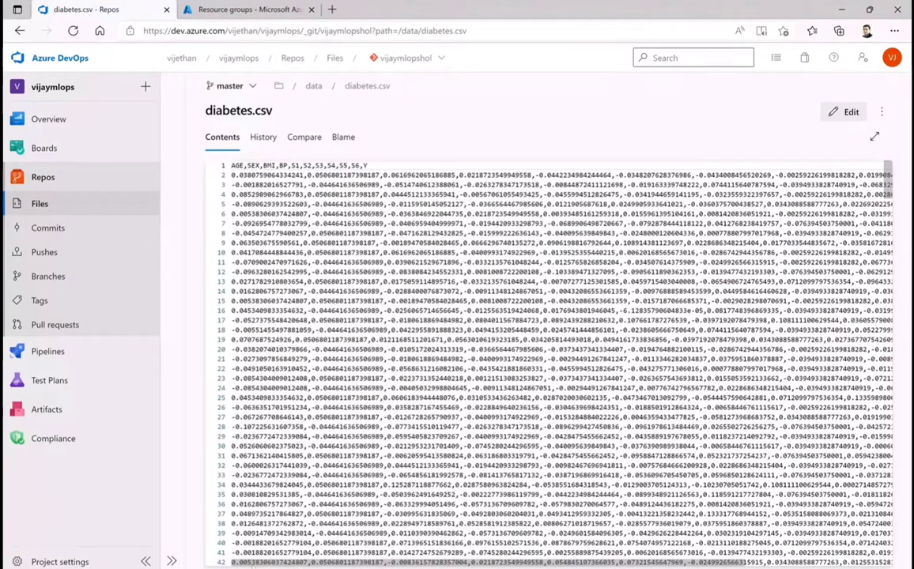
Examine the feature columns and the Y target values across the rows of diabetes.csv
{"action": "left_click_drag", "start_coordinate": [301, 564], "coordinate": [440, 567]}
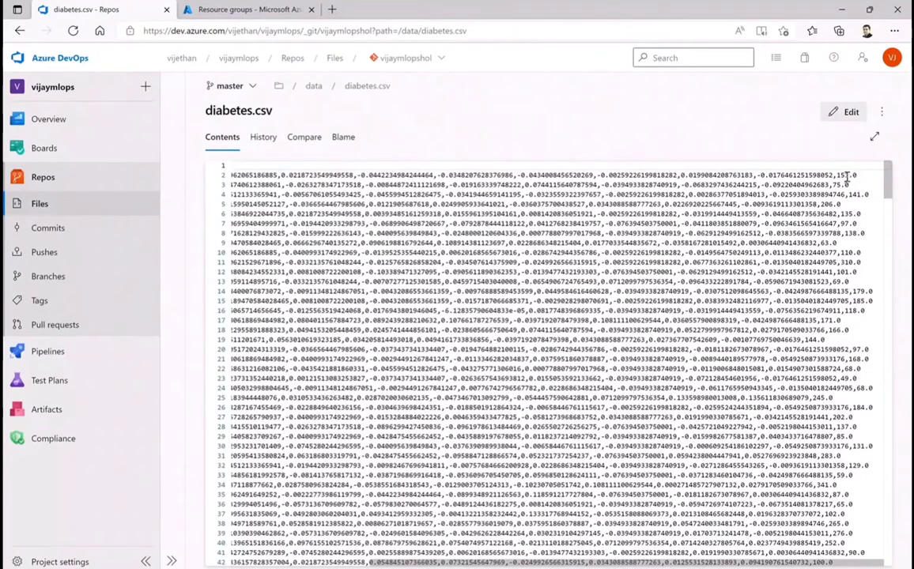
{"action": "left_click_drag", "start_coordinate": [837, 175], "coordinate": [862, 214]}
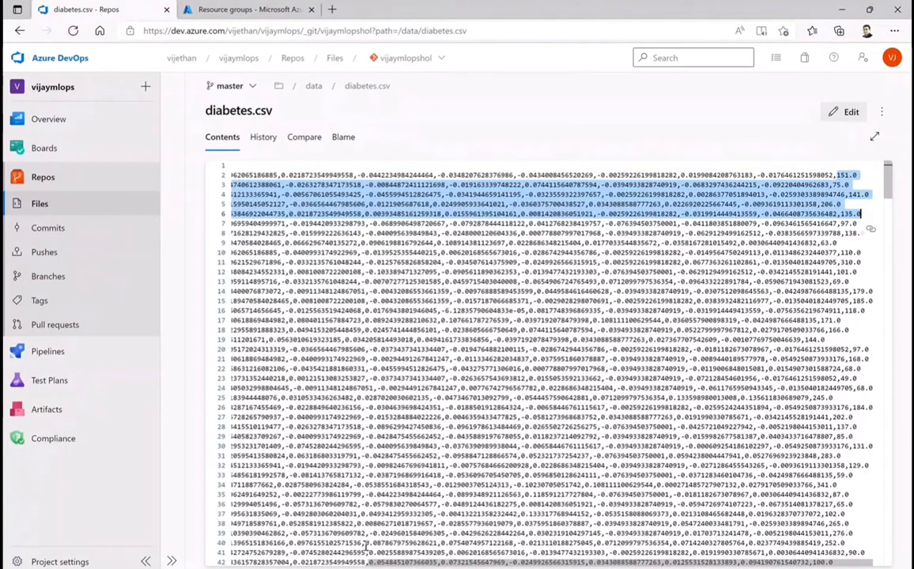
{"action": "left_click_drag", "start_coordinate": [380, 563], "coordinate": [212, 564]}
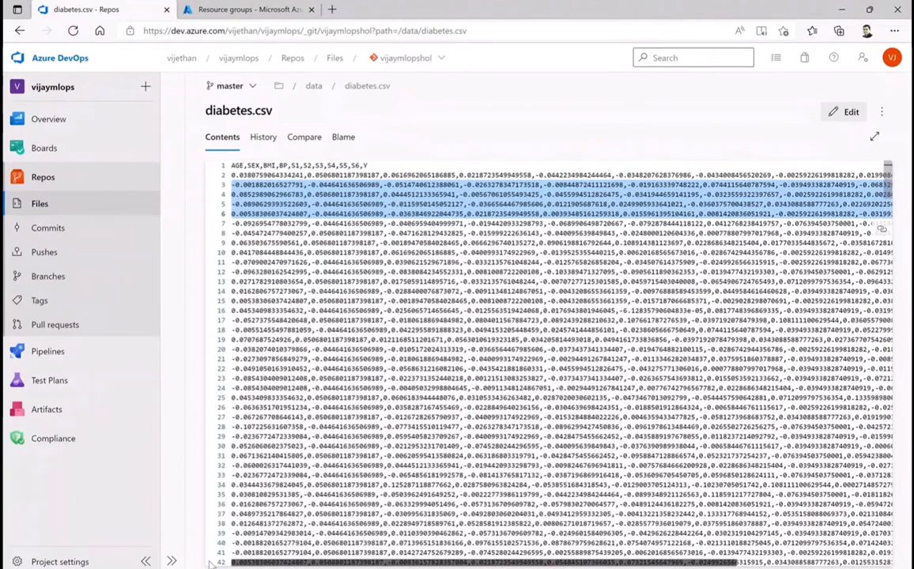
Go back to the repository root and read the README from the lab deployment flow to the Azure DevOps and extension setup
{"action": "left_click", "coordinate": [279, 86]}
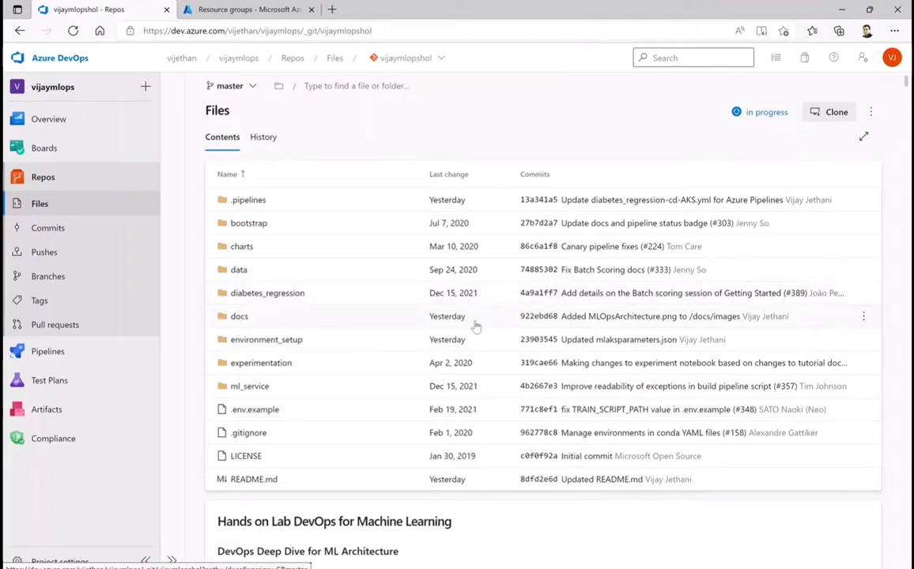
{"action": "scroll", "coordinate": [395, 332], "scroll_direction": "down", "scroll_amount": 1}
{"action": "scroll", "coordinate": [424, 337], "scroll_direction": "down", "scroll_amount": 12}
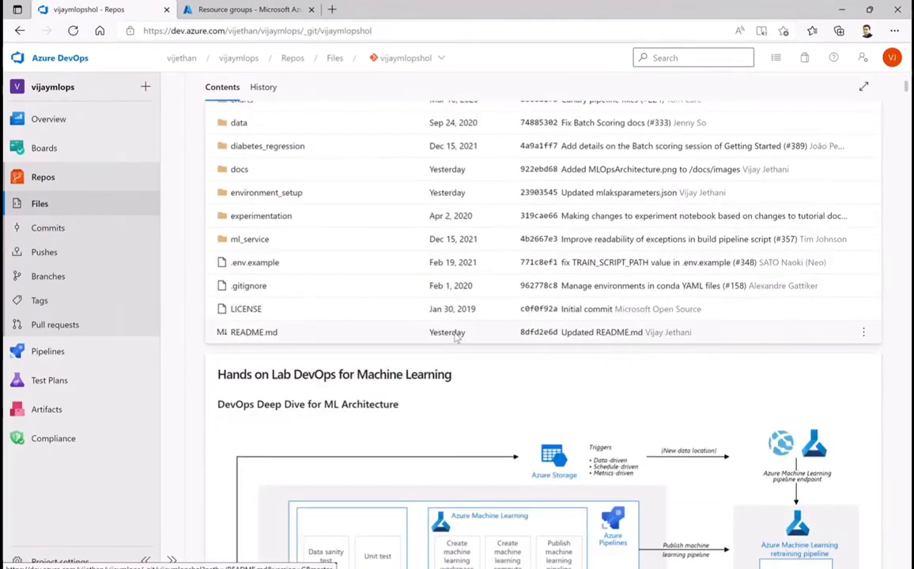
{"action": "scroll", "coordinate": [489, 341], "scroll_direction": "down", "scroll_amount": 2}
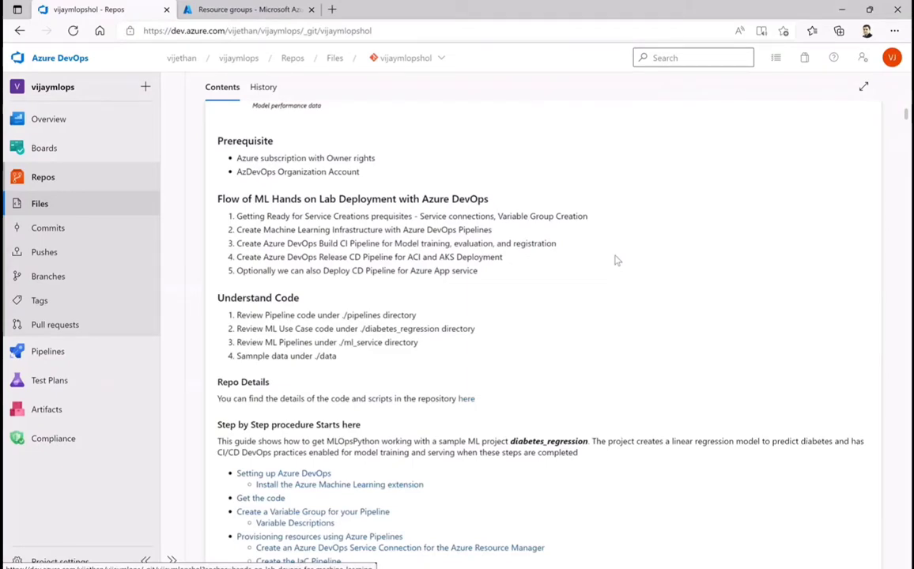
{"action": "scroll", "coordinate": [617, 261], "scroll_direction": "down", "scroll_amount": 5}
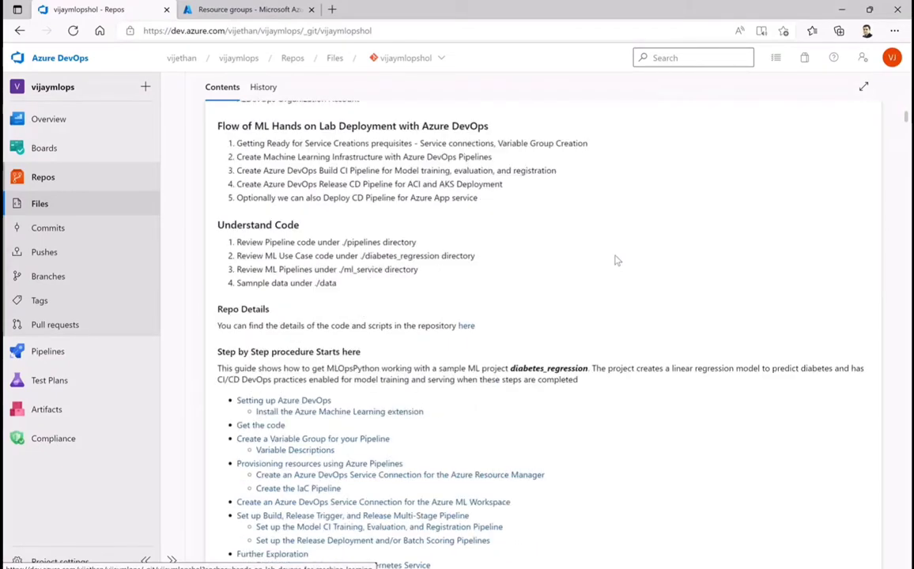
{"action": "scroll", "coordinate": [617, 261], "scroll_direction": "down", "scroll_amount": 5}
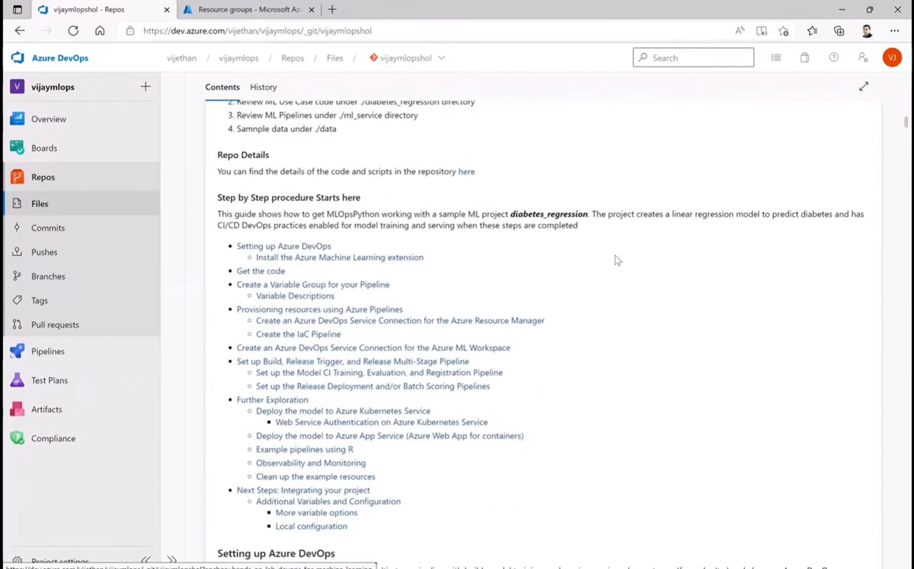
{"action": "scroll", "coordinate": [617, 261], "scroll_direction": "down", "scroll_amount": 4}
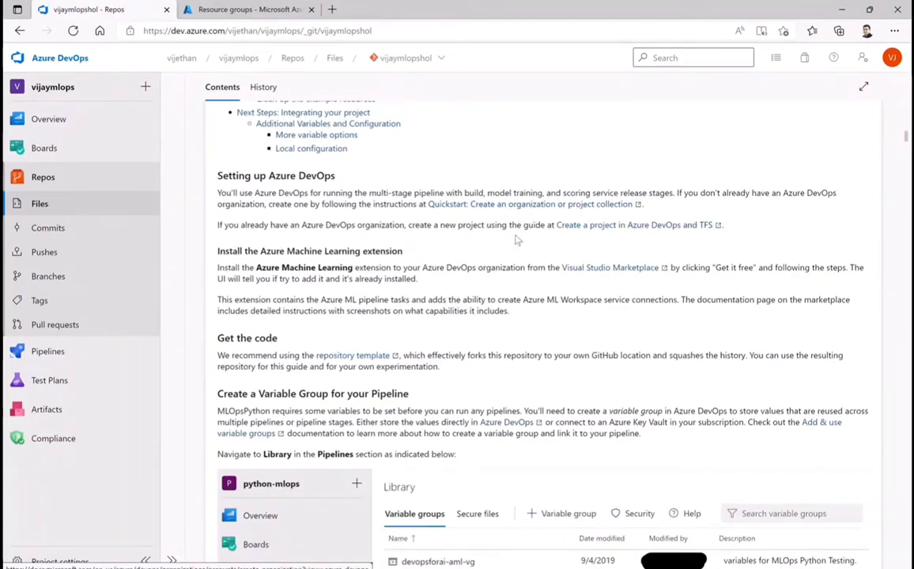
{"action": "scroll", "coordinate": [553, 245], "scroll_direction": "down", "scroll_amount": 2}
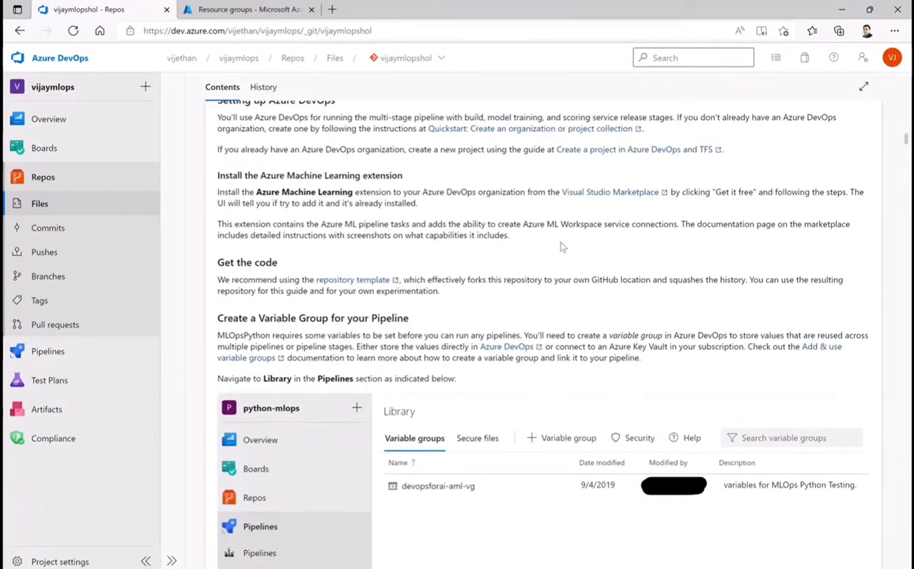
{"action": "scroll", "coordinate": [556, 256], "scroll_direction": "down", "scroll_amount": 1}
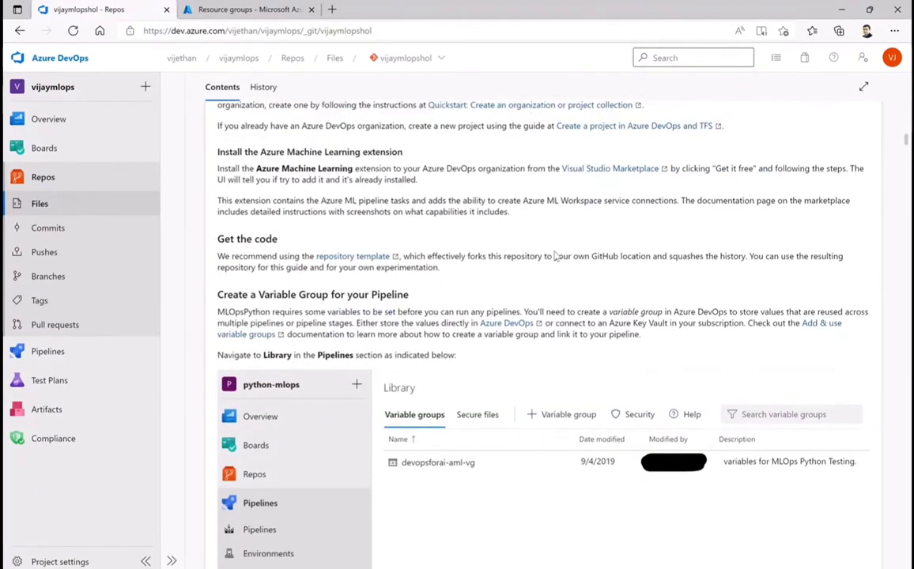
Read the README's variable group table, variable descriptions and Azure Resource Manager service connection instructions
{"action": "scroll", "coordinate": [556, 255], "scroll_direction": "down", "scroll_amount": 3}
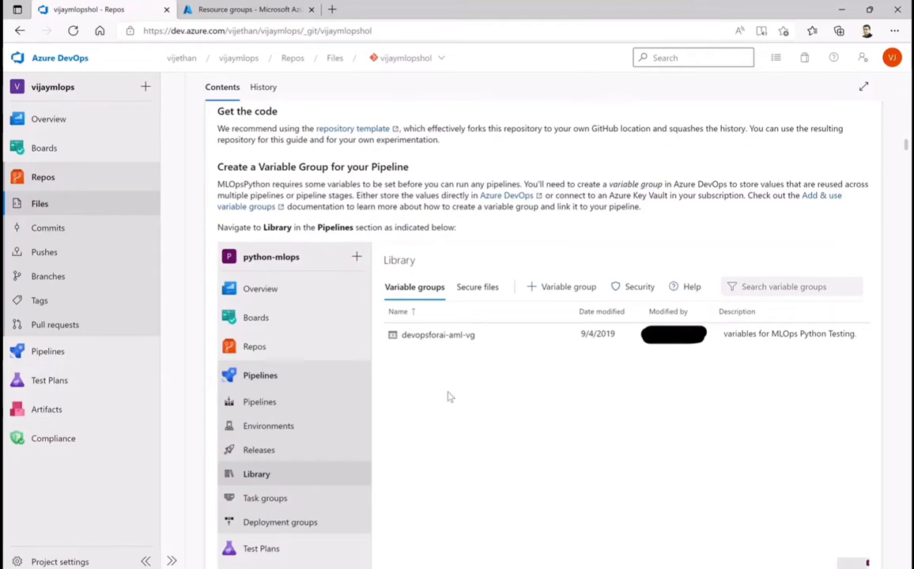
{"action": "scroll", "coordinate": [494, 370], "scroll_direction": "down", "scroll_amount": 5}
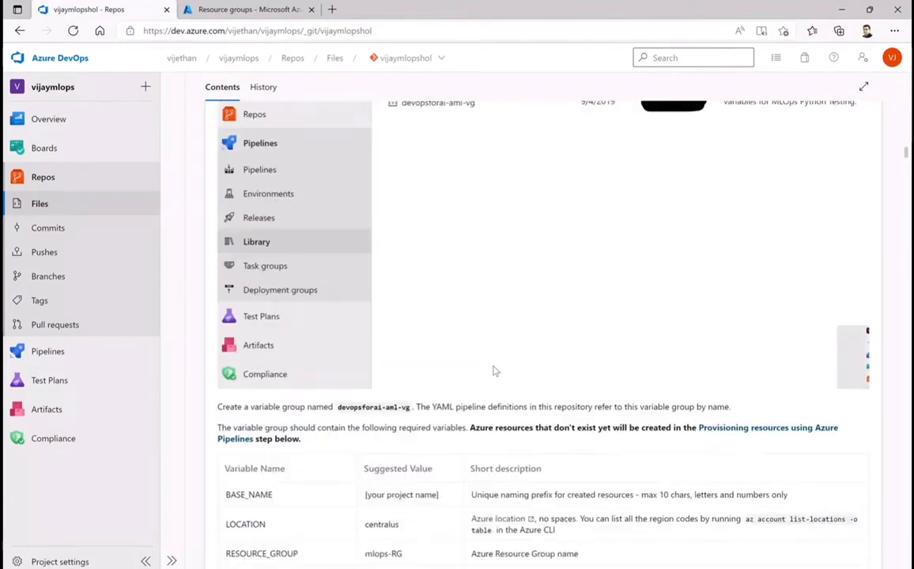
{"action": "scroll", "coordinate": [493, 369], "scroll_direction": "down", "scroll_amount": 3}
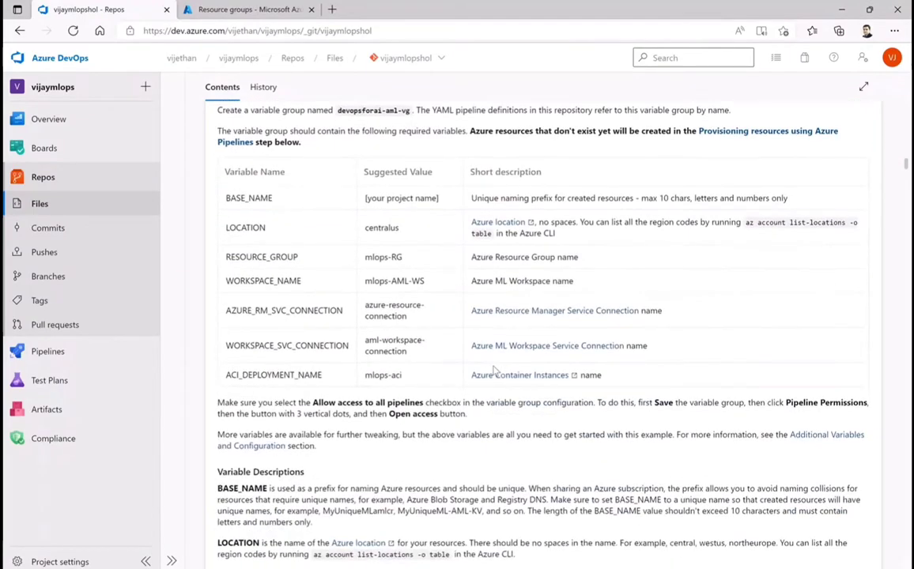
{"action": "scroll", "coordinate": [493, 369], "scroll_direction": "up", "scroll_amount": 2}
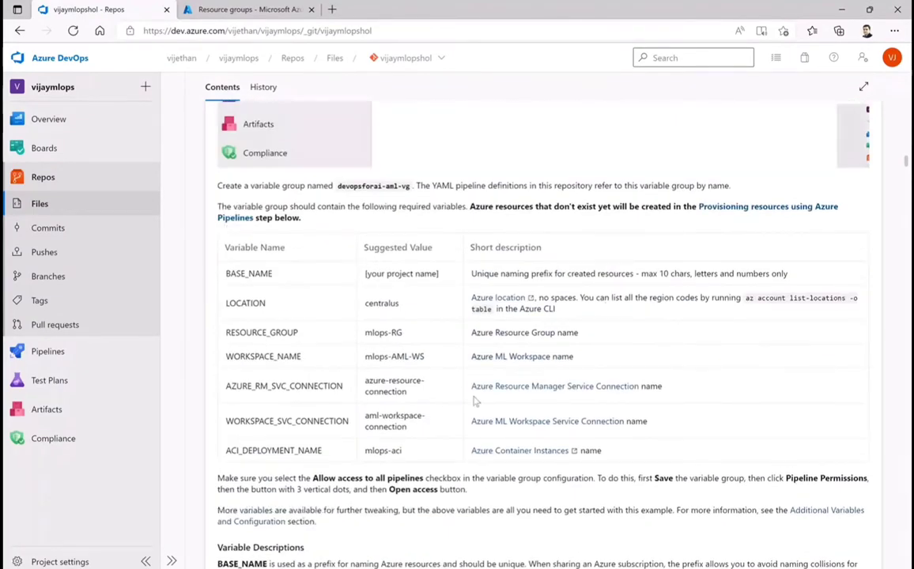
{"action": "scroll", "coordinate": [475, 400], "scroll_direction": "down", "scroll_amount": 1}
{"action": "scroll", "coordinate": [477, 398], "scroll_direction": "down", "scroll_amount": 3}
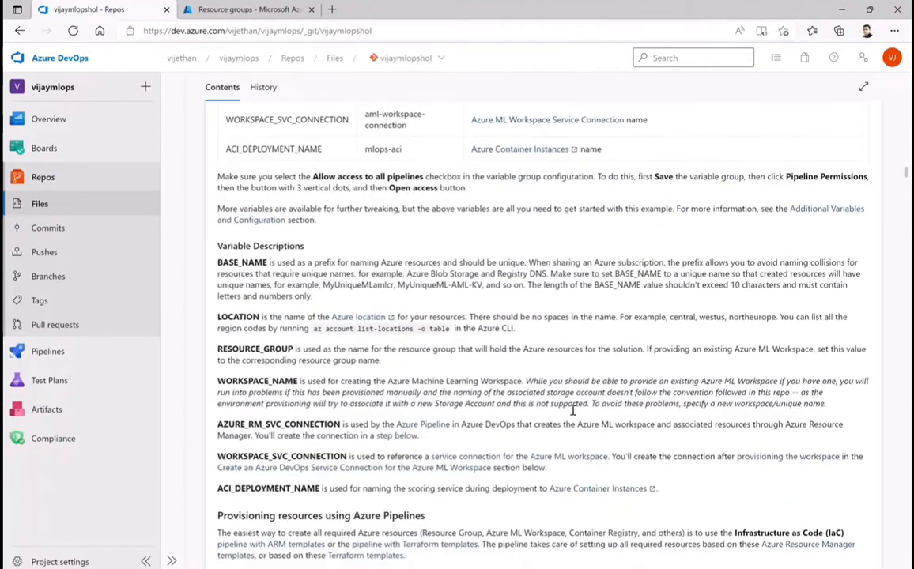
{"action": "scroll", "coordinate": [575, 415], "scroll_direction": "down", "scroll_amount": 4}
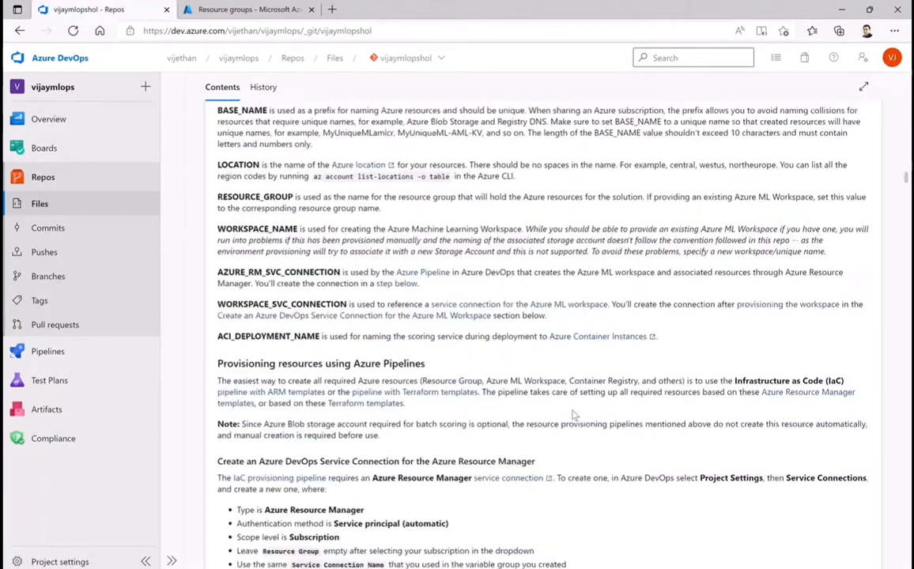
{"action": "scroll", "coordinate": [575, 415], "scroll_direction": "down", "scroll_amount": 1}
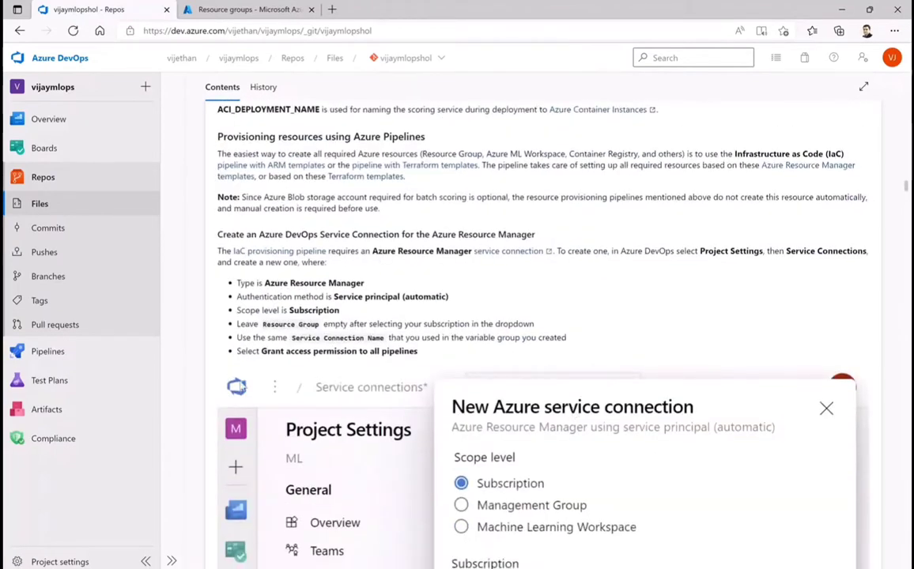
View the project's recently run pipelines and return to the repository files
{"action": "left_click", "coordinate": [58, 355]}
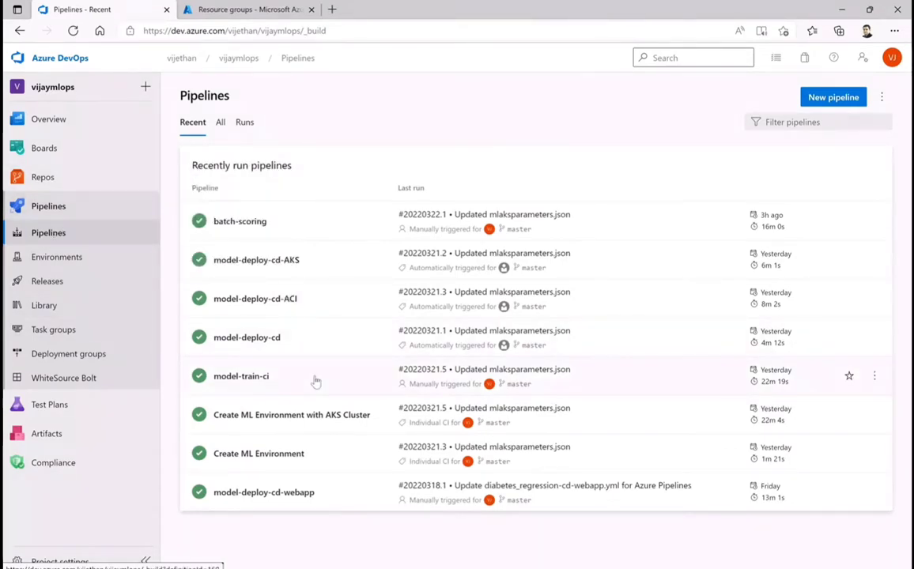
{"action": "left_click", "coordinate": [37, 178]}
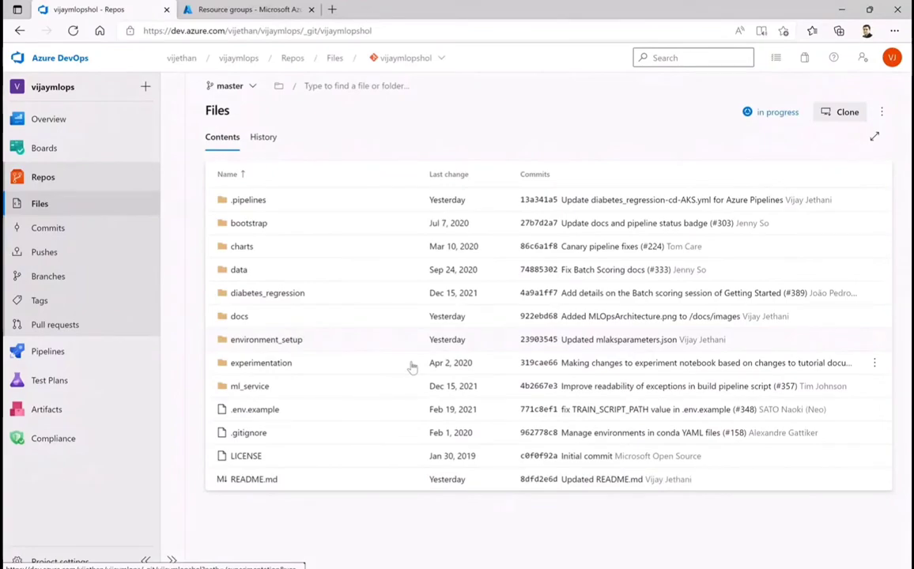
Skim the README again from the deployment flow to the variable descriptions and return to its file listing
{"action": "scroll", "coordinate": [412, 366], "scroll_direction": "down", "scroll_amount": 15}
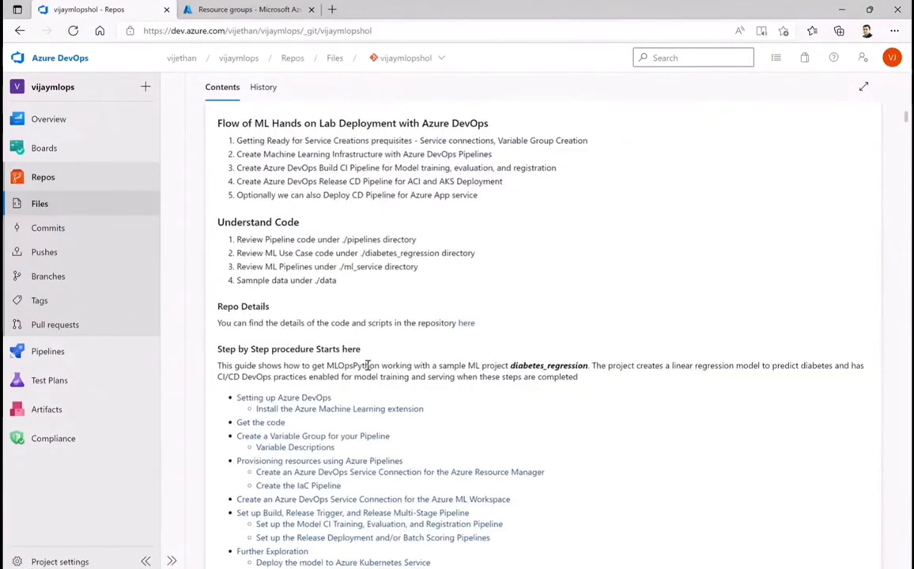
{"action": "scroll", "coordinate": [419, 370], "scroll_direction": "down", "scroll_amount": 4}
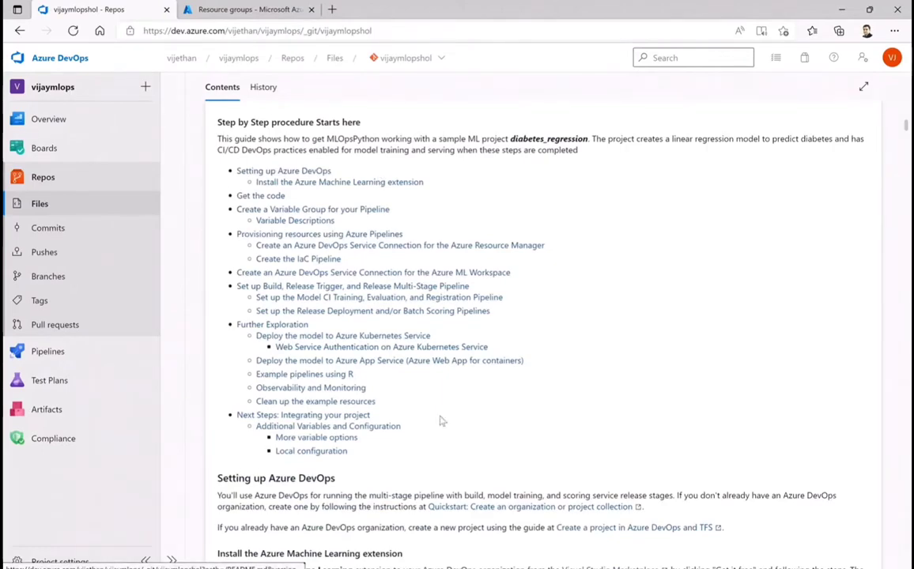
{"action": "scroll", "coordinate": [439, 421], "scroll_direction": "down", "scroll_amount": 3}
{"action": "scroll", "coordinate": [445, 425], "scroll_direction": "down", "scroll_amount": 3}
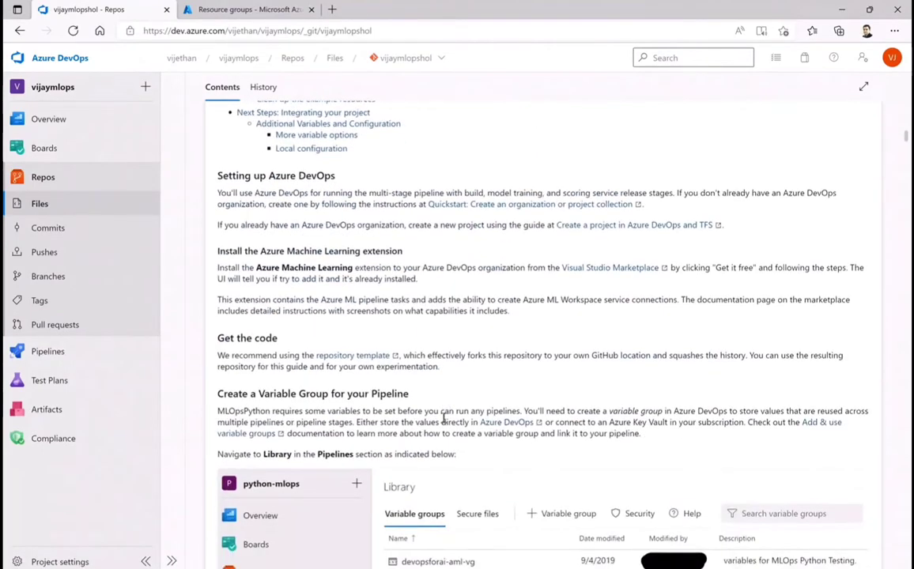
{"action": "scroll", "coordinate": [443, 419], "scroll_direction": "down", "scroll_amount": 10}
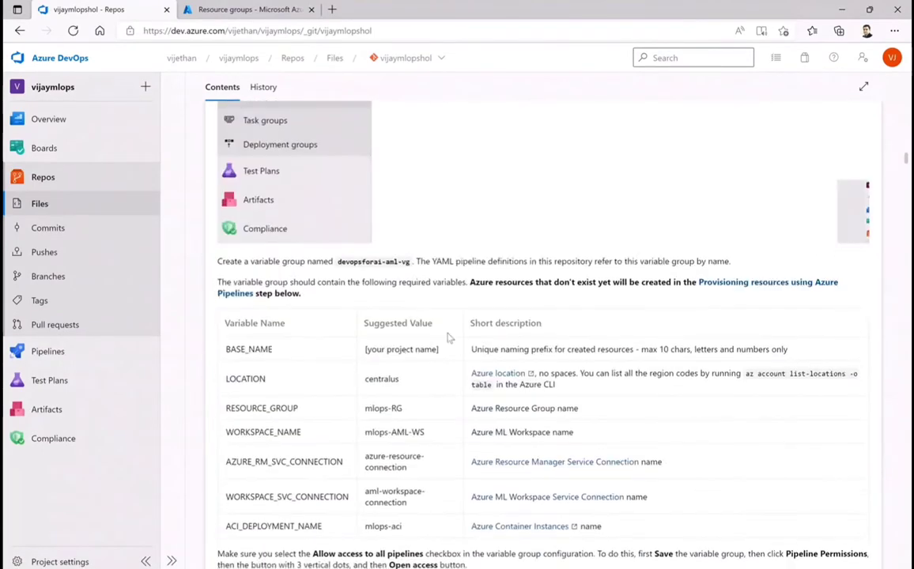
{"action": "scroll", "coordinate": [479, 377], "scroll_direction": "down", "scroll_amount": 6}
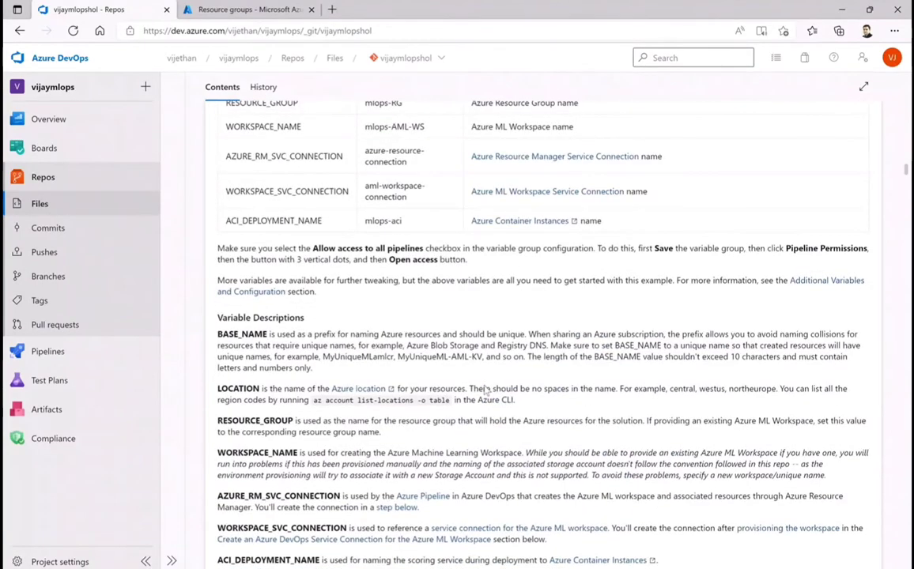
{"action": "scroll", "coordinate": [478, 396], "scroll_direction": "up", "scroll_amount": 15}
{"action": "scroll", "coordinate": [472, 404], "scroll_direction": "up", "scroll_amount": 10}
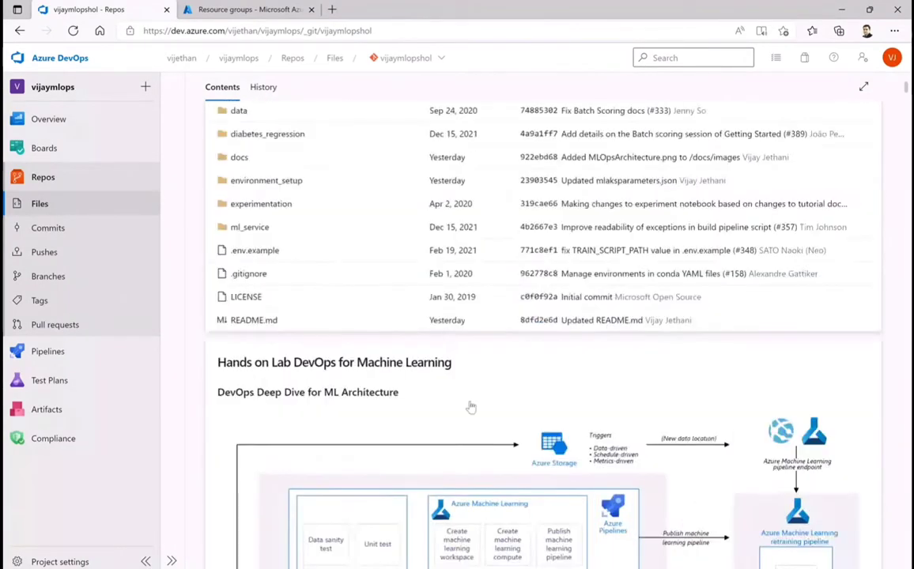
{"action": "scroll", "coordinate": [471, 408], "scroll_direction": "up", "scroll_amount": 3}
Open the organization's project list and enter the vijaymlops project
{"action": "mouse_move", "coordinate": [38, 356]}
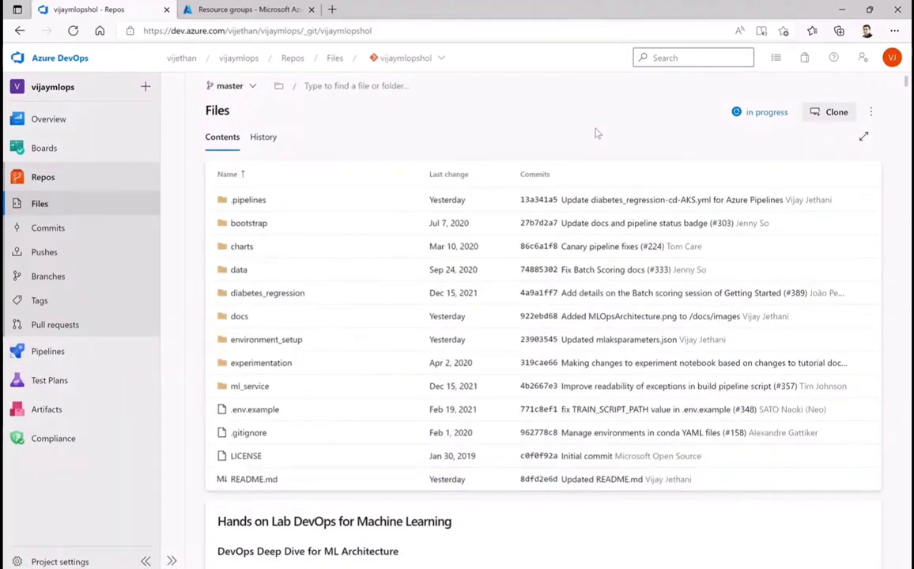
{"action": "left_click", "coordinate": [177, 59]}
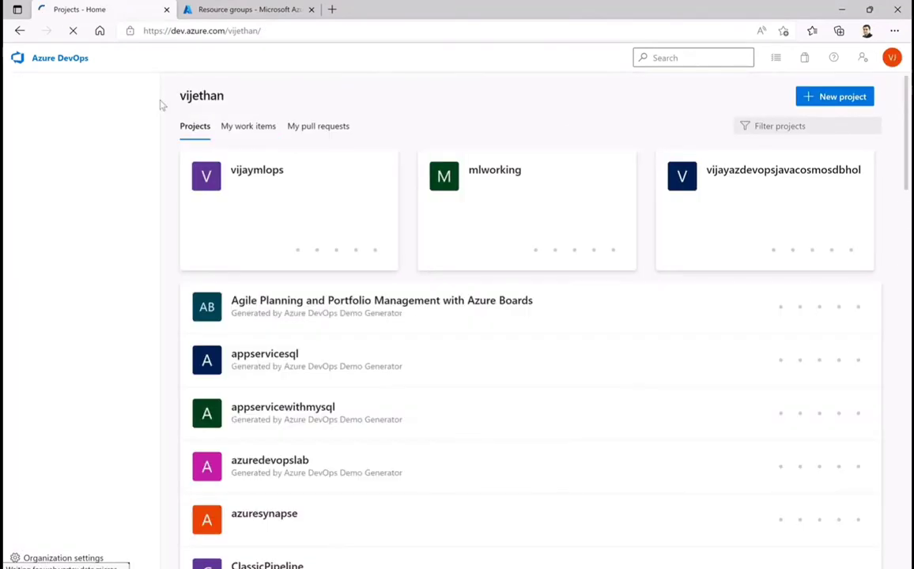
{"action": "left_click", "coordinate": [262, 177]}
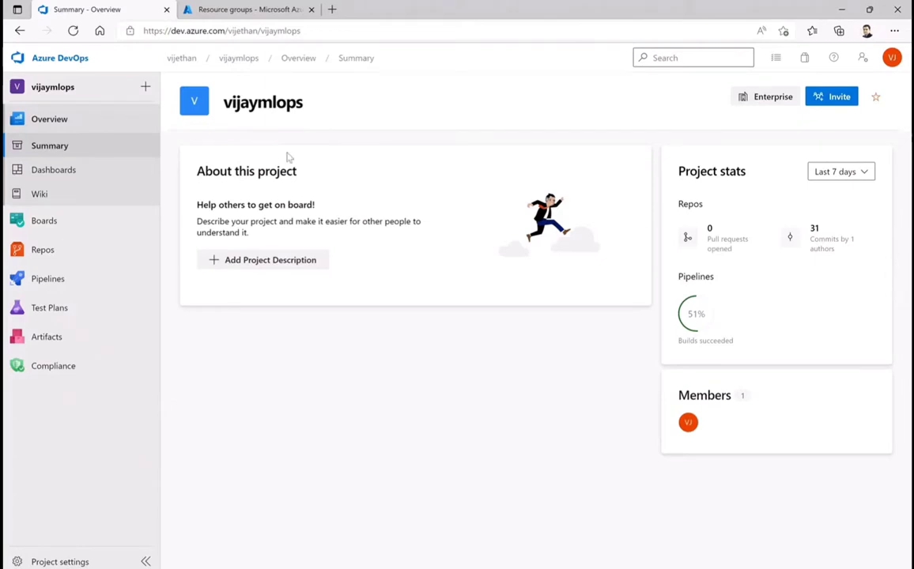
View the repository import form from the vijaymlopshol repository's file page and cancel it
{"action": "left_click", "coordinate": [36, 255]}
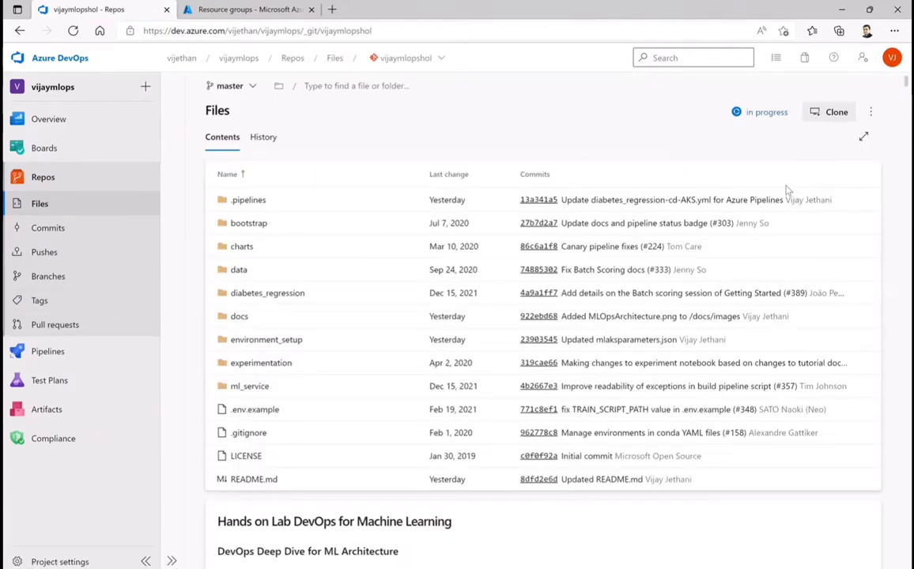
{"action": "left_click", "coordinate": [440, 59]}
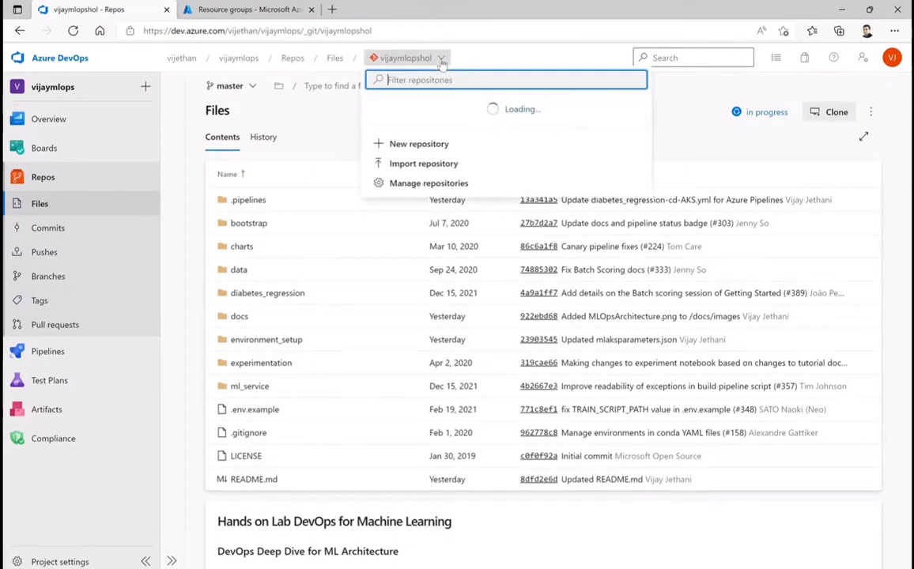
{"action": "left_click", "coordinate": [406, 164]}
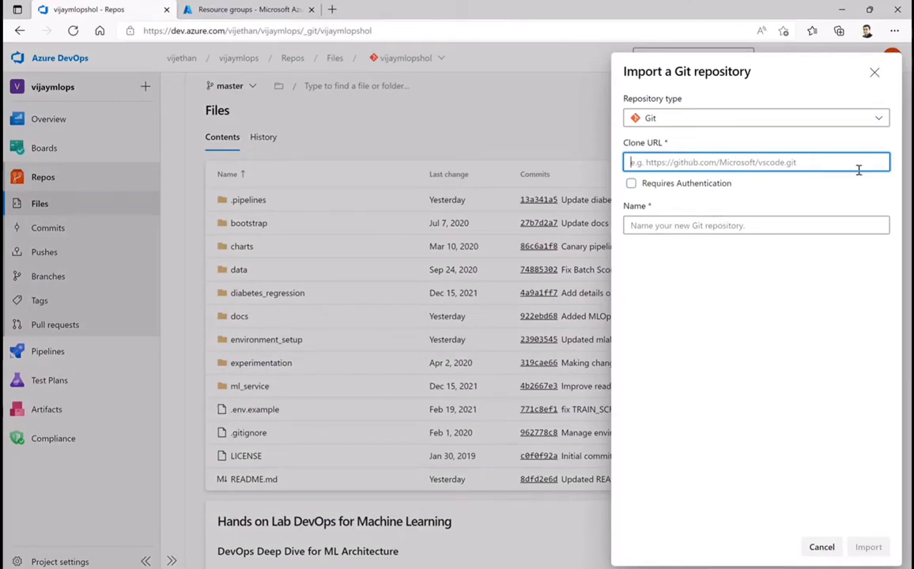
{"action": "left_click", "coordinate": [819, 547]}
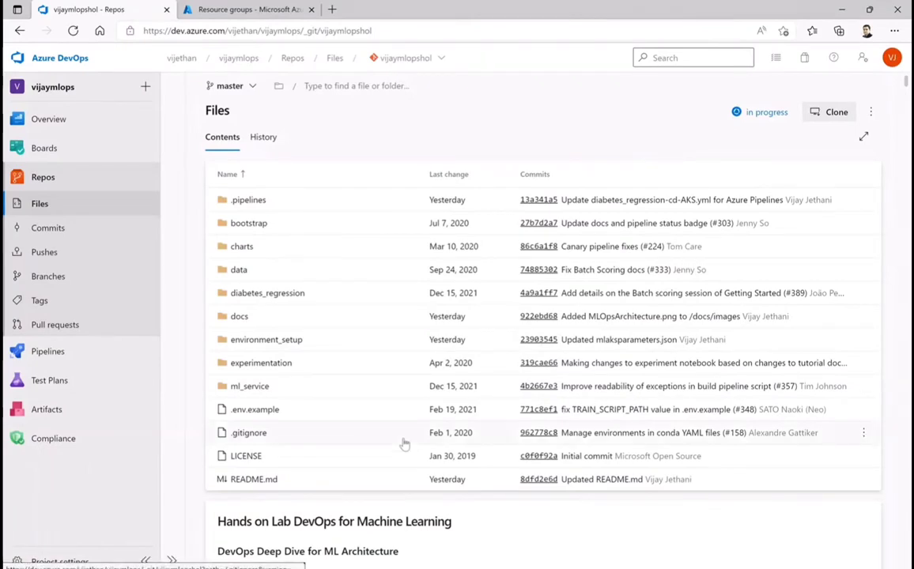
Open the service connections in the vijaymlops project settings
{"action": "mouse_move", "coordinate": [469, 407]}
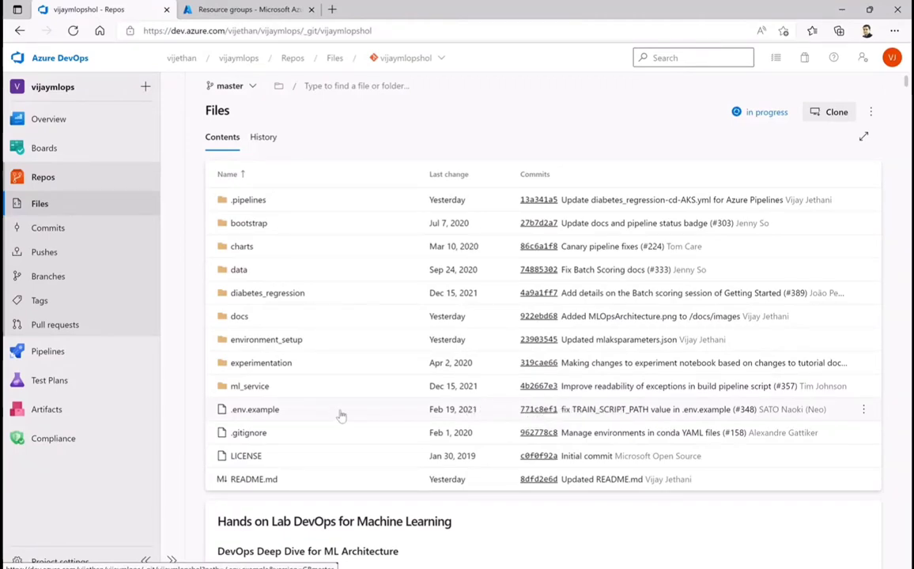
{"action": "scroll", "coordinate": [352, 408], "scroll_direction": "down", "scroll_amount": 3}
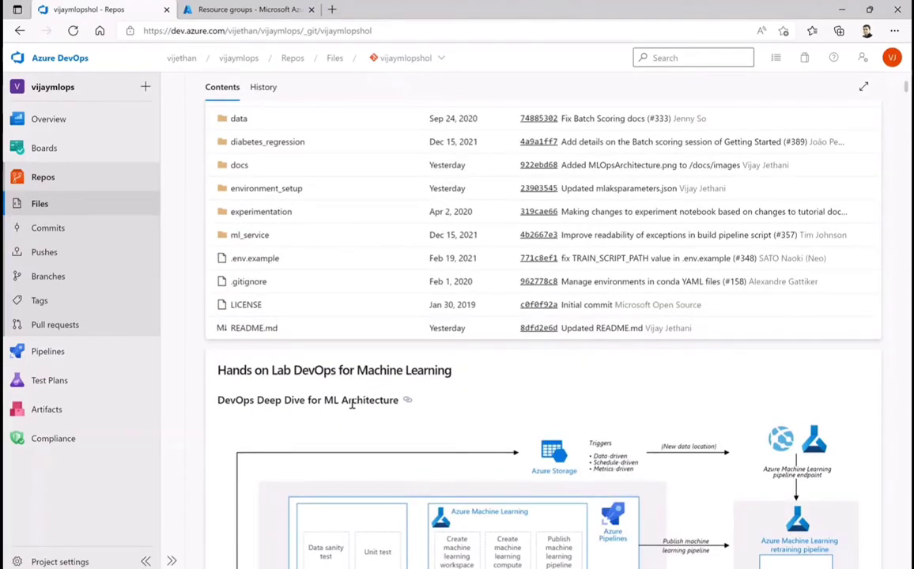
{"action": "left_click", "coordinate": [61, 563]}
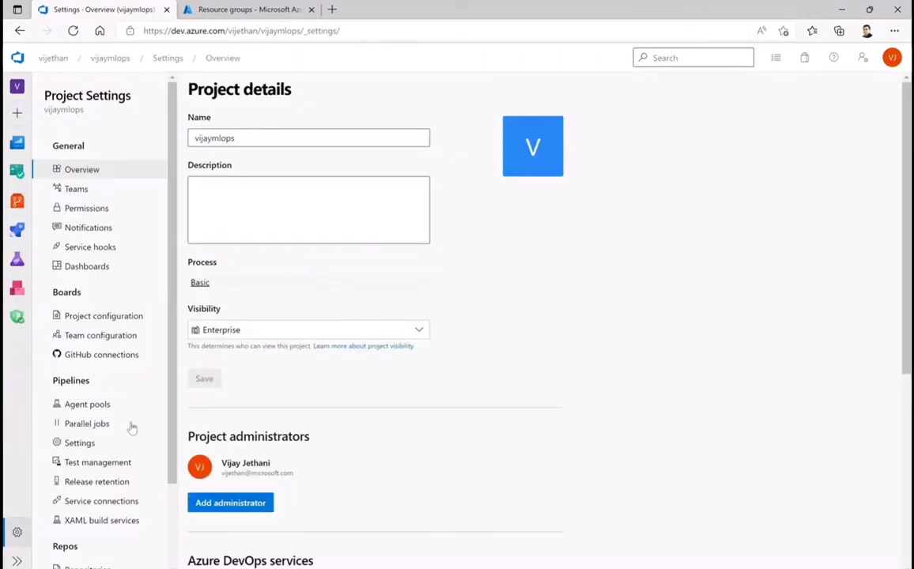
{"action": "scroll", "coordinate": [87, 491], "scroll_direction": "down", "scroll_amount": 2}
{"action": "left_click", "coordinate": [101, 416]}
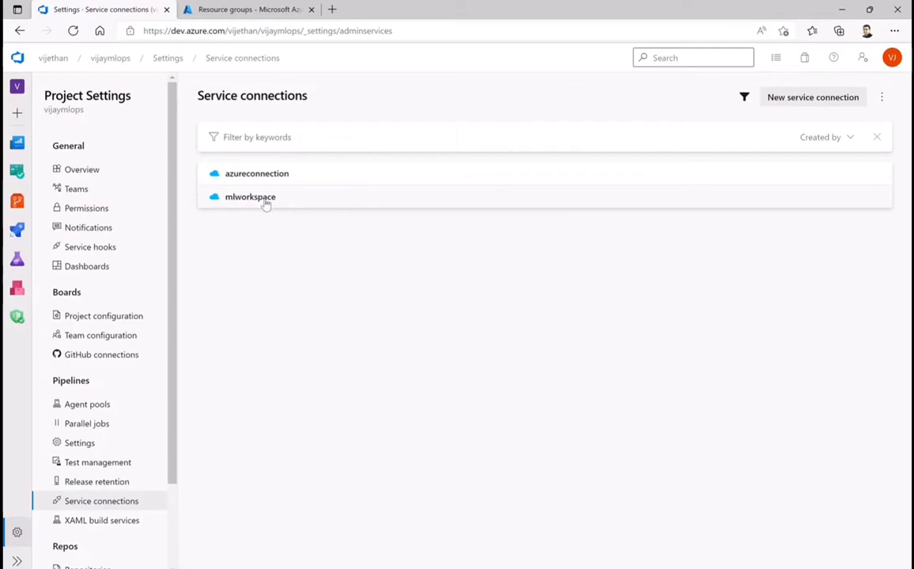
Start a new Azure Resource Manager service connection with automatic service principal authentication
{"action": "left_click", "coordinate": [783, 97]}
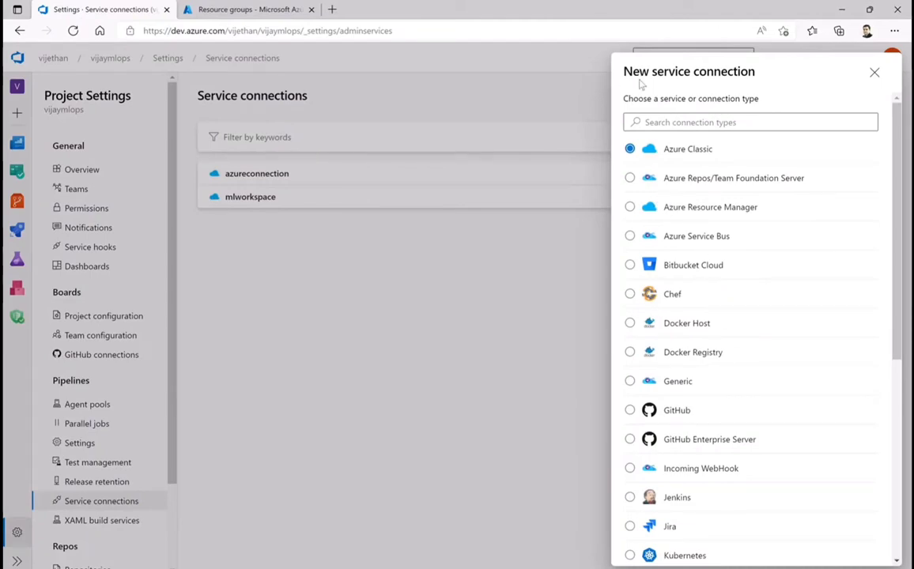
{"action": "left_click", "coordinate": [630, 206]}
{"action": "scroll", "coordinate": [843, 448], "scroll_direction": "down", "scroll_amount": 5}
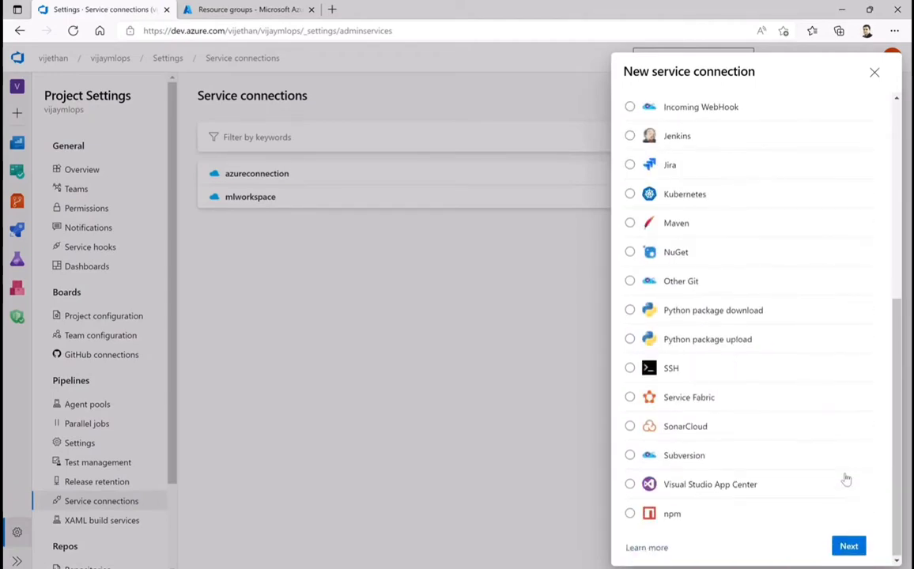
{"action": "left_click", "coordinate": [847, 547]}
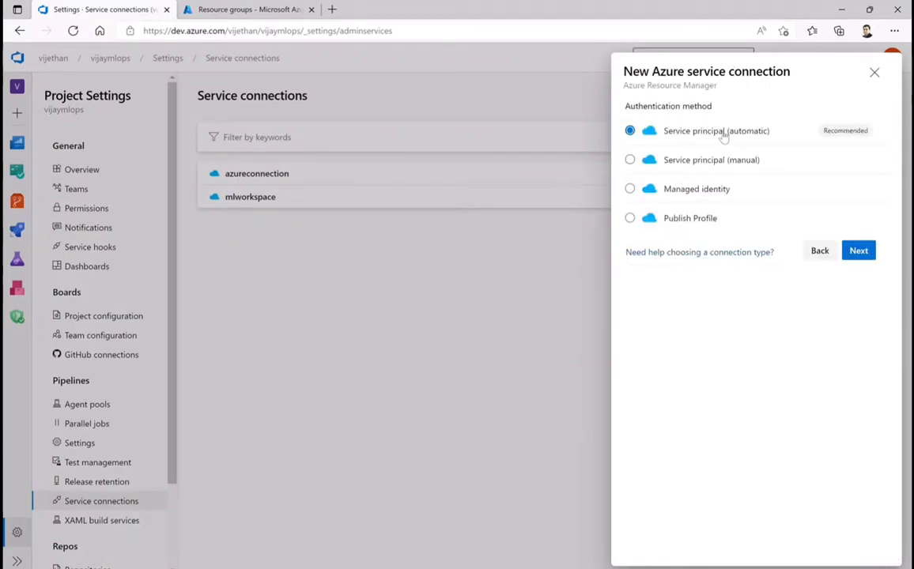
{"action": "left_click", "coordinate": [865, 253]}
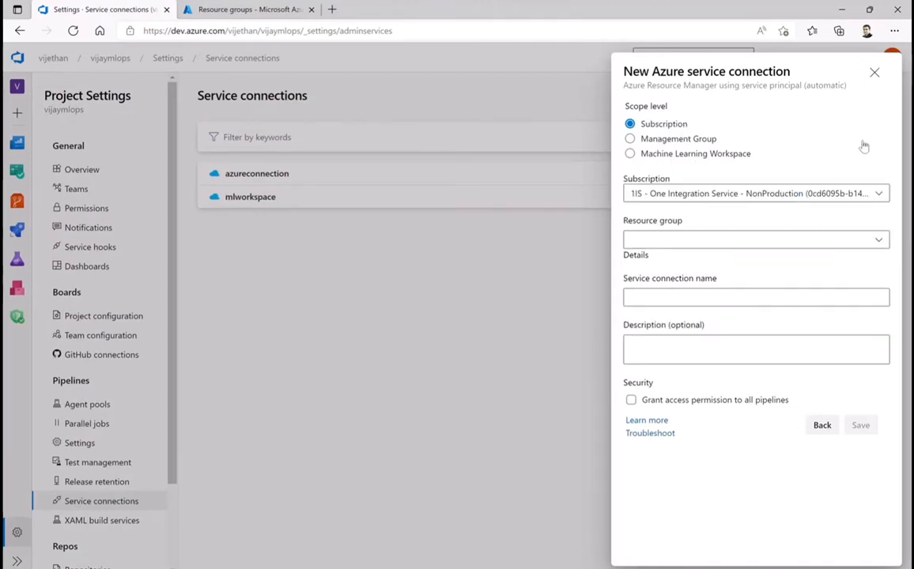
Choose the Microsoft Azure Internal Consumption subscription and grant access permission to all pipelines, and close the form without saving
{"action": "left_click", "coordinate": [836, 195]}
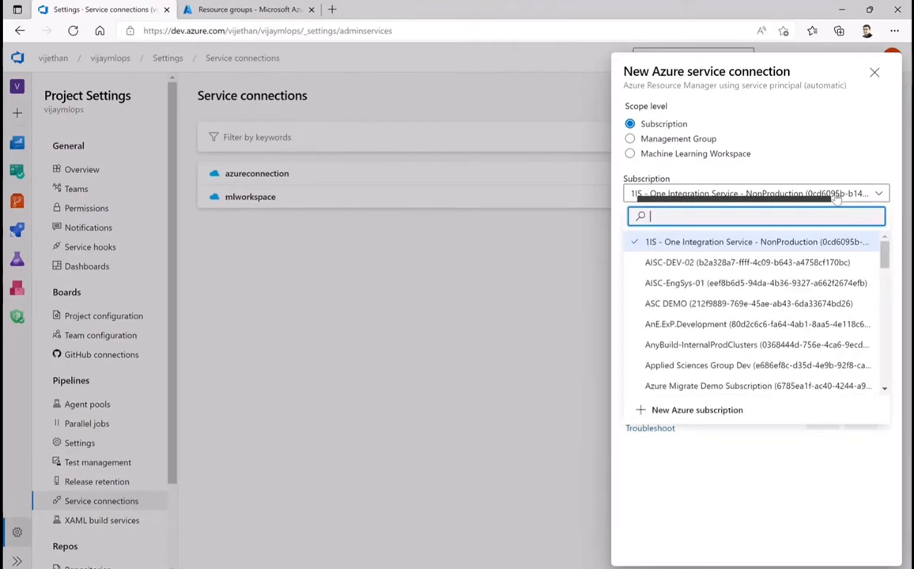
{"action": "scroll", "coordinate": [757, 312], "scroll_direction": "down", "scroll_amount": 3}
{"action": "scroll", "coordinate": [757, 311], "scroll_direction": "down", "scroll_amount": 1}
{"action": "scroll", "coordinate": [757, 312], "scroll_direction": "up", "scroll_amount": 3}
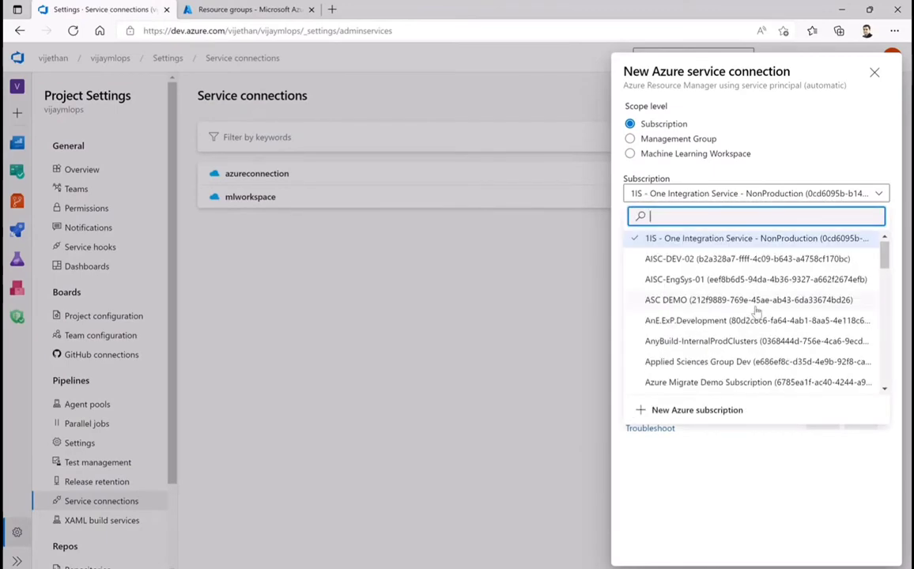
{"action": "scroll", "coordinate": [758, 314], "scroll_direction": "down", "scroll_amount": 2}
{"action": "scroll", "coordinate": [757, 313], "scroll_direction": "down", "scroll_amount": 3}
{"action": "scroll", "coordinate": [757, 312], "scroll_direction": "up", "scroll_amount": 3}
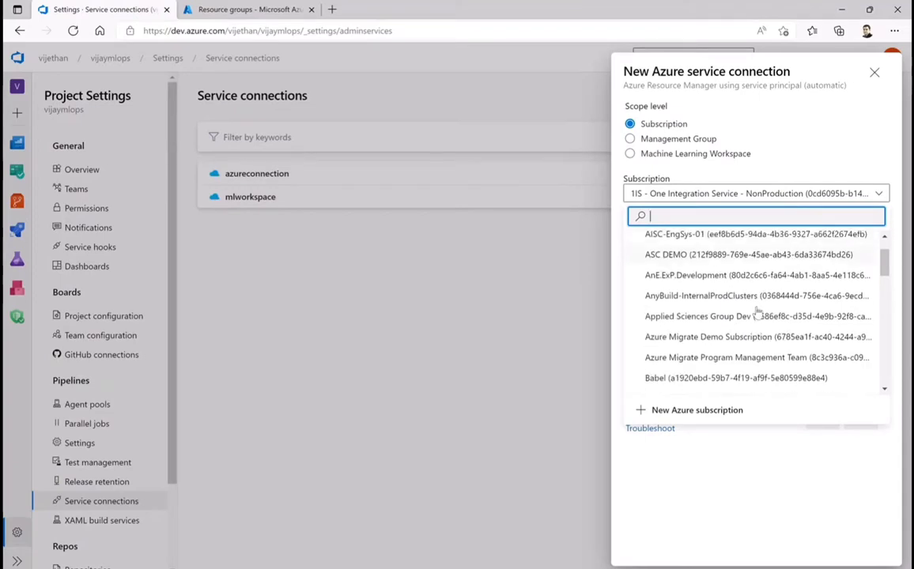
{"action": "scroll", "coordinate": [822, 293], "scroll_direction": "down", "scroll_amount": 1}
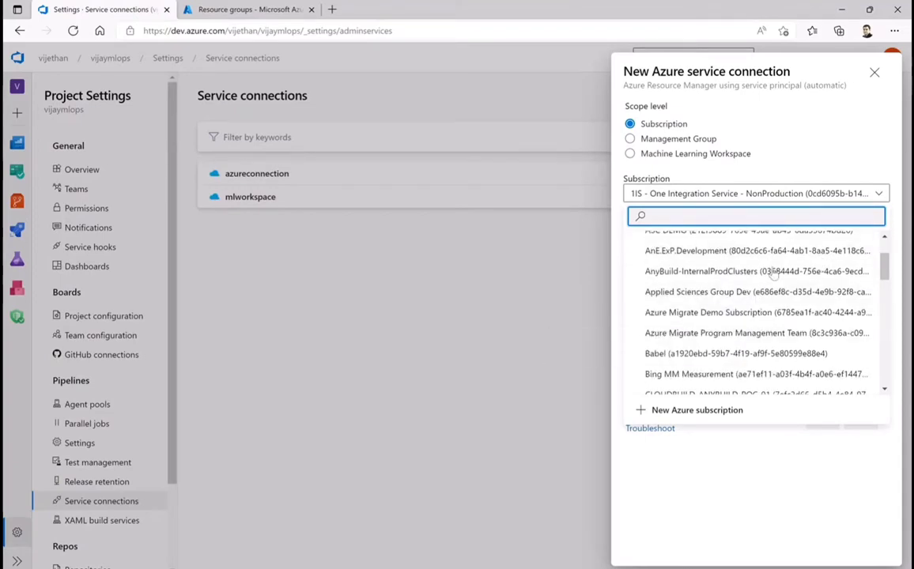
{"action": "scroll", "coordinate": [743, 265], "scroll_direction": "down", "scroll_amount": 1}
{"action": "scroll", "coordinate": [766, 293], "scroll_direction": "down", "scroll_amount": 5}
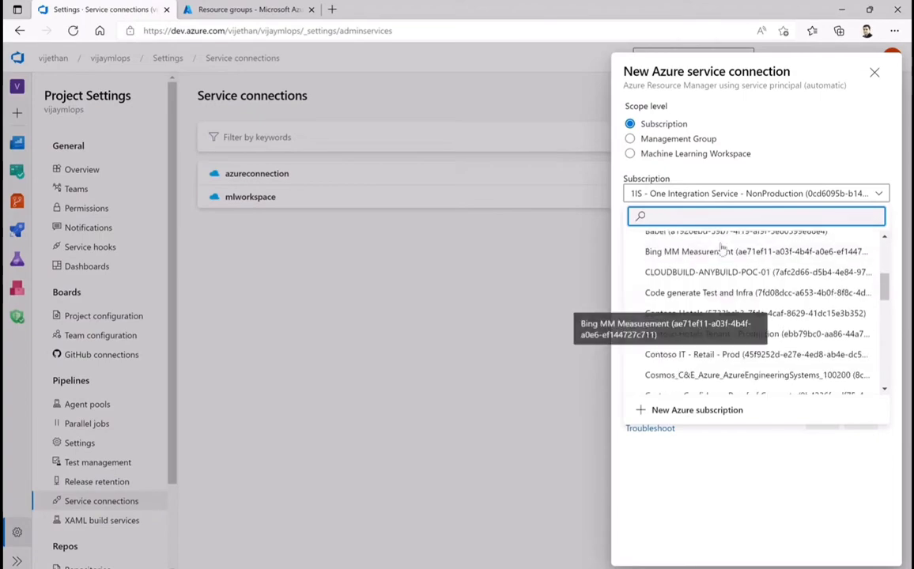
{"action": "type", "text": "auz"}
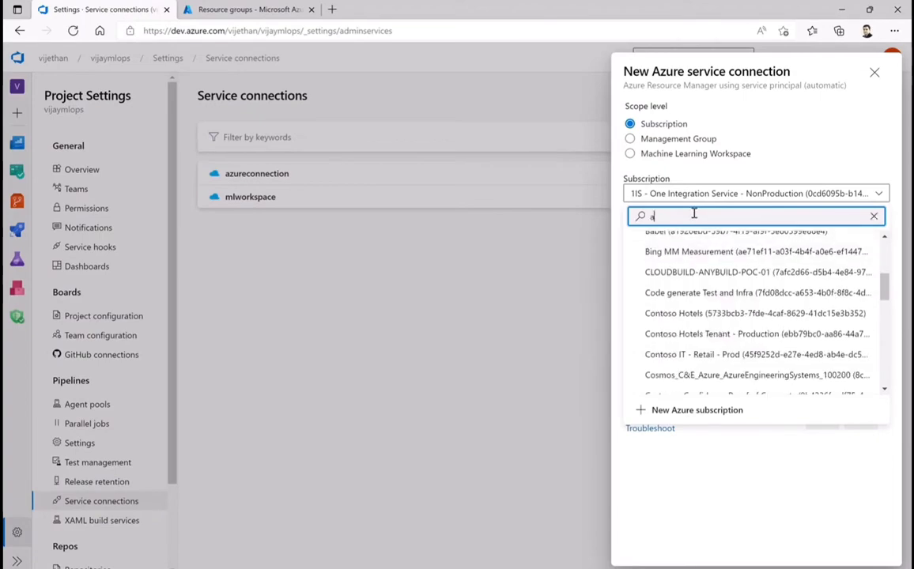
{"action": "key", "text": "BackSpace"}
{"action": "key", "text": "BackSpace"}
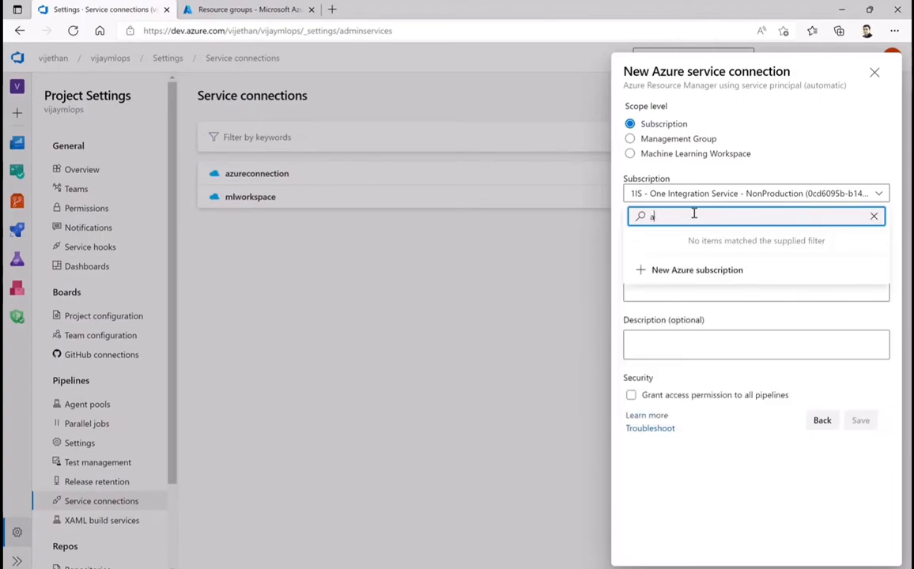
{"action": "type", "text": "zure inter"}
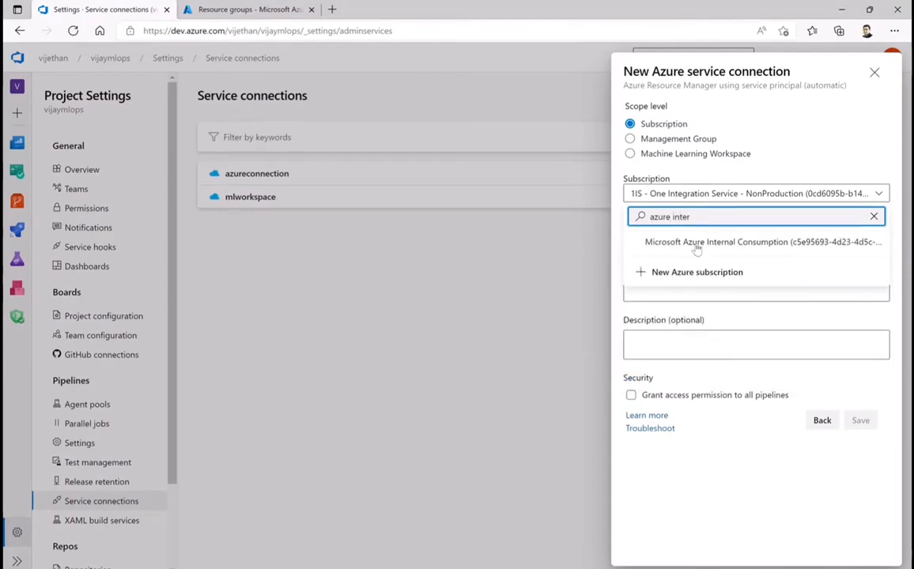
{"action": "left_click", "coordinate": [701, 245]}
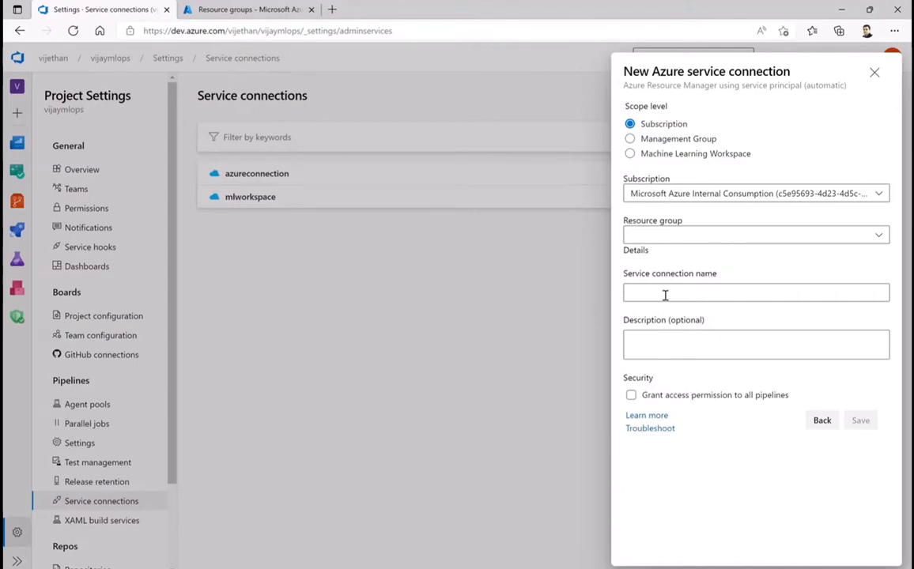
{"action": "left_click", "coordinate": [632, 405]}
{"action": "left_click", "coordinate": [875, 73]}
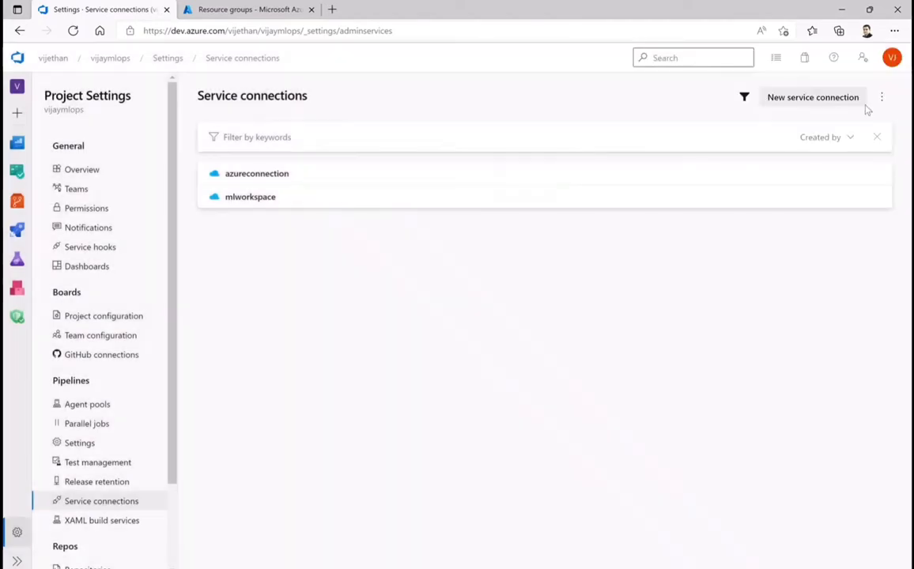
View the details of the mlworkspace service connection and return to the connection list
{"action": "left_click", "coordinate": [243, 201]}
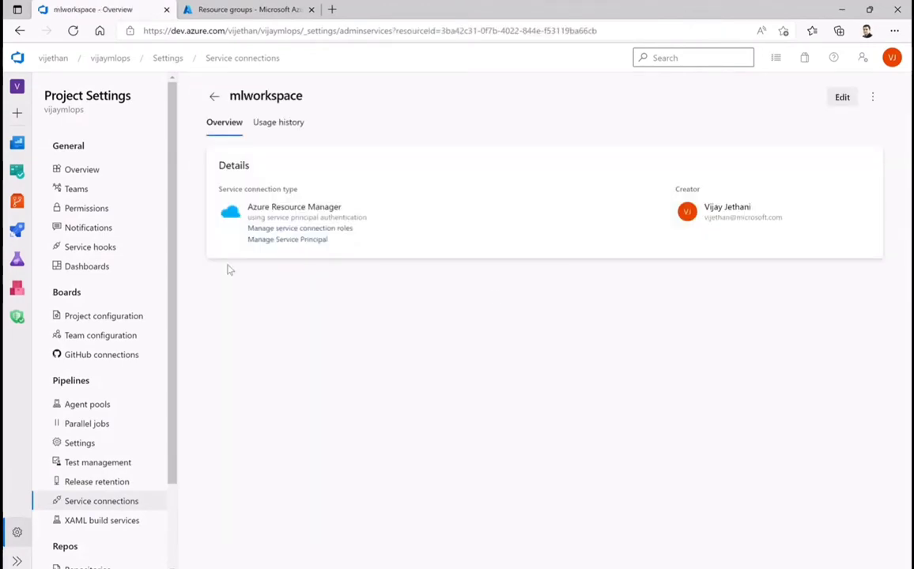
{"action": "left_click", "coordinate": [215, 97]}
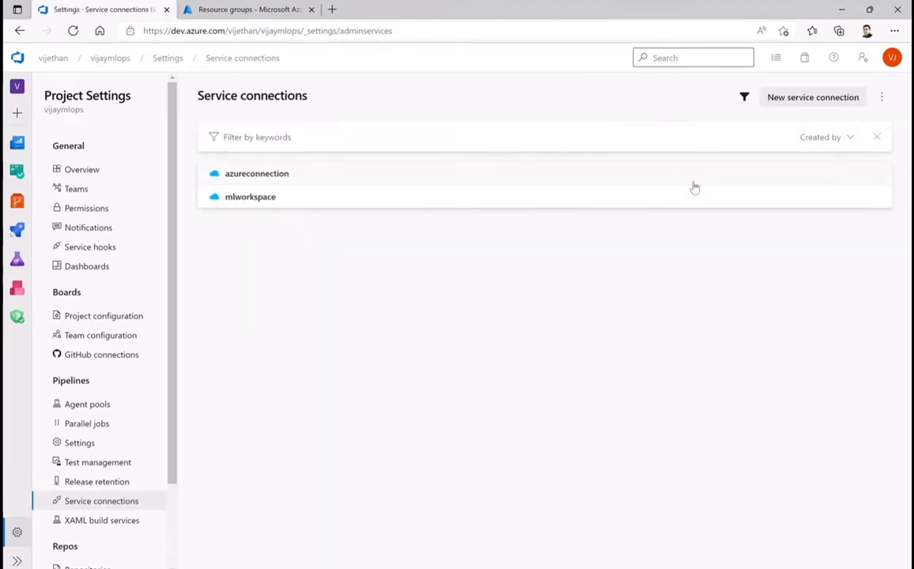
Try an Azure Resource Manager connection with automatic service principal authentication and Machine Learning Workspace scope, and close it without saving
{"action": "left_click", "coordinate": [787, 98]}
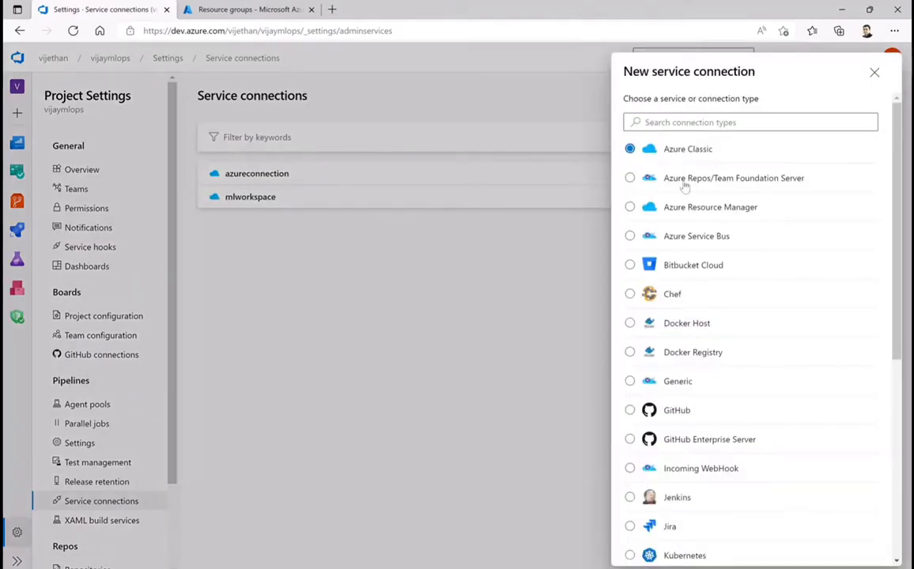
{"action": "left_click", "coordinate": [675, 212]}
{"action": "scroll", "coordinate": [802, 303], "scroll_direction": "down", "scroll_amount": 5}
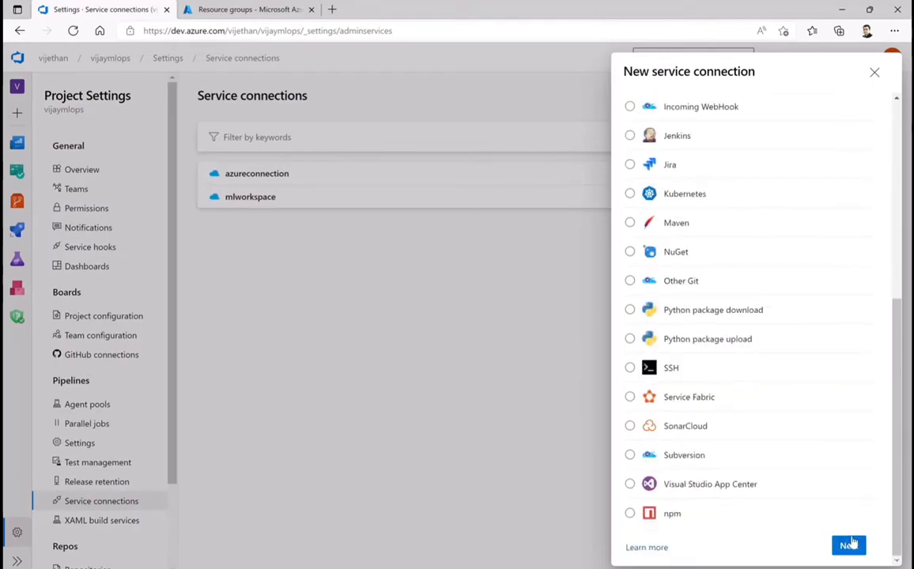
{"action": "left_click", "coordinate": [850, 544]}
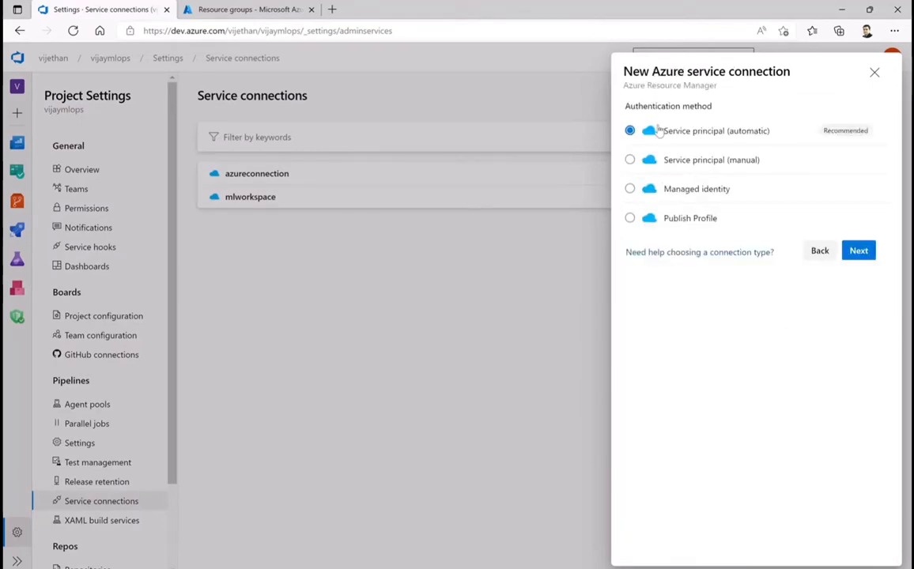
{"action": "left_click", "coordinate": [858, 251]}
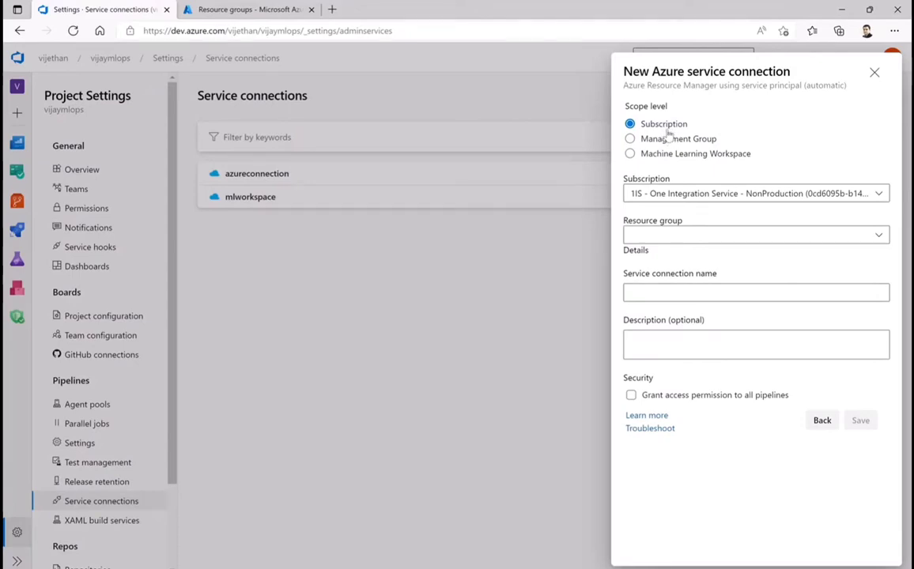
{"action": "left_click", "coordinate": [630, 155]}
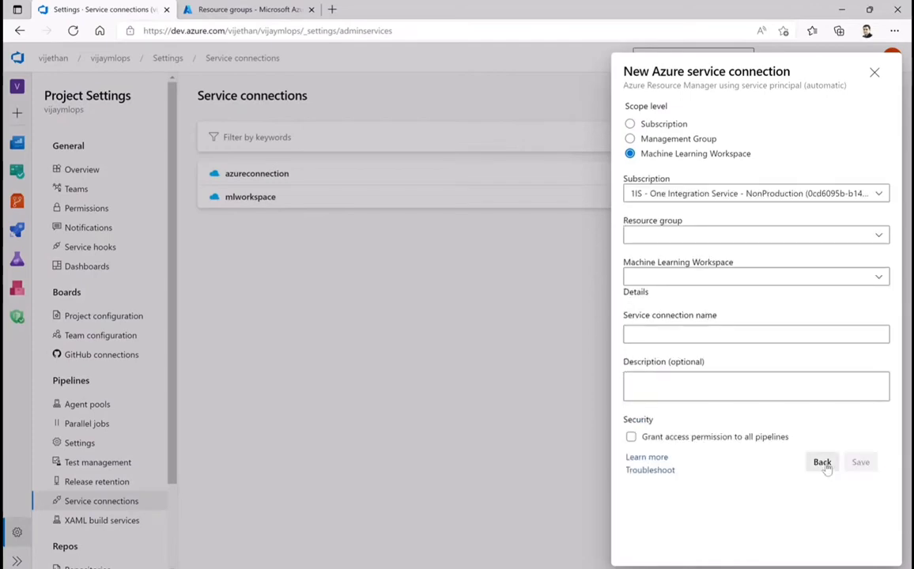
{"action": "left_click", "coordinate": [822, 463]}
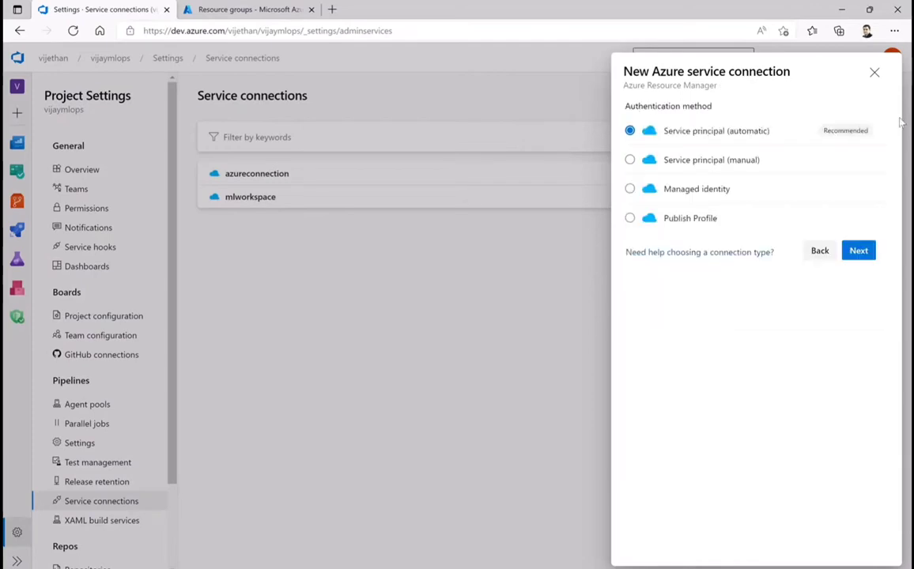
{"action": "left_click", "coordinate": [875, 74]}
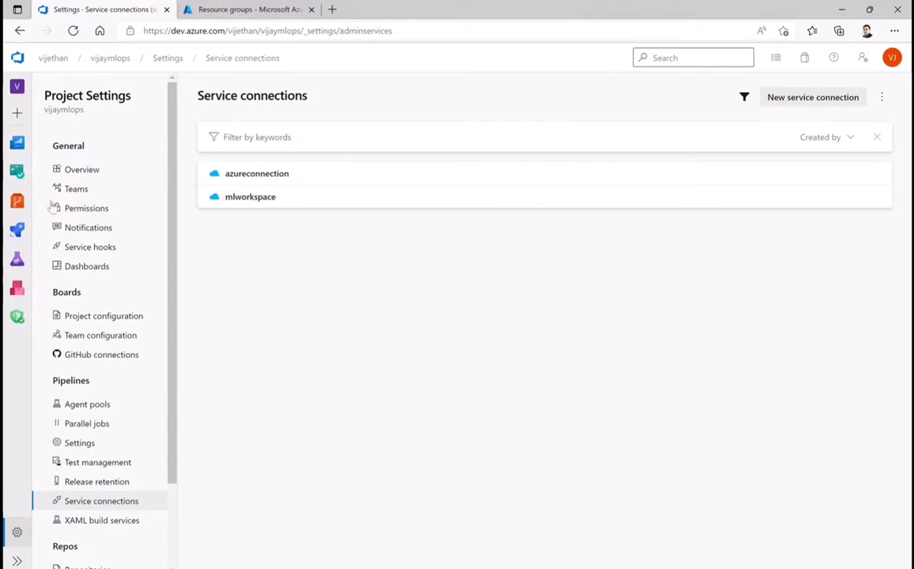
Open the list of variable groups in the pipelines library
{"action": "mouse_move", "coordinate": [17, 230]}
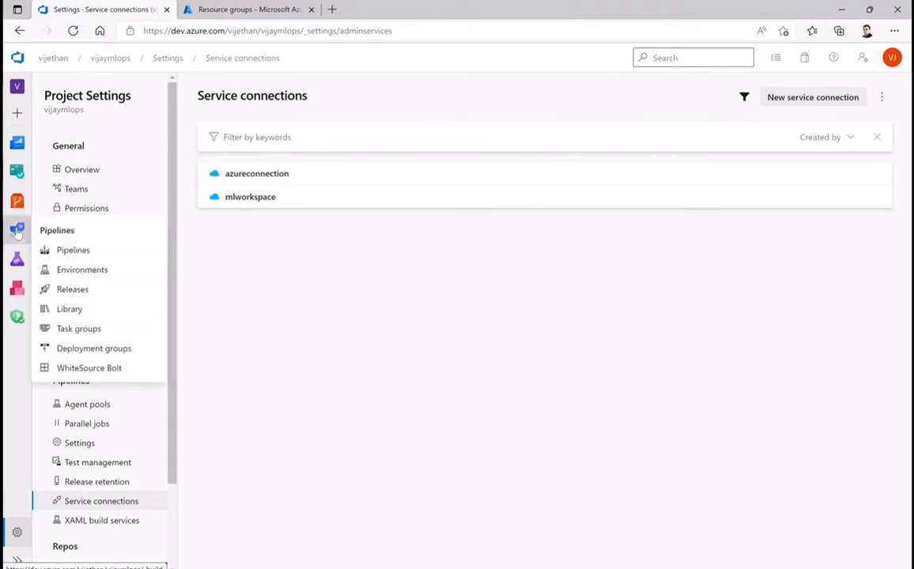
{"action": "left_click", "coordinate": [18, 230]}
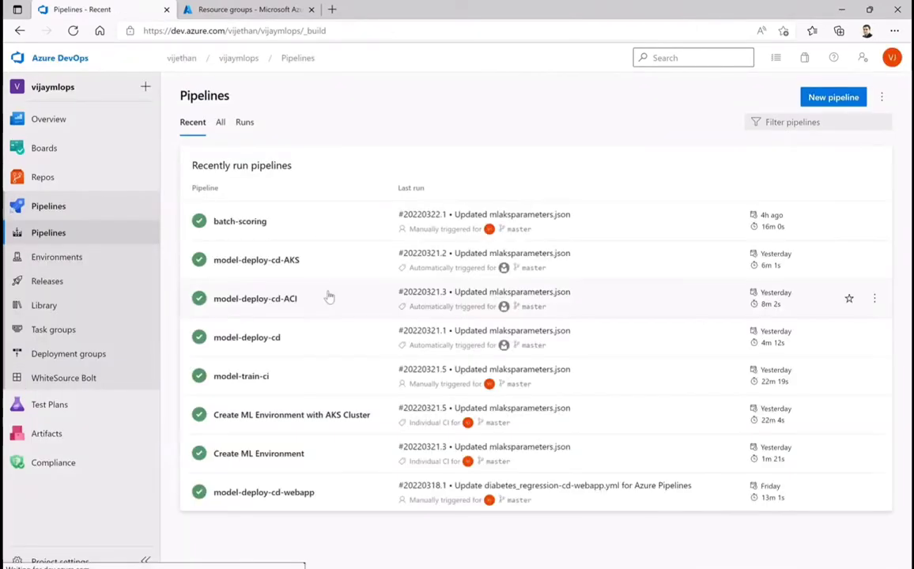
{"action": "left_click", "coordinate": [57, 306]}
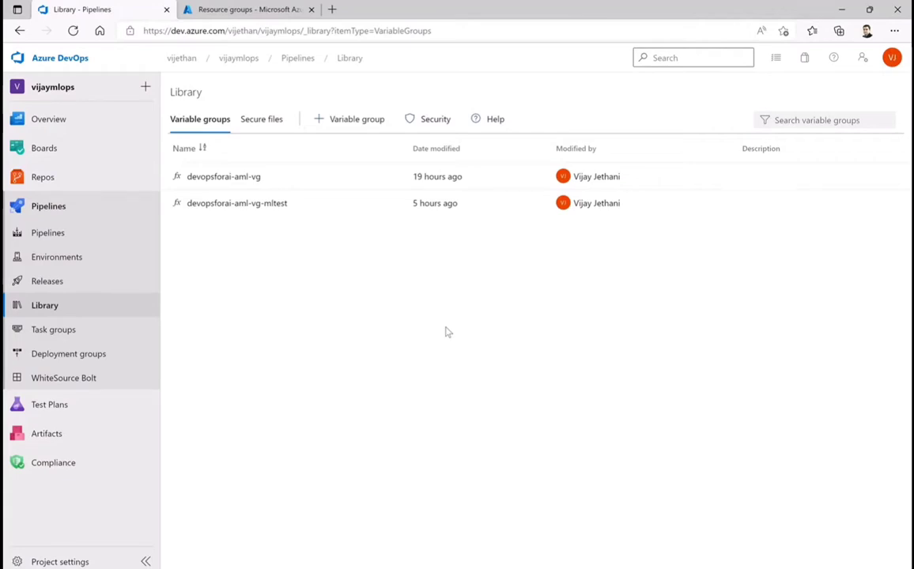
View the variables in the devopsforai-aml-vg variable group, and go to the list of recently run pipelines
{"action": "left_click", "coordinate": [241, 178]}
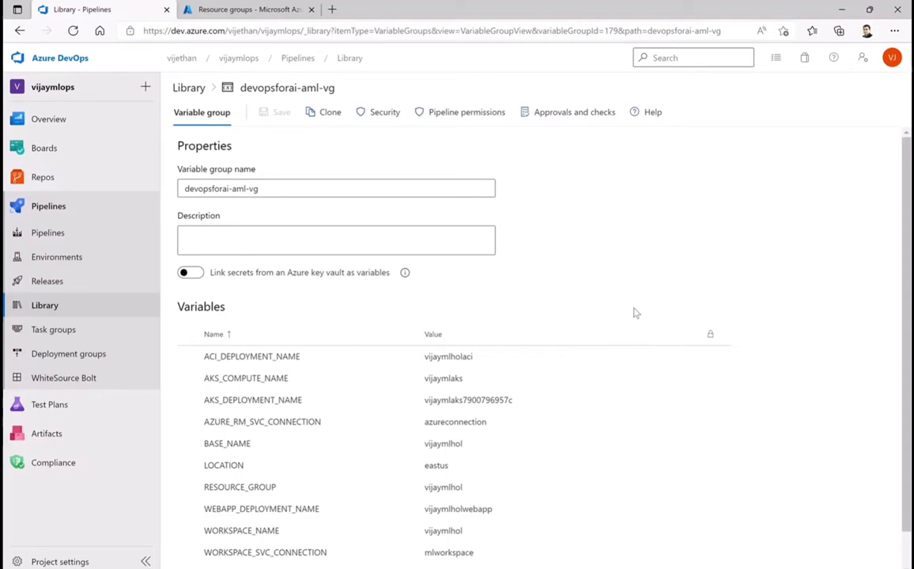
{"action": "scroll", "coordinate": [638, 313], "scroll_direction": "down", "scroll_amount": 1}
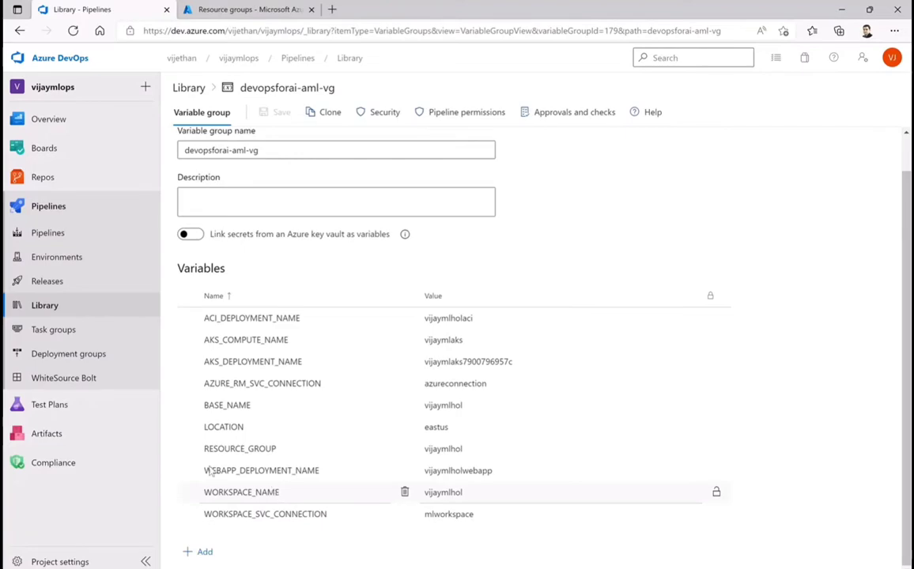
{"action": "left_click", "coordinate": [45, 208]}
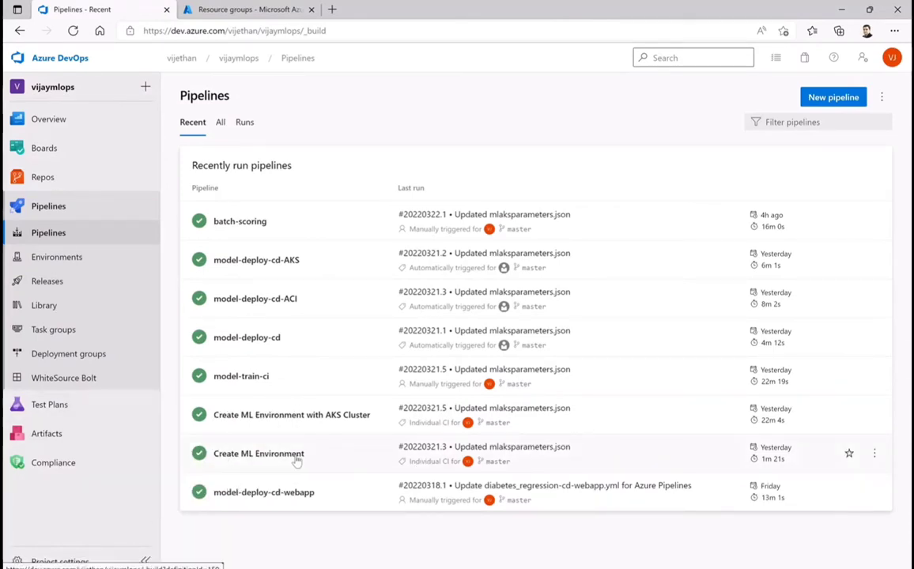
{"action": "left_click", "coordinate": [875, 455]}
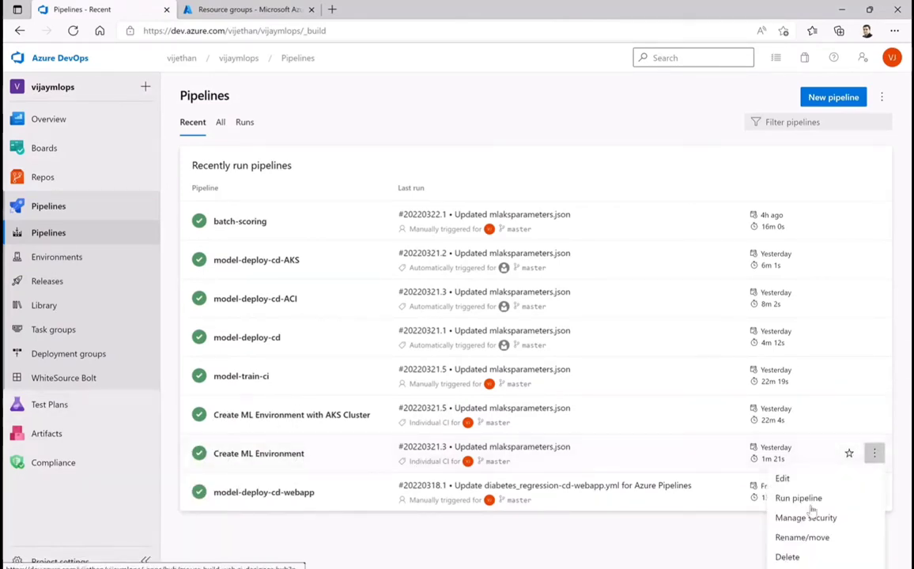
{"action": "left_click", "coordinate": [792, 498]}
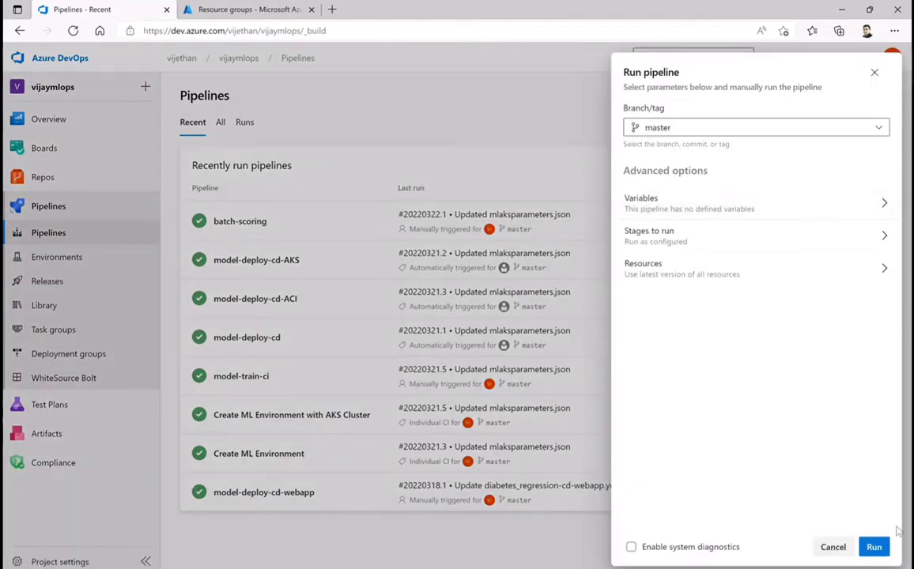
{"action": "left_click", "coordinate": [833, 548]}
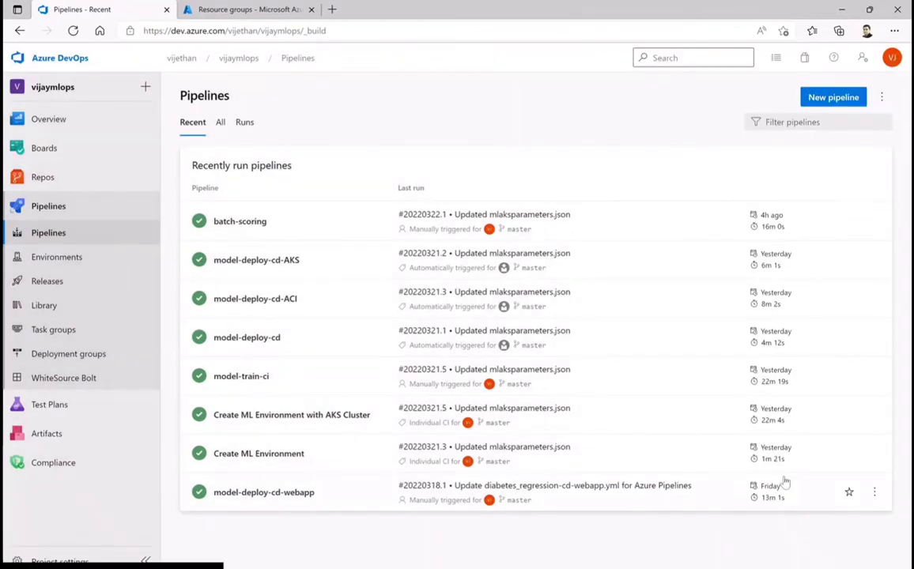
Rename the Create ML Environment pipeline to "Create ML Environment Original"
{"action": "left_click", "coordinate": [876, 456]}
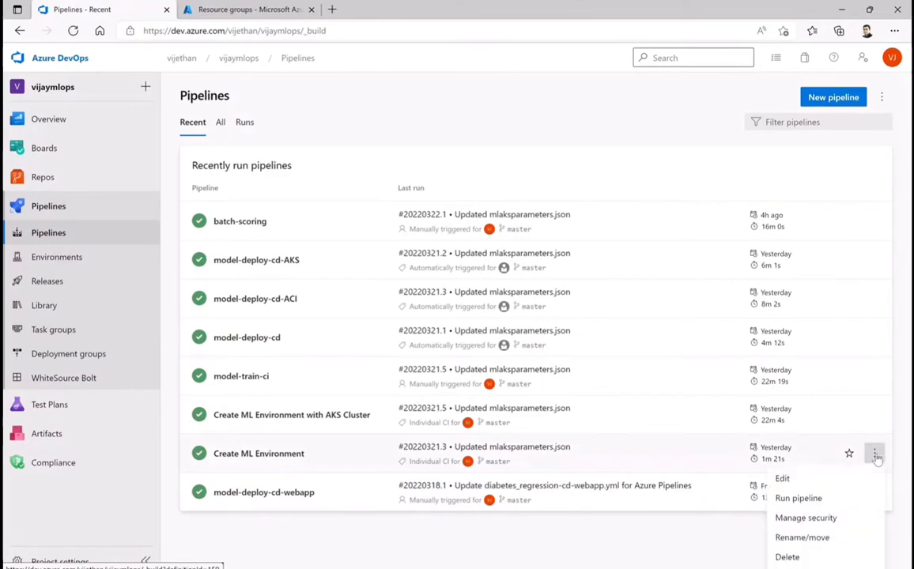
{"action": "left_click", "coordinate": [802, 538]}
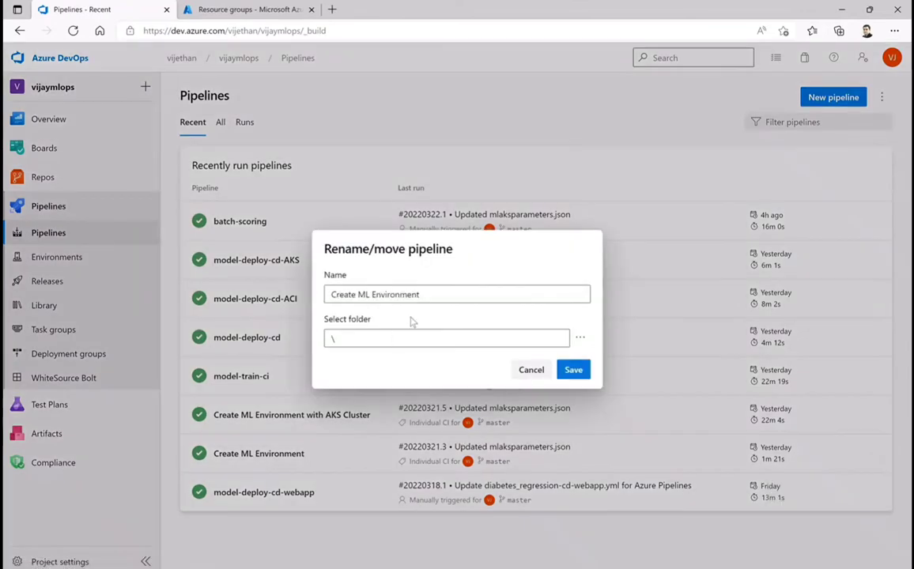
{"action": "type", "text": "Original"}
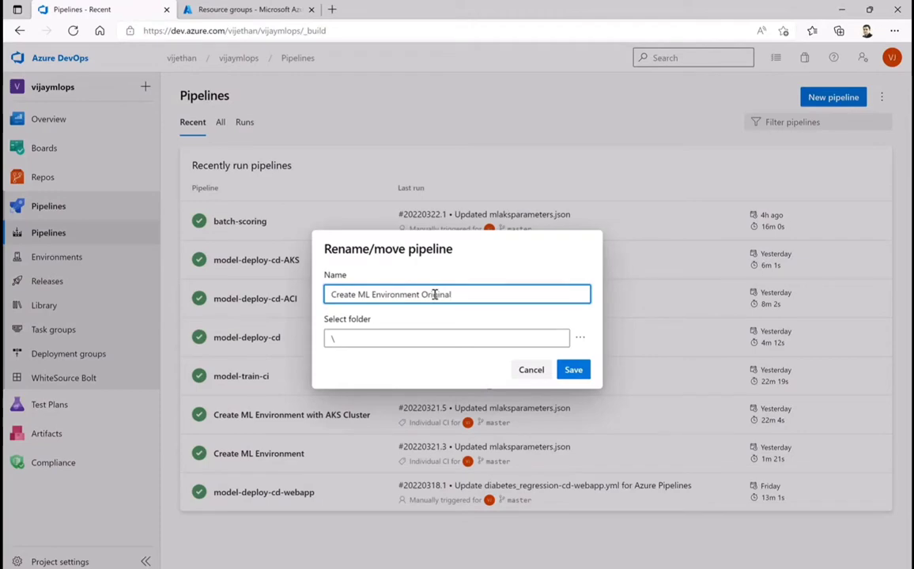
{"action": "left_click", "coordinate": [574, 371]}
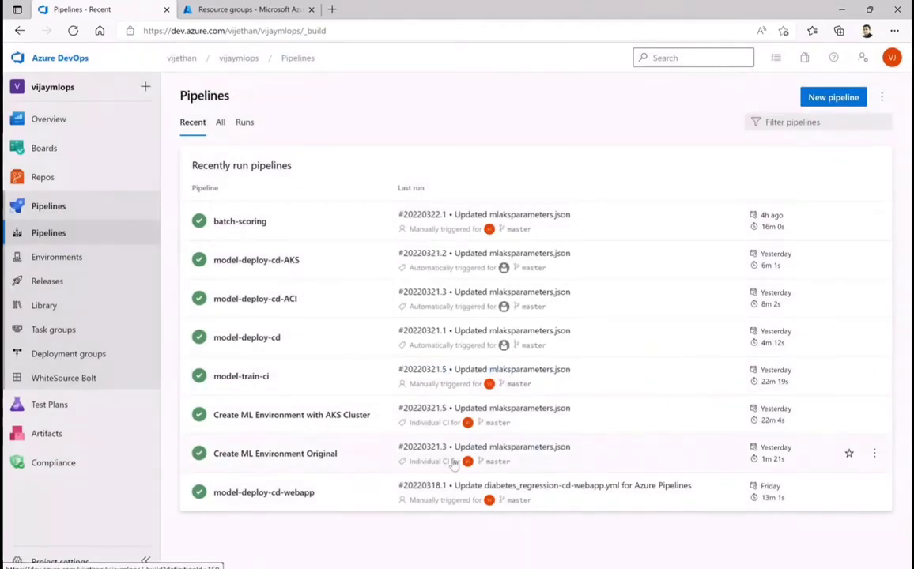
{"action": "left_click", "coordinate": [813, 101]}
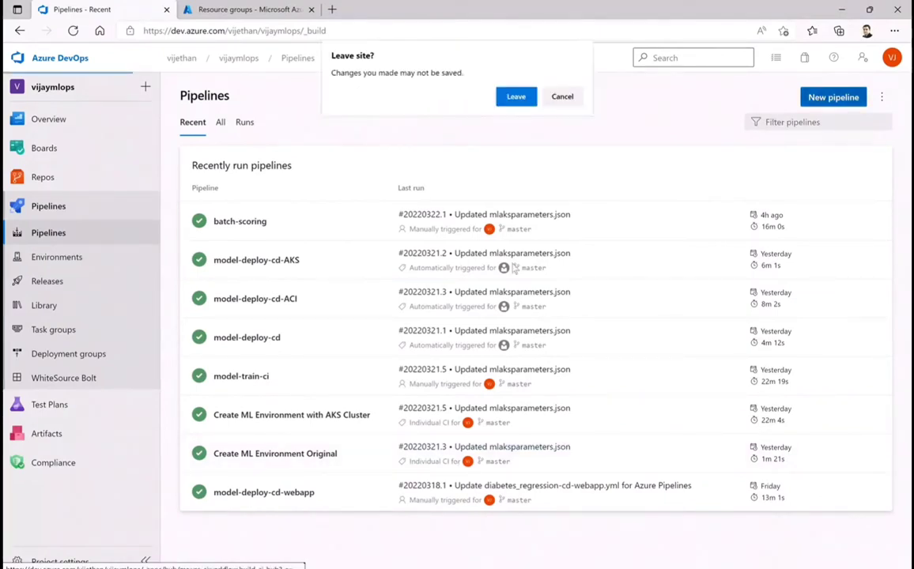
{"action": "left_click", "coordinate": [560, 98]}
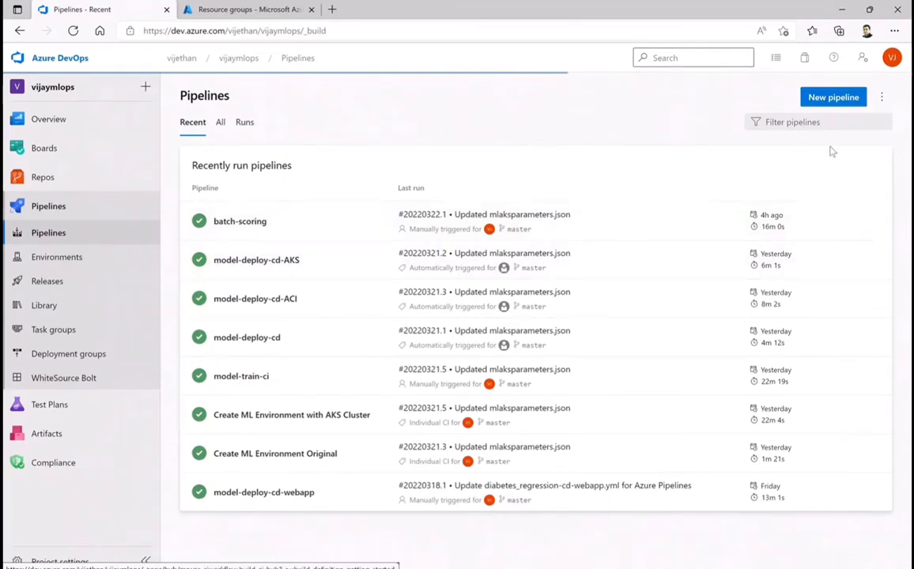
{"action": "left_click", "coordinate": [57, 257]}
{"action": "left_click", "coordinate": [49, 234]}
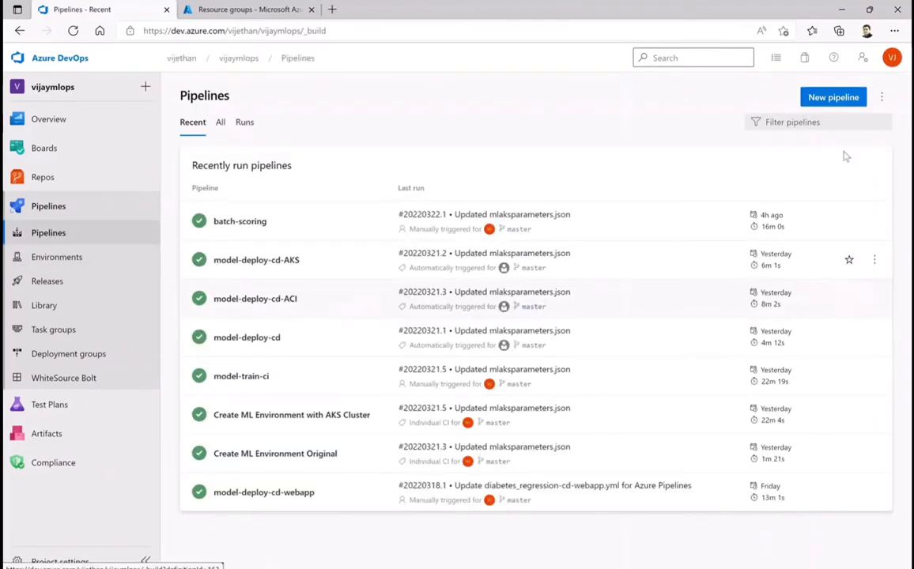
Start a new pipeline with Azure Repos Git as the code source and the vijaymlopshol repository
{"action": "left_click", "coordinate": [831, 98]}
{"action": "left_click", "coordinate": [517, 96]}
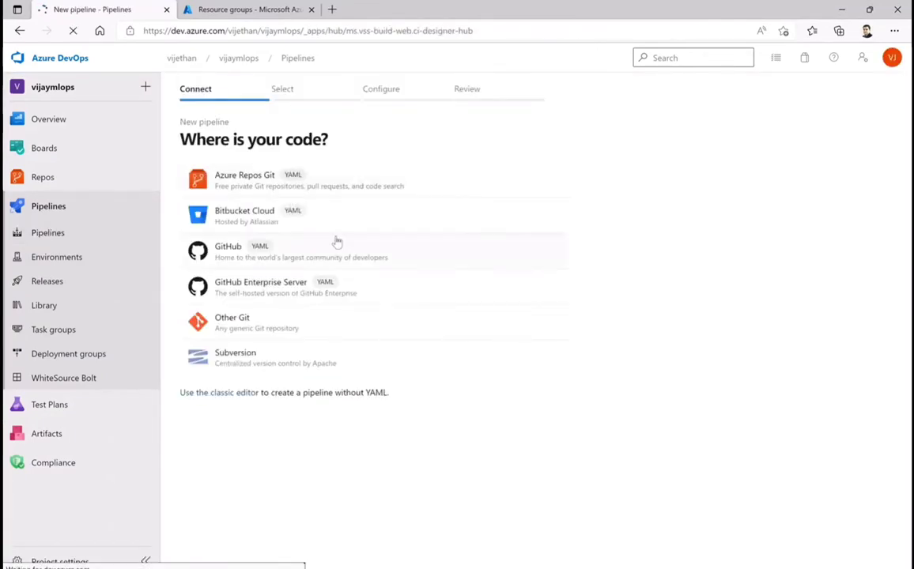
{"action": "left_click", "coordinate": [230, 171]}
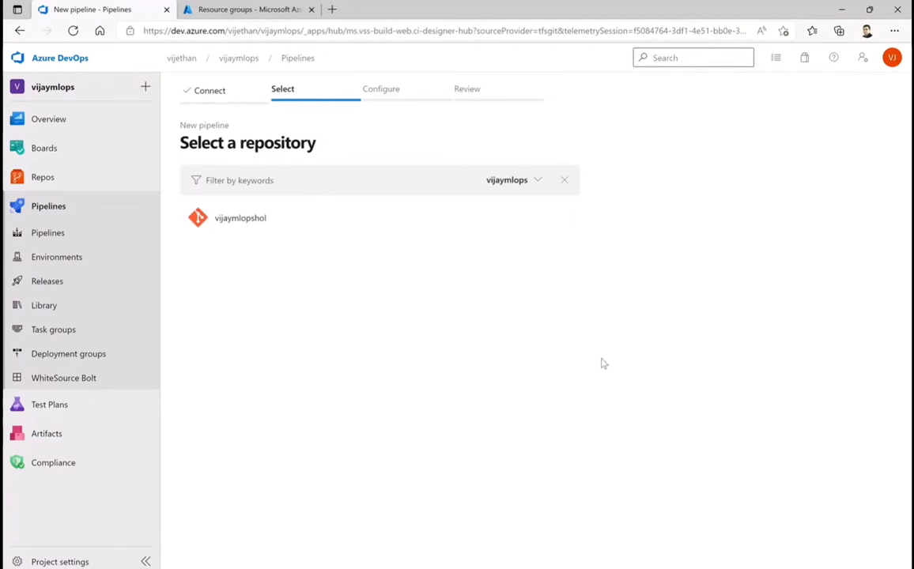
{"action": "left_click", "coordinate": [246, 225]}
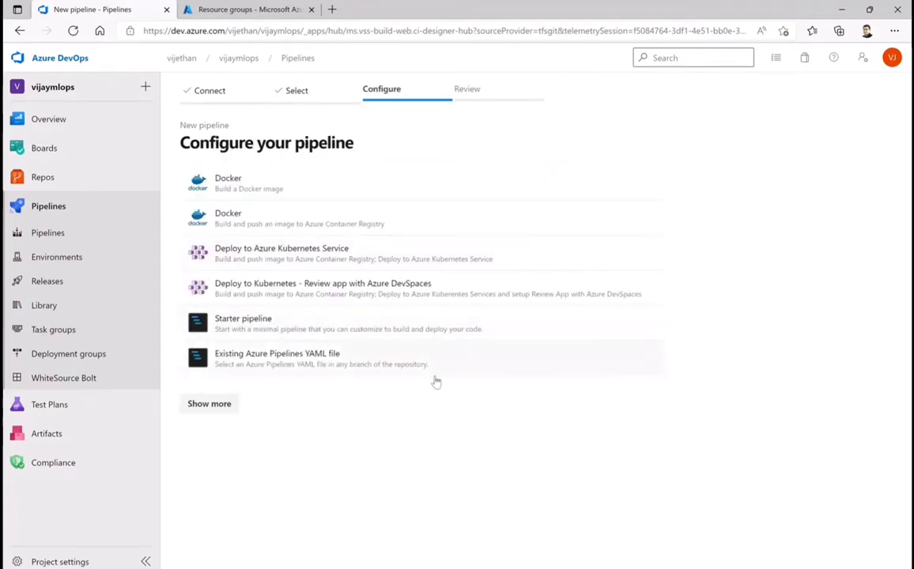
Configure the pipeline from the existing YAML file /environment_setup/iac-create-environment-pipeline-arm.yml on the master branch
{"action": "left_click", "coordinate": [261, 360]}
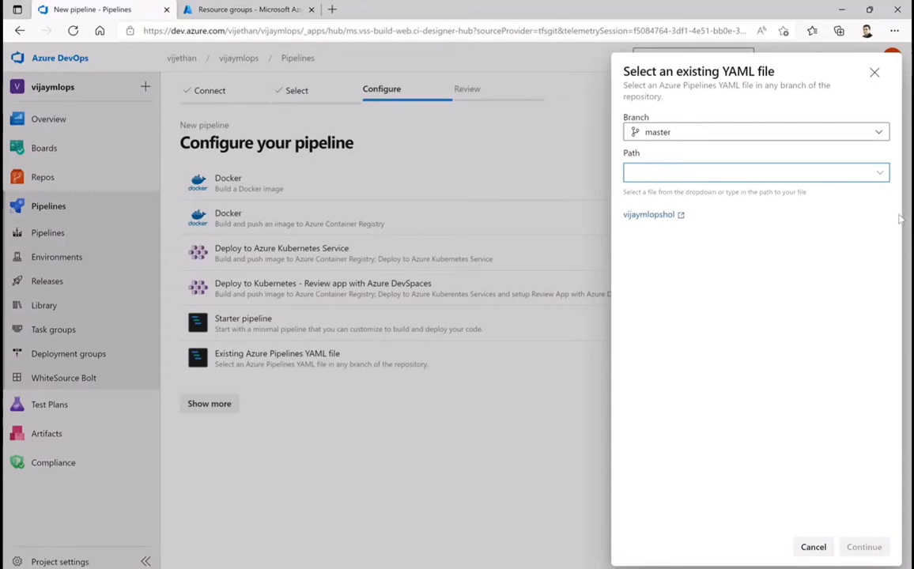
{"action": "left_click", "coordinate": [883, 177]}
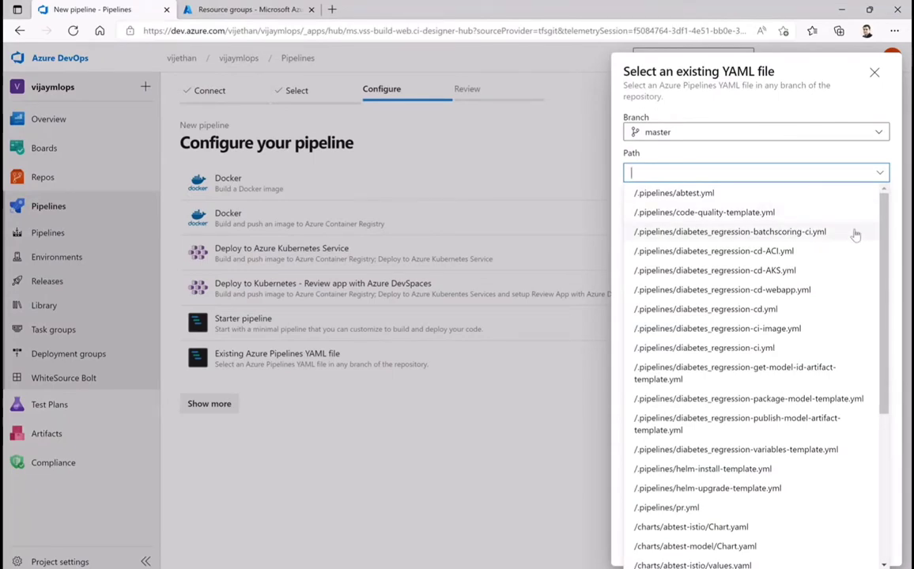
{"action": "scroll", "coordinate": [835, 272], "scroll_direction": "down", "scroll_amount": 1}
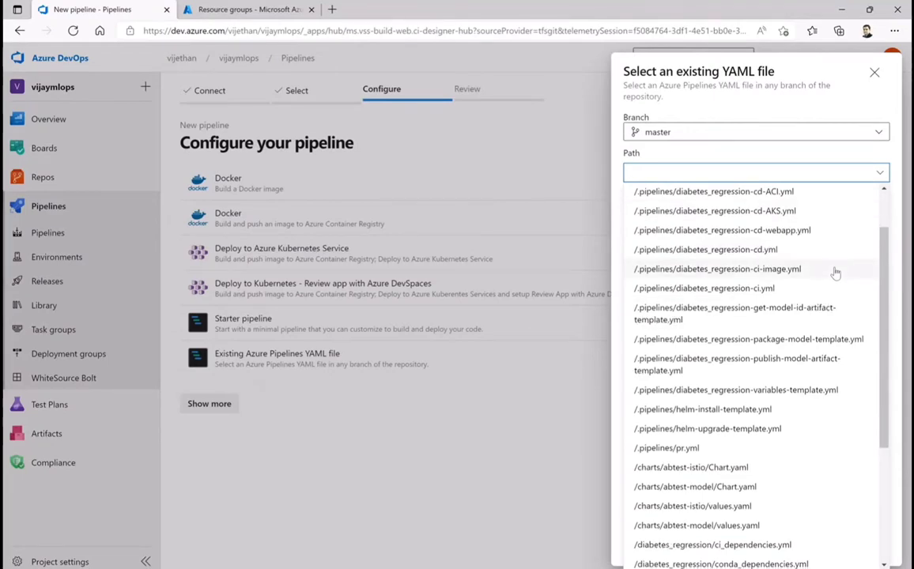
{"action": "scroll", "coordinate": [835, 273], "scroll_direction": "down", "scroll_amount": 2}
{"action": "scroll", "coordinate": [835, 273], "scroll_direction": "down", "scroll_amount": 2}
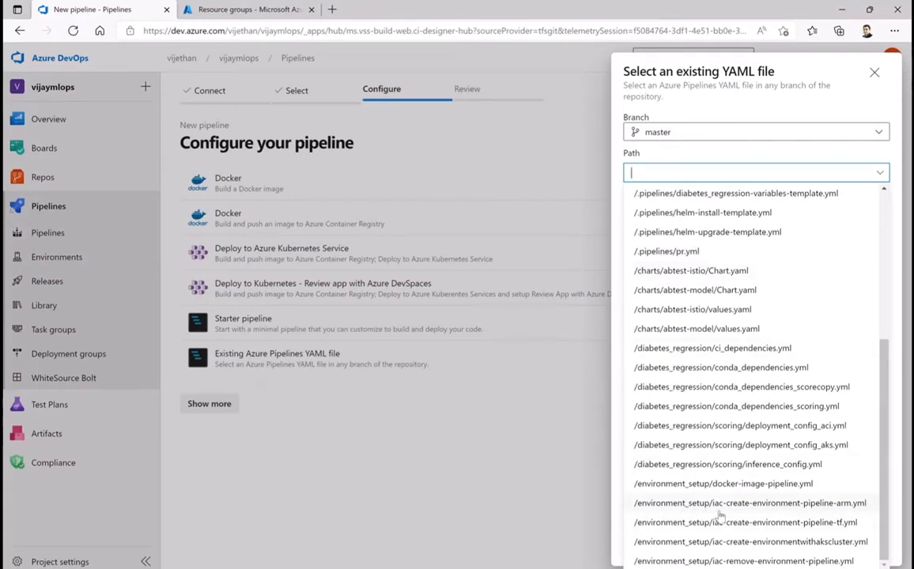
{"action": "left_click", "coordinate": [779, 507]}
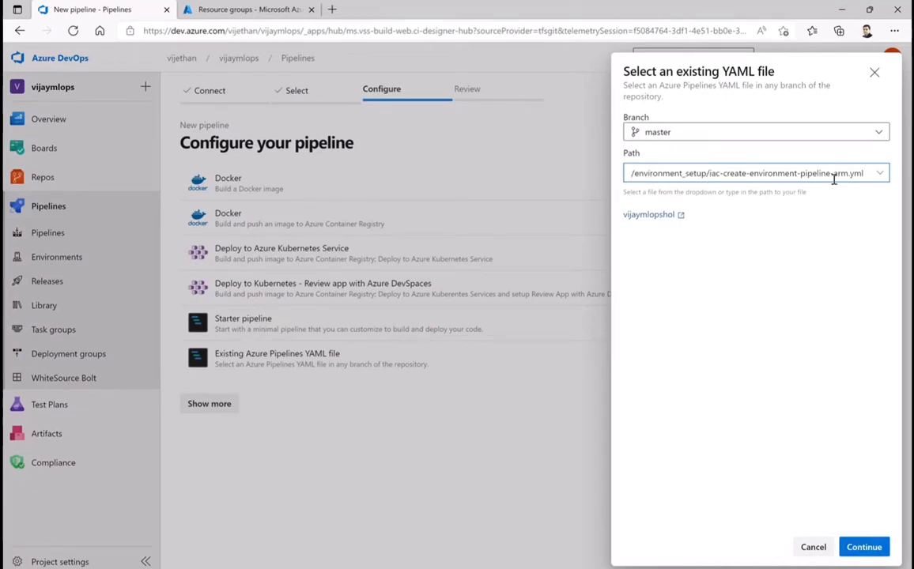
{"action": "left_click", "coordinate": [864, 547]}
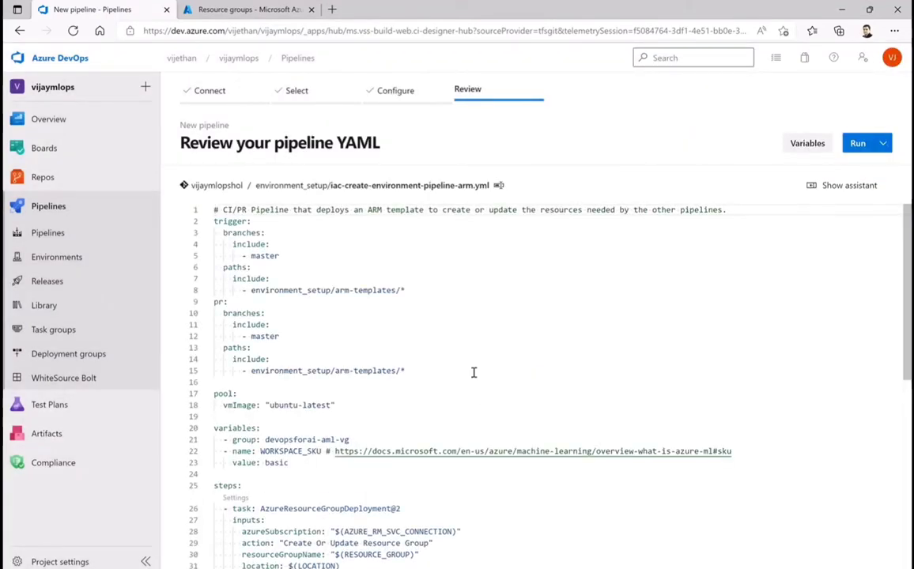
Save the new pipeline without running it, and show the list of all pipelines
{"action": "left_click", "coordinate": [885, 144]}
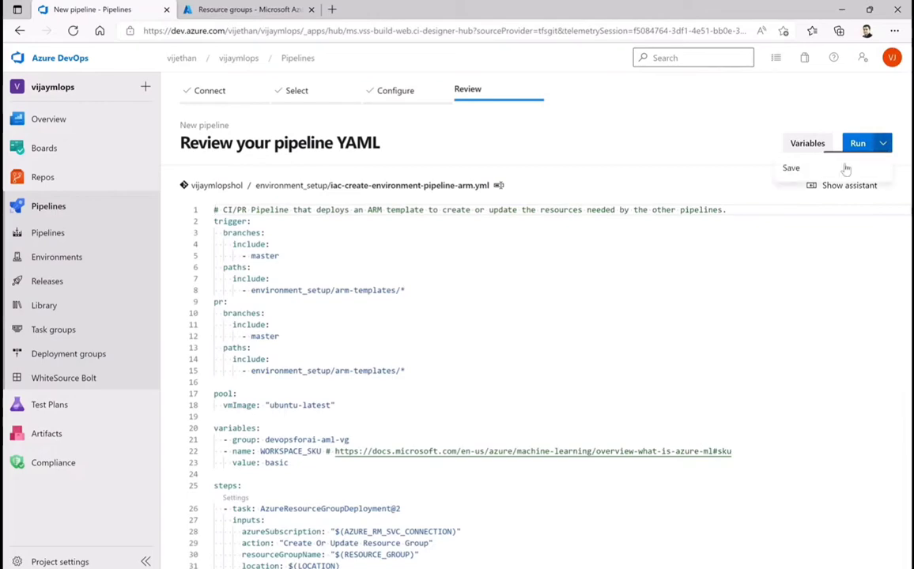
{"action": "left_click", "coordinate": [796, 170]}
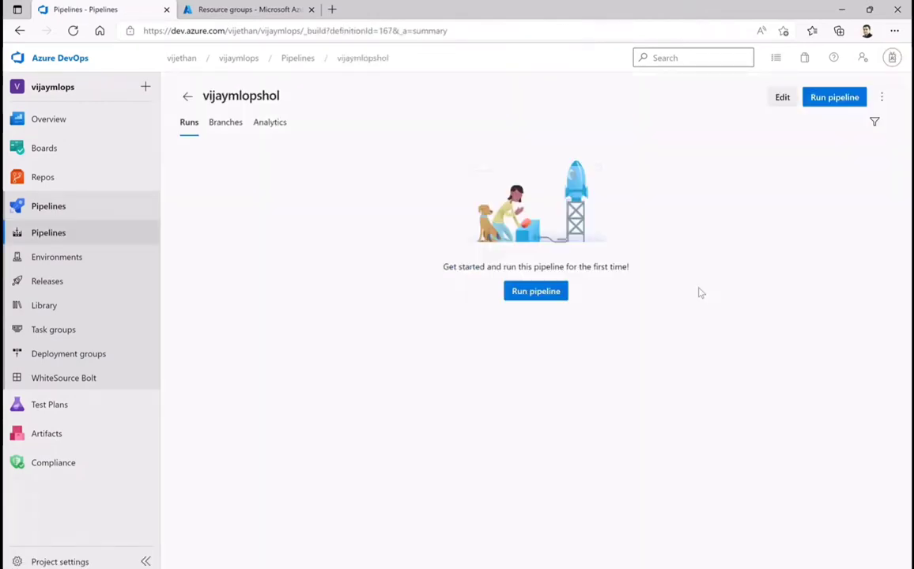
{"action": "left_click", "coordinate": [49, 207]}
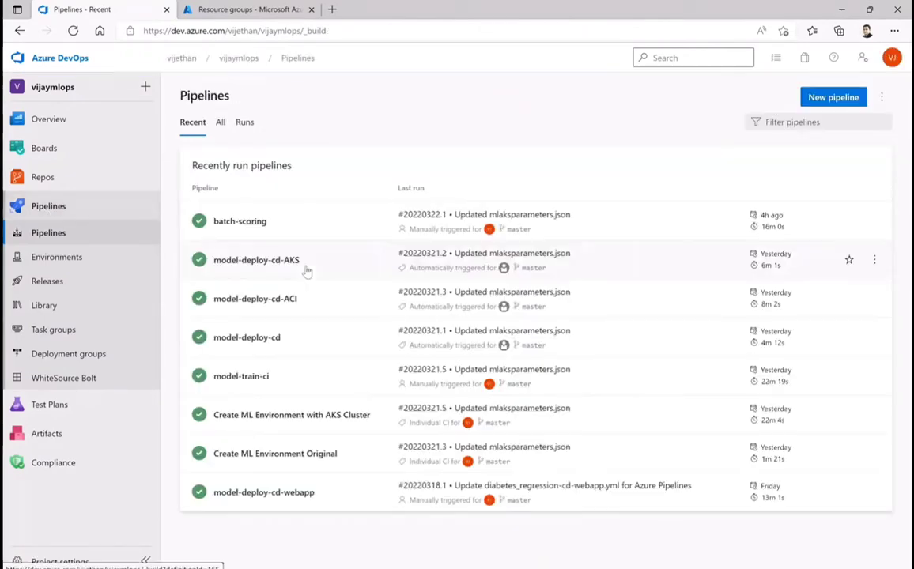
{"action": "left_click", "coordinate": [221, 122]}
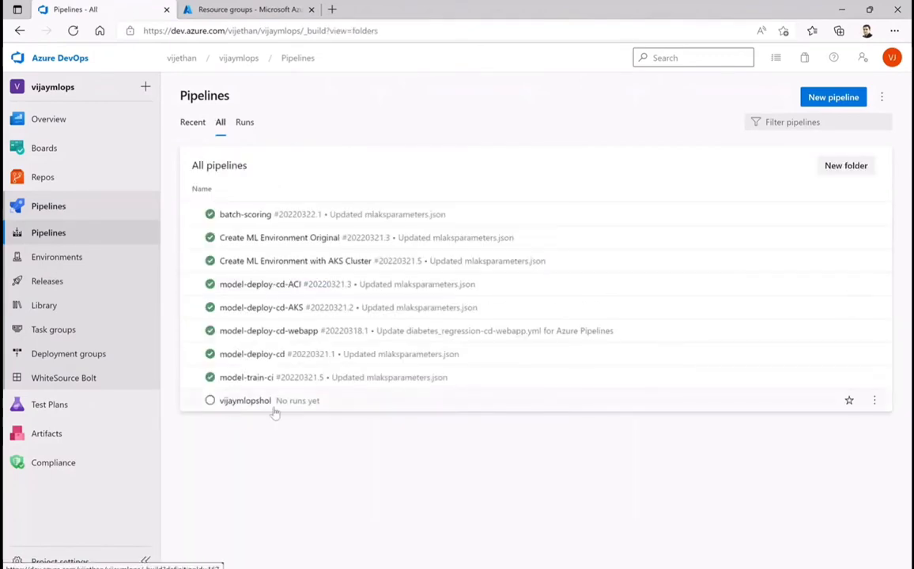
{"action": "left_click", "coordinate": [875, 402]}
{"action": "left_click", "coordinate": [795, 446]}
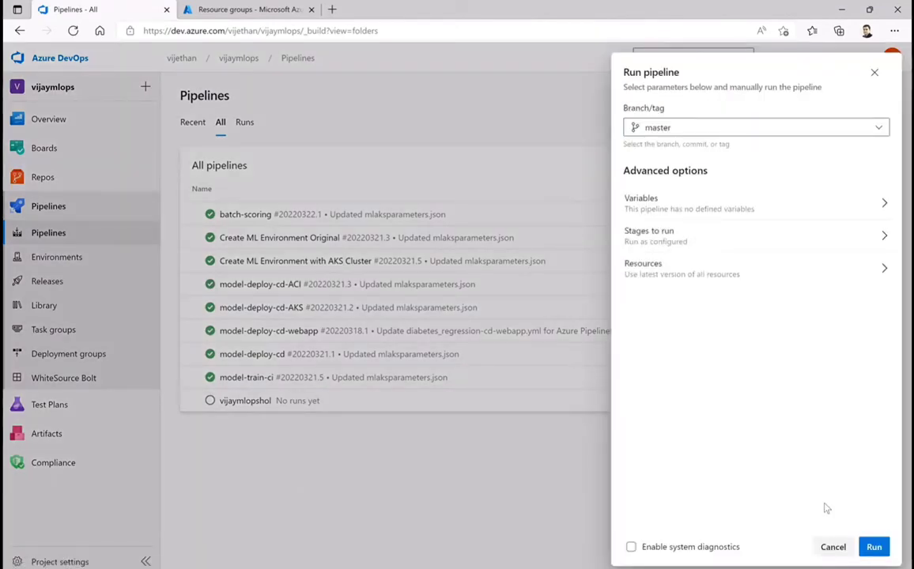
{"action": "left_click", "coordinate": [833, 547]}
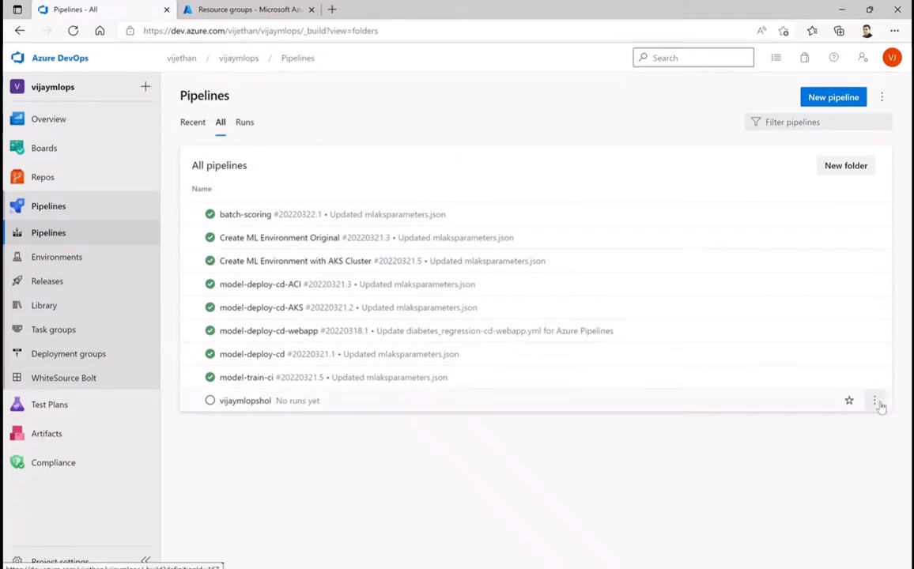
Rename the newly saved pipeline that has no runs yet to "Create ML Environment"
{"action": "left_click", "coordinate": [874, 401]}
{"action": "left_click", "coordinate": [801, 488]}
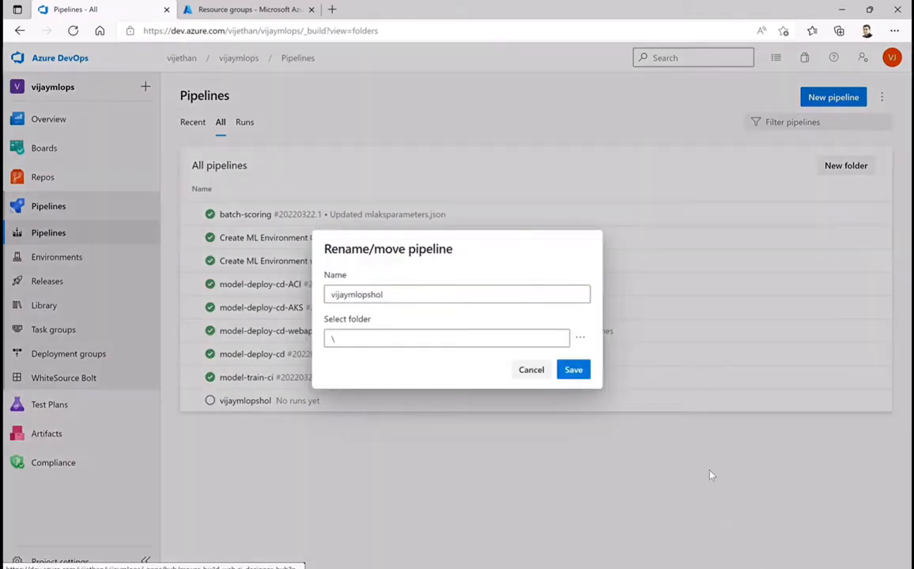
{"action": "left_click", "coordinate": [399, 292]}
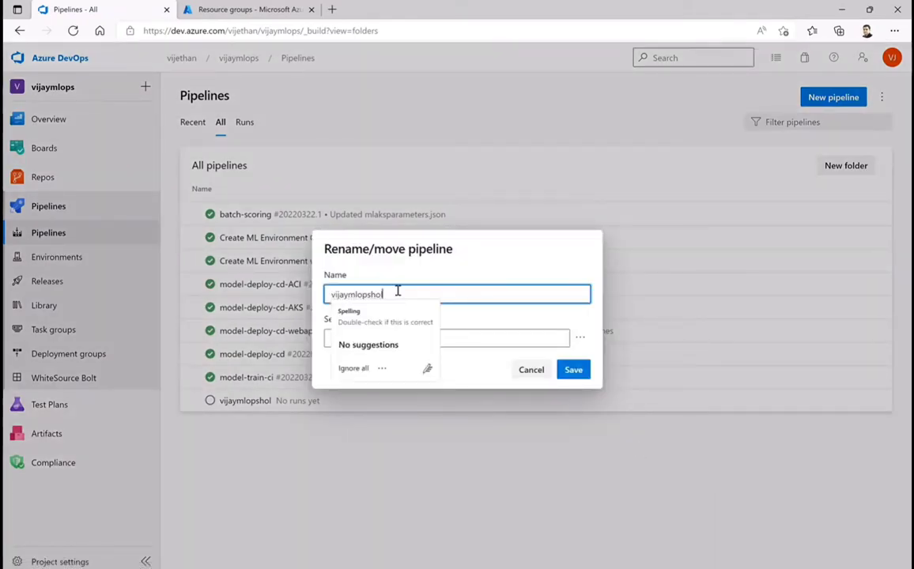
{"action": "key", "text": "BackSpace"}
{"action": "key", "text": "BackSpace"}
{"action": "key", "text": "BackSpace"}
{"action": "key", "text": "BackSpace"}
{"action": "key", "text": "BackSpace"}
{"action": "key", "text": "BackSpace"}
{"action": "key", "text": "BackSpace"}
{"action": "key", "text": "BackSpace"}
{"action": "key", "text": "BackSpace"}
{"action": "key", "text": "BackSpace"}
{"action": "key", "text": "BackSpace"}
{"action": "key", "text": "BackSpace"}
{"action": "key", "text": "BackSpace"}
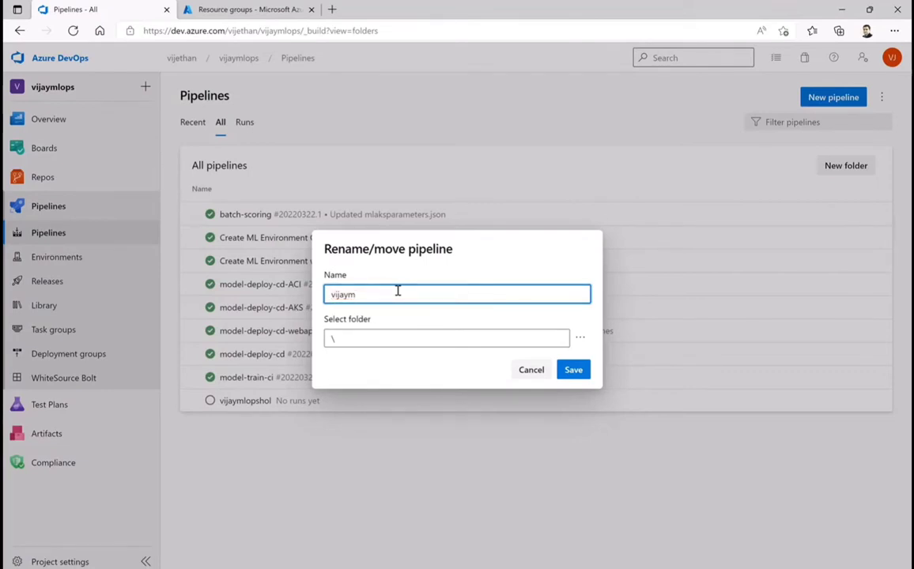
{"action": "type", "text": "Create ML Environment"}
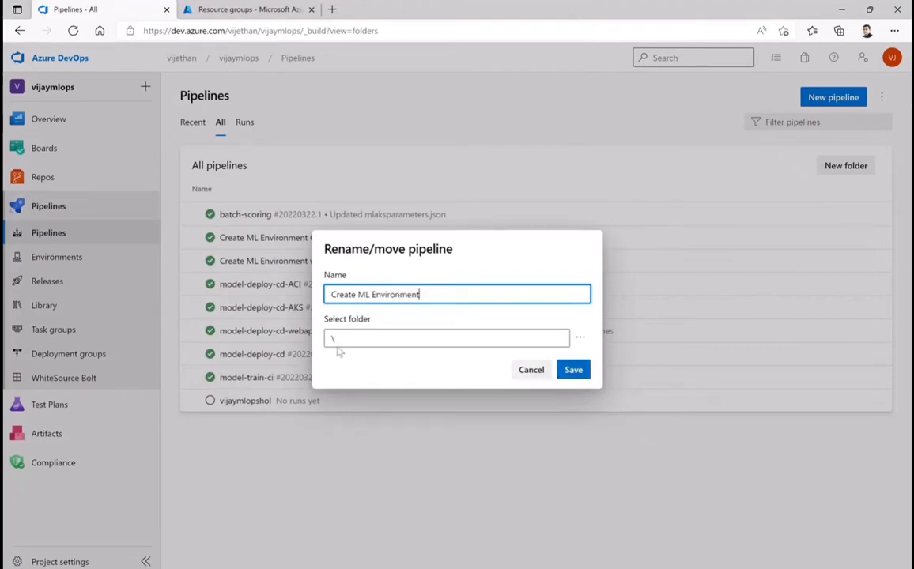
{"action": "left_click", "coordinate": [575, 372]}
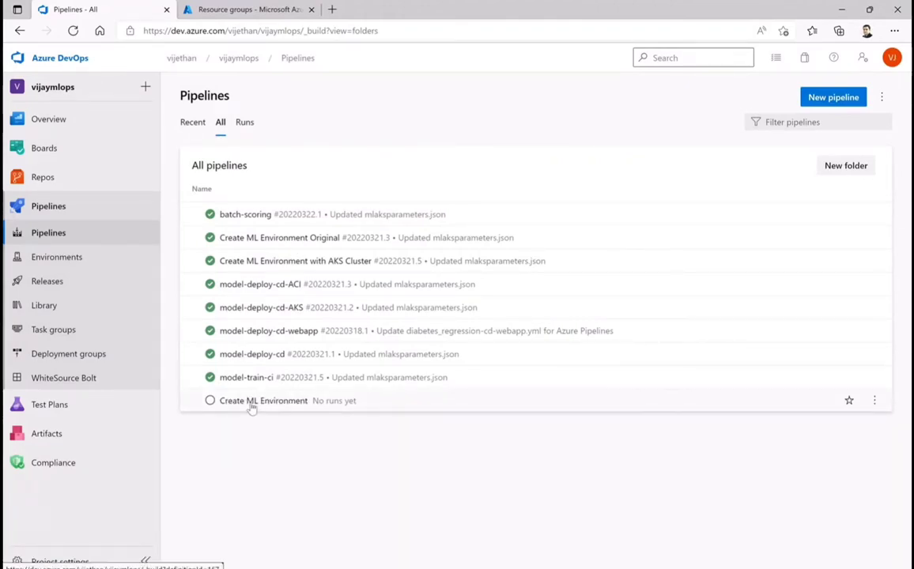
Open the YAML definition of the Create ML Environment pipeline in the editor
{"action": "left_click", "coordinate": [874, 401]}
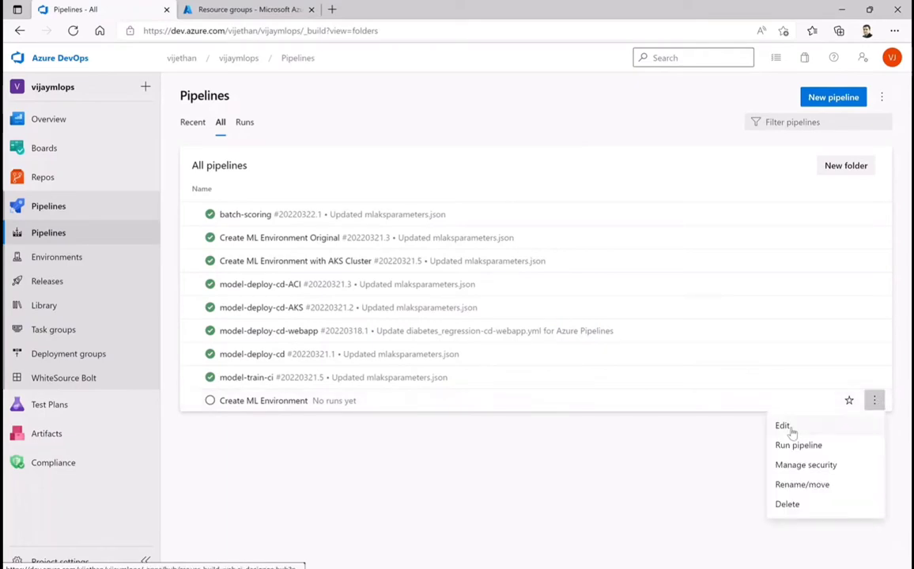
{"action": "left_click", "coordinate": [783, 427]}
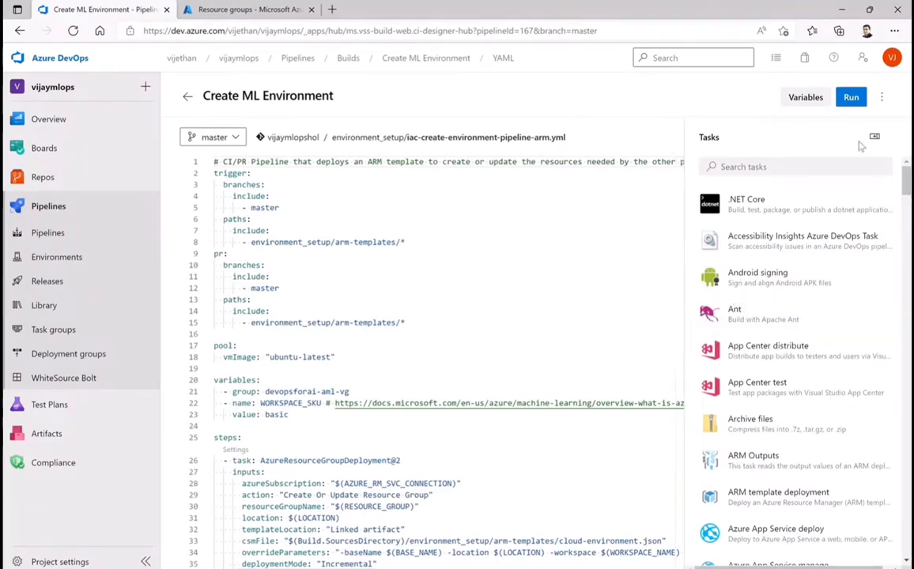
Validate the YAML of the Create ML Environment pipeline and dismiss the validation result
{"action": "left_click", "coordinate": [882, 97]}
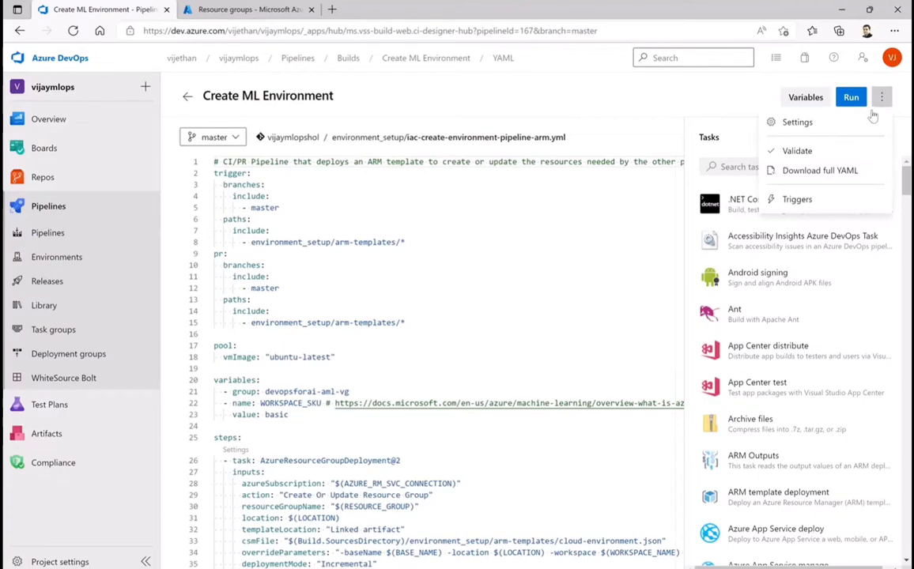
{"action": "left_click", "coordinate": [810, 152]}
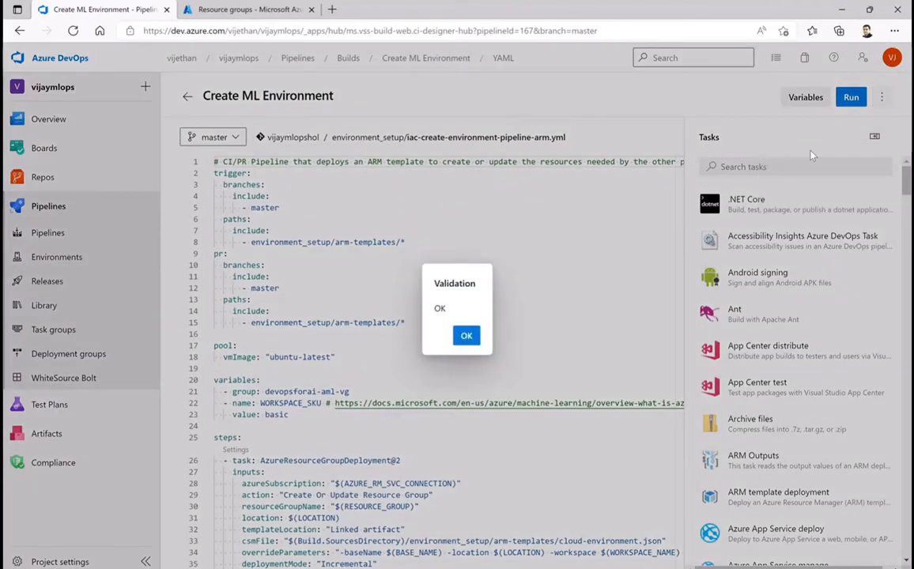
{"action": "left_click", "coordinate": [466, 336]}
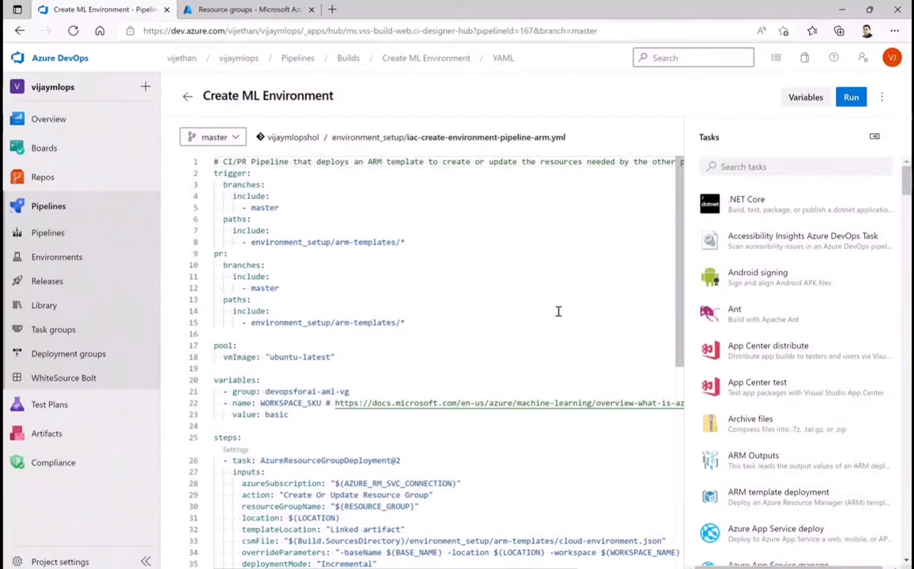
Examine the pipeline YAML's variable group, workspace SKU and the inputs of the AzureResourceGroupDeployment@2 task, including its full override parameters
{"action": "scroll", "coordinate": [558, 312], "scroll_direction": "down", "scroll_amount": 2}
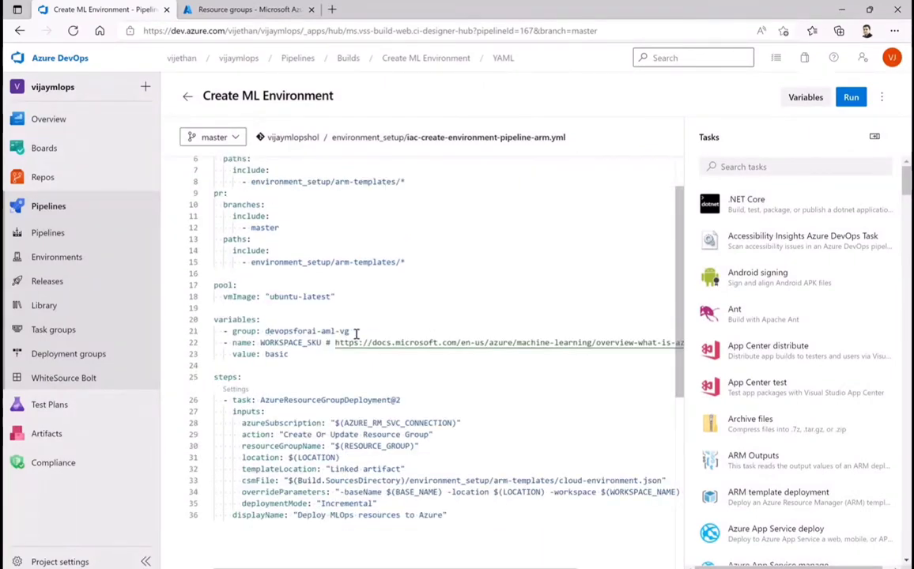
{"action": "scroll", "coordinate": [546, 412], "scroll_direction": "down", "scroll_amount": 2}
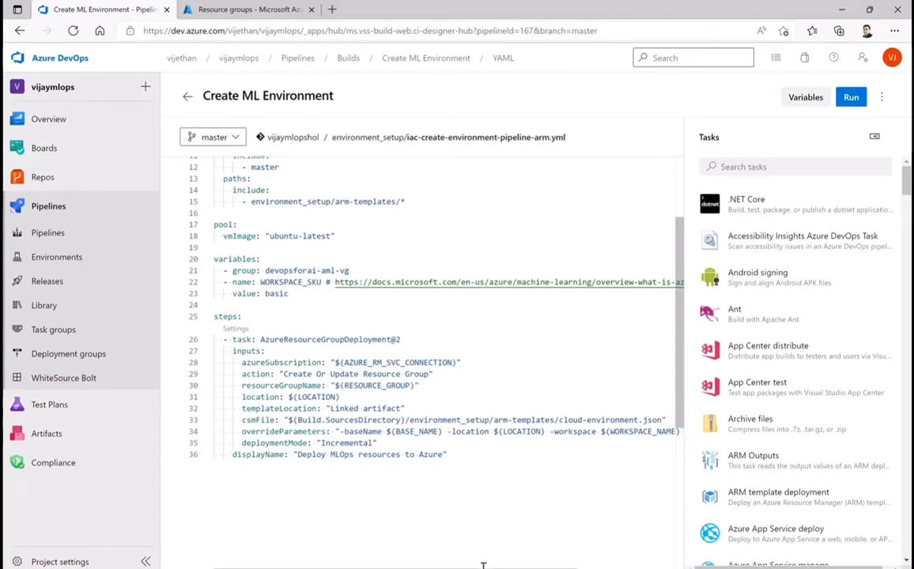
{"action": "scroll", "coordinate": [435, 508], "scroll_direction": "right", "scroll_amount": 2}
{"action": "scroll", "coordinate": [420, 316], "scroll_direction": "right", "scroll_amount": 2}
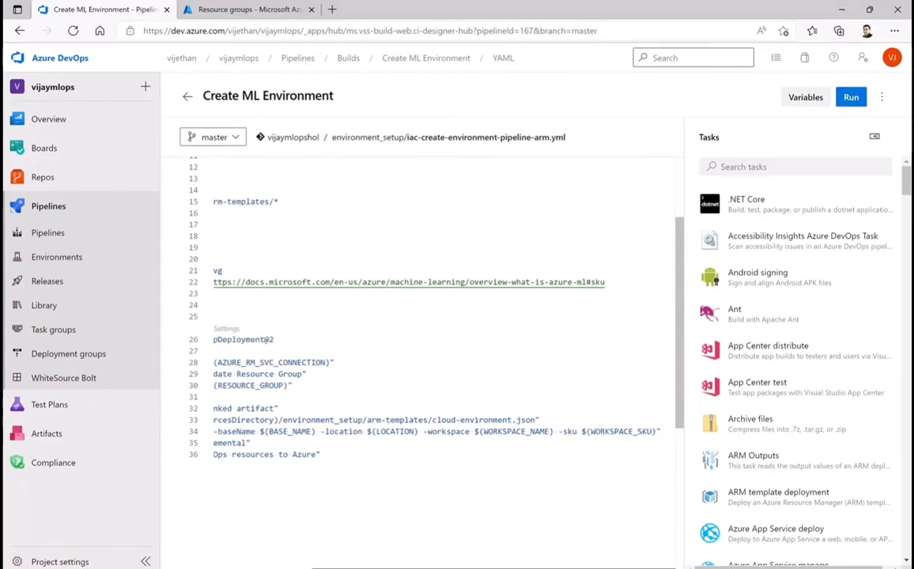
{"action": "scroll", "coordinate": [419, 316], "scroll_direction": "left", "scroll_amount": 4}
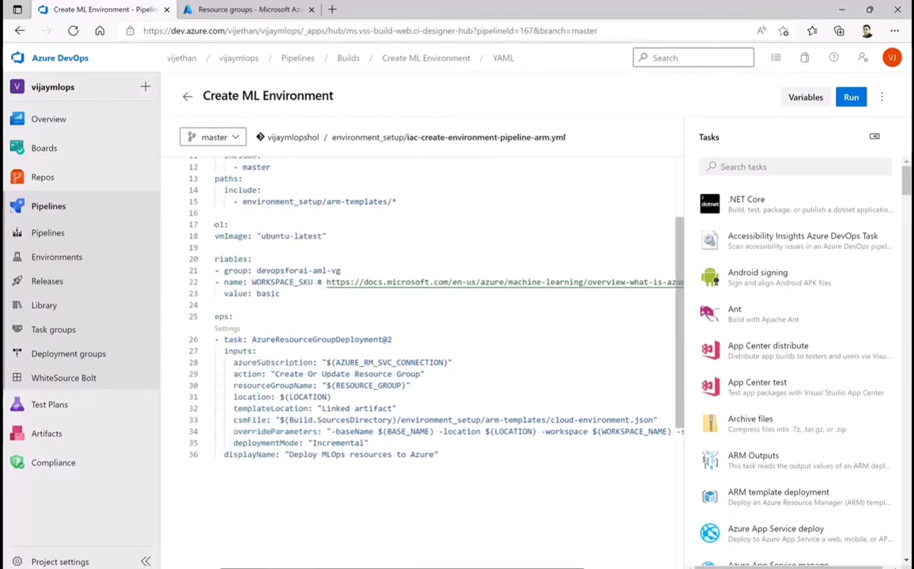
{"action": "scroll", "coordinate": [419, 316], "scroll_direction": "right", "scroll_amount": 3}
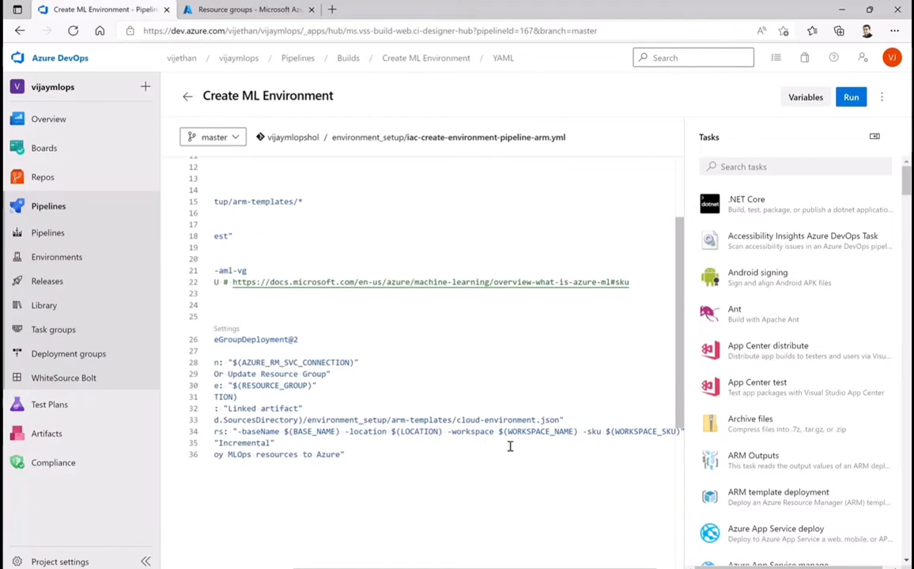
{"action": "scroll", "coordinate": [612, 451], "scroll_direction": "down", "scroll_amount": 2}
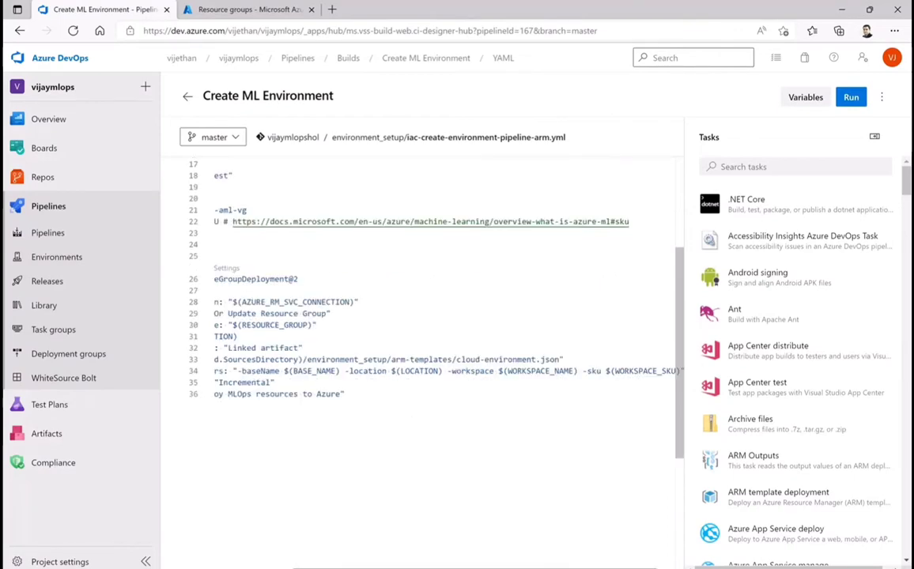
{"action": "left_click_drag", "start_coordinate": [508, 567], "coordinate": [330, 563]}
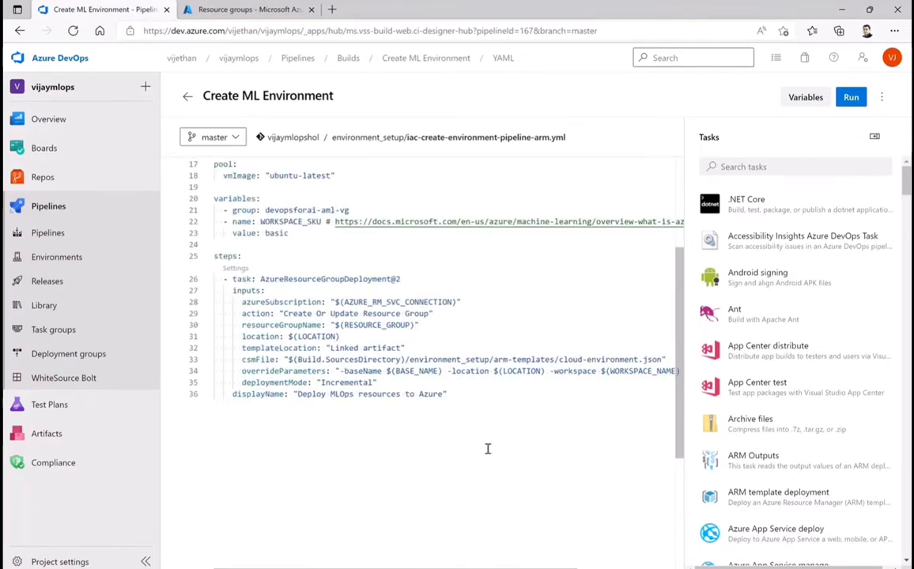
{"action": "scroll", "coordinate": [492, 448], "scroll_direction": "up", "scroll_amount": 5}
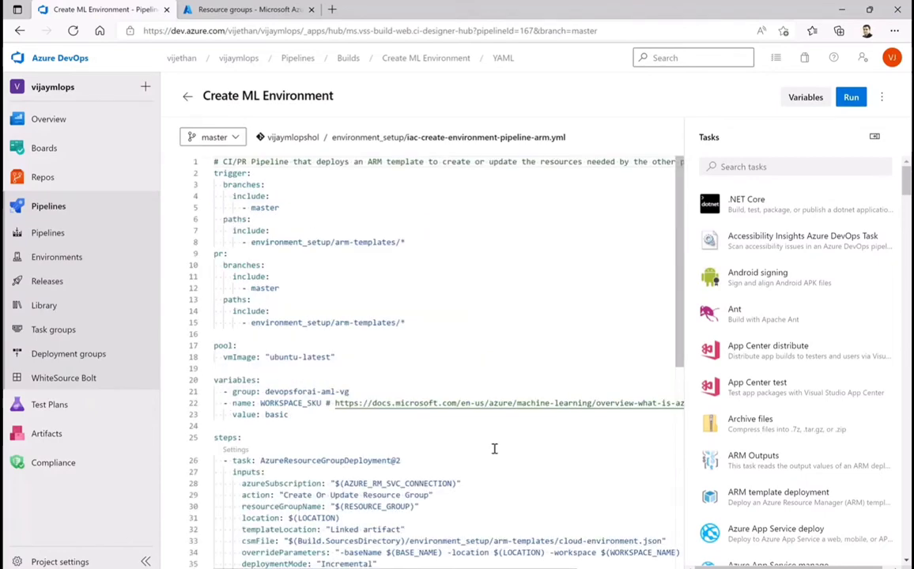
Run the Create ML Environment pipeline on the master branch and permit its access to the devopsforai-aml-vg variable group
{"action": "left_click", "coordinate": [852, 98]}
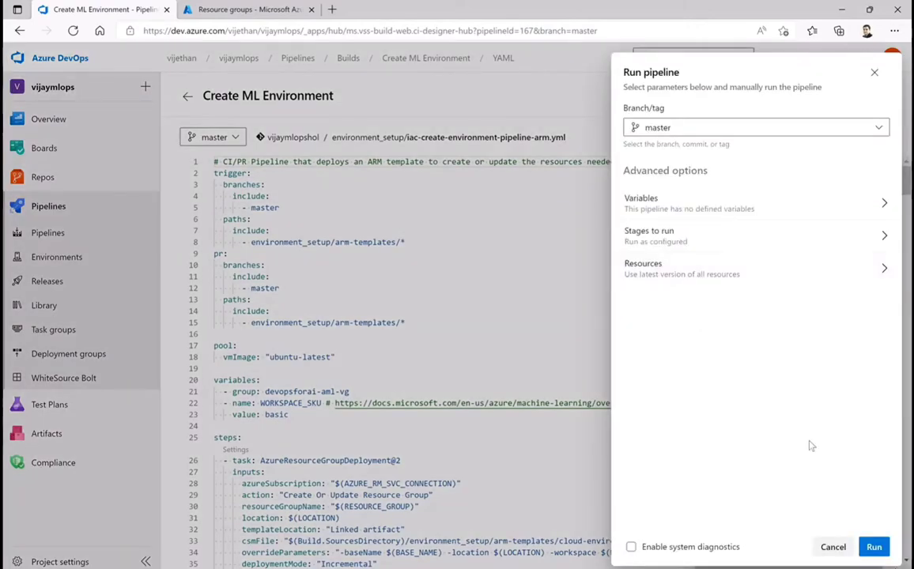
{"action": "left_click", "coordinate": [874, 552]}
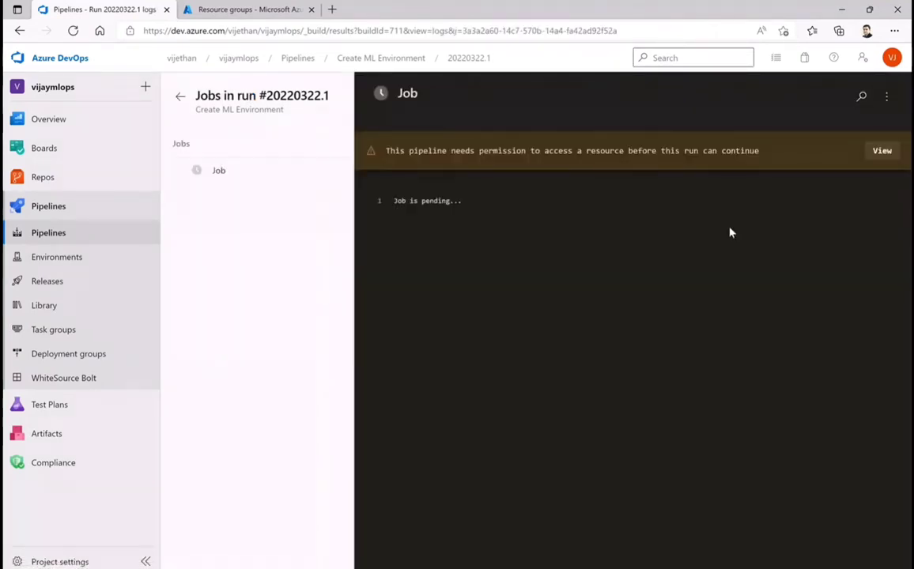
{"action": "left_click", "coordinate": [882, 151]}
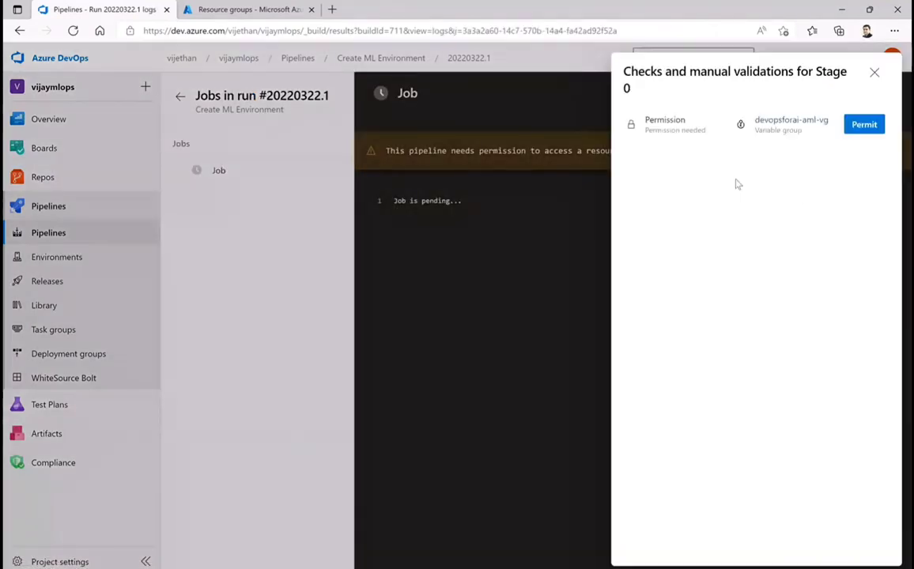
{"action": "left_click", "coordinate": [865, 124]}
{"action": "left_click", "coordinate": [566, 344]}
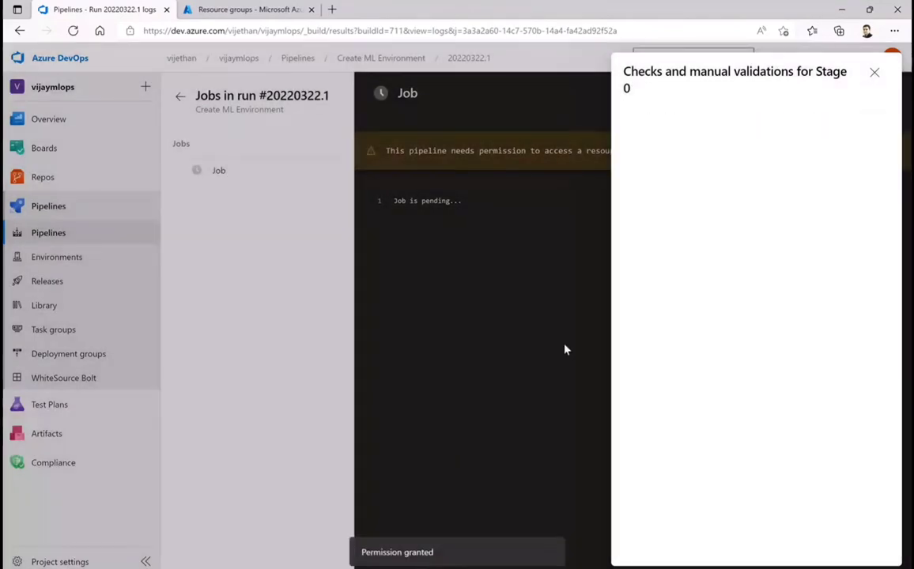
{"action": "left_click", "coordinate": [875, 74]}
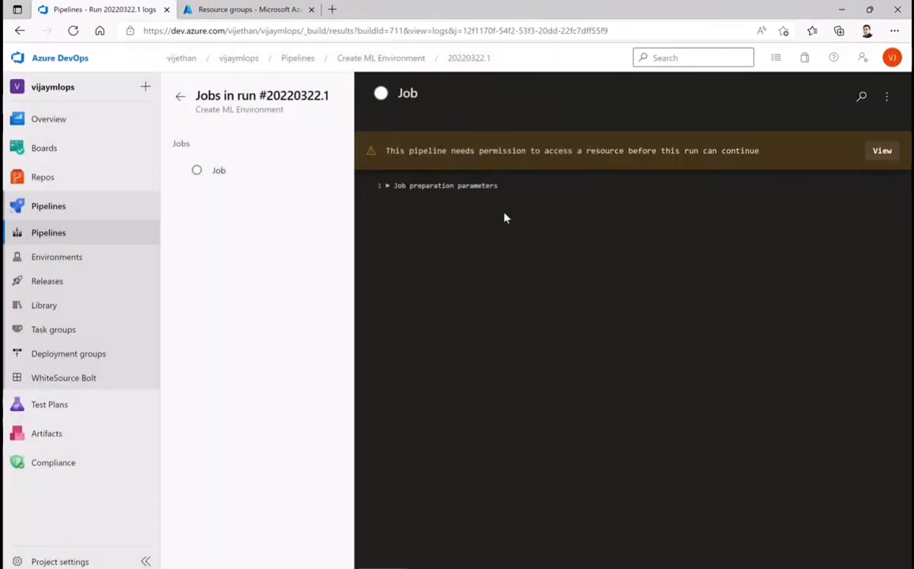
Expand the job preparation parameters in the run log to review them, and open the job's log
{"action": "left_click", "coordinate": [388, 187]}
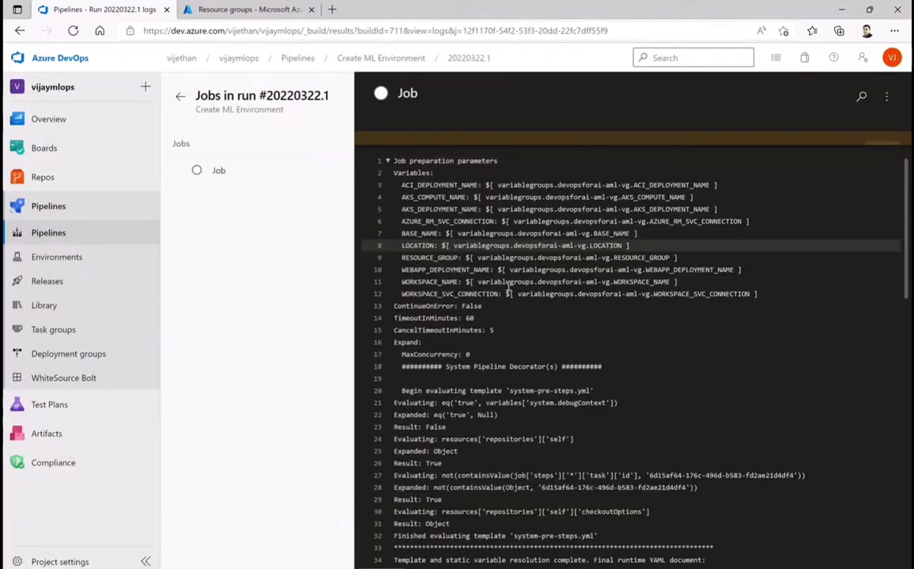
{"action": "scroll", "coordinate": [708, 288], "scroll_direction": "down", "scroll_amount": 3}
{"action": "scroll", "coordinate": [707, 288], "scroll_direction": "down", "scroll_amount": 3}
{"action": "scroll", "coordinate": [704, 288], "scroll_direction": "up", "scroll_amount": 6}
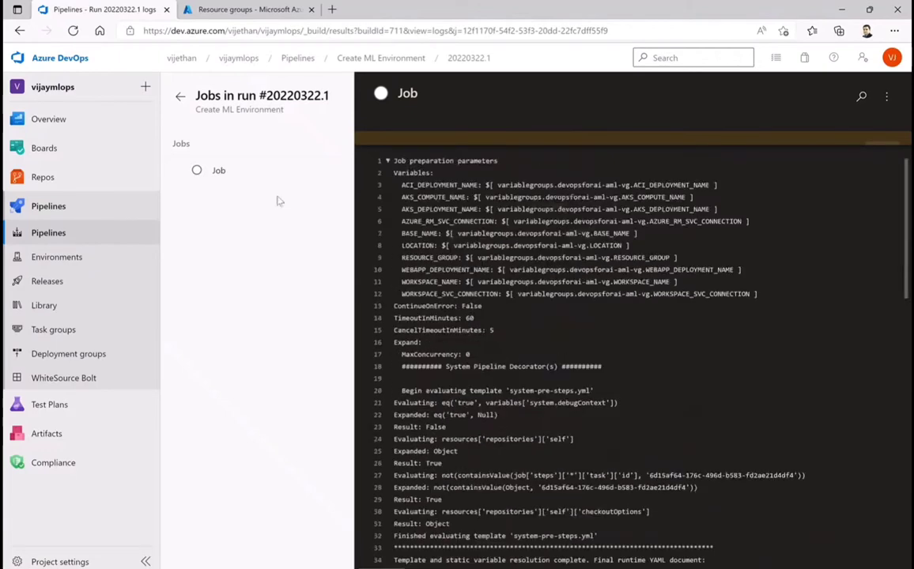
{"action": "left_click", "coordinate": [237, 179]}
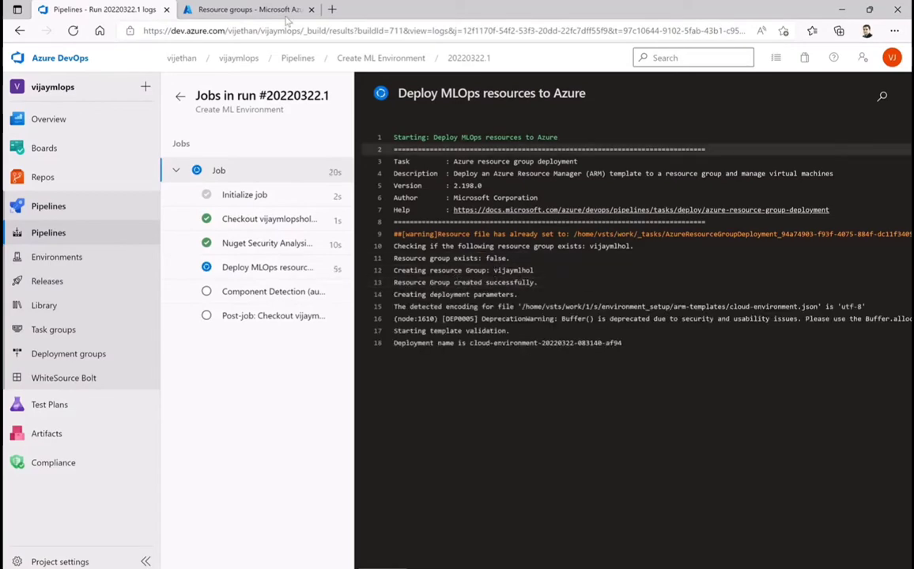
Switch to the Azure portal and refresh the resource groups list filtered by vijaymlhol
{"action": "left_click", "coordinate": [238, 10]}
{"action": "left_click", "coordinate": [72, 162]}
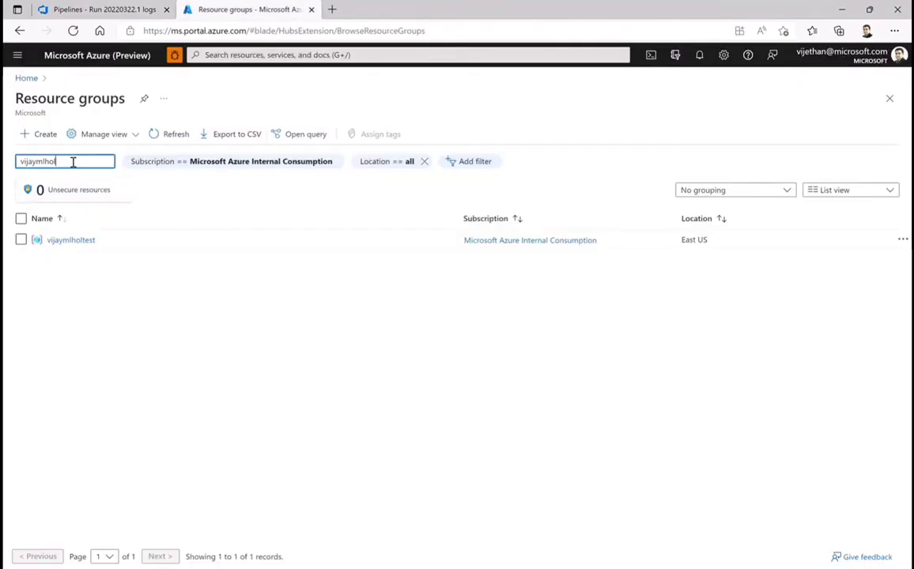
{"action": "left_click", "coordinate": [160, 136]}
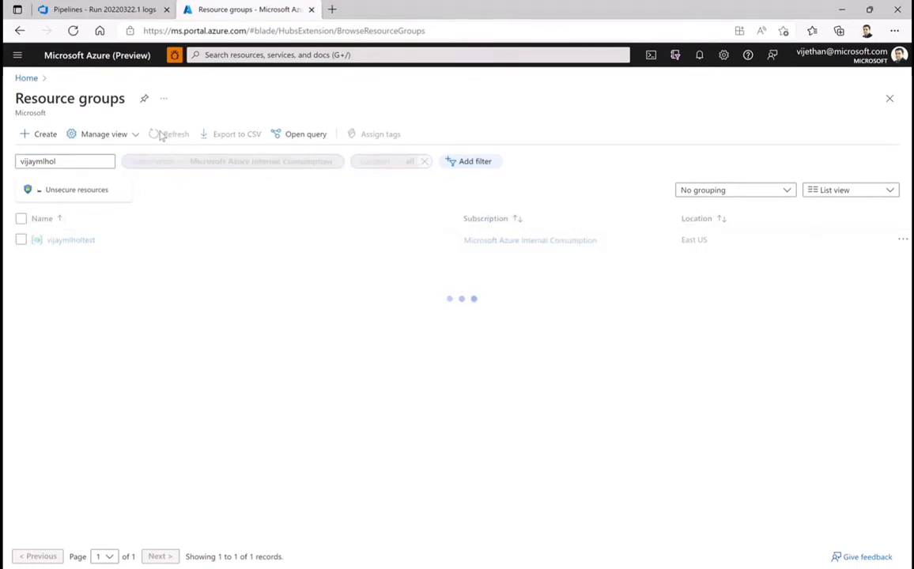
{"action": "left_click", "coordinate": [160, 136]}
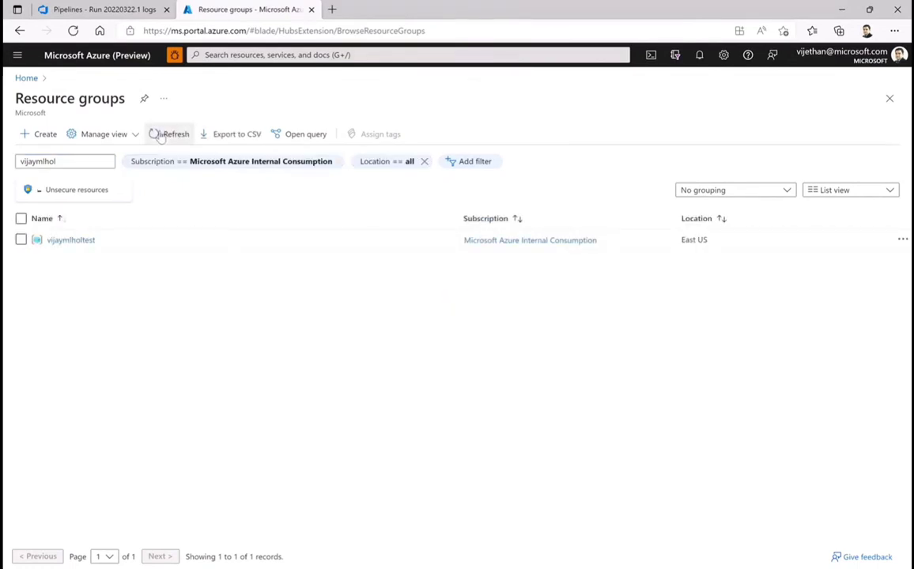
{"action": "left_click", "coordinate": [161, 136]}
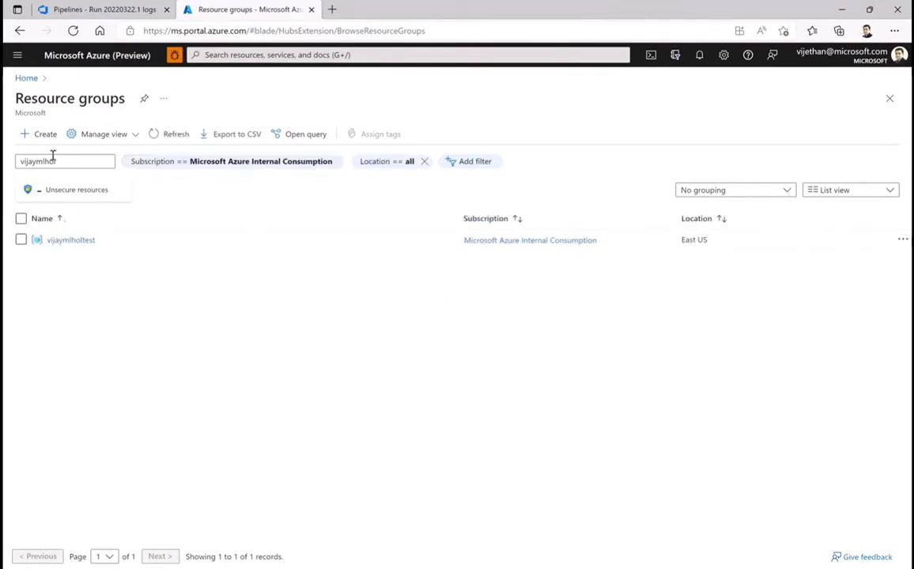
{"action": "left_click", "coordinate": [175, 140]}
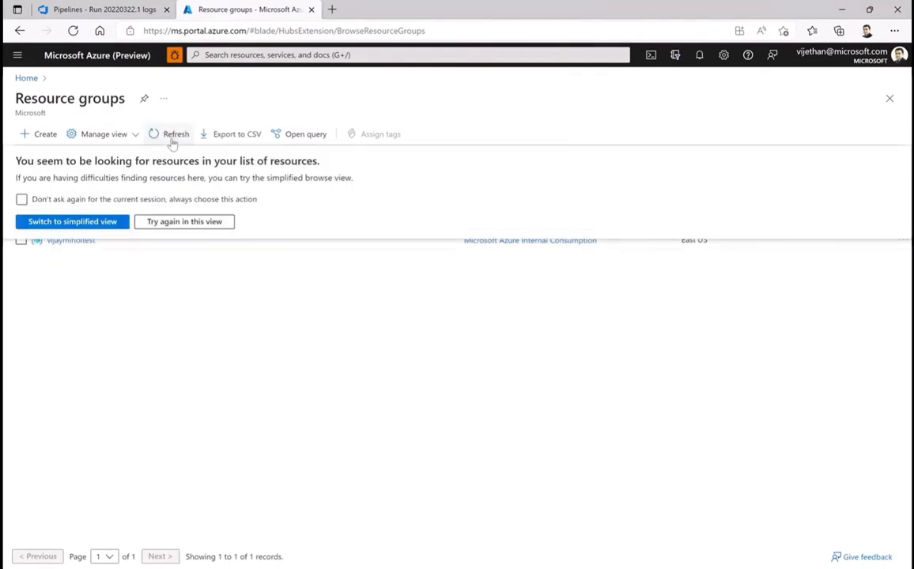
Reopen the resource groups list from the portal home, filter it by "vijaymlhol" and open the vijaymlhol resource group
{"action": "left_click", "coordinate": [890, 100]}
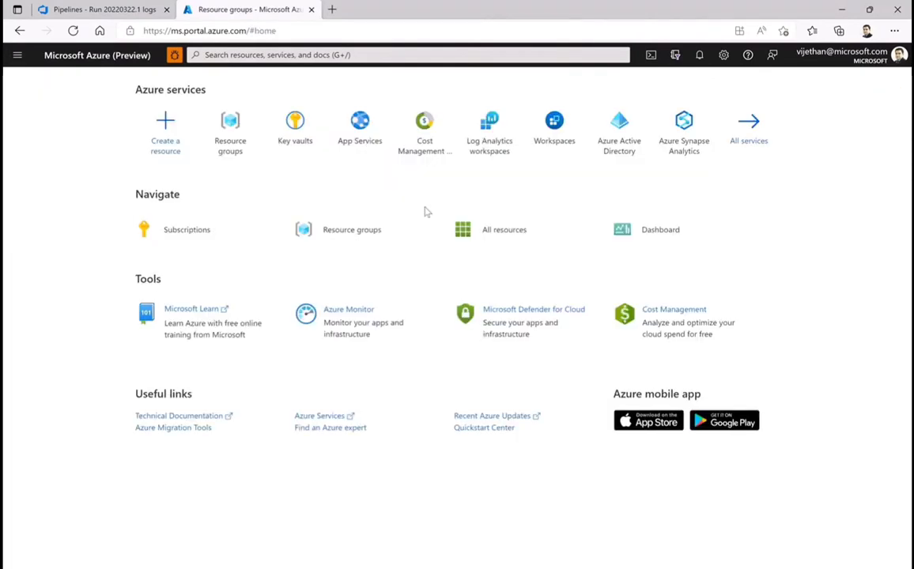
{"action": "left_click", "coordinate": [231, 124]}
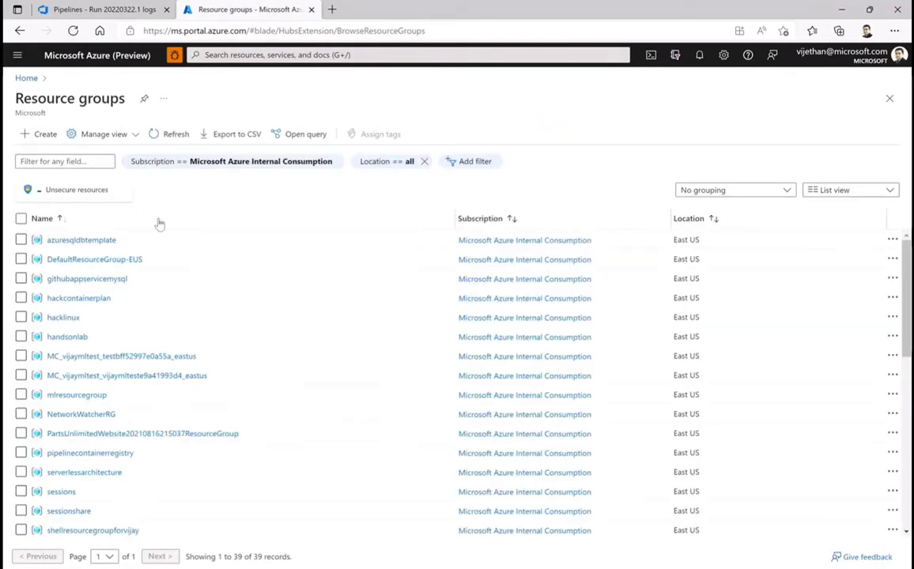
{"action": "left_click", "coordinate": [64, 161]}
{"action": "type", "text": "vijaymlhol"}
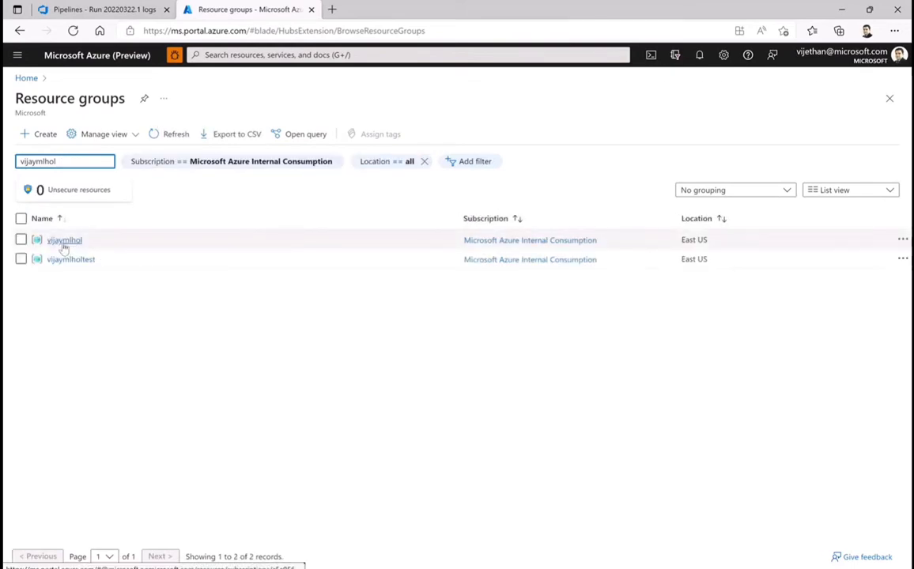
{"action": "left_click", "coordinate": [70, 243]}
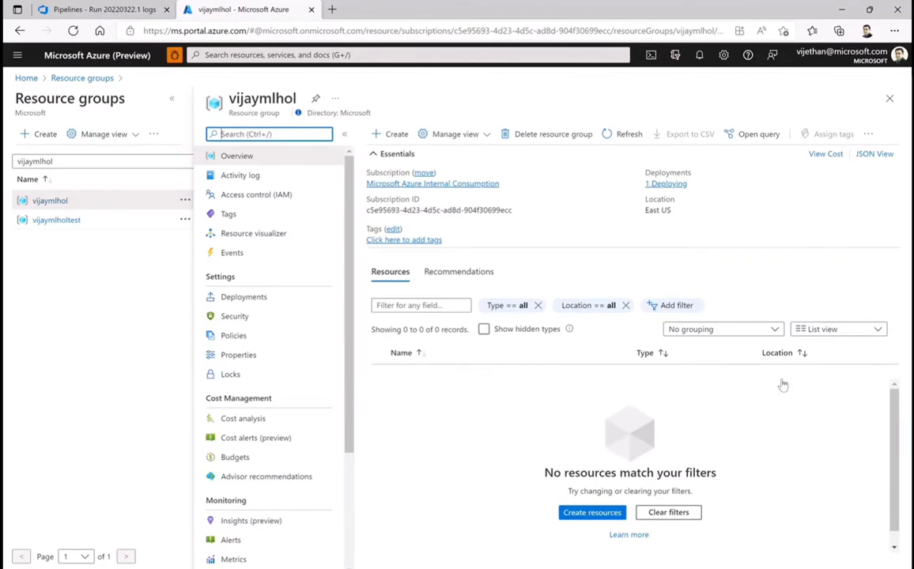
Switch to the Azure DevOps run log and highlight its lines about the deployment name and template validation
{"action": "left_click", "coordinate": [87, 11]}
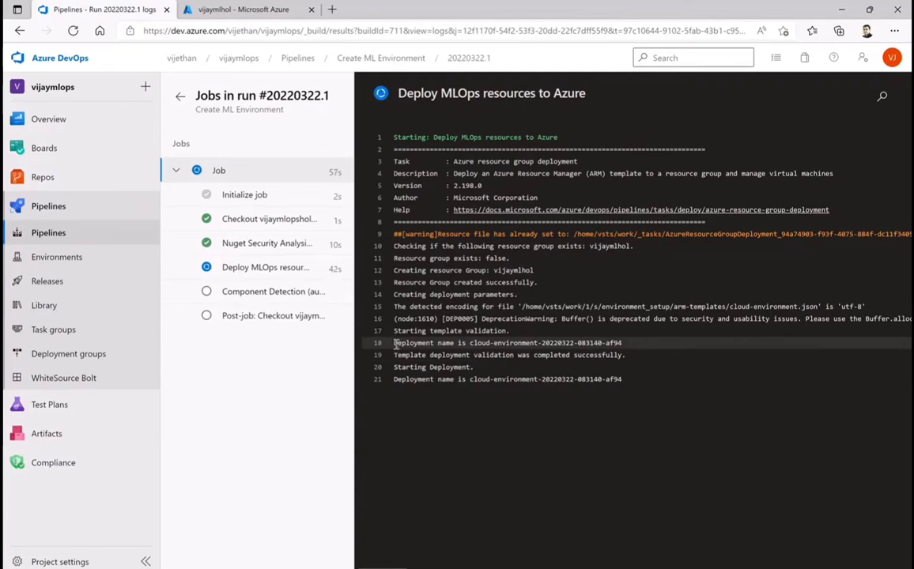
{"action": "left_click_drag", "start_coordinate": [394, 342], "coordinate": [638, 392]}
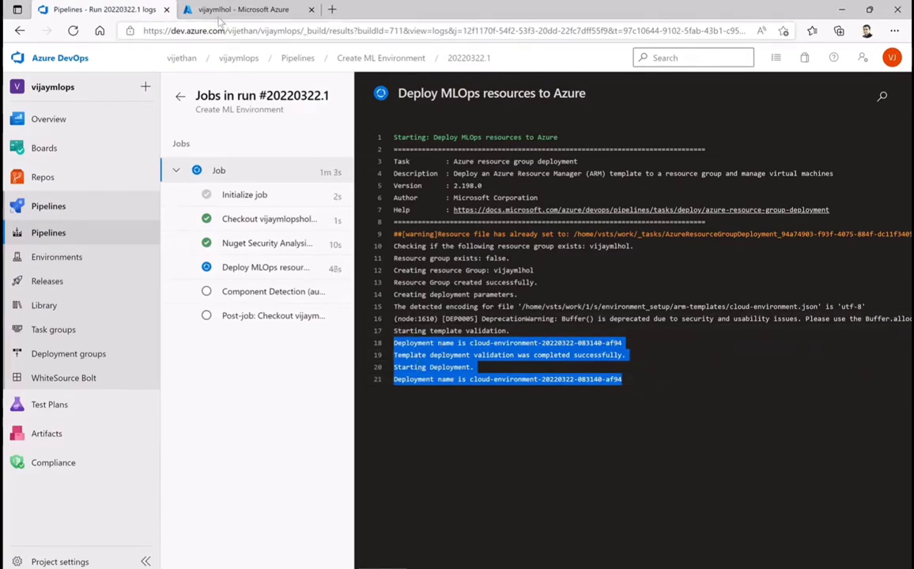
Open the vijaymlhol group's cloud-environment deployment in the Azure portal, refresh its details and check them against the Azure DevOps run log
{"action": "left_click", "coordinate": [238, 9]}
{"action": "left_click", "coordinate": [663, 183]}
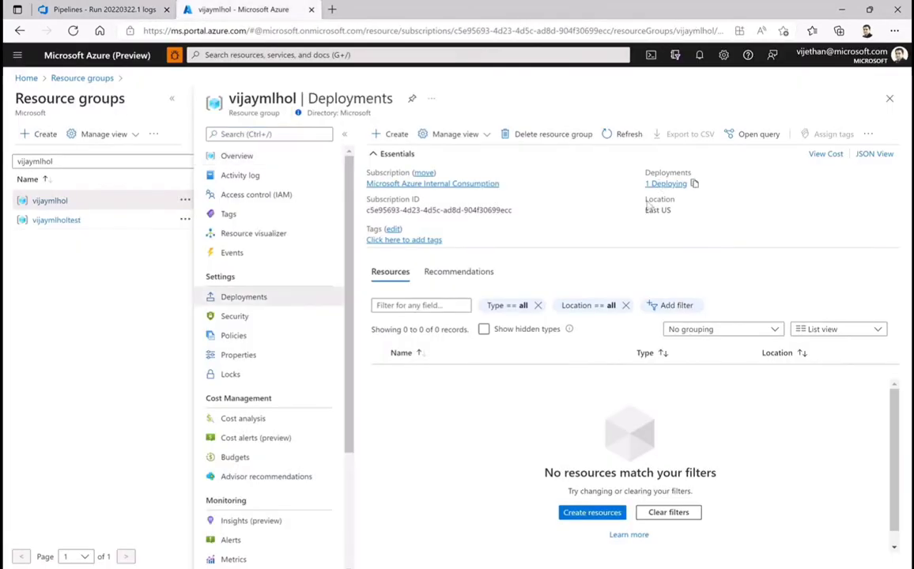
{"action": "left_click", "coordinate": [446, 214]}
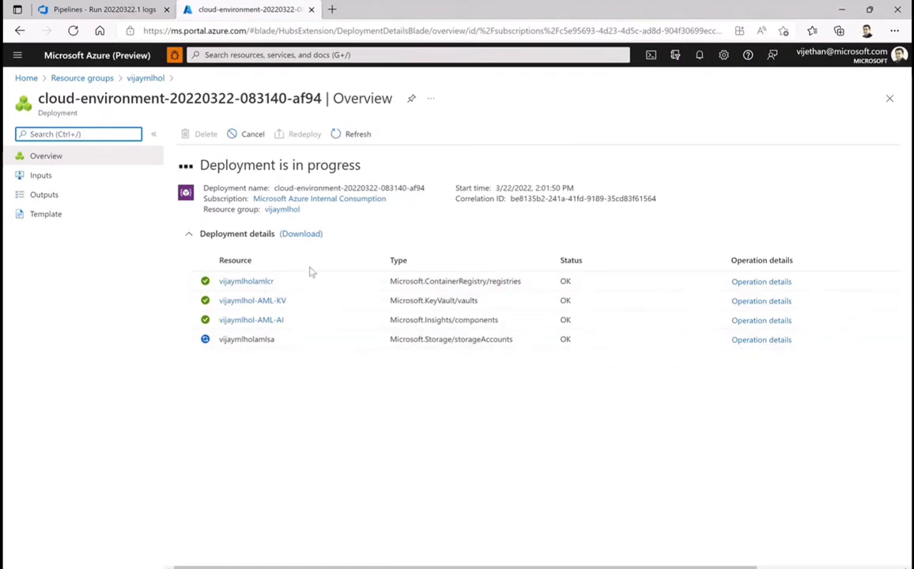
{"action": "left_click", "coordinate": [358, 135]}
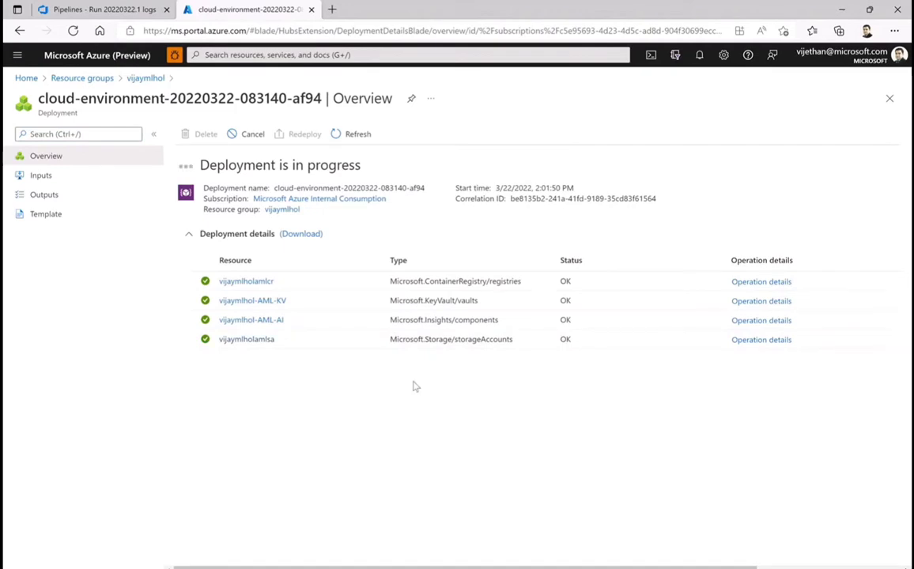
{"action": "left_click", "coordinate": [103, 8]}
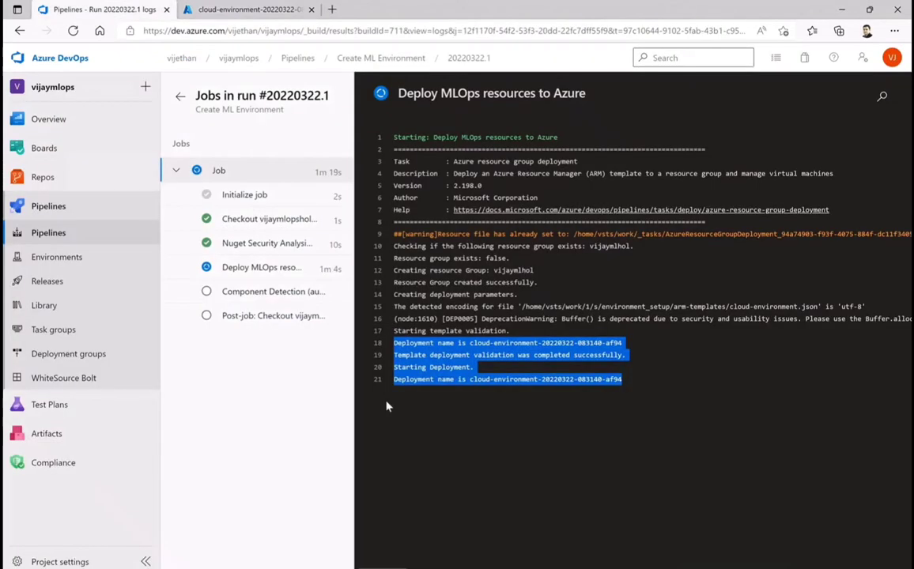
{"action": "left_click", "coordinate": [245, 9]}
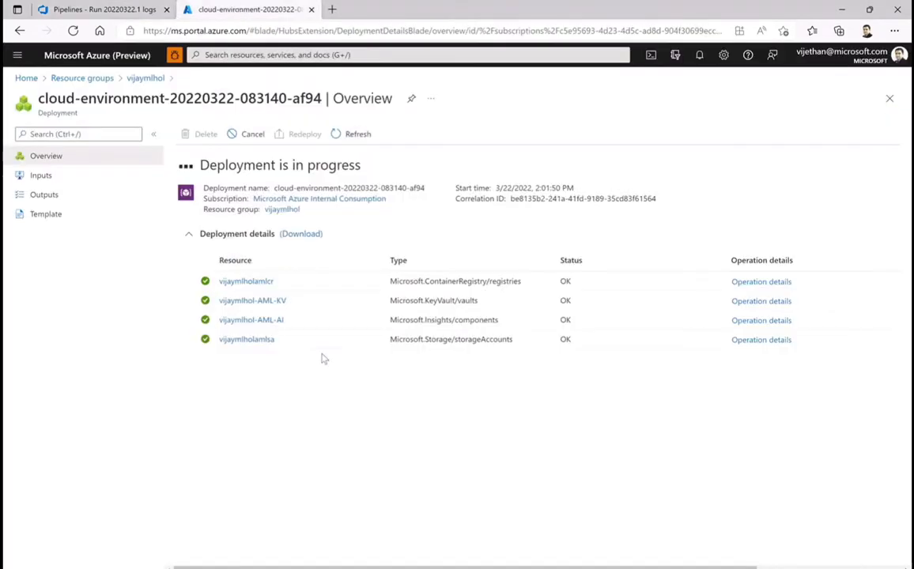
Reopen the vijaymlhol group's cloud-environment deployment, refresh its details and go to the resource group it deployed to
{"action": "left_click", "coordinate": [144, 78]}
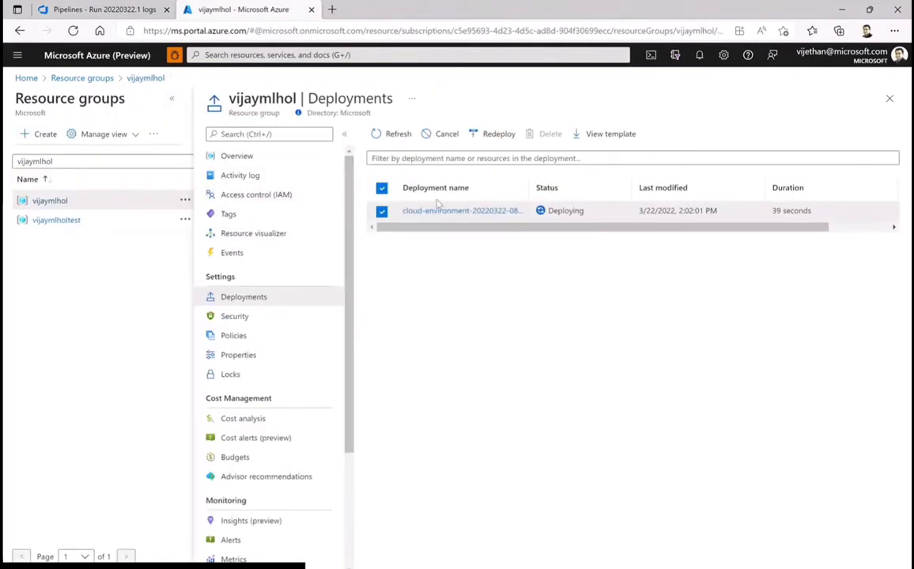
{"action": "left_click", "coordinate": [443, 211]}
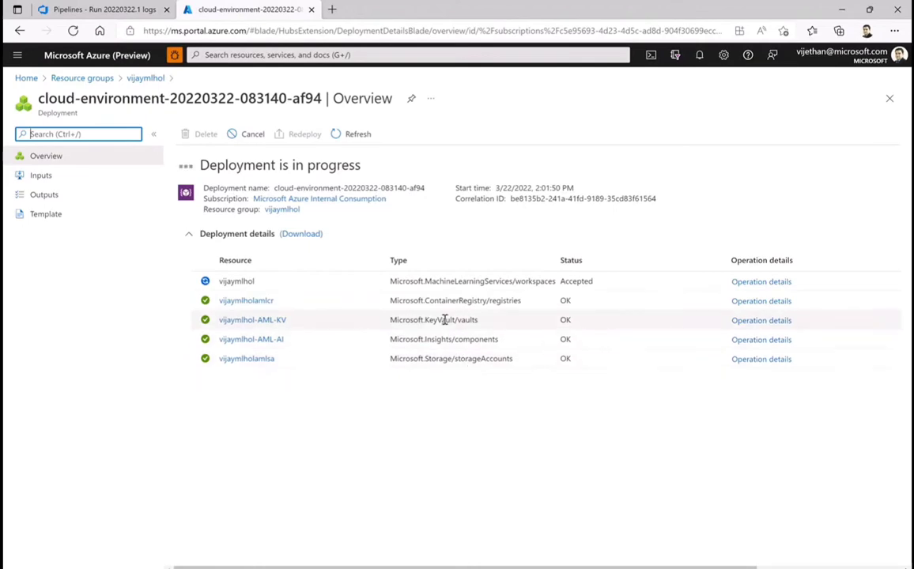
{"action": "left_click", "coordinate": [353, 135]}
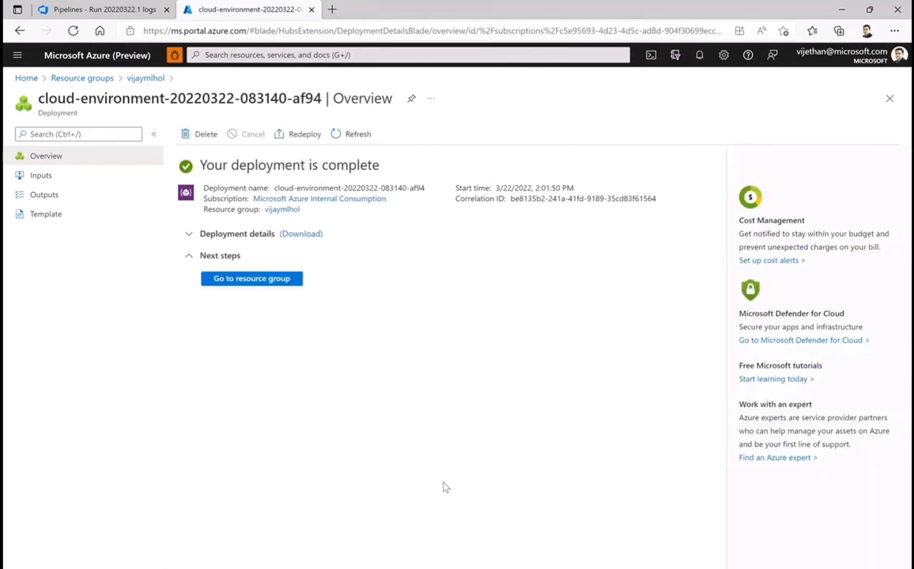
{"action": "left_click", "coordinate": [253, 286]}
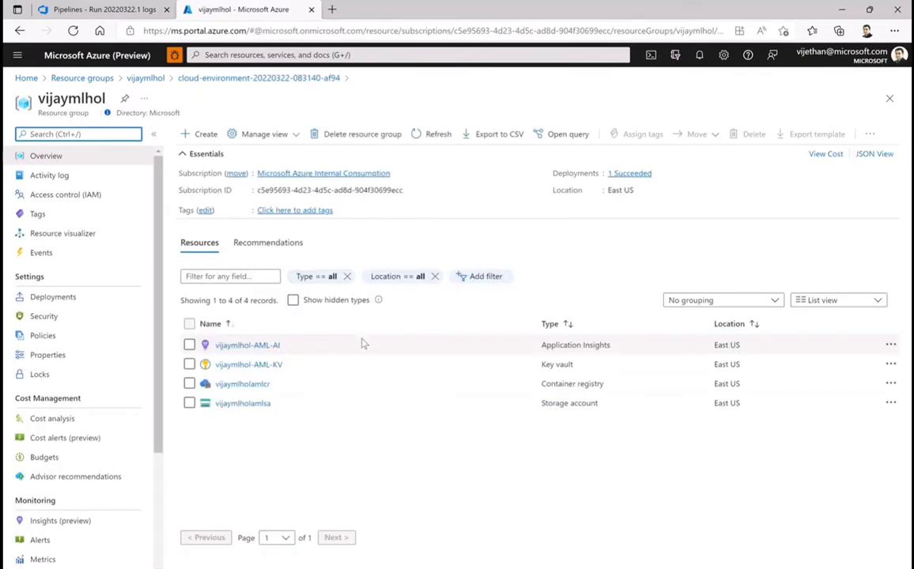
Check the resource group's deployment history, and reopen the cloud-environment deployment from the vijaymlhol deployments list
{"action": "left_click", "coordinate": [629, 173]}
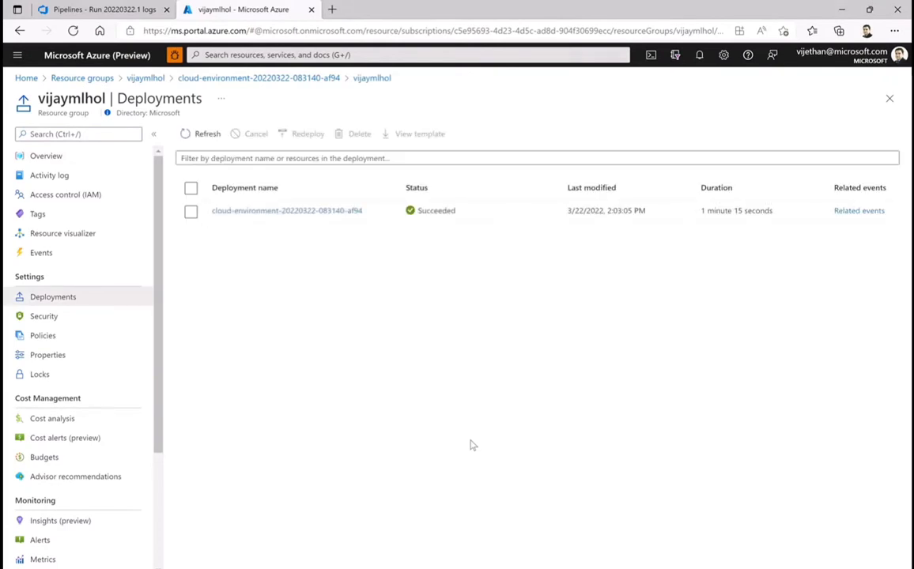
{"action": "left_click", "coordinate": [273, 79]}
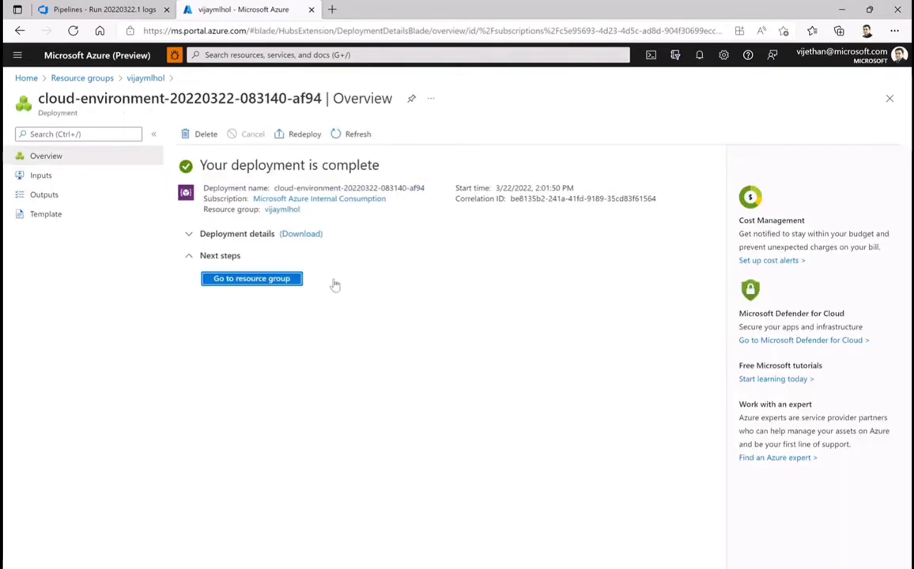
{"action": "left_click", "coordinate": [145, 78]}
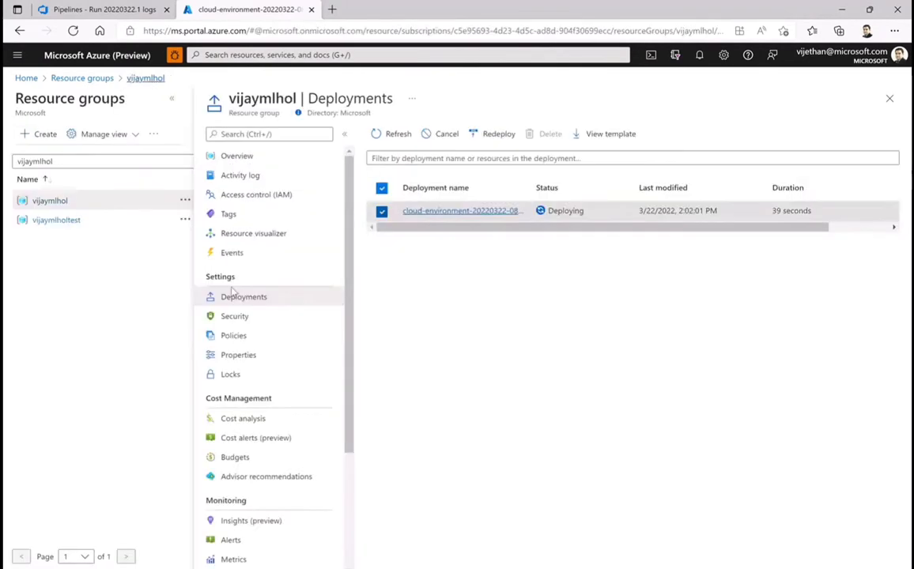
{"action": "left_click", "coordinate": [431, 212]}
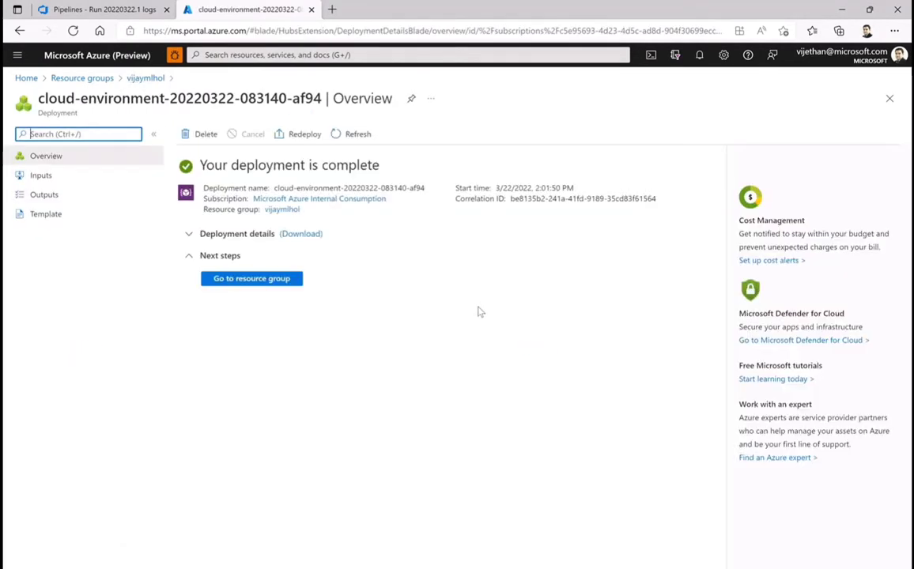
Reopen vijaymlhol from the resource groups list, inspect its machine learning workspace, and return to refresh the group's resources
{"action": "left_click", "coordinate": [81, 80]}
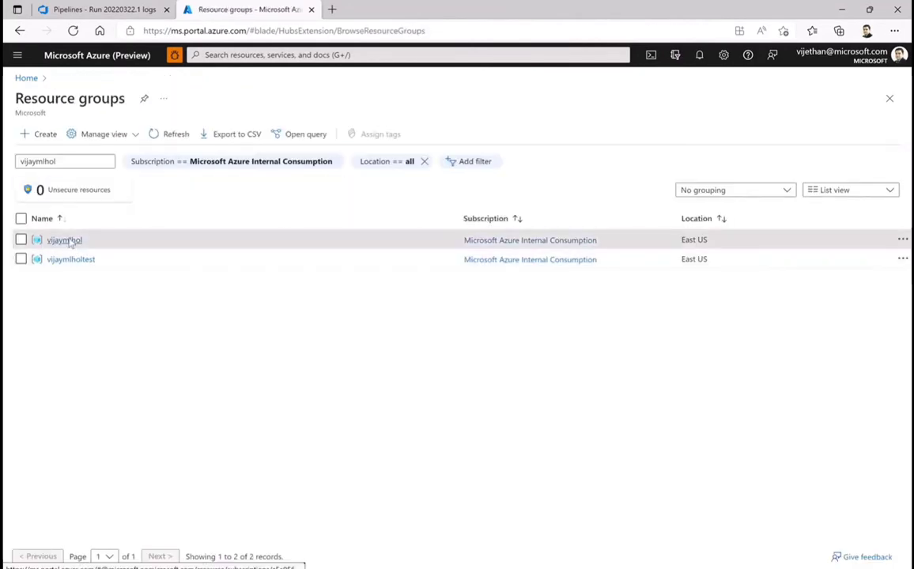
{"action": "left_click", "coordinate": [71, 241]}
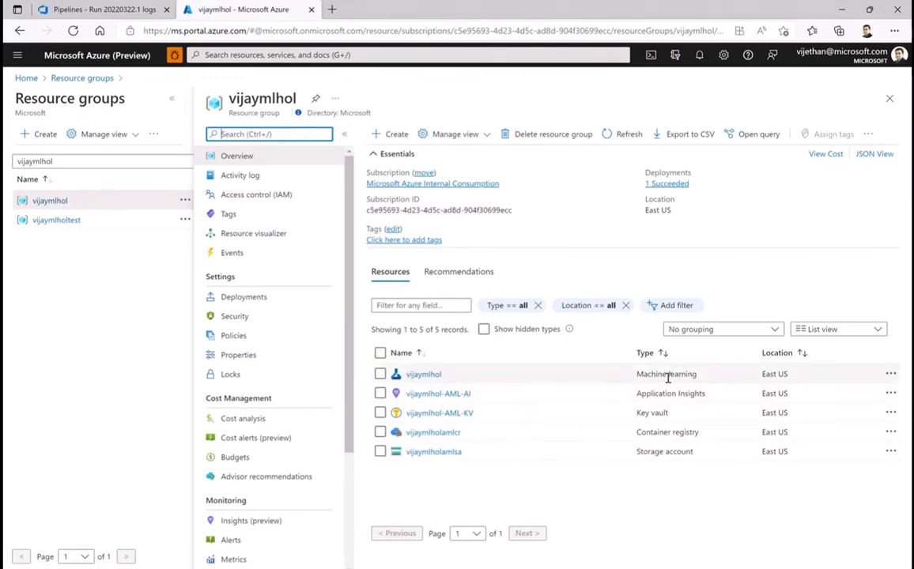
{"action": "left_click", "coordinate": [427, 375]}
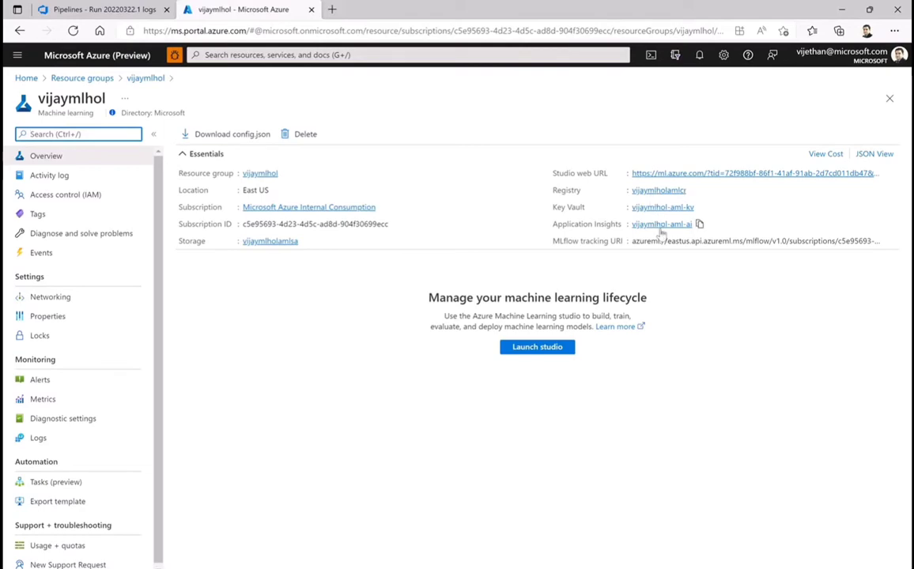
{"action": "left_click", "coordinate": [146, 78]}
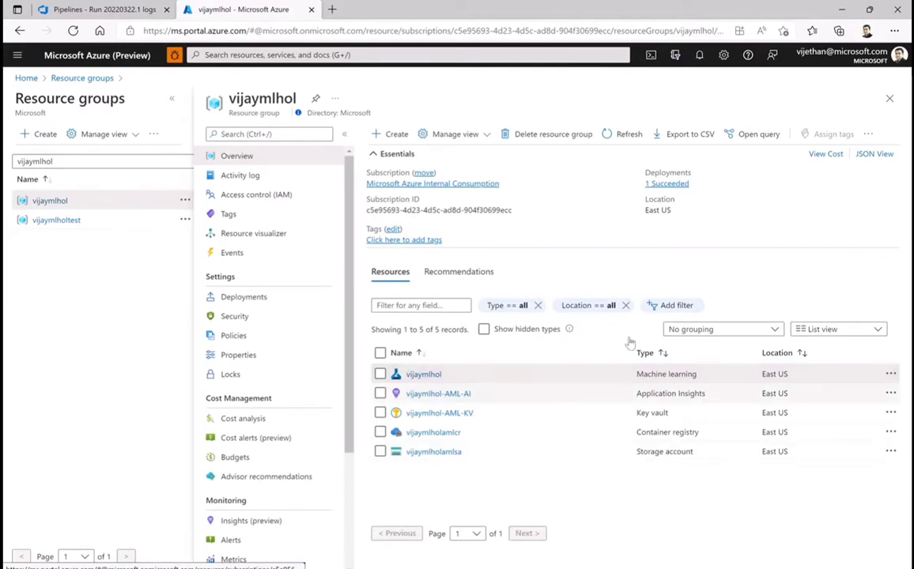
{"action": "left_click", "coordinate": [615, 134]}
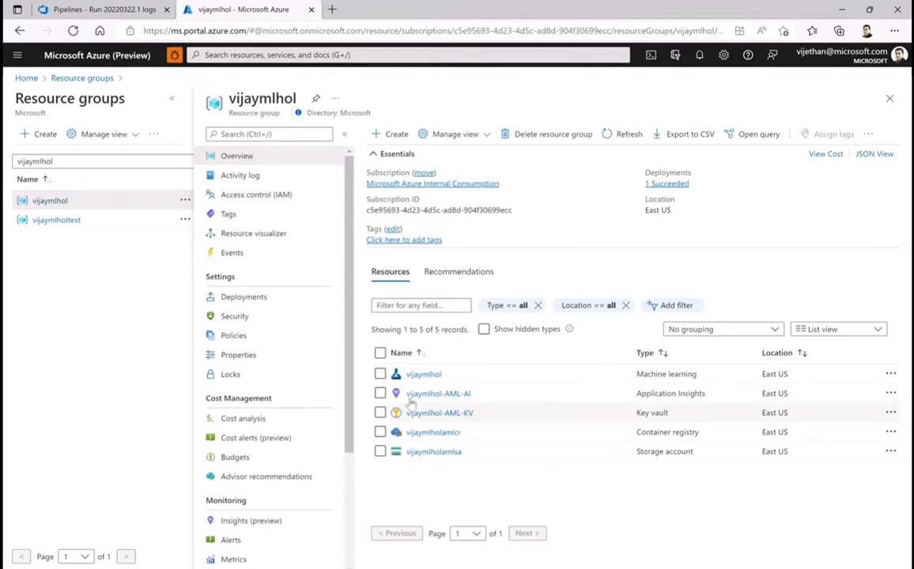
Switch to Azure DevOps and open the service connections in the vijaymlops project settings
{"action": "left_click", "coordinate": [102, 9]}
{"action": "left_click", "coordinate": [60, 562]}
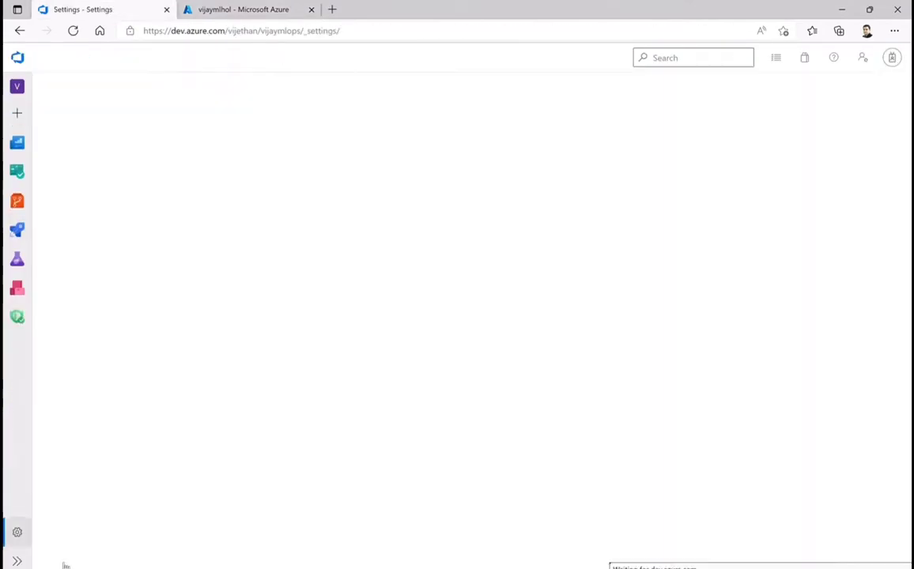
{"action": "left_click", "coordinate": [90, 500]}
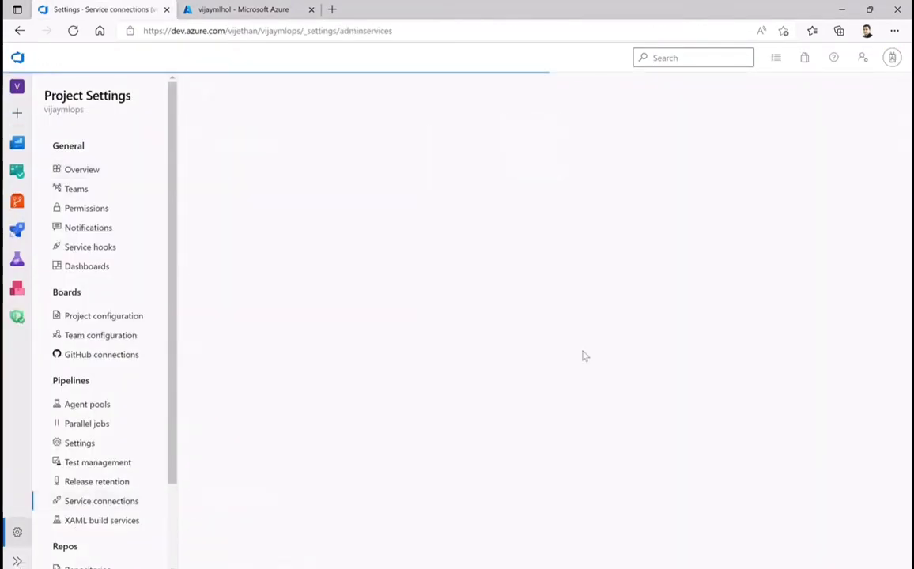
Start a new Azure Resource Manager service connection with Service principal (automatic) authentication
{"action": "left_click", "coordinate": [819, 97]}
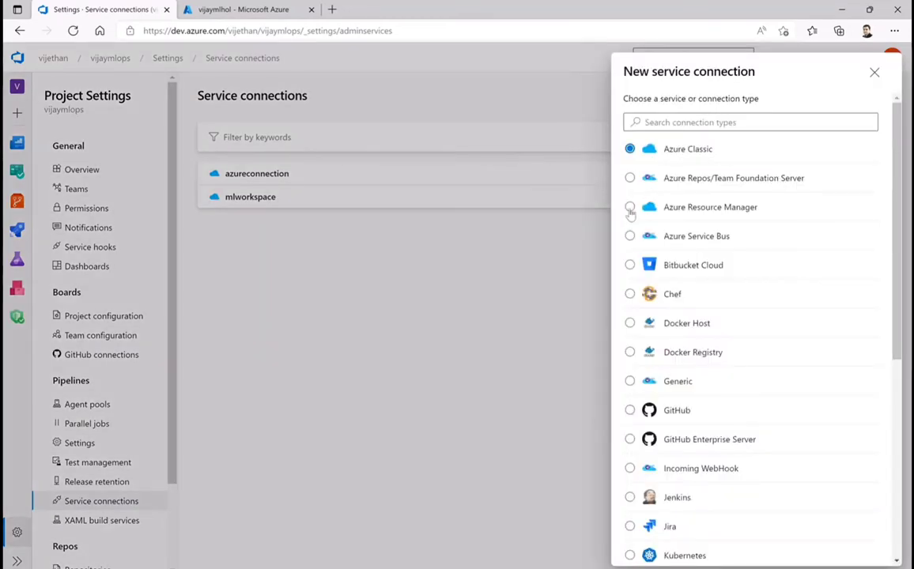
{"action": "left_click", "coordinate": [630, 208]}
{"action": "scroll", "coordinate": [837, 440], "scroll_direction": "down", "scroll_amount": 5}
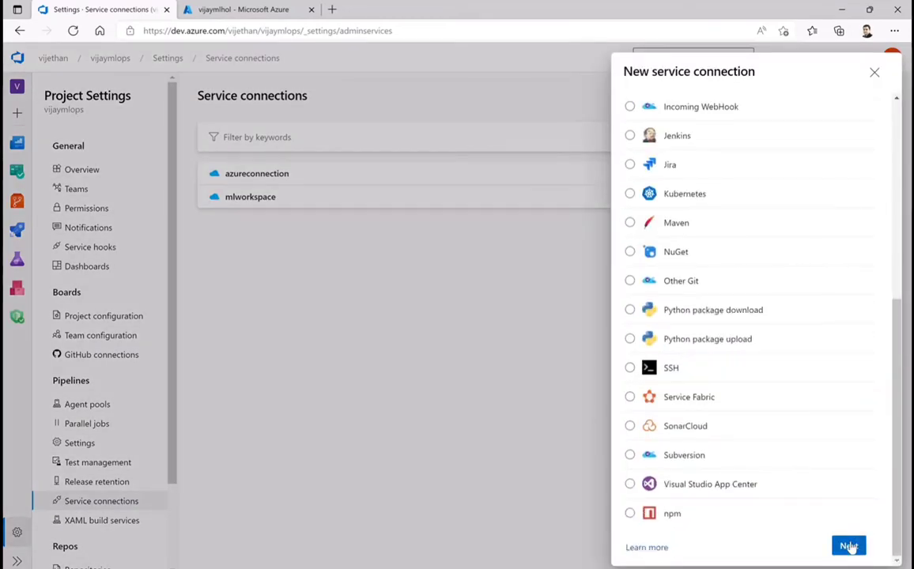
{"action": "left_click", "coordinate": [848, 546]}
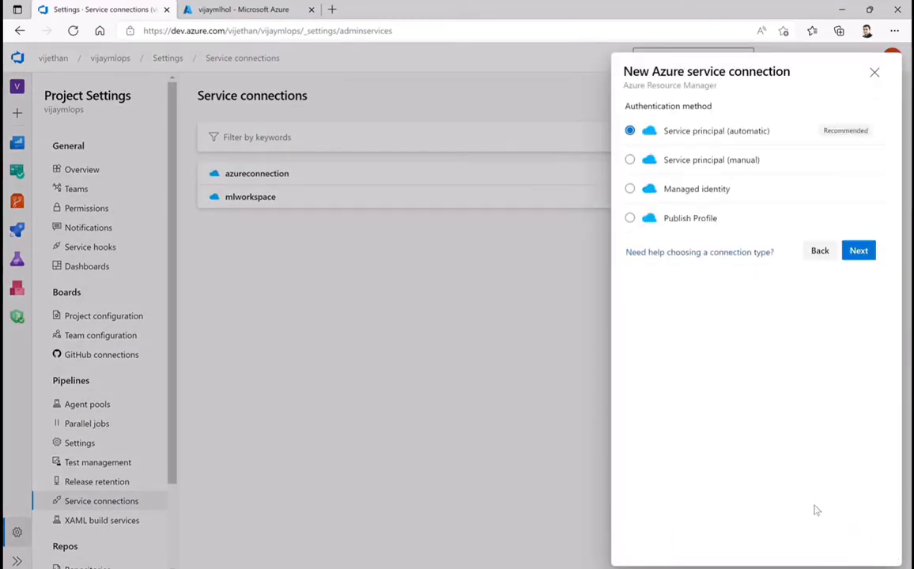
{"action": "left_click", "coordinate": [860, 251]}
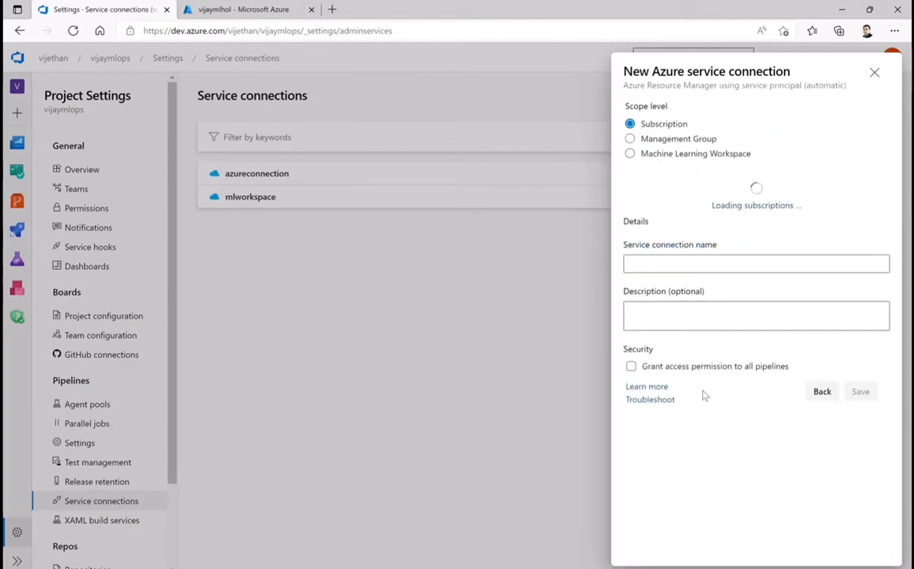
Set the connection's scope level to Machine Learning Workspace and its subscription to Microsoft Azure Internal Consumption
{"action": "left_click", "coordinate": [630, 153]}
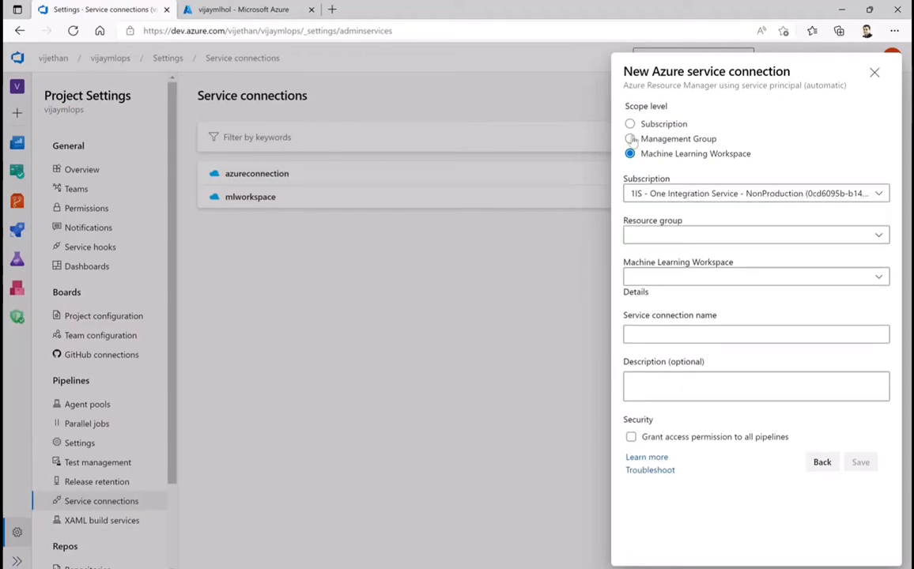
{"action": "left_click", "coordinate": [631, 140]}
{"action": "left_click", "coordinate": [630, 154]}
{"action": "left_click", "coordinate": [674, 196]}
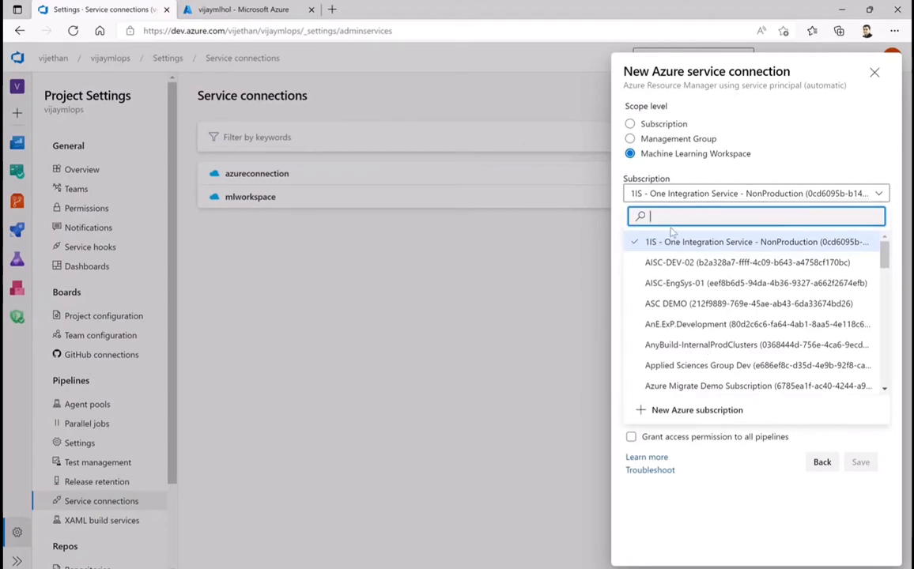
{"action": "type", "text": "azure"}
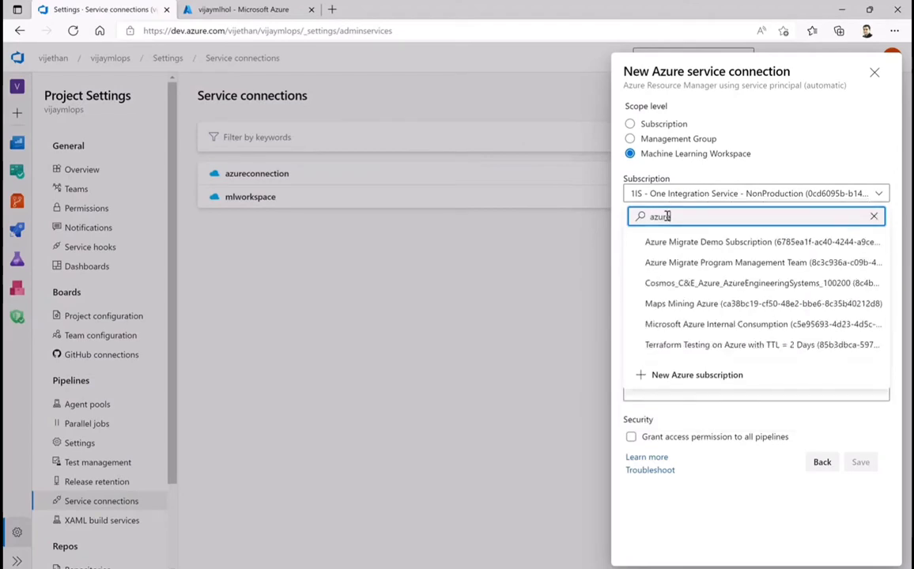
{"action": "left_click", "coordinate": [701, 325]}
Choose vijaymlhol as both resource group and machine learning workspace, and close the new connection form without saving
{"action": "left_click", "coordinate": [665, 237]}
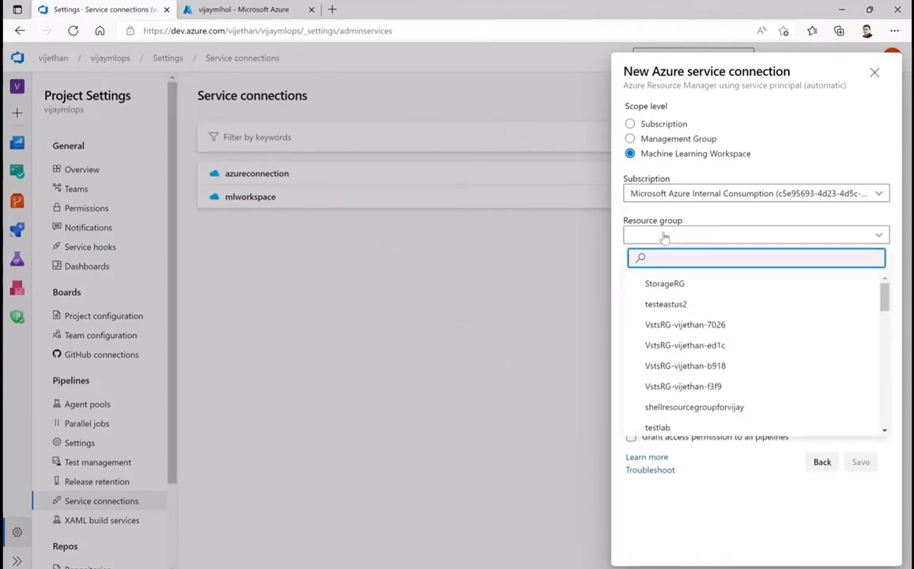
{"action": "type", "text": "vijaymlhol"}
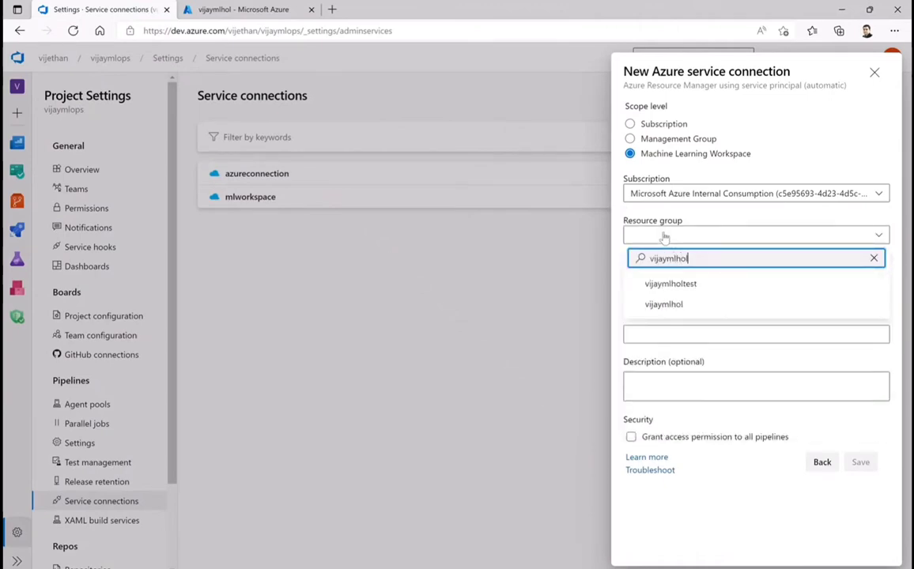
{"action": "left_click", "coordinate": [674, 305]}
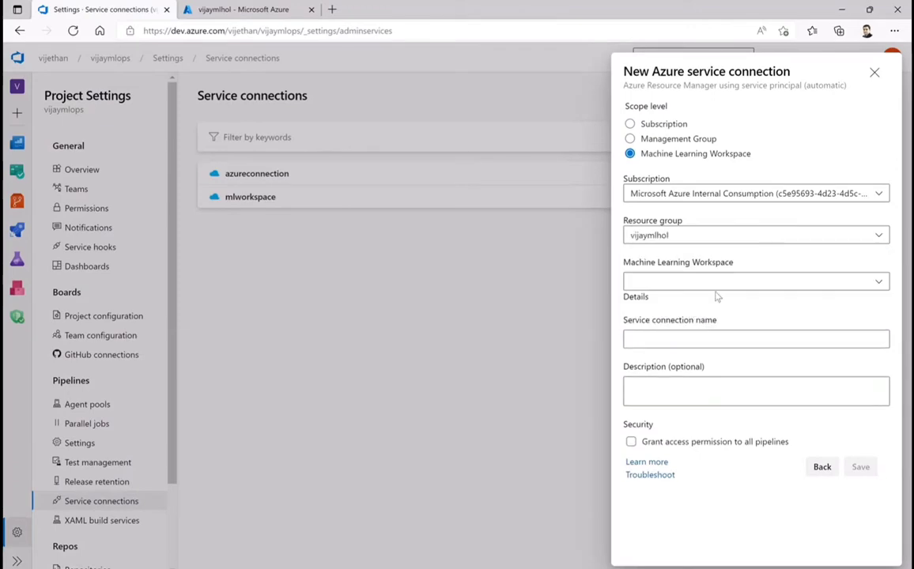
{"action": "left_click", "coordinate": [879, 280]}
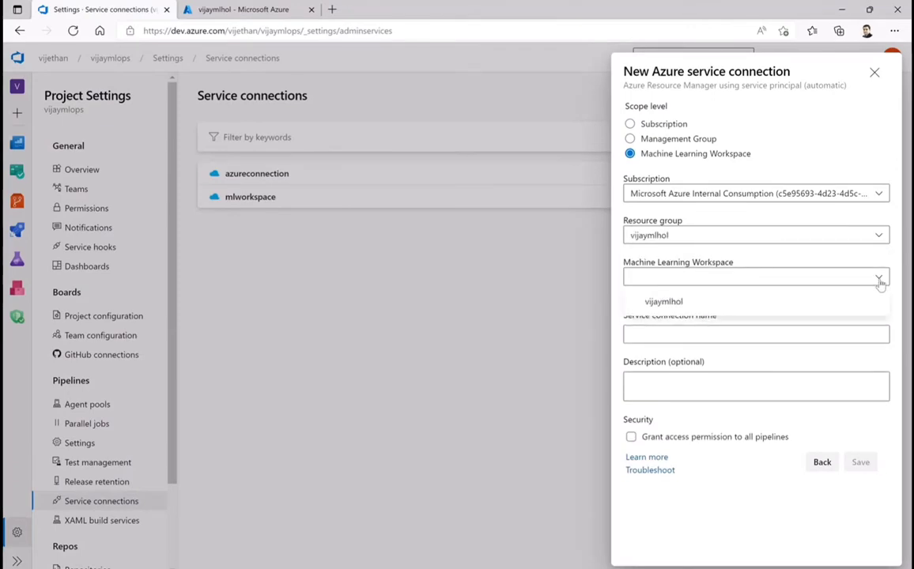
{"action": "left_click", "coordinate": [656, 304]}
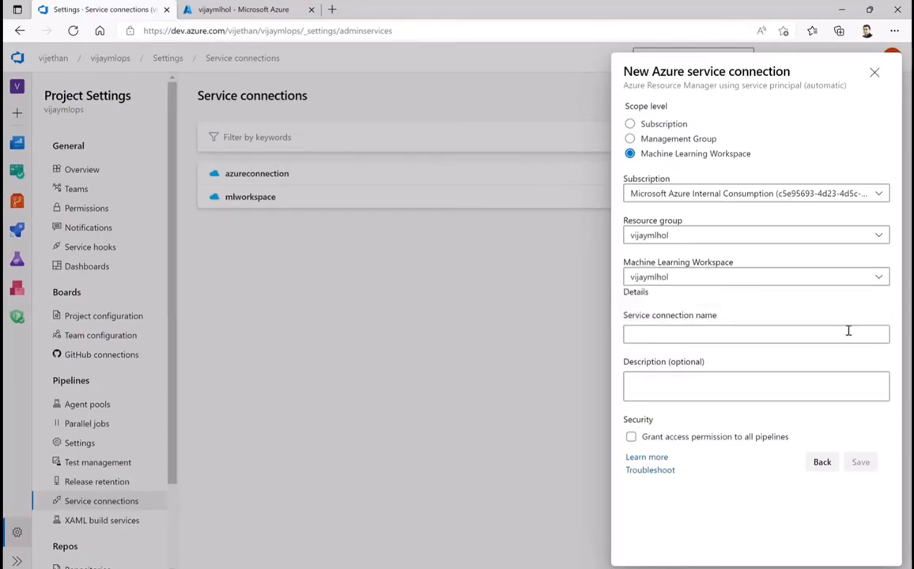
{"action": "left_click", "coordinate": [667, 335]}
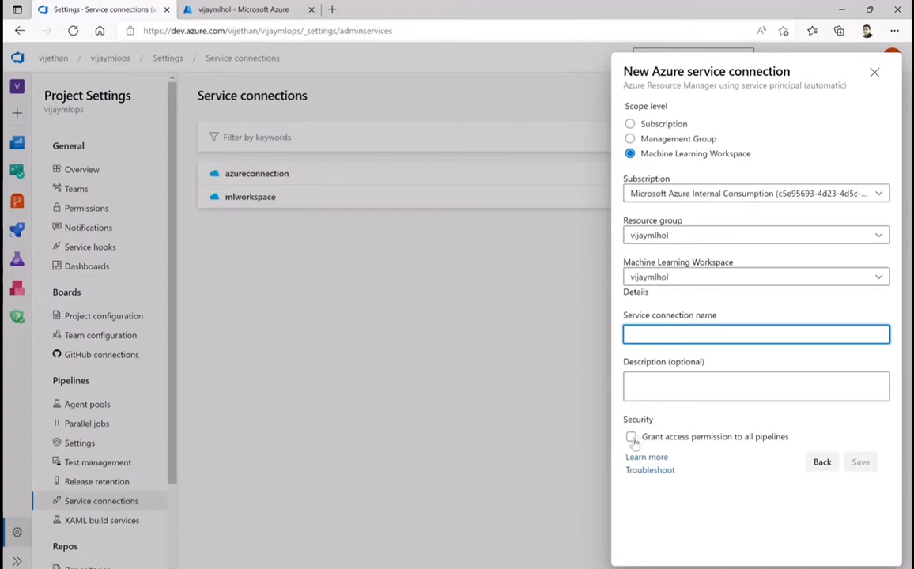
{"action": "left_click", "coordinate": [875, 73]}
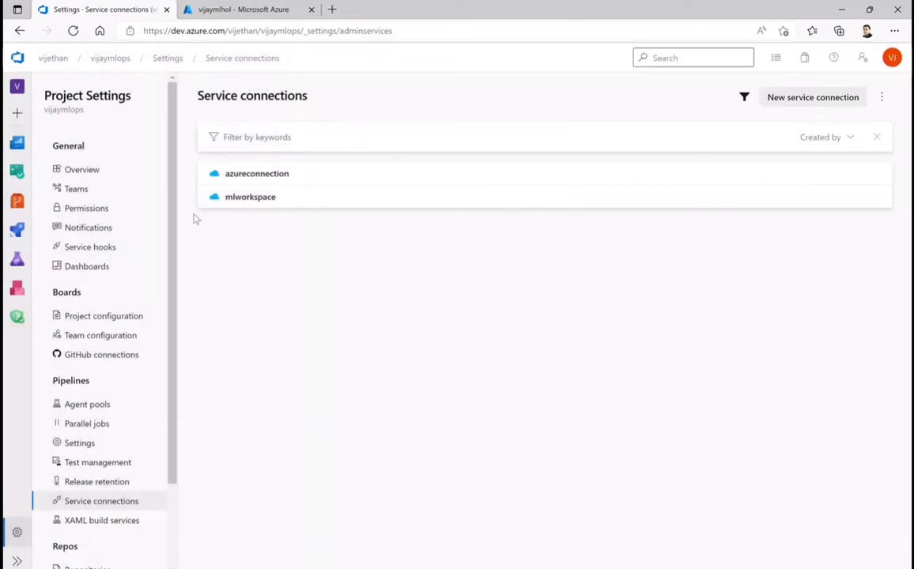
Open the model-train-ci pipeline for editing and review the stages and tasks in diabetes_regression-ci.yml
{"action": "left_click", "coordinate": [237, 10]}
{"action": "left_click", "coordinate": [103, 9]}
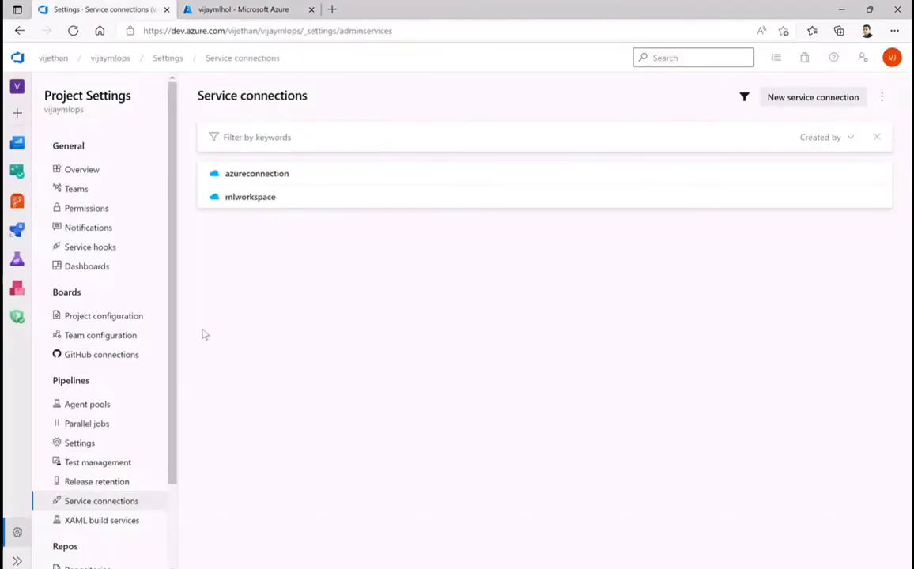
{"action": "left_click", "coordinate": [16, 227]}
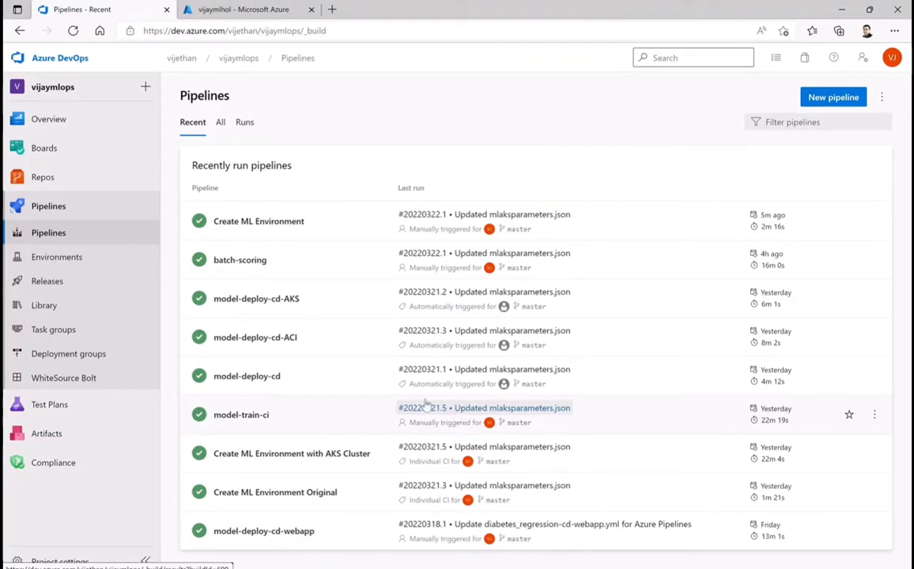
{"action": "left_click", "coordinate": [244, 424]}
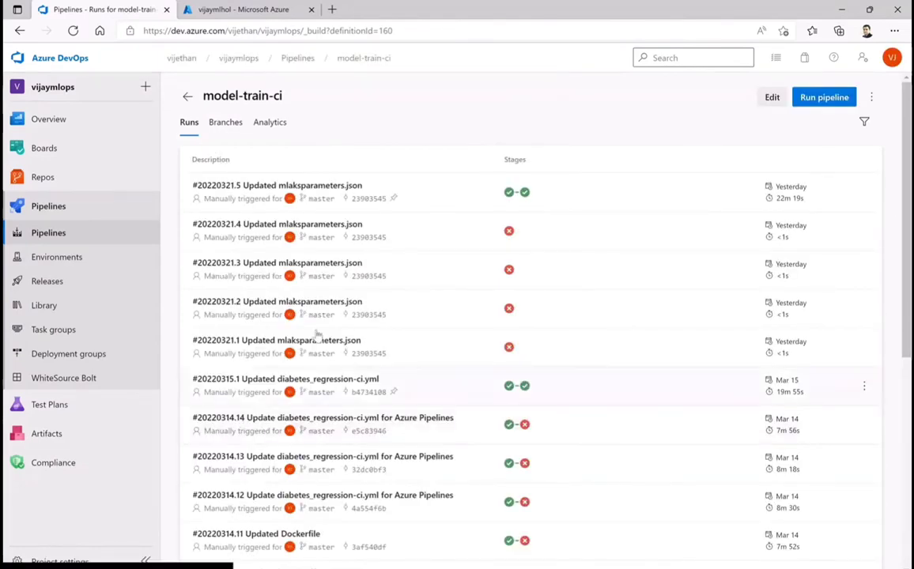
{"action": "left_click", "coordinate": [772, 97]}
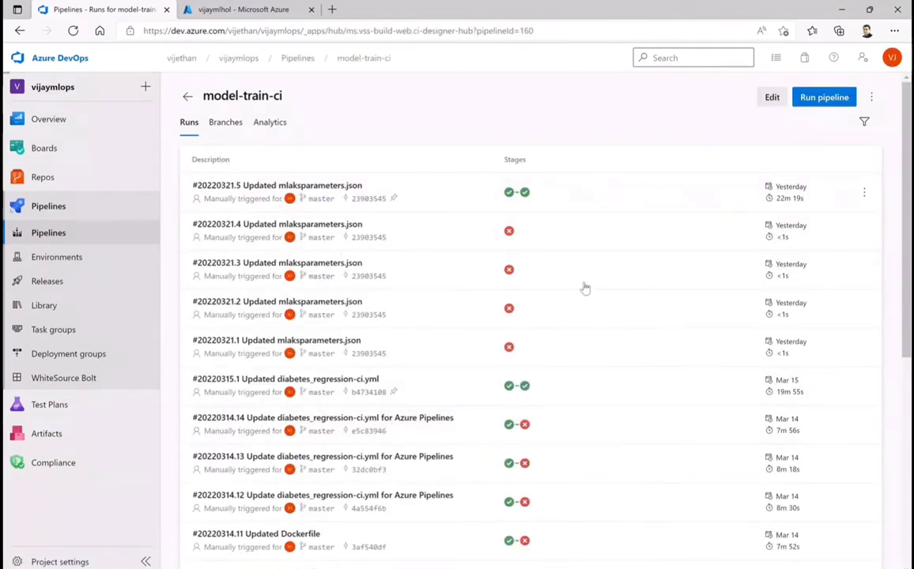
{"action": "scroll", "coordinate": [563, 293], "scroll_direction": "down", "scroll_amount": 3}
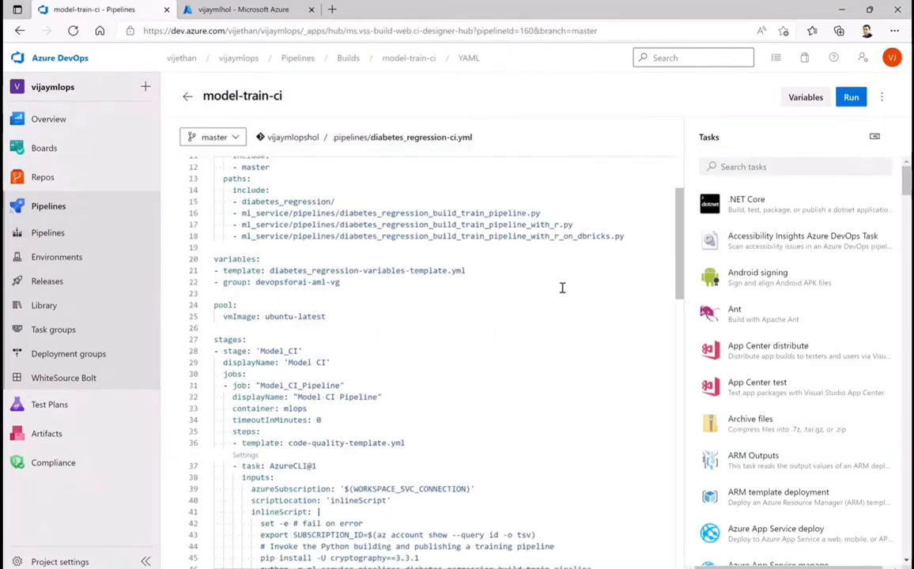
{"action": "scroll", "coordinate": [562, 300], "scroll_direction": "down", "scroll_amount": 10}
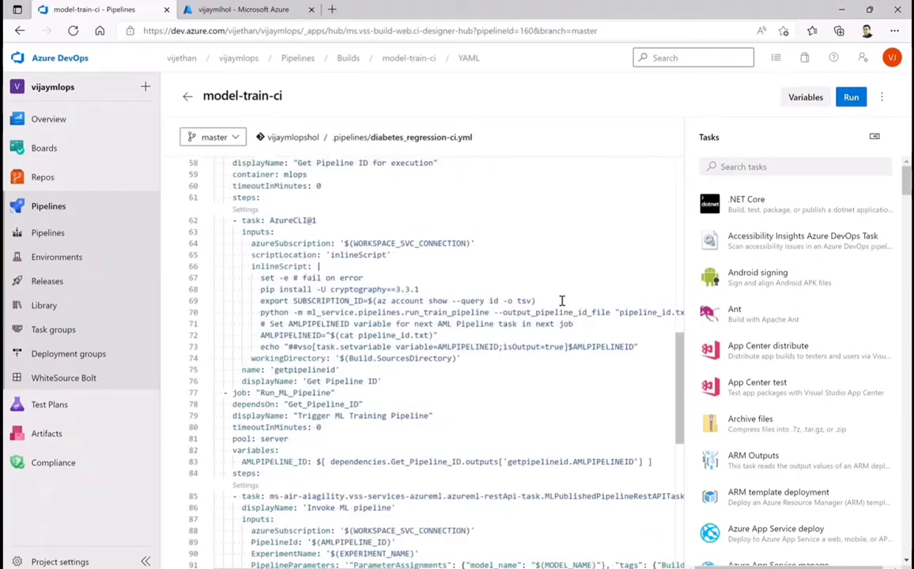
Examine the trigger paths, variables, Model_CI stage and Trigger_AML_Pipeline jobs in the model-train-ci YAML from start to end
{"action": "scroll", "coordinate": [562, 300], "scroll_direction": "up", "scroll_amount": 10}
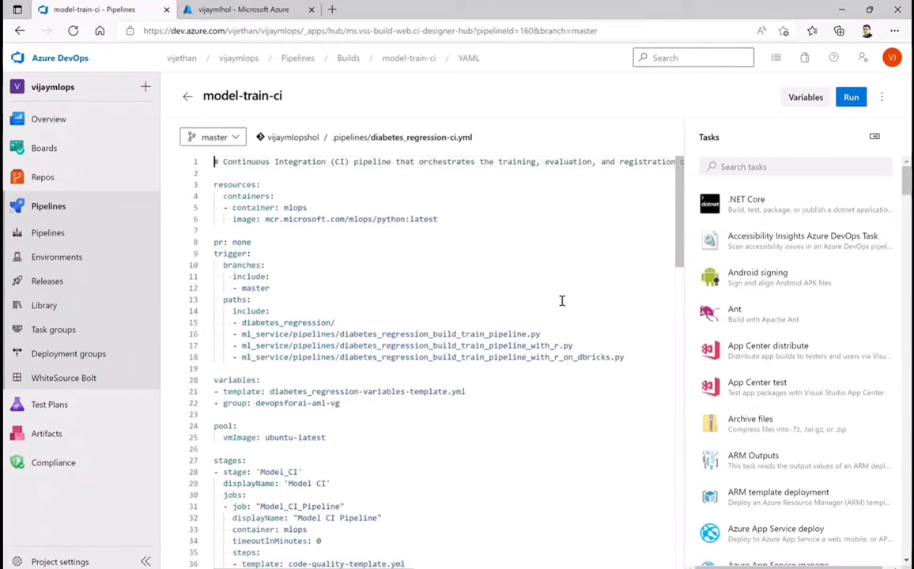
{"action": "scroll", "coordinate": [562, 300], "scroll_direction": "down", "scroll_amount": 2}
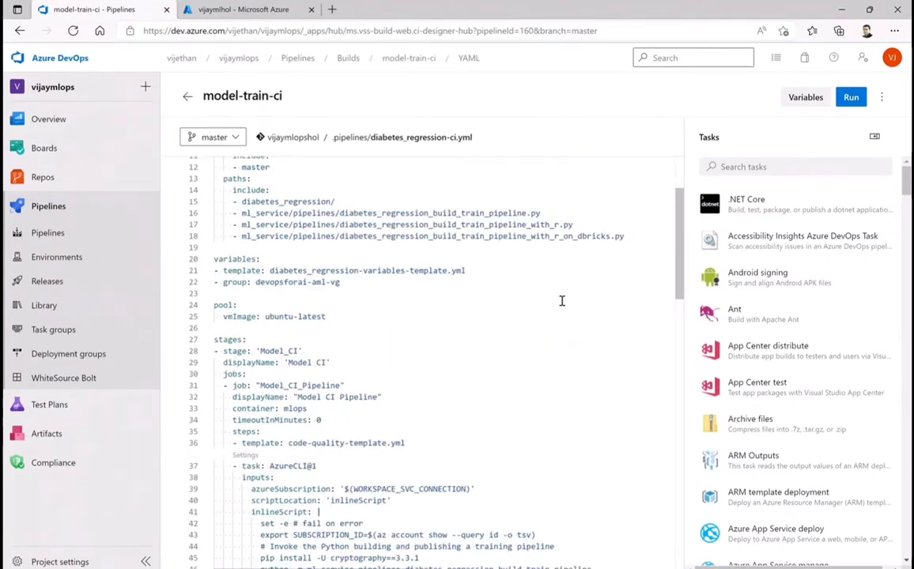
{"action": "scroll", "coordinate": [561, 300], "scroll_direction": "down", "scroll_amount": 3}
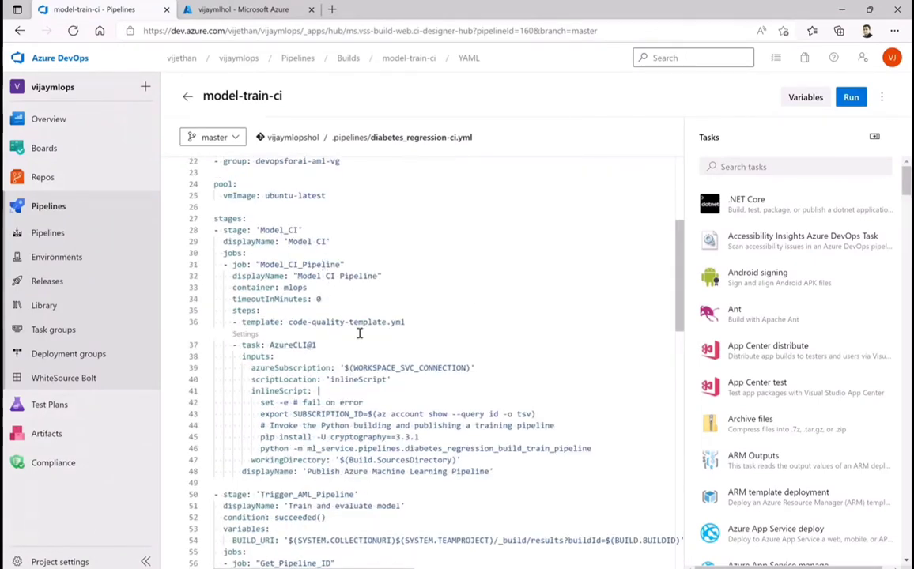
{"action": "scroll", "coordinate": [388, 338], "scroll_direction": "down", "scroll_amount": 2}
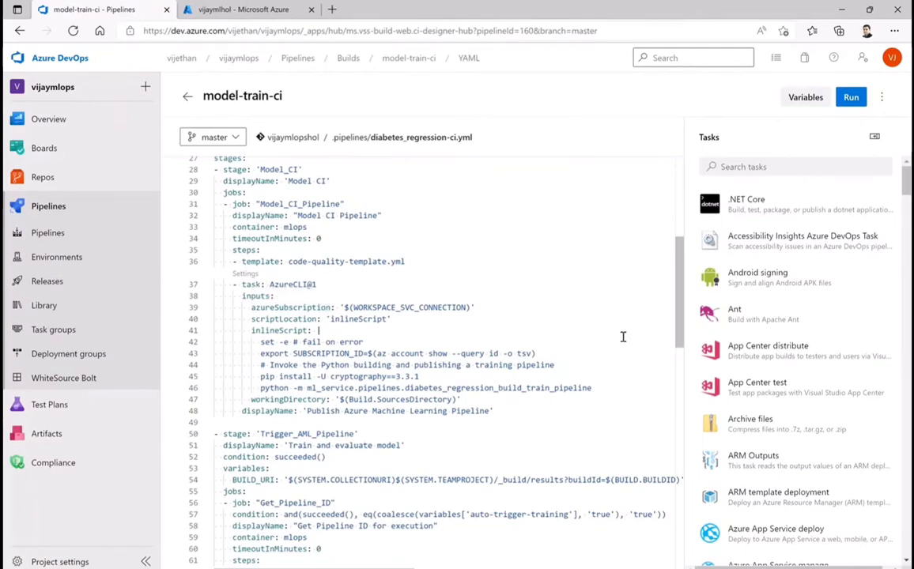
{"action": "scroll", "coordinate": [622, 337], "scroll_direction": "down", "scroll_amount": 5}
{"action": "scroll", "coordinate": [622, 338], "scroll_direction": "down", "scroll_amount": 2}
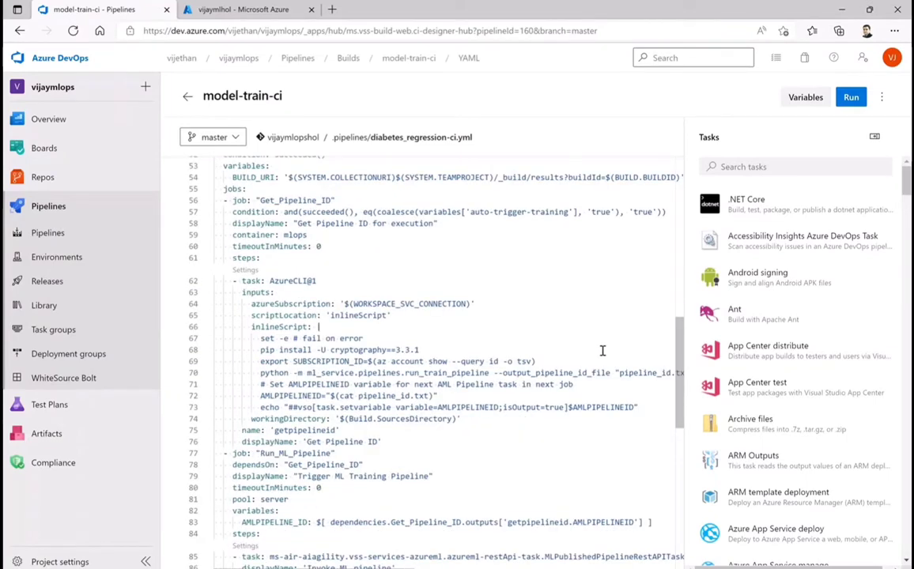
{"action": "scroll", "coordinate": [602, 350], "scroll_direction": "down", "scroll_amount": 7}
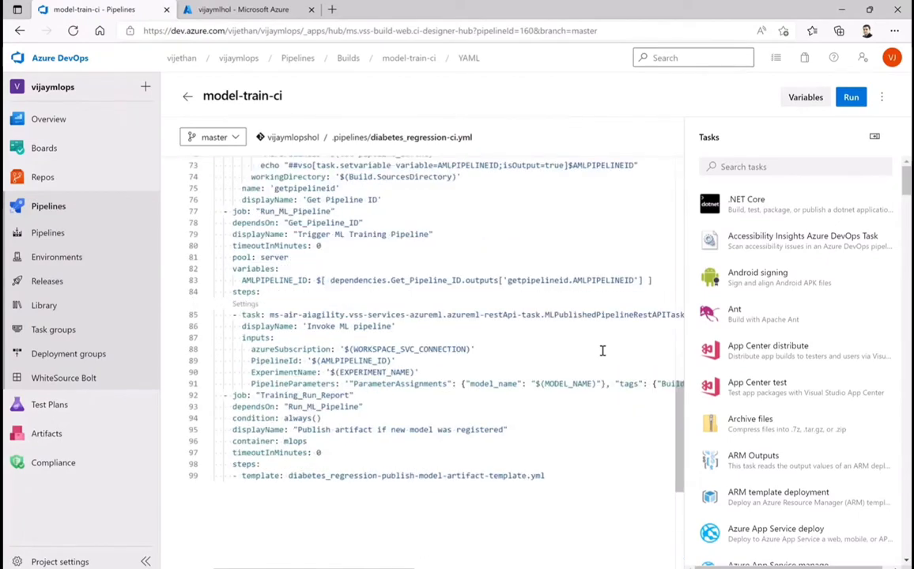
{"action": "scroll", "coordinate": [603, 351], "scroll_direction": "up", "scroll_amount": 20}
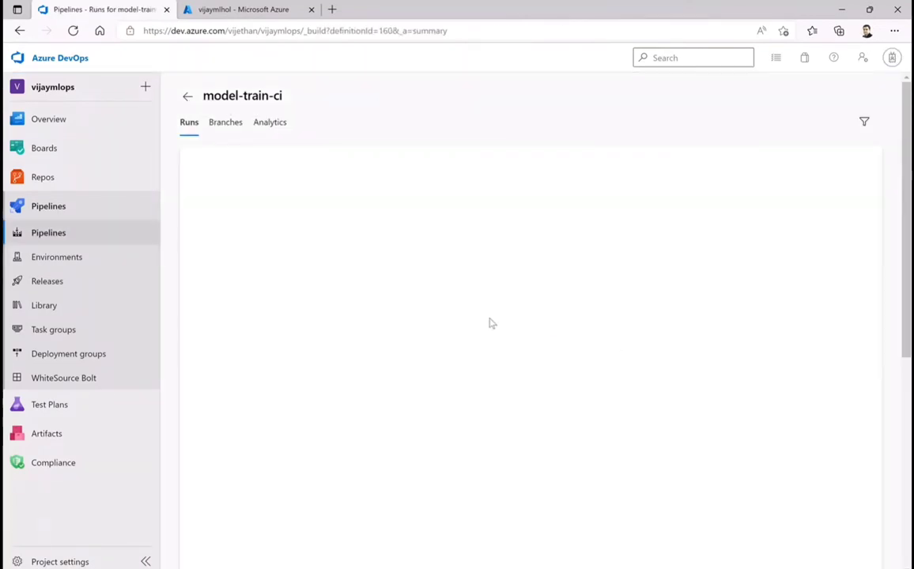
Return to the pipelines list and rename the model-train-ci pipeline to model-train-ci-original
{"action": "left_click", "coordinate": [46, 234]}
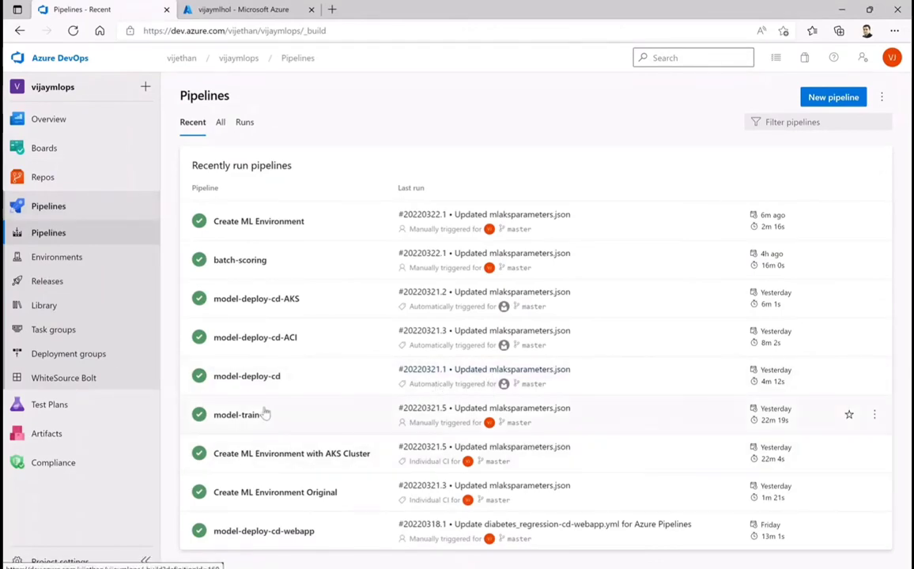
{"action": "left_click", "coordinate": [874, 415]}
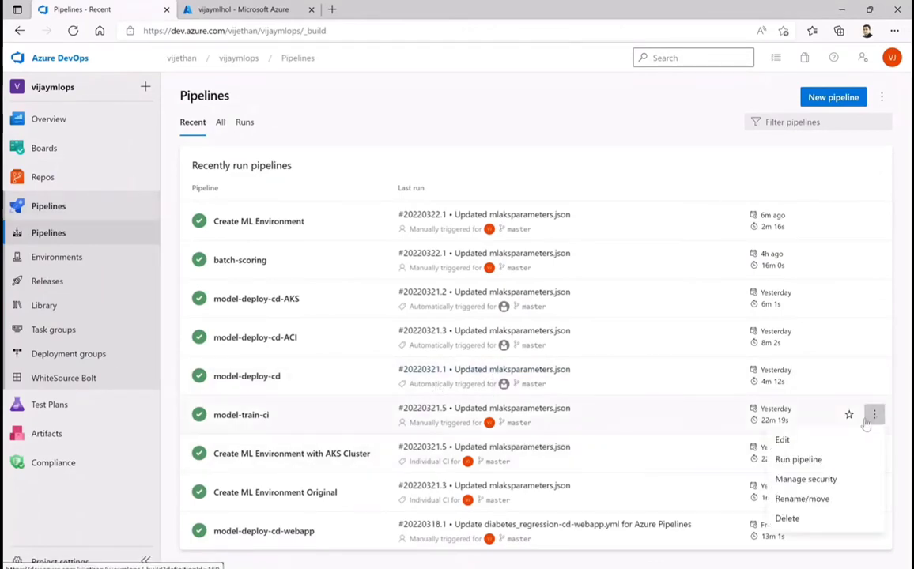
{"action": "left_click", "coordinate": [801, 499]}
{"action": "left_click", "coordinate": [395, 295]}
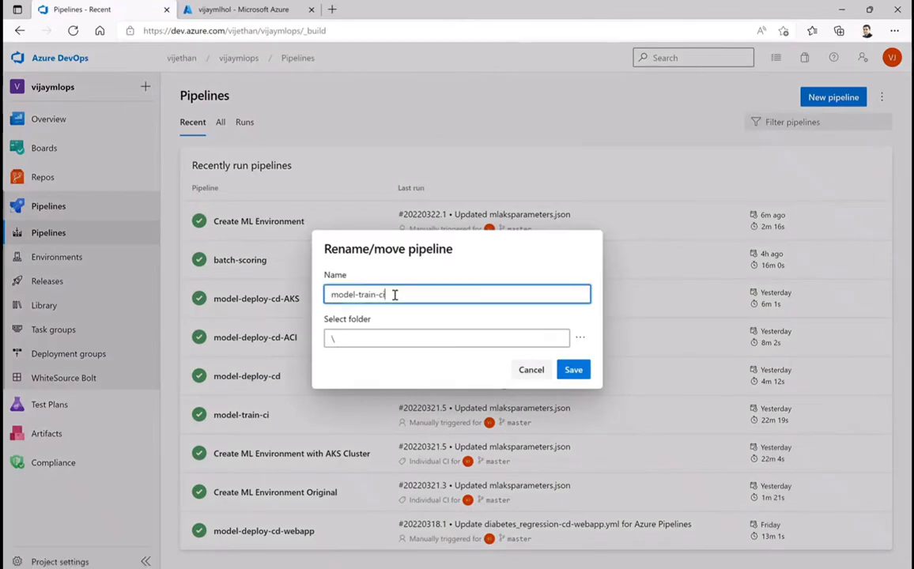
{"action": "type", "text": "-original"}
{"action": "left_click", "coordinate": [574, 372]}
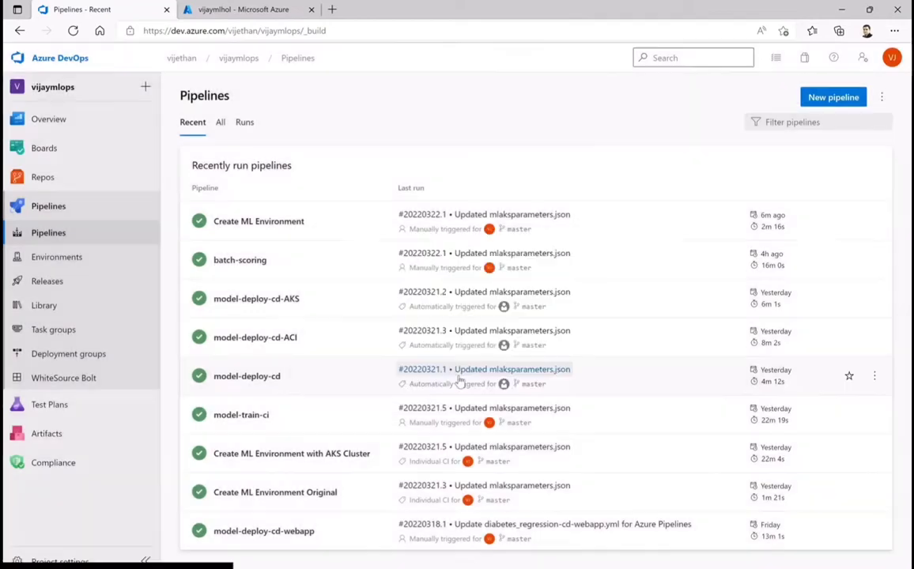
Open model-train-ci-original for editing to check which YAML file it uses, and return to the pipelines list
{"action": "left_click", "coordinate": [259, 419]}
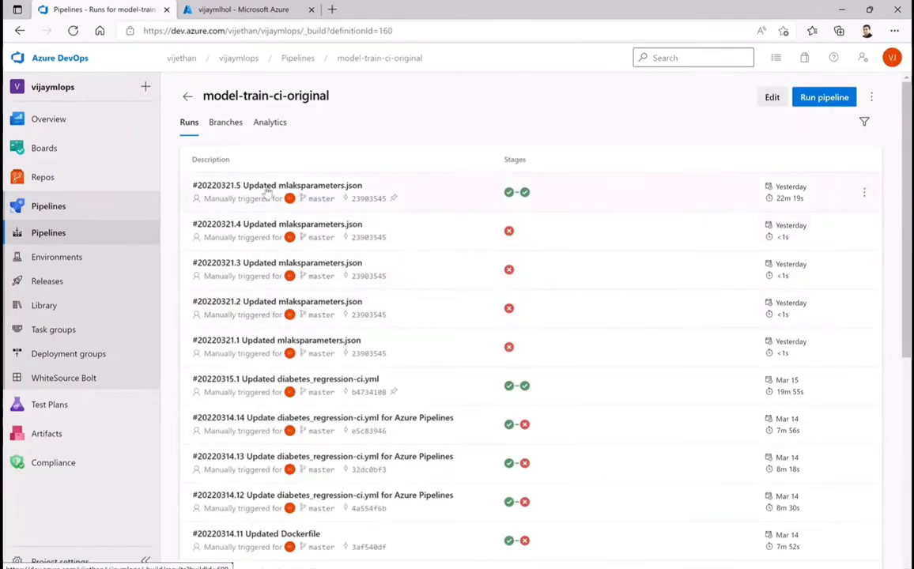
{"action": "left_click", "coordinate": [772, 97]}
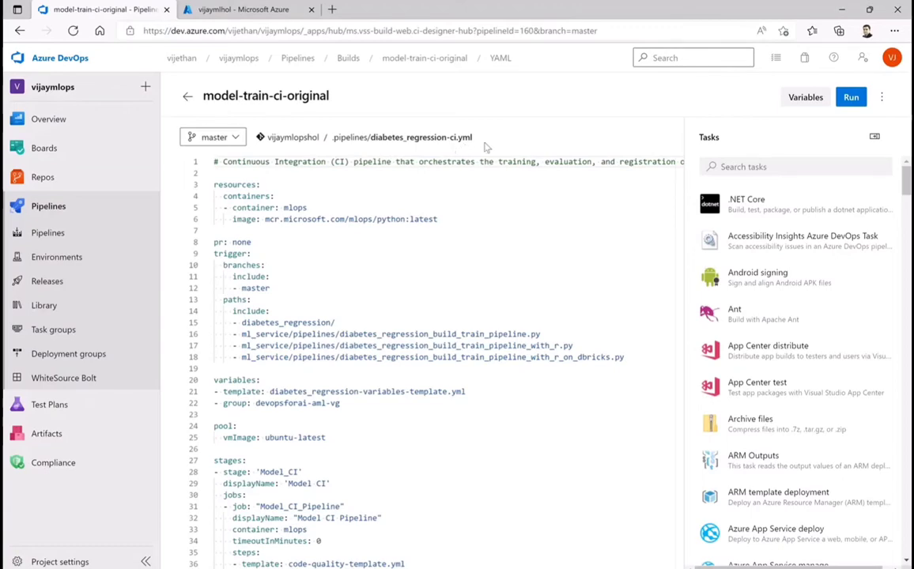
{"action": "left_click", "coordinate": [188, 96]}
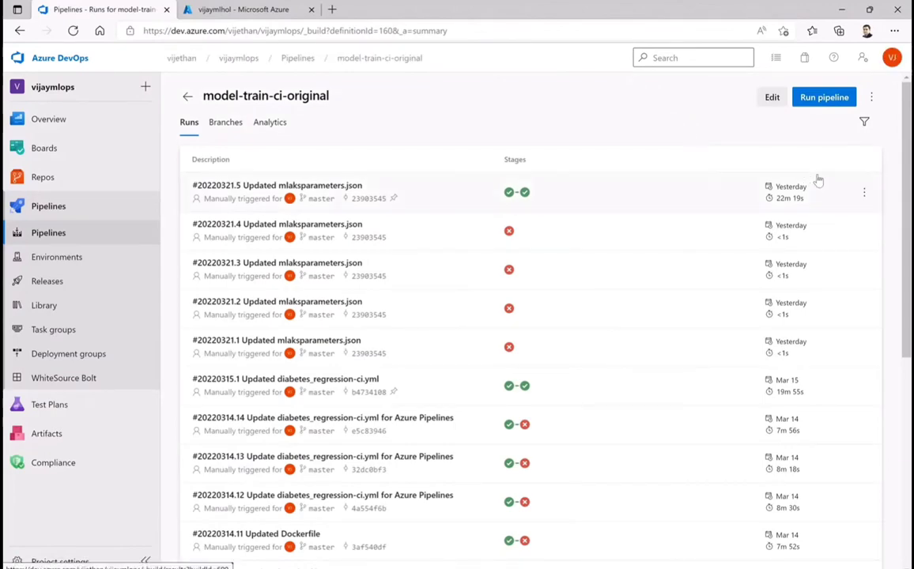
{"action": "left_click", "coordinate": [188, 96]}
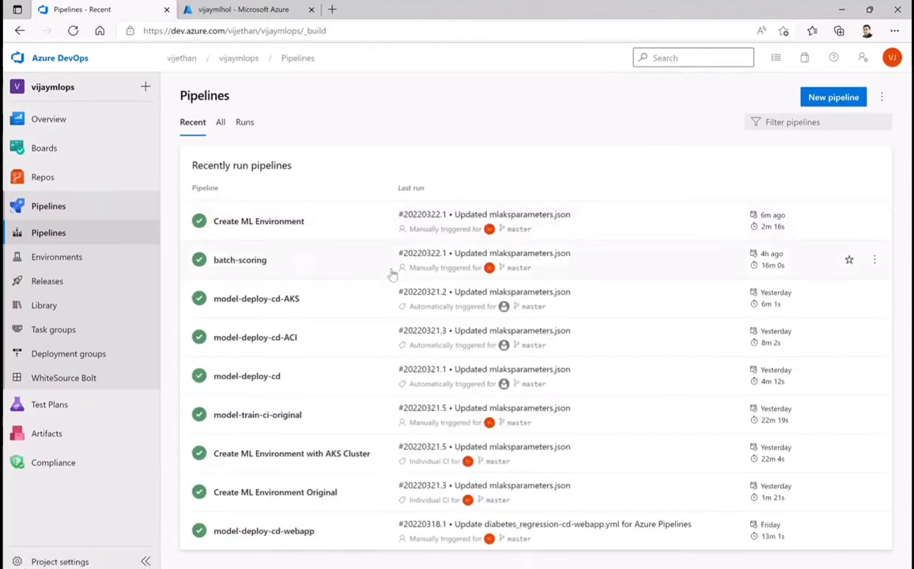
Set up a new pipeline from the Azure Repos Git repository vijaymlopshol, using the existing YAML file /.pipelines/diabetes_regression-ci.yml on master
{"action": "left_click", "coordinate": [834, 103]}
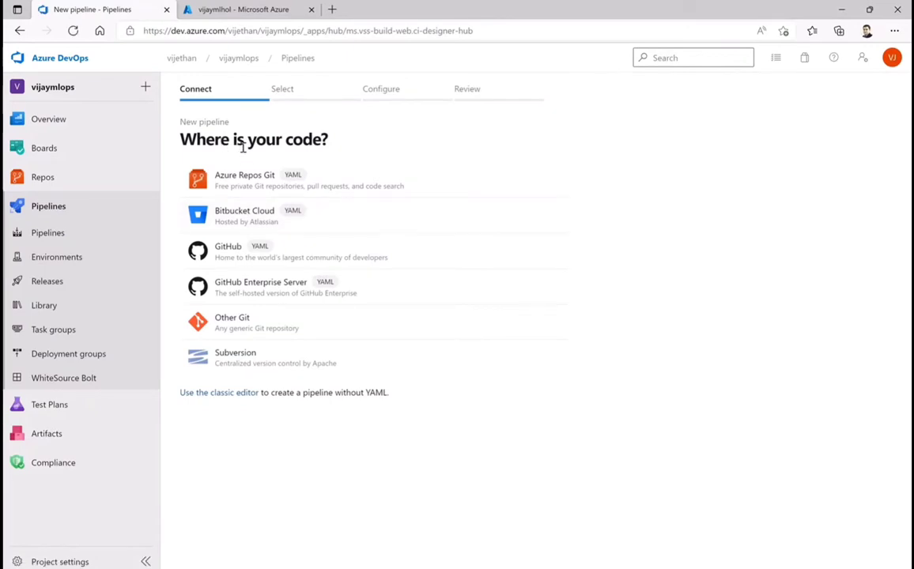
{"action": "left_click", "coordinate": [210, 171]}
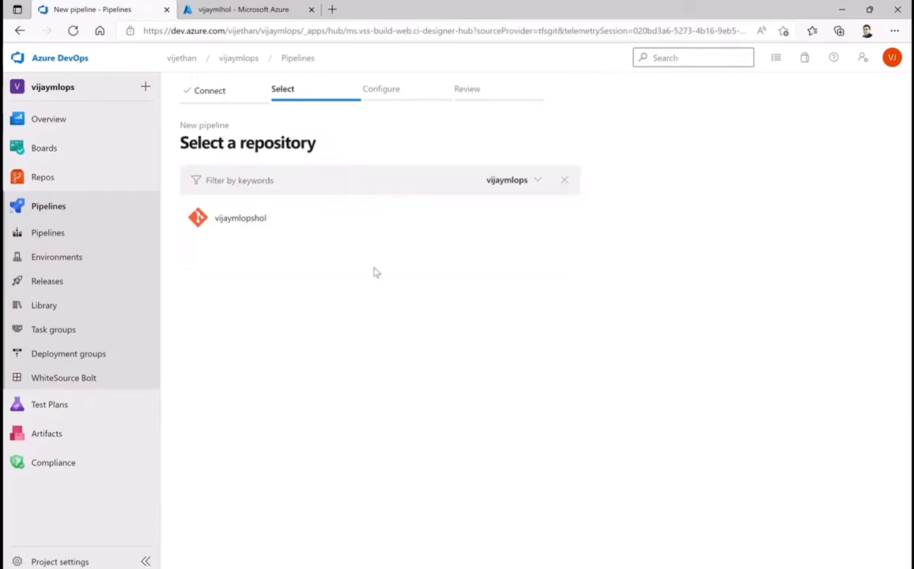
{"action": "left_click", "coordinate": [235, 222]}
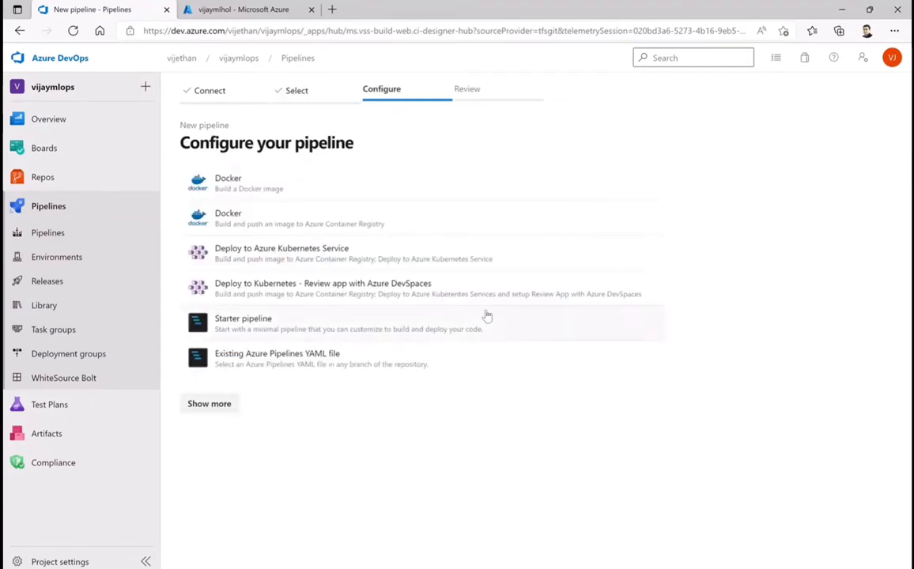
{"action": "left_click", "coordinate": [270, 360]}
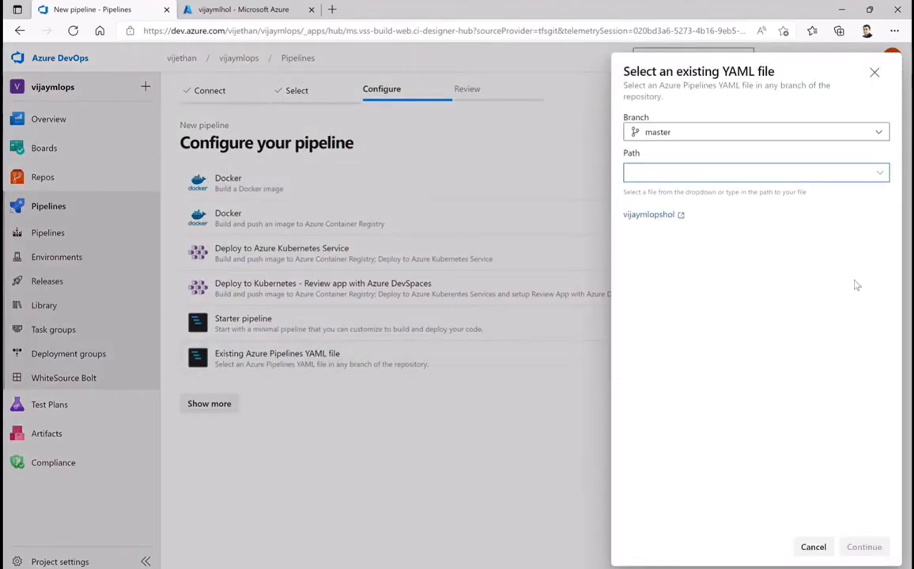
{"action": "left_click", "coordinate": [880, 175]}
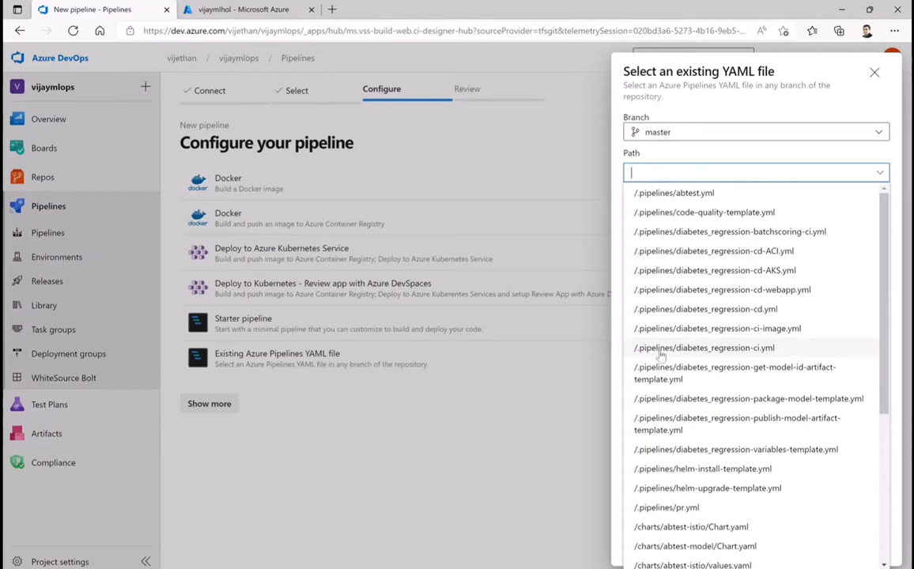
{"action": "left_click", "coordinate": [691, 352]}
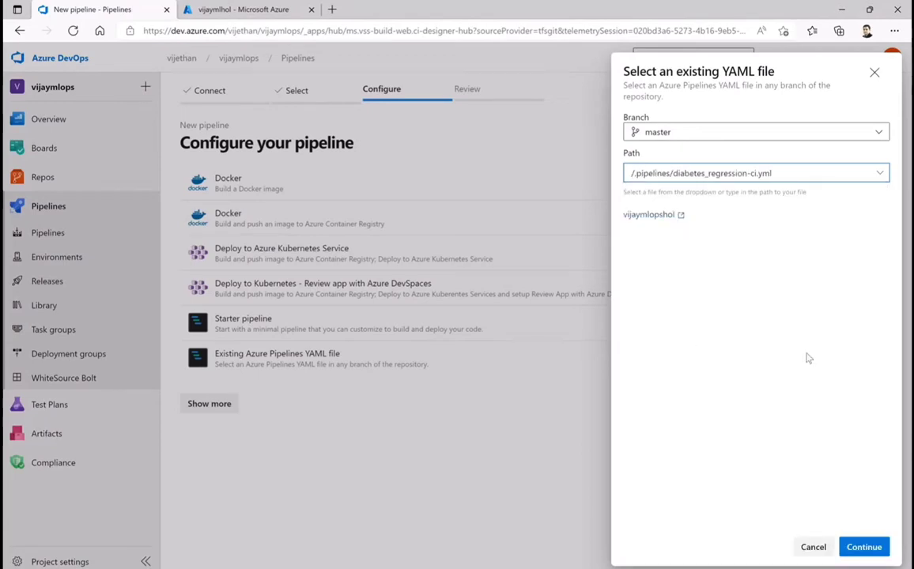
{"action": "left_click", "coordinate": [864, 547]}
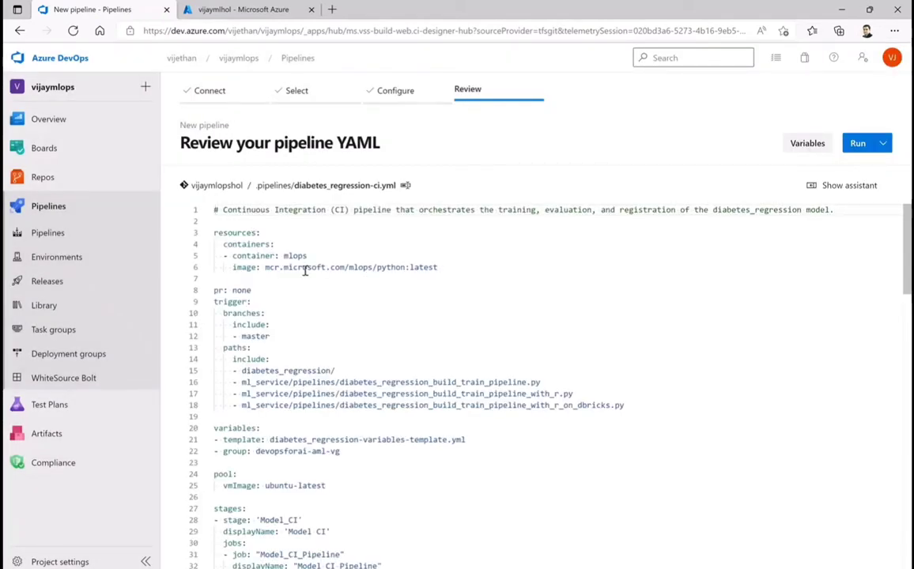
Review the new pipeline's YAML through its last job, highlighting the MLPublishedPipelineRestAPITask task line in the Run_ML_Pipeline job
{"action": "scroll", "coordinate": [648, 320], "scroll_direction": "down", "scroll_amount": 2}
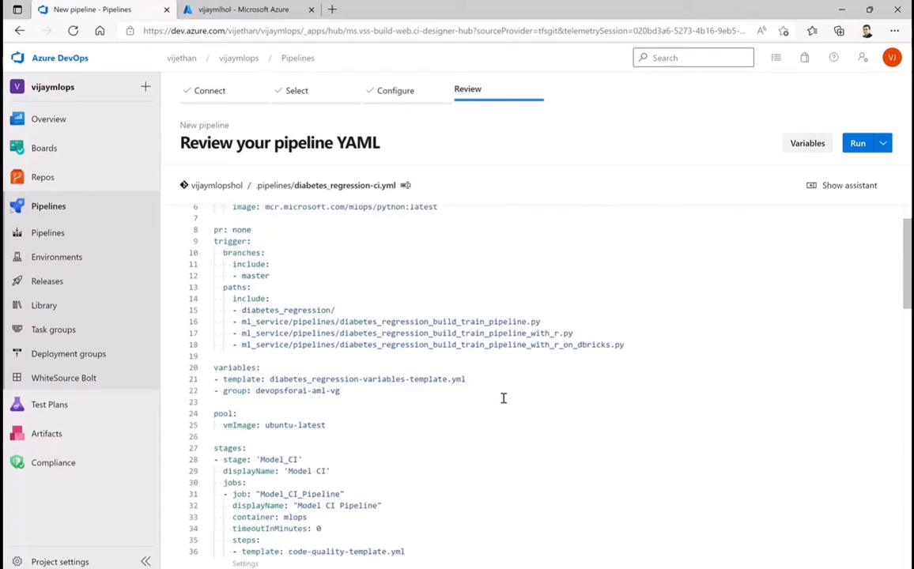
{"action": "scroll", "coordinate": [503, 398], "scroll_direction": "down", "scroll_amount": 2}
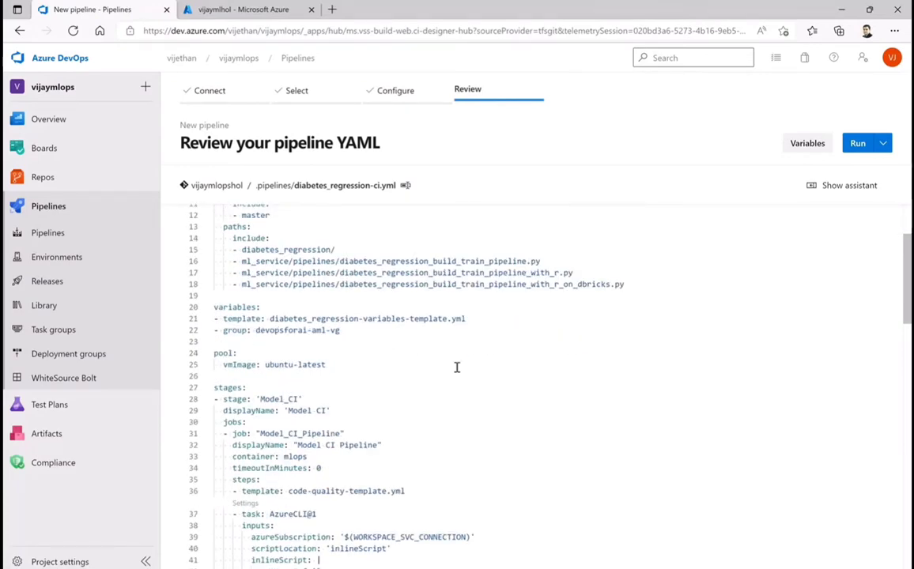
{"action": "scroll", "coordinate": [366, 359], "scroll_direction": "down", "scroll_amount": 4}
{"action": "scroll", "coordinate": [355, 233], "scroll_direction": "down", "scroll_amount": 4}
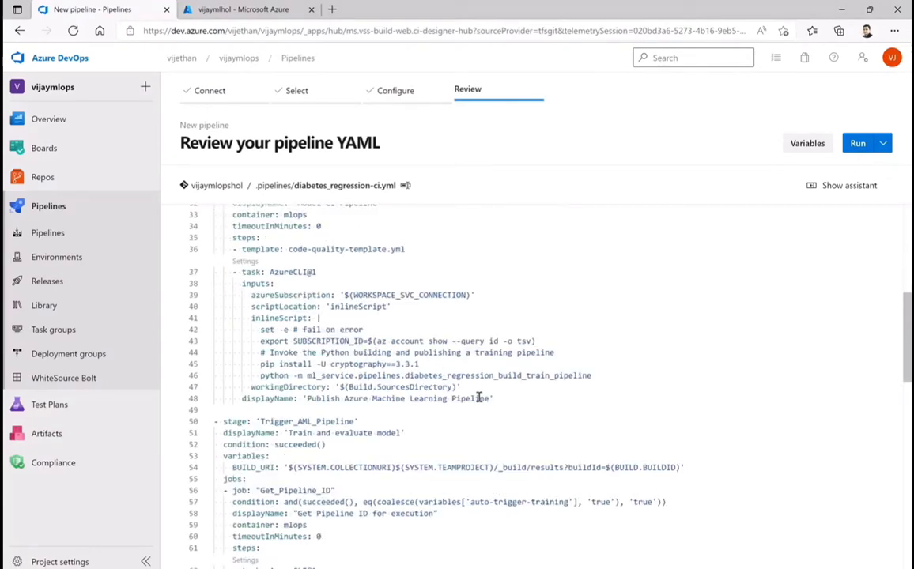
{"action": "scroll", "coordinate": [506, 412], "scroll_direction": "down", "scroll_amount": 3}
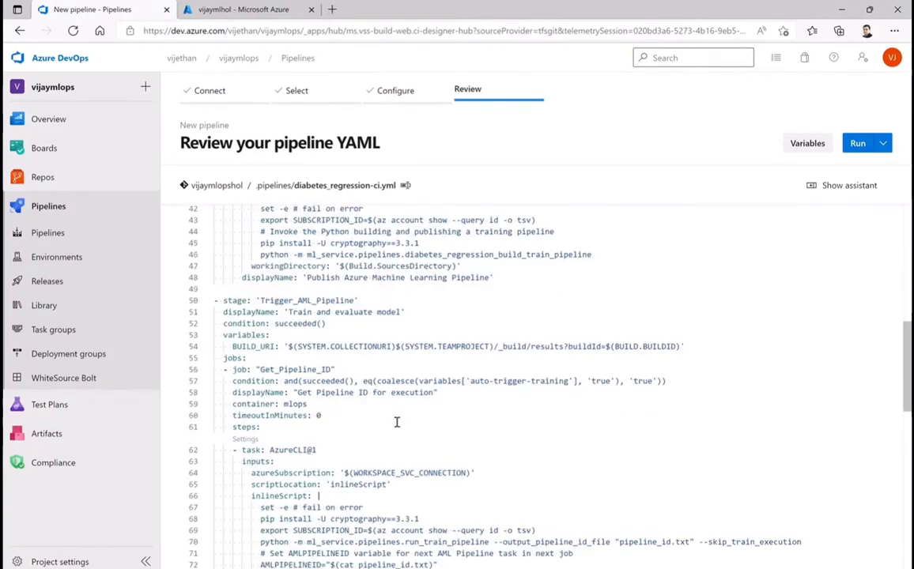
{"action": "scroll", "coordinate": [397, 422], "scroll_direction": "down", "scroll_amount": 2}
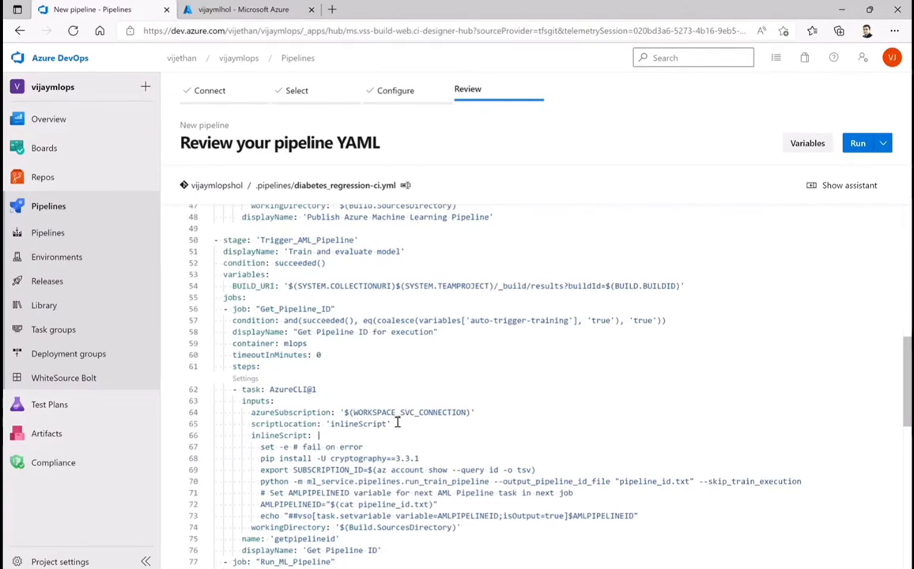
{"action": "scroll", "coordinate": [397, 423], "scroll_direction": "down", "scroll_amount": 4}
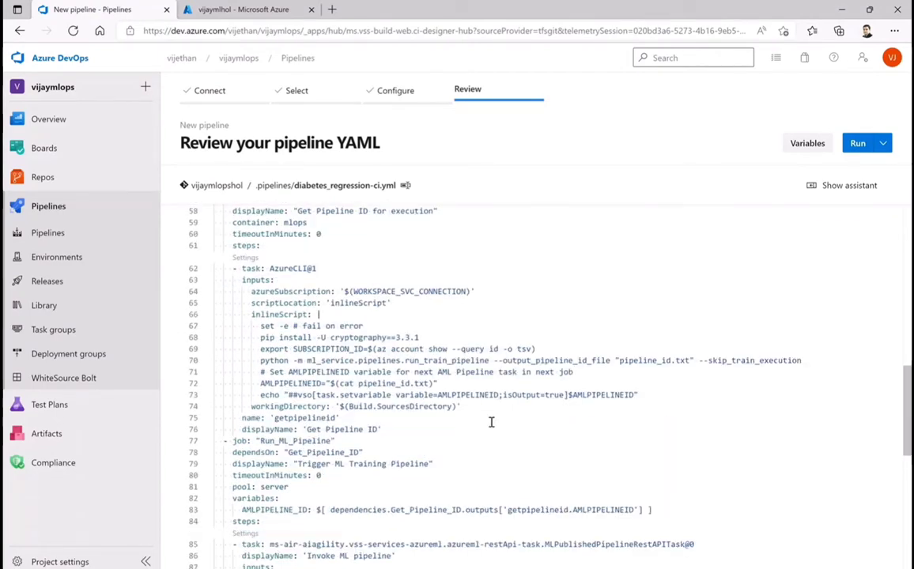
{"action": "scroll", "coordinate": [490, 423], "scroll_direction": "down", "scroll_amount": 5}
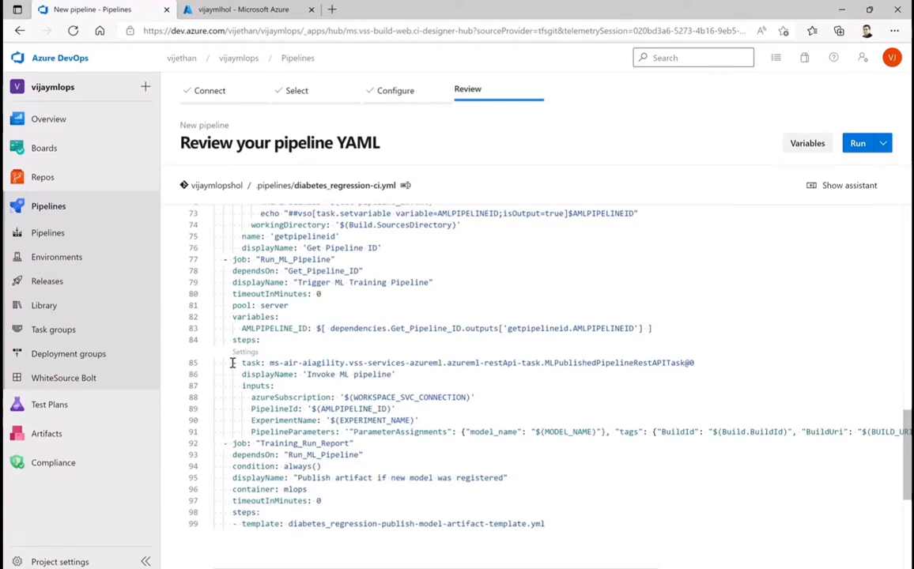
{"action": "left_click_drag", "start_coordinate": [232, 363], "coordinate": [721, 373]}
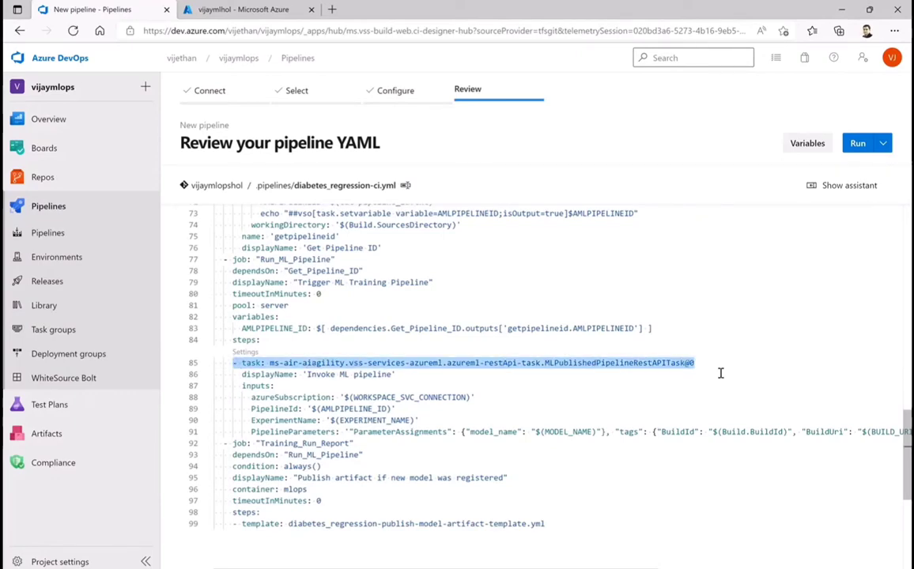
{"action": "scroll", "coordinate": [721, 374], "scroll_direction": "down", "scroll_amount": 1}
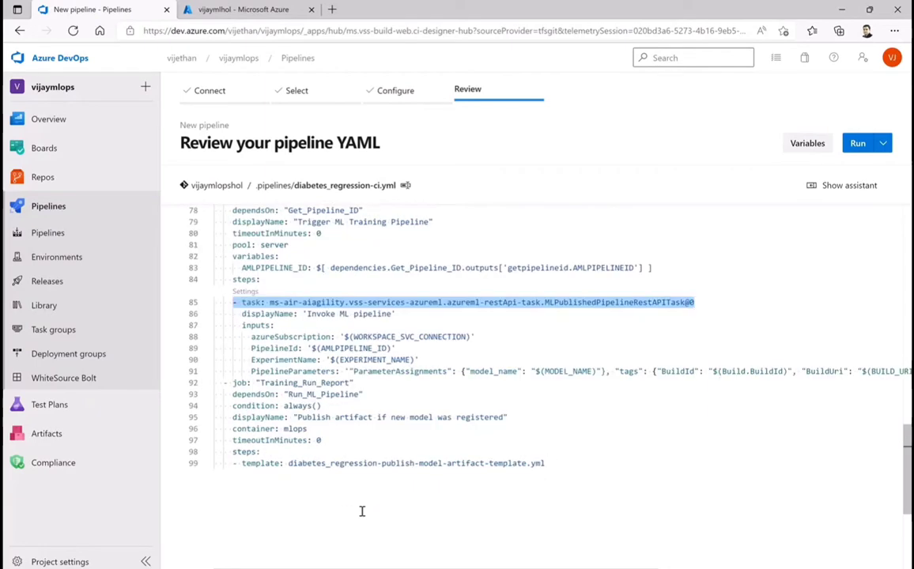
Save the new diabetes_regression-ci.yml pipeline without running it
{"action": "scroll", "coordinate": [551, 489], "scroll_direction": "up", "scroll_amount": 15}
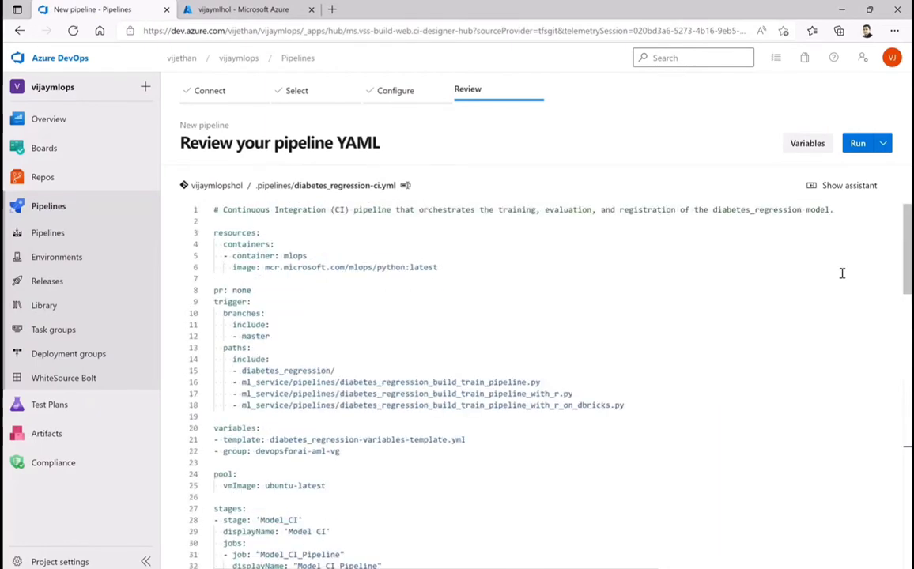
{"action": "left_click", "coordinate": [883, 144]}
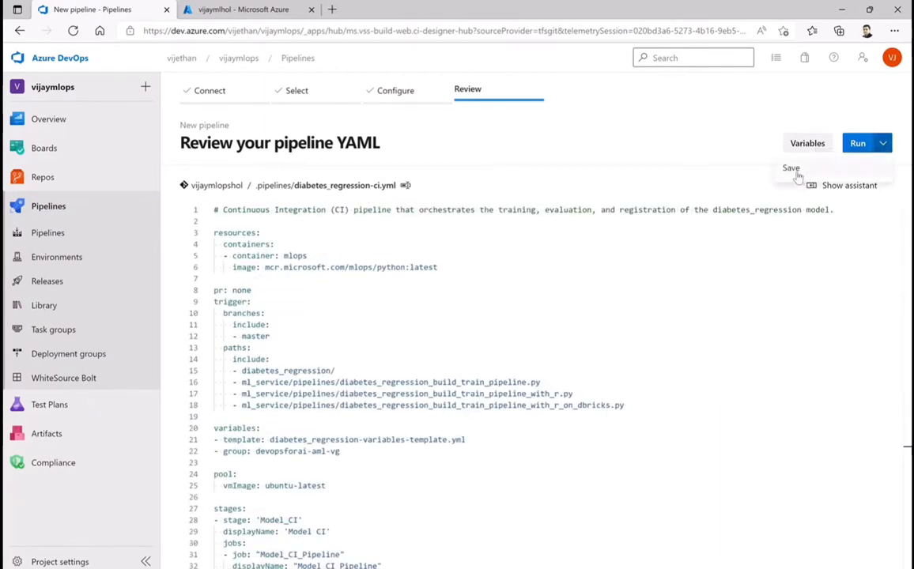
{"action": "left_click", "coordinate": [793, 171]}
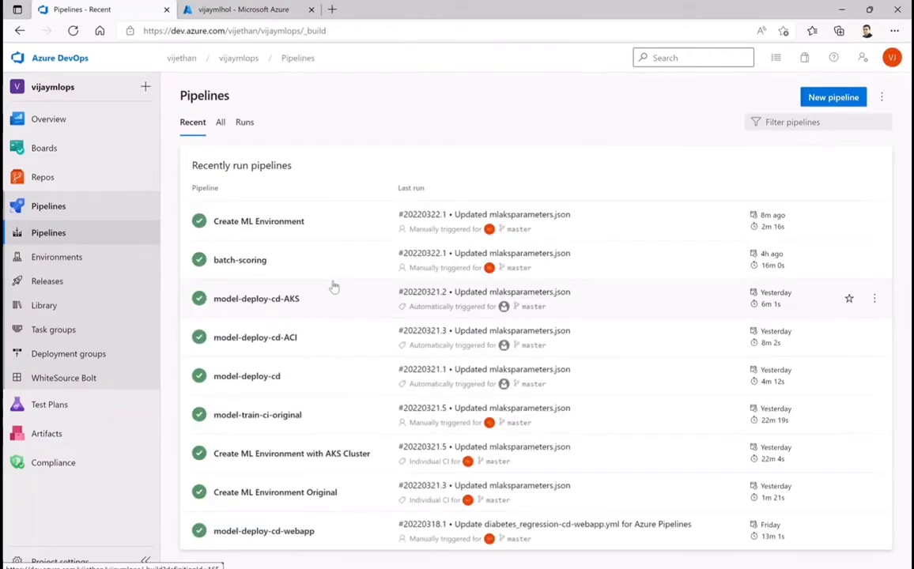
Find the new vijaymlopshol pipeline in the list of all pipelines and rename it to model-train-ci
{"action": "left_click", "coordinate": [221, 123]}
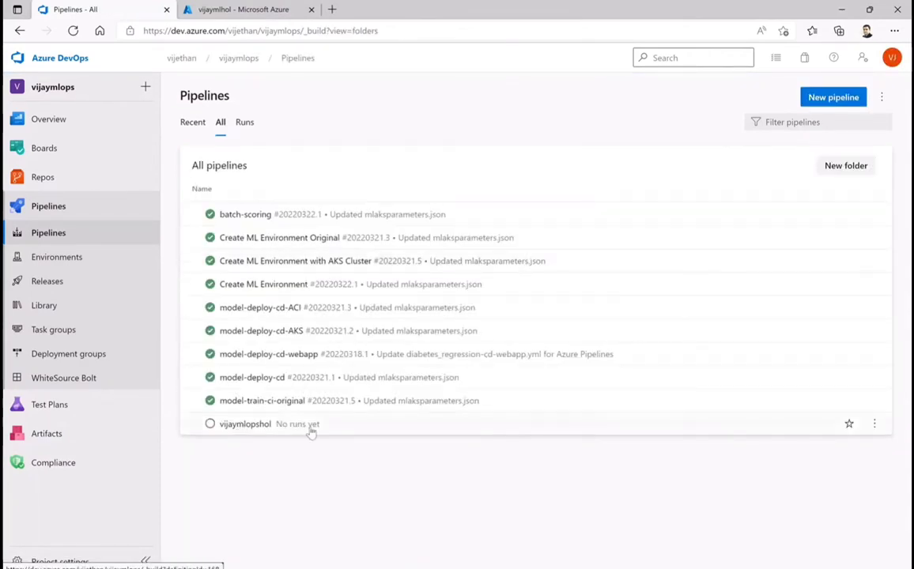
{"action": "left_click", "coordinate": [875, 424]}
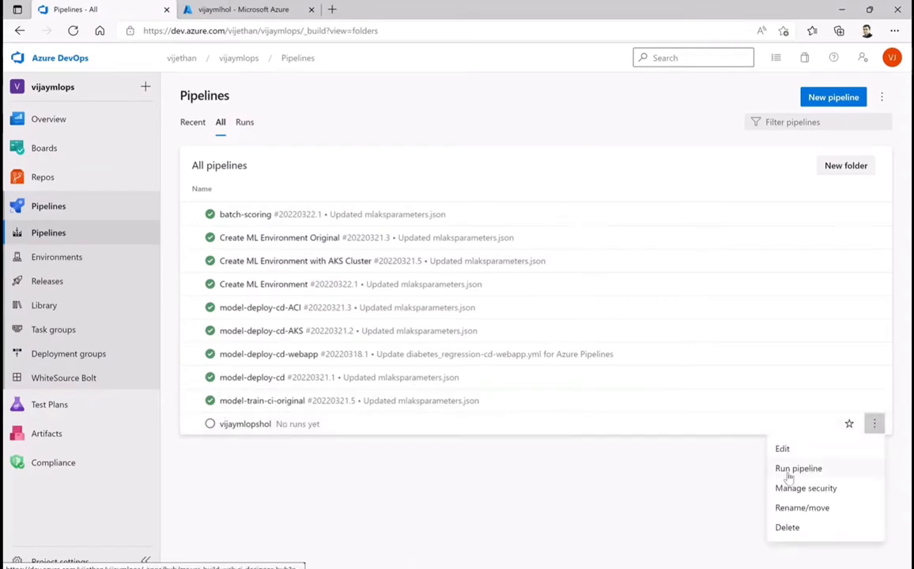
{"action": "left_click", "coordinate": [801, 508]}
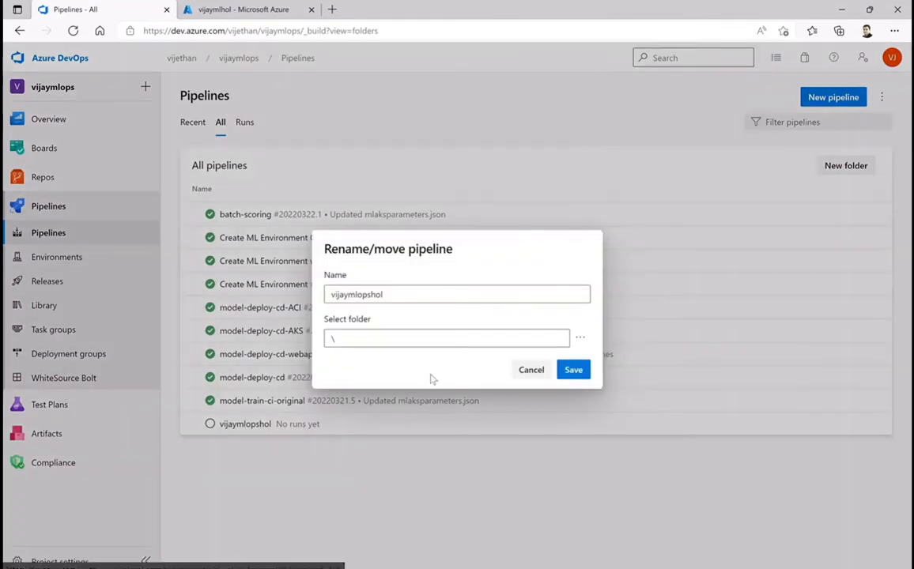
{"action": "double_click", "coordinate": [387, 294]}
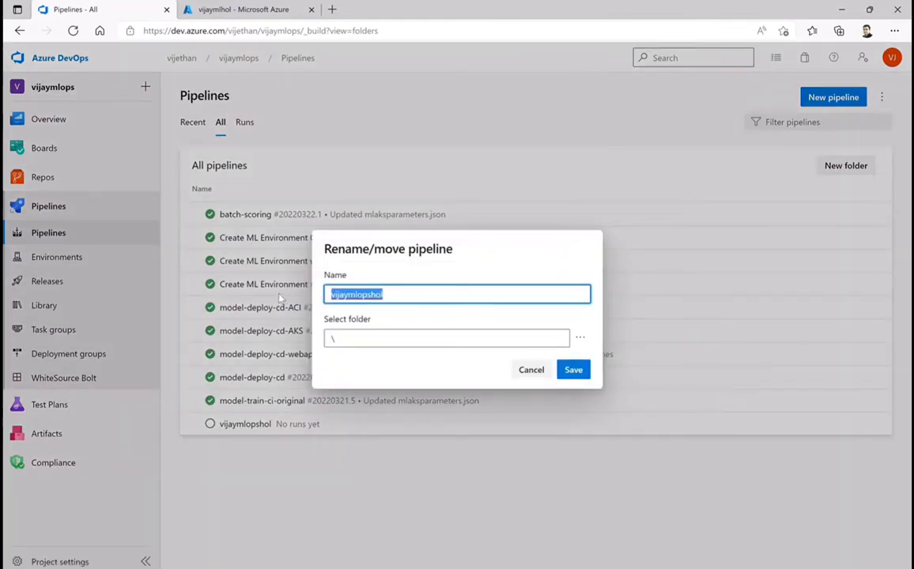
{"action": "type", "text": "vijay"}
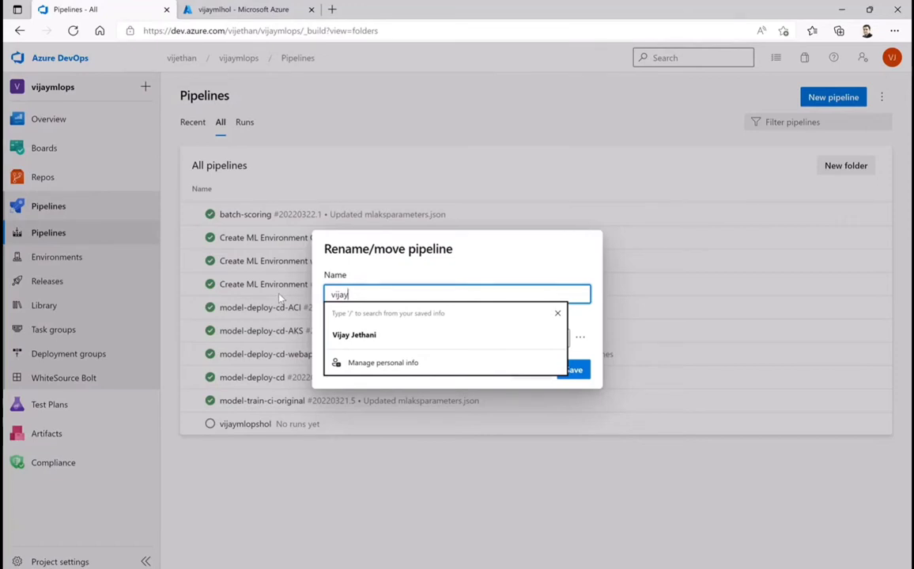
{"action": "key", "text": "BackSpace"}
{"action": "key", "text": "BackSpace"}
{"action": "key", "text": "BackSpace"}
{"action": "key", "text": "BackSpace"}
{"action": "key", "text": "BackSpace"}
{"action": "type", "text": "model"}
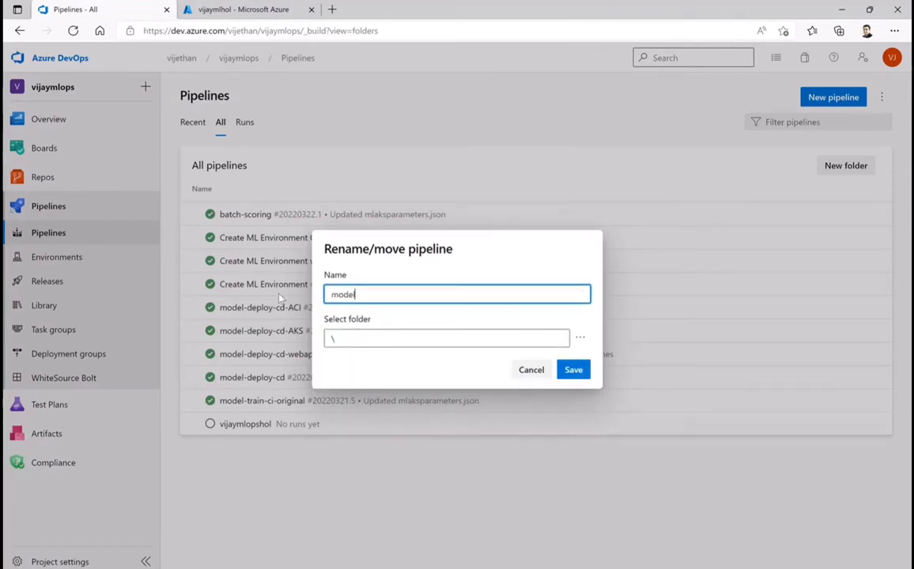
{"action": "type", "text": "-train-ci"}
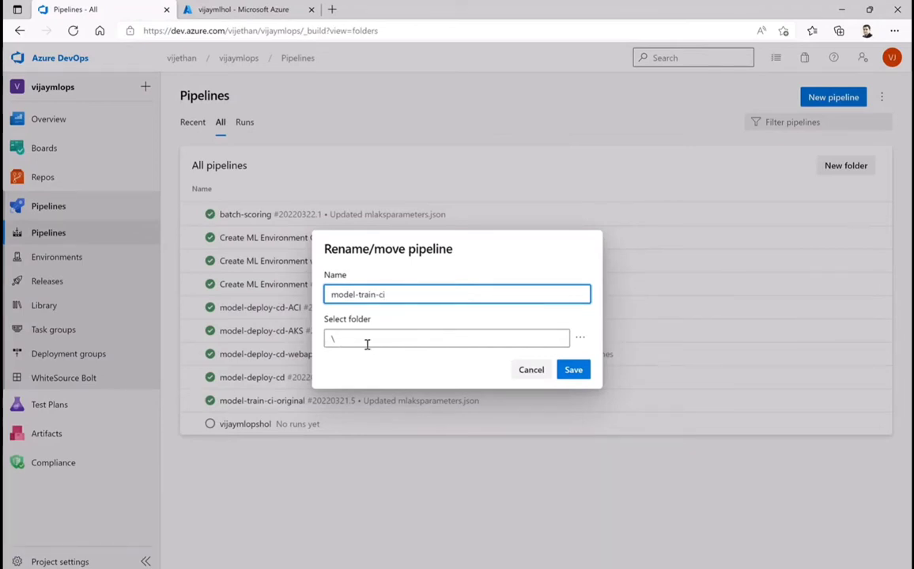
{"action": "left_click", "coordinate": [580, 369]}
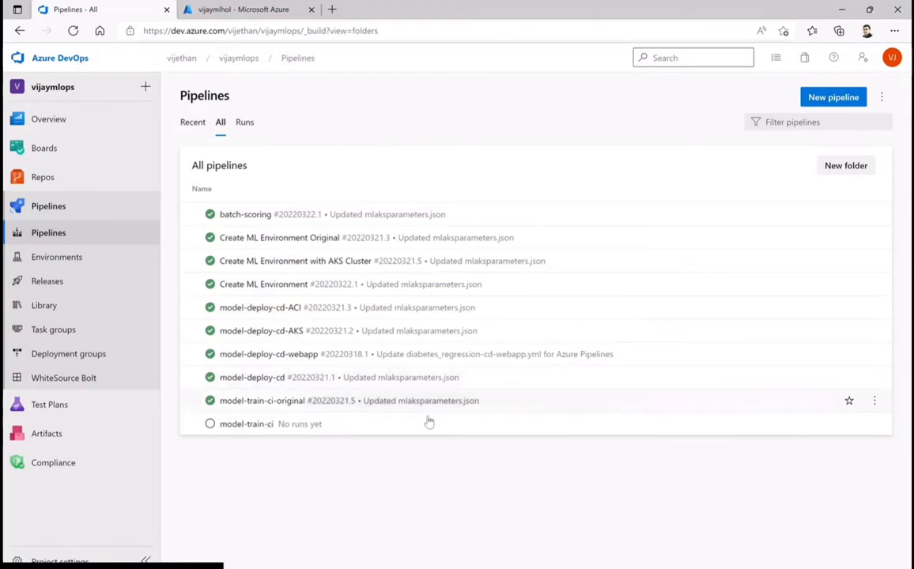
Open the model-train-ci pipeline for editing and validate its YAML
{"action": "left_click", "coordinate": [875, 424]}
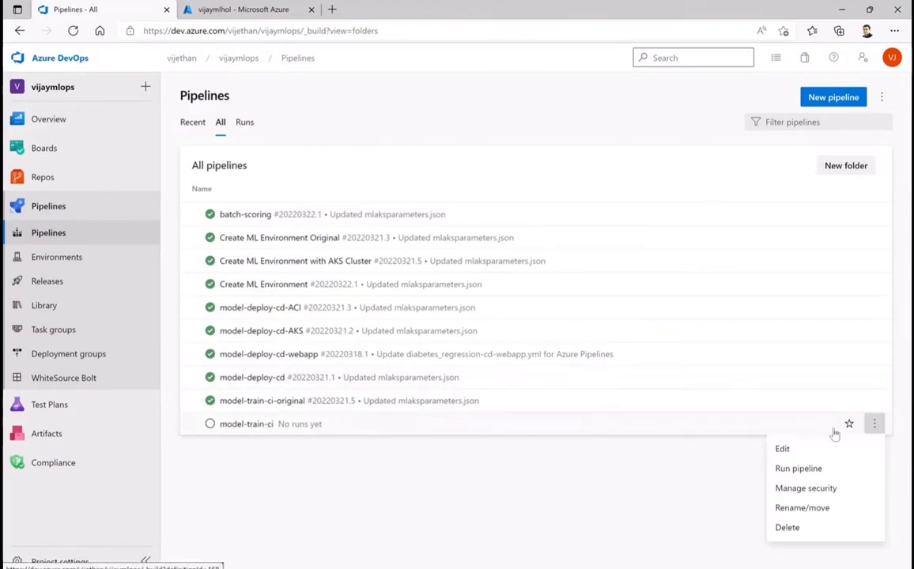
{"action": "left_click", "coordinate": [794, 449]}
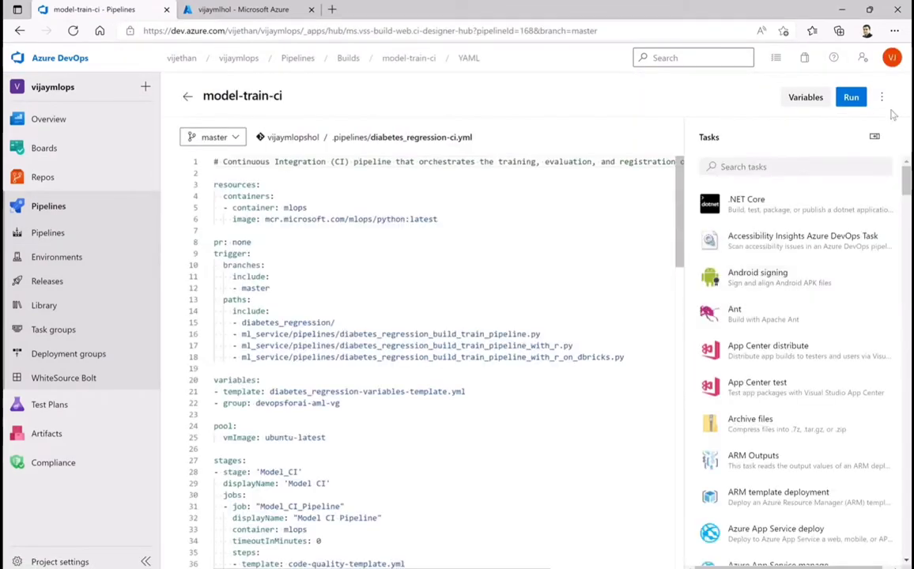
{"action": "left_click", "coordinate": [881, 97]}
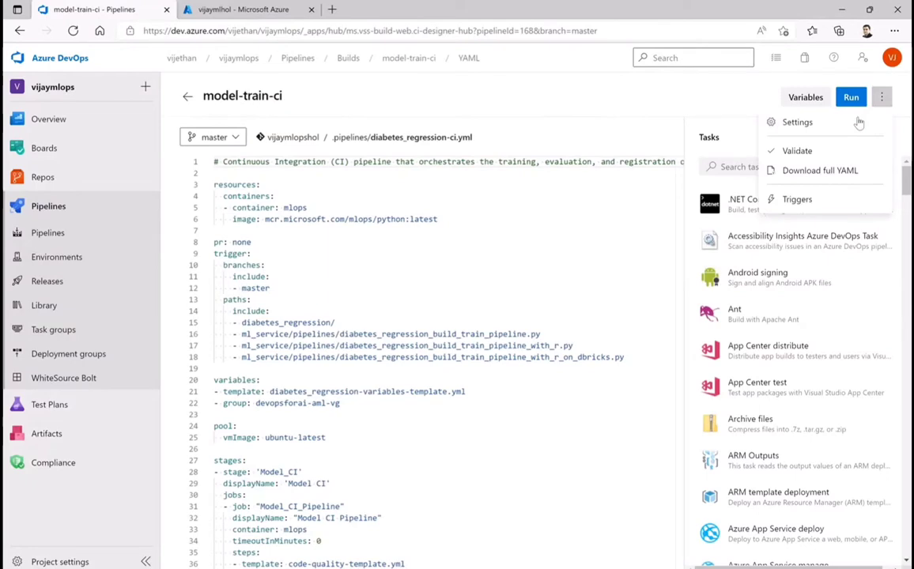
{"action": "left_click", "coordinate": [797, 151]}
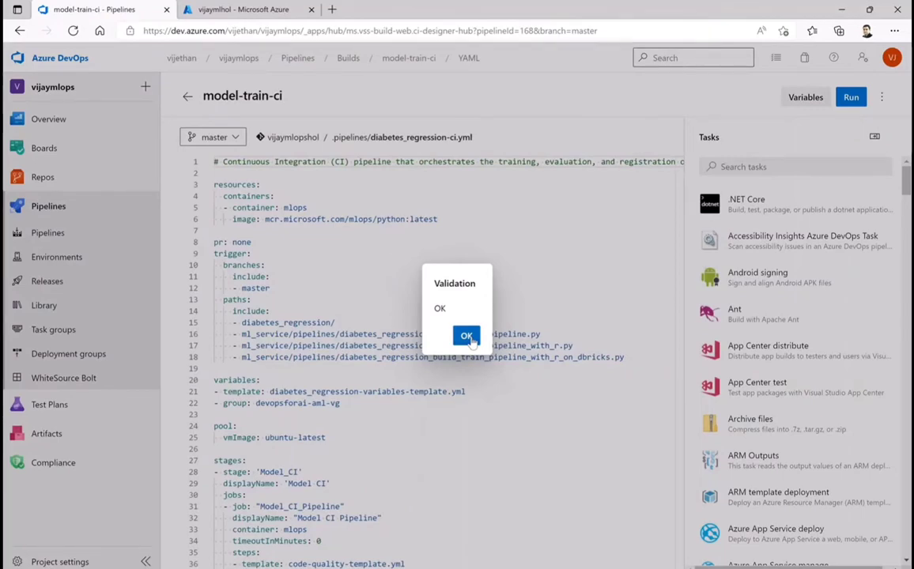
{"action": "left_click", "coordinate": [466, 337]}
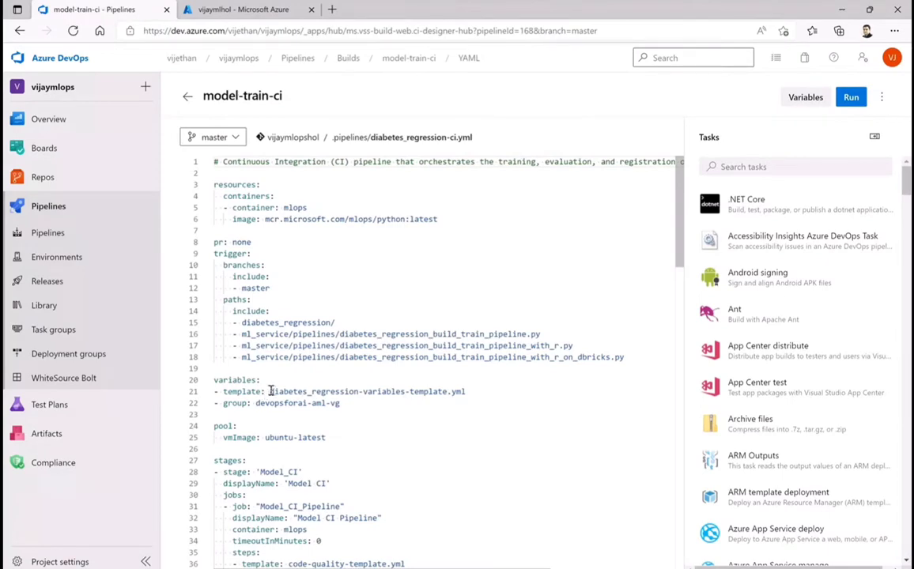
Review the model-train-ci YAML down to its last line, highlighting the diabetes_regression-variables-template.yml template and the devopsforai-aml-vg variable group
{"action": "left_click_drag", "start_coordinate": [270, 391], "coordinate": [469, 391]}
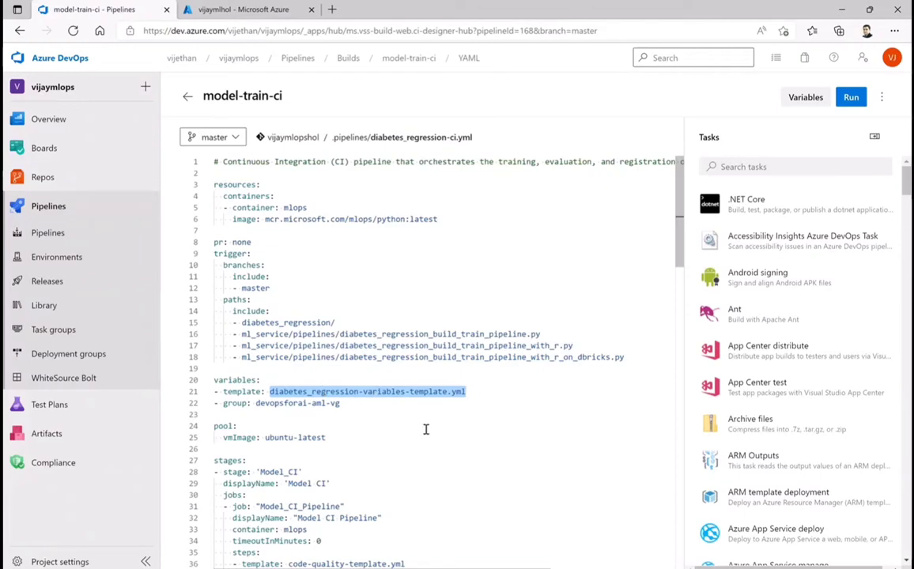
{"action": "left_click_drag", "start_coordinate": [256, 404], "coordinate": [353, 406]}
{"action": "scroll", "coordinate": [502, 425], "scroll_direction": "down", "scroll_amount": 5}
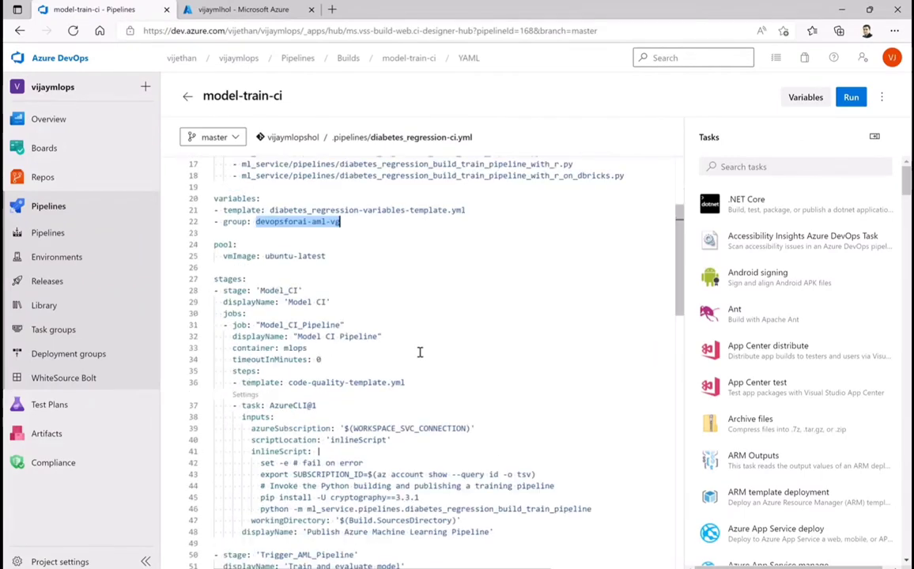
{"action": "scroll", "coordinate": [416, 298], "scroll_direction": "down", "scroll_amount": 2}
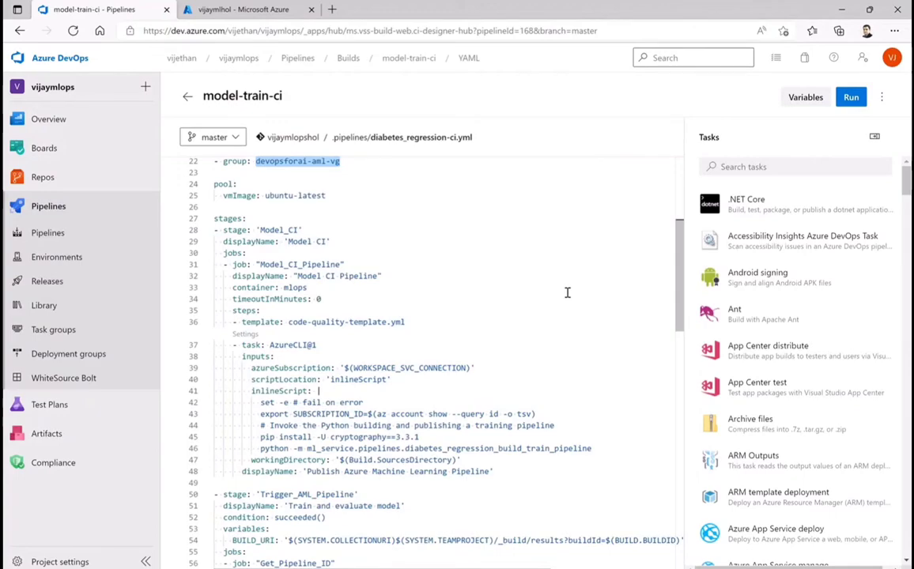
{"action": "scroll", "coordinate": [567, 293], "scroll_direction": "down", "scroll_amount": 3}
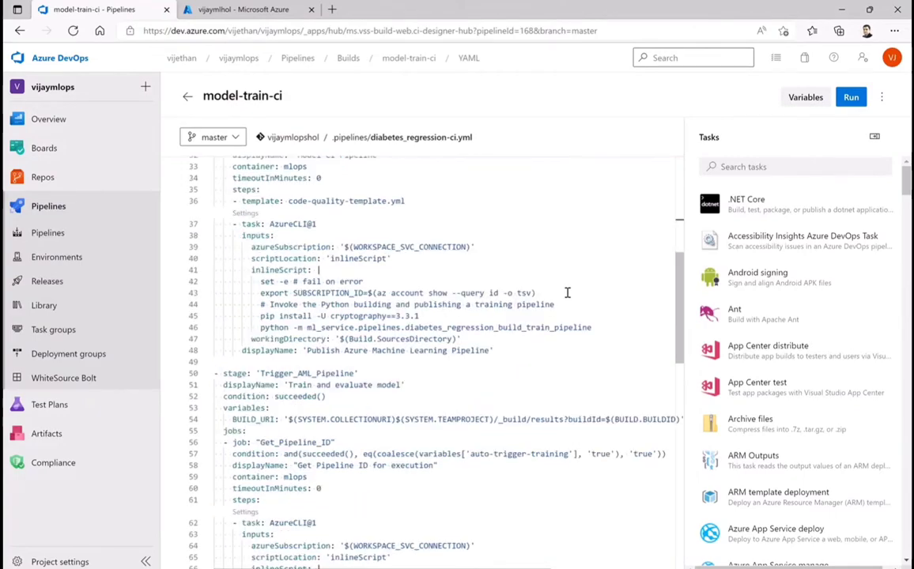
{"action": "scroll", "coordinate": [567, 292], "scroll_direction": "down", "scroll_amount": 2}
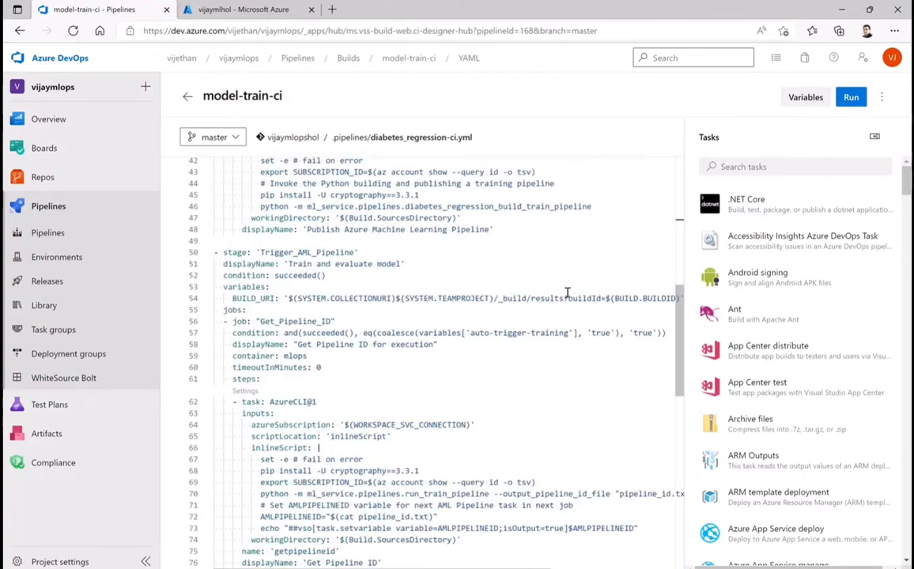
{"action": "scroll", "coordinate": [567, 292], "scroll_direction": "down", "scroll_amount": 2}
{"action": "scroll", "coordinate": [567, 293], "scroll_direction": "down", "scroll_amount": 3}
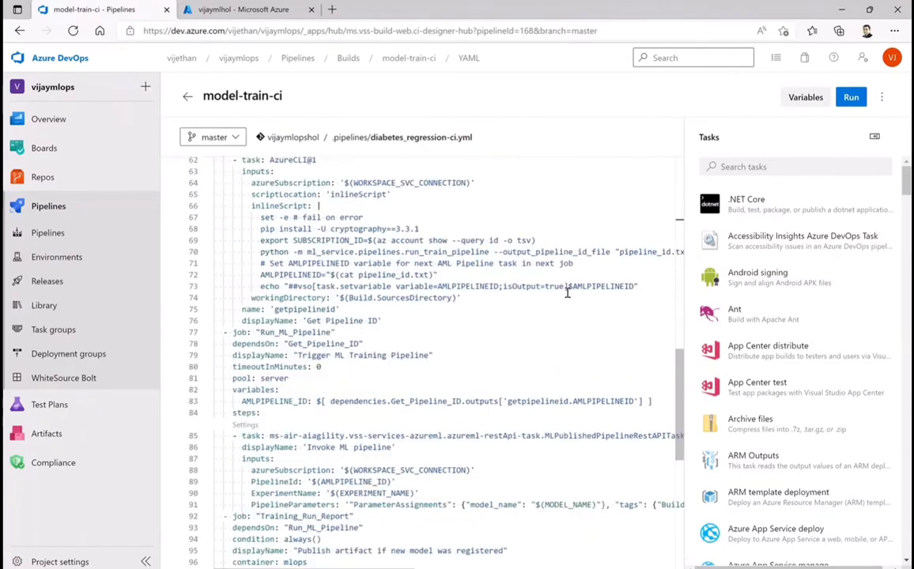
{"action": "scroll", "coordinate": [567, 293], "scroll_direction": "down", "scroll_amount": 4}
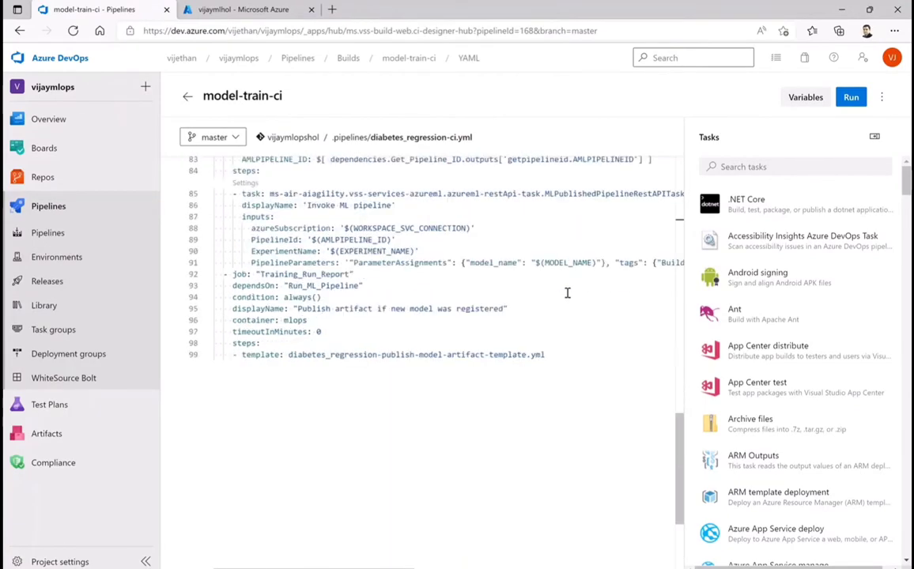
{"action": "left_click", "coordinate": [559, 354]}
Run the model-train-ci pipeline on the master branch with the default advanced options
{"action": "left_click", "coordinate": [884, 104]}
{"action": "left_click", "coordinate": [689, 102]}
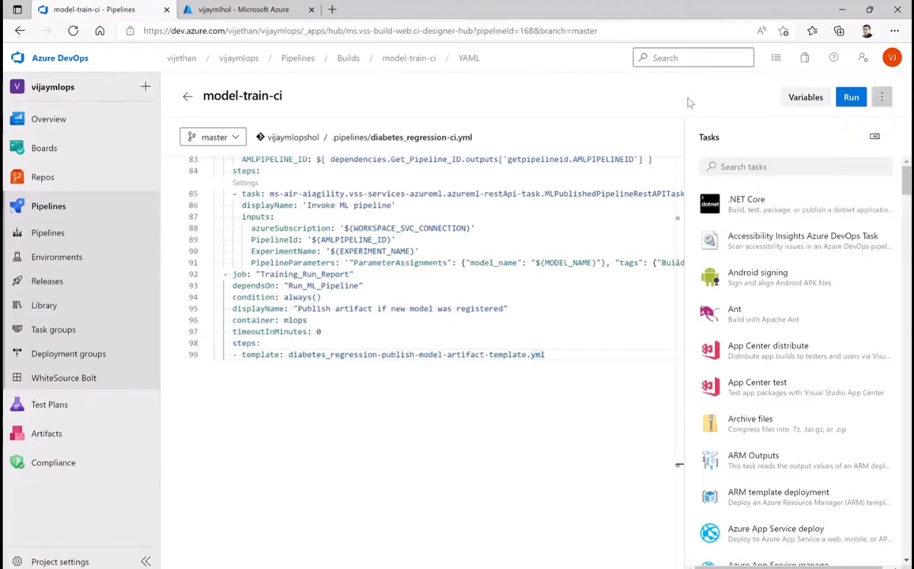
{"action": "left_click", "coordinate": [851, 98]}
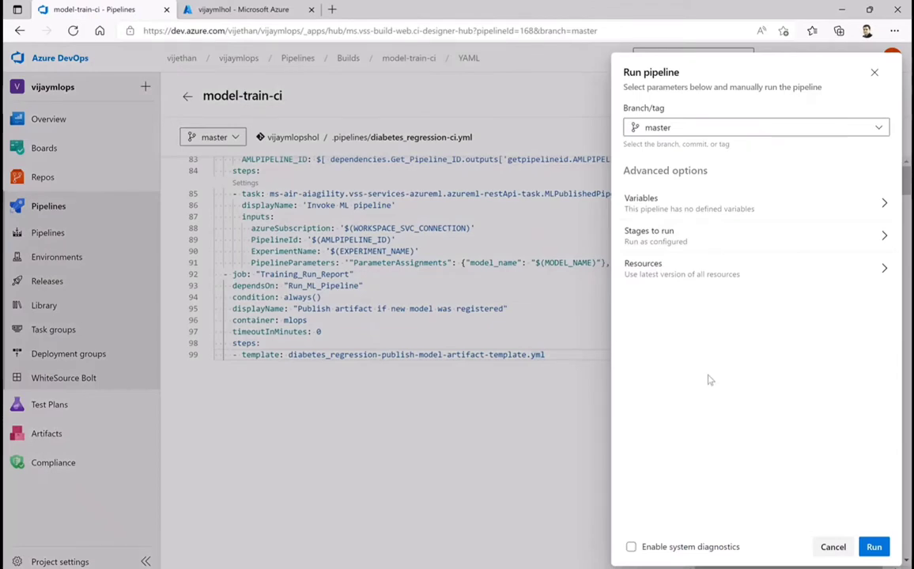
{"action": "left_click", "coordinate": [874, 546]}
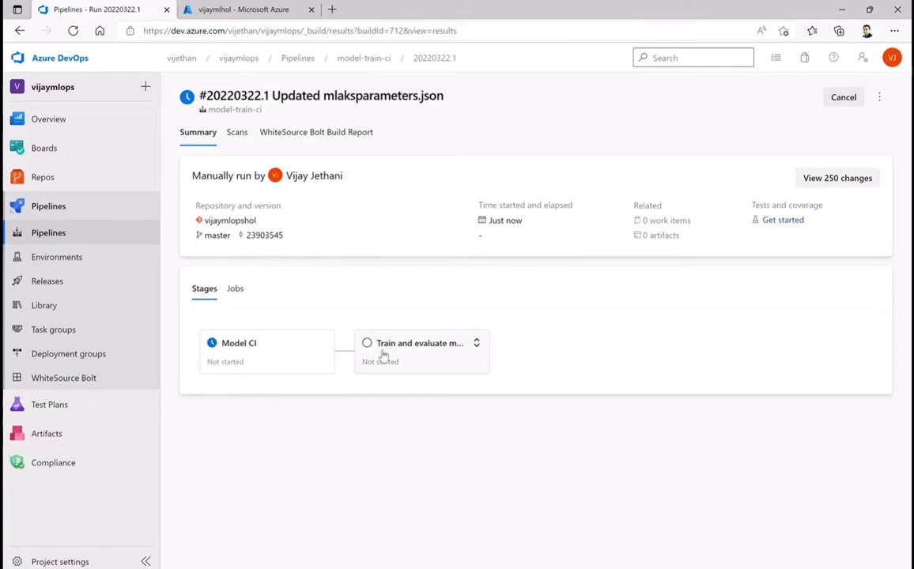
Open the run's Model CI stage and permit the pipeline to use the devopsforai-aml-vg variable group
{"action": "left_click", "coordinate": [246, 357]}
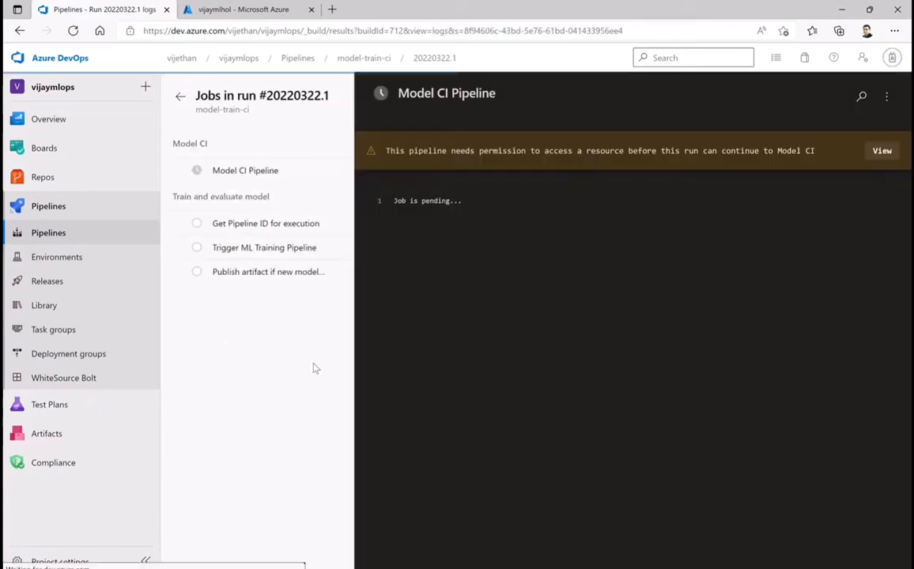
{"action": "left_click", "coordinate": [882, 151]}
{"action": "left_click", "coordinate": [864, 125]}
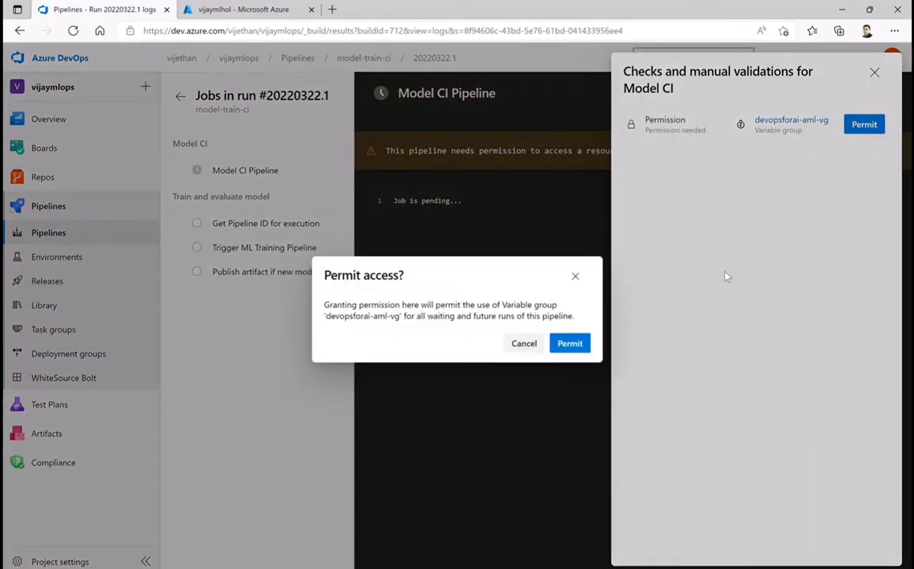
{"action": "left_click", "coordinate": [578, 345]}
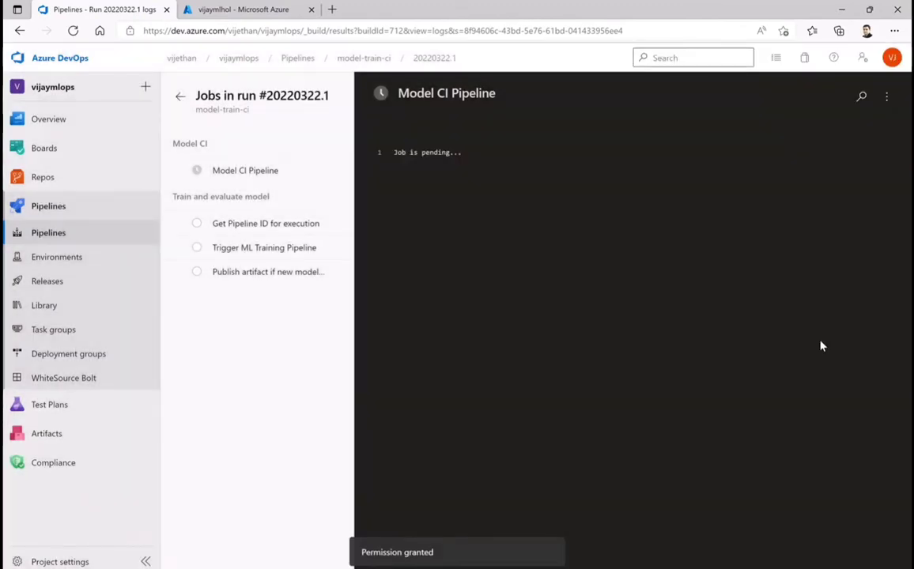
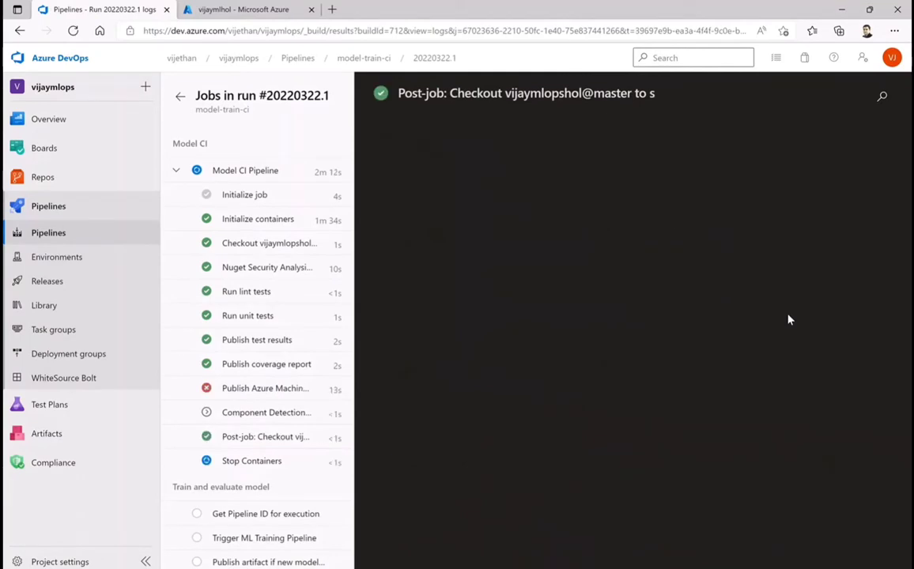
Examine the Publish Azure Machine Learning Pipeline task log, and check the project's list of service connections
{"action": "left_click", "coordinate": [230, 390]}
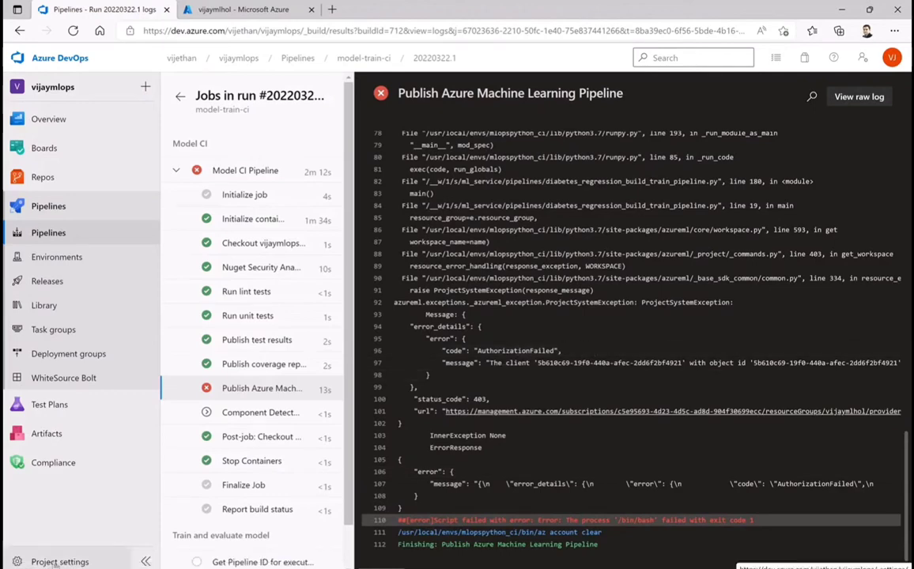
{"action": "left_click", "coordinate": [56, 562]}
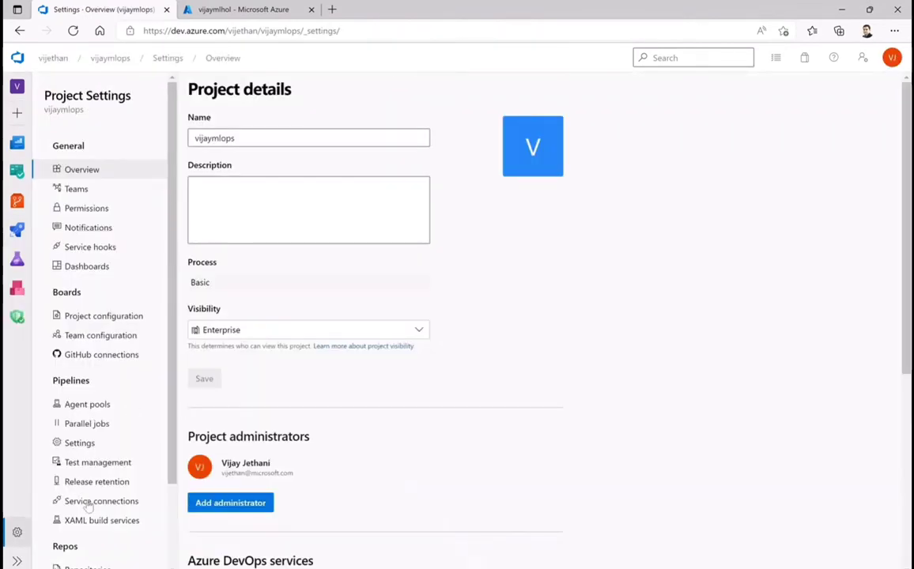
{"action": "left_click", "coordinate": [96, 502]}
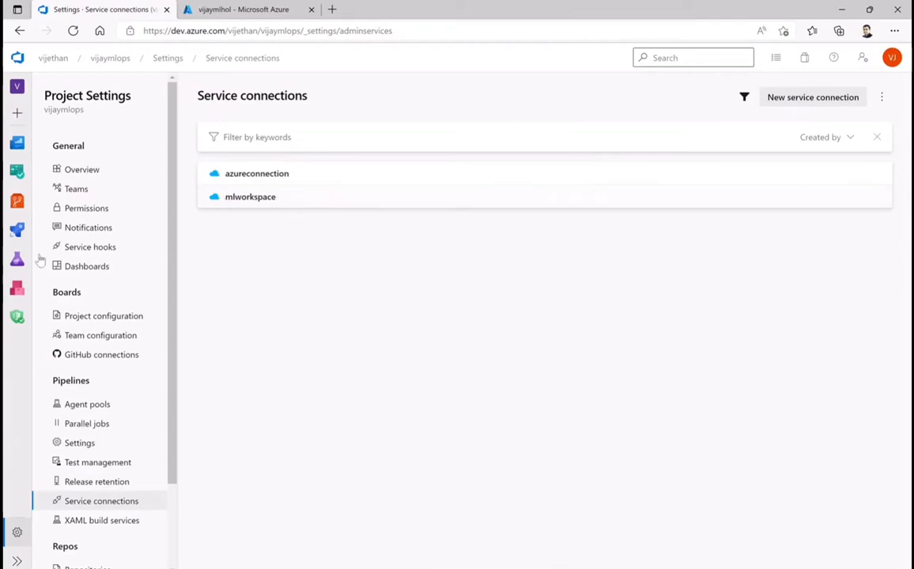
Return to the failed model-train-ci run 20220322.1 and reopen the log of its Publish Azure Machine Learning Pipeline task
{"action": "left_click", "coordinate": [17, 229]}
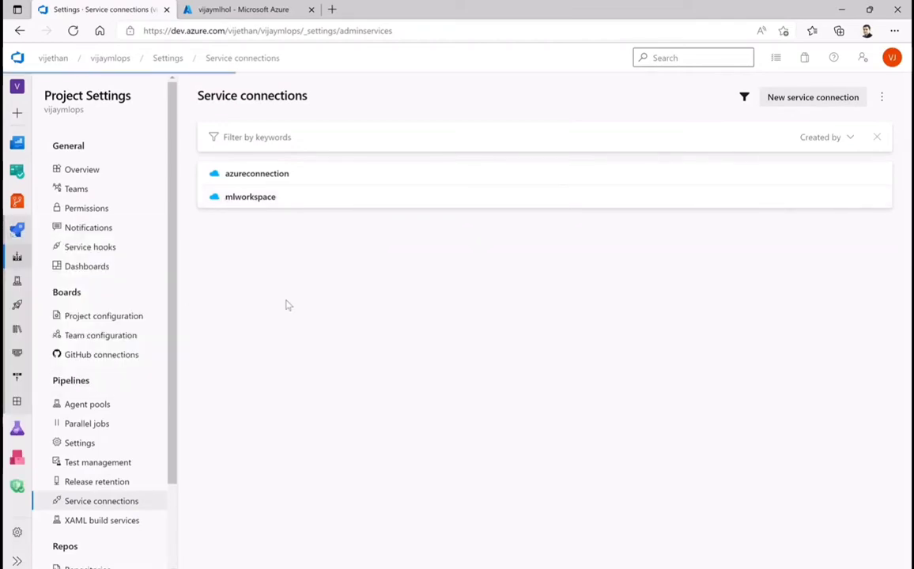
{"action": "left_click", "coordinate": [246, 221]}
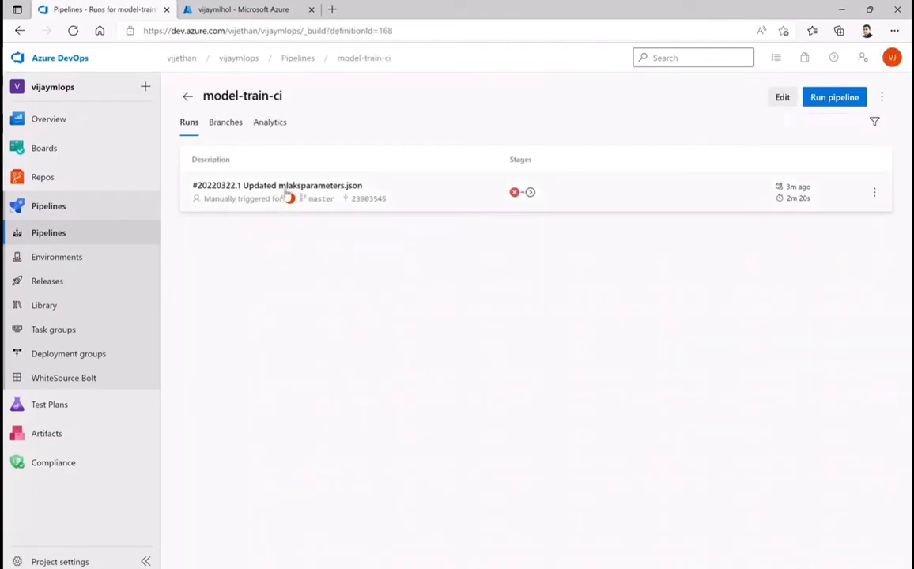
{"action": "left_click", "coordinate": [285, 197]}
{"action": "scroll", "coordinate": [259, 475], "scroll_direction": "down", "scroll_amount": 1}
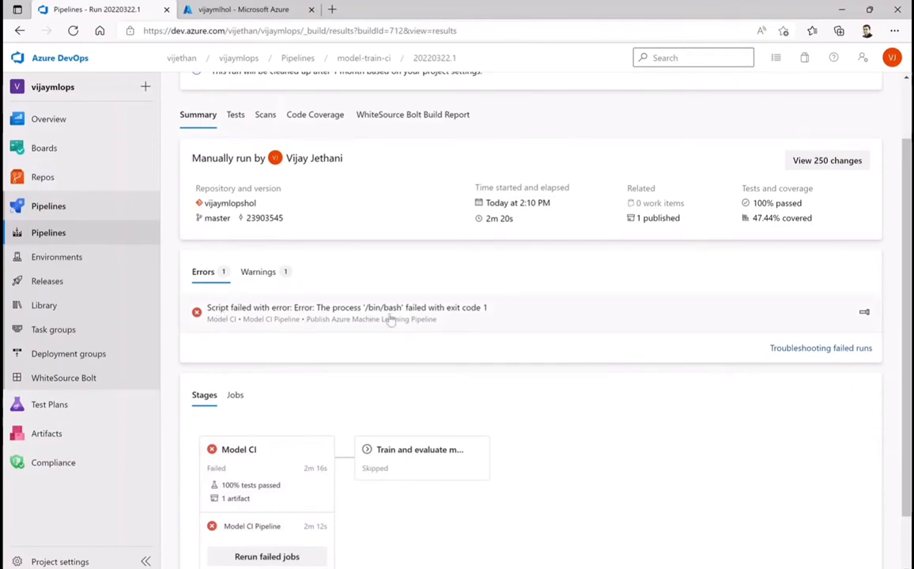
{"action": "scroll", "coordinate": [275, 465], "scroll_direction": "down", "scroll_amount": 1}
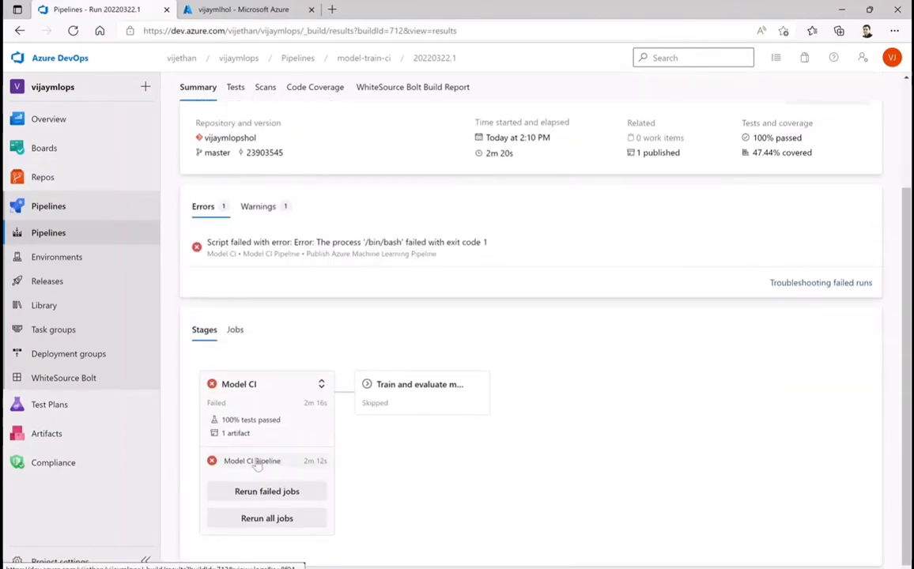
{"action": "left_click", "coordinate": [253, 462]}
{"action": "left_click", "coordinate": [237, 391]}
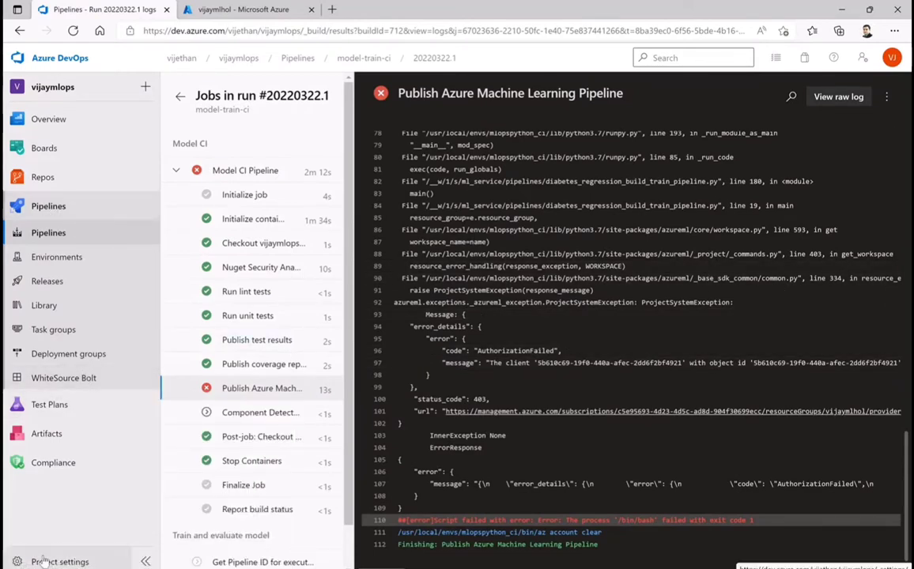
Open the mlworkspace service connection from the project settings
{"action": "left_click", "coordinate": [47, 560]}
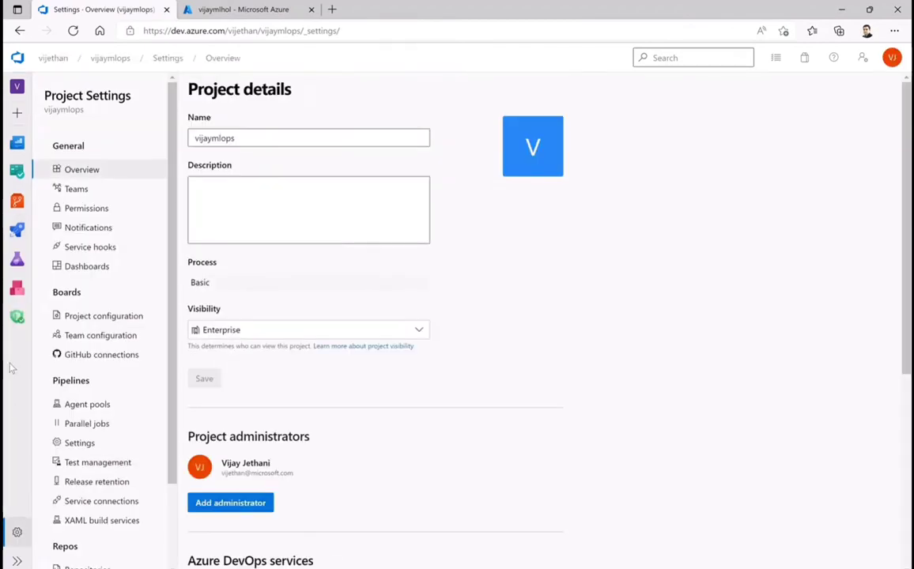
{"action": "left_click", "coordinate": [87, 508]}
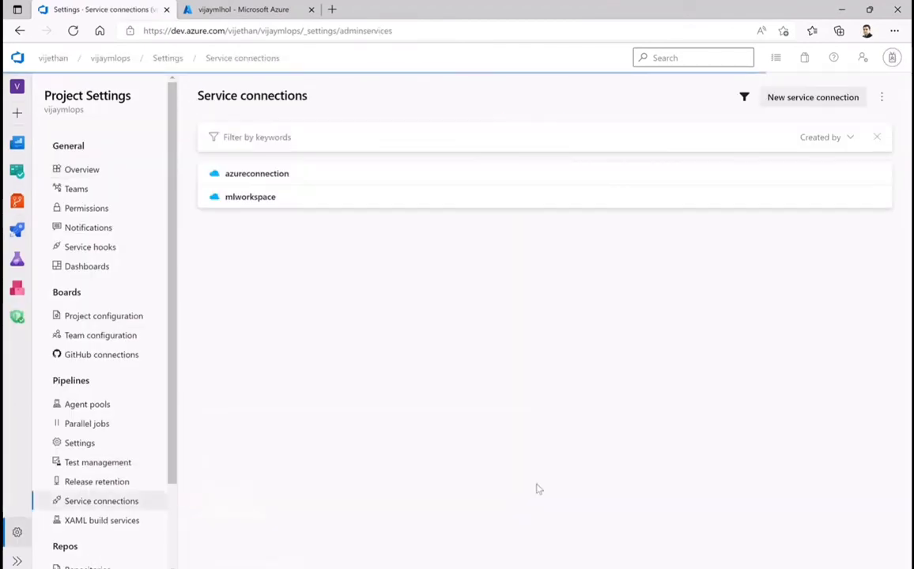
{"action": "left_click", "coordinate": [255, 203]}
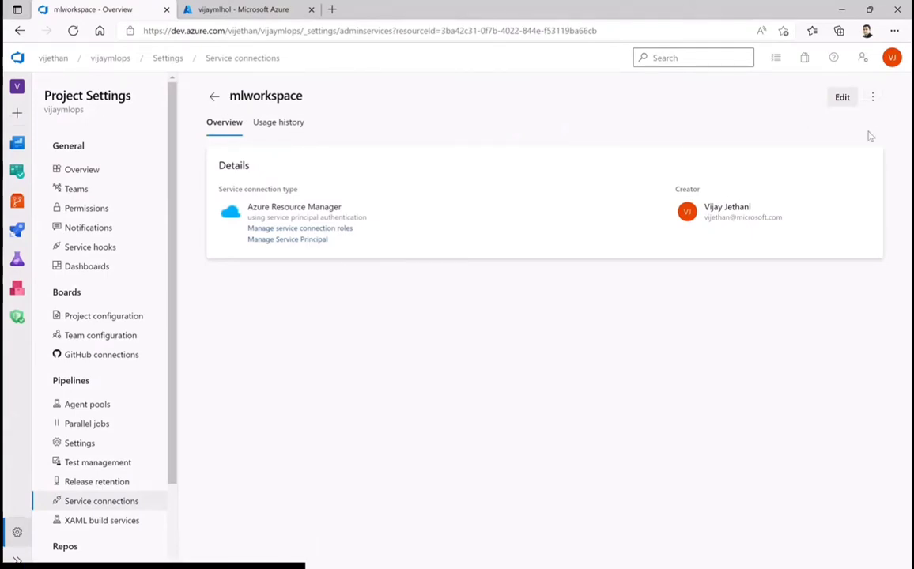
{"action": "left_click", "coordinate": [215, 98]}
{"action": "left_click", "coordinate": [248, 199]}
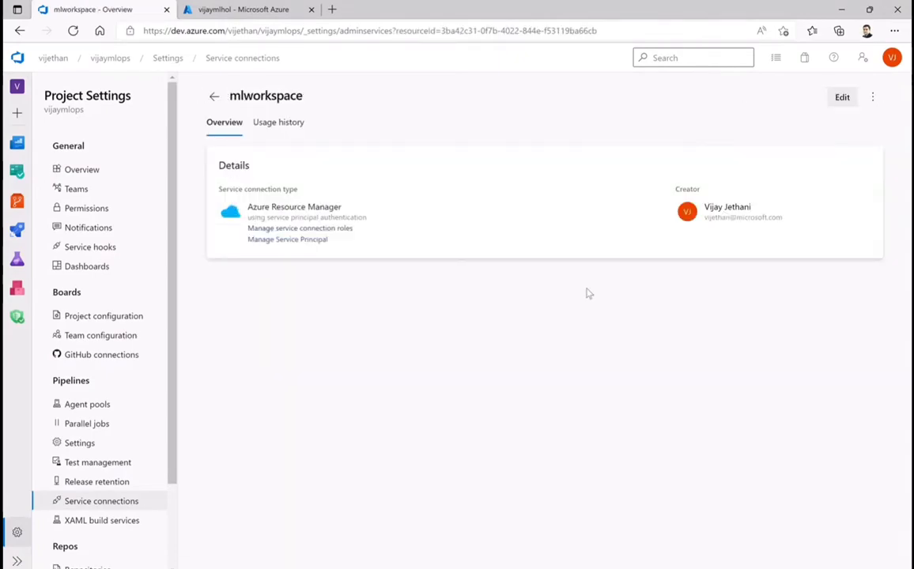
Set the mlworkspace service connection's resource group and Machine Learning workspace to vijaymlhol, verify the connection and save it
{"action": "left_click", "coordinate": [843, 98]}
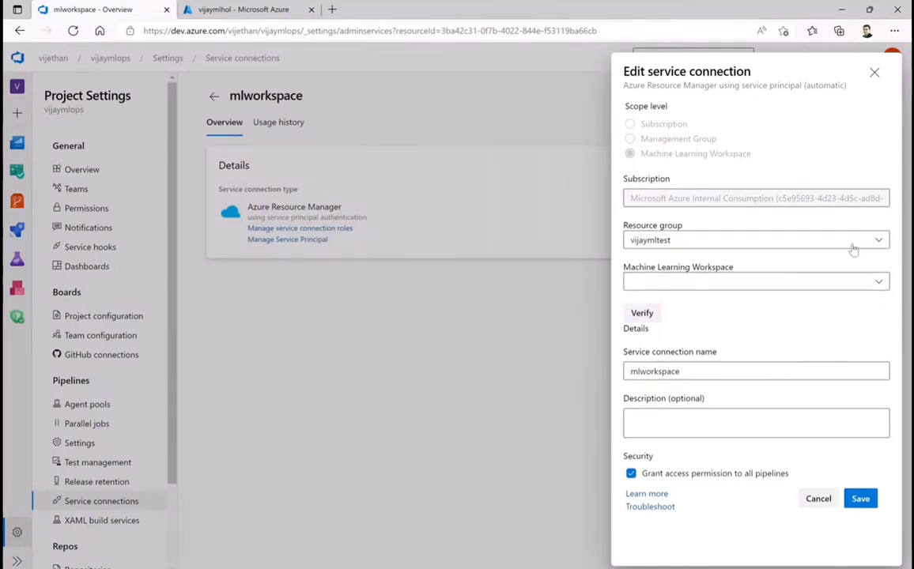
{"action": "left_click", "coordinate": [698, 243]}
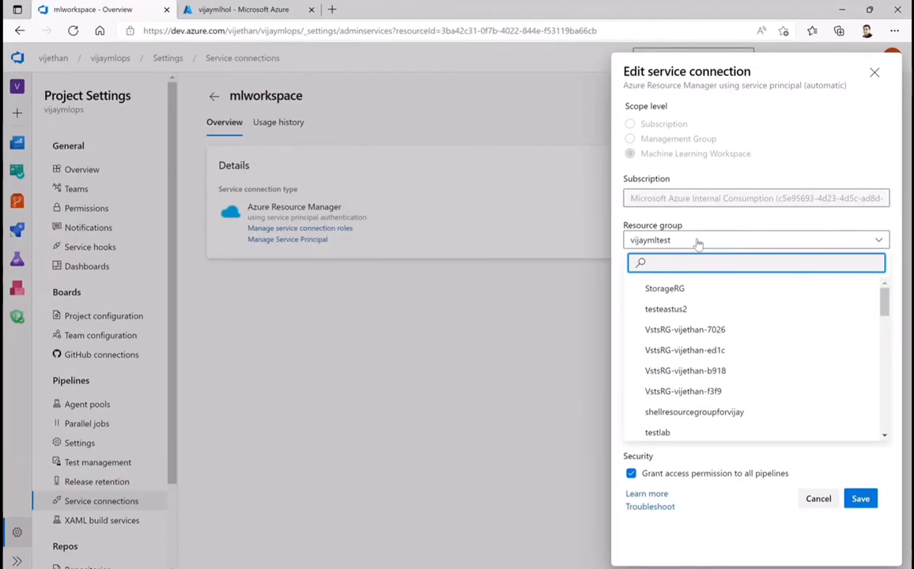
{"action": "type", "text": "vijaymlhol"}
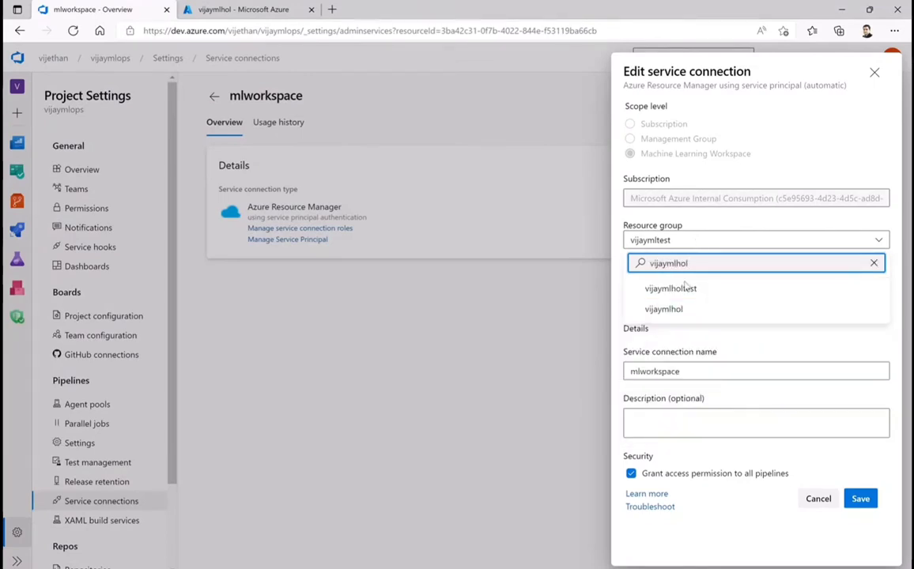
{"action": "left_click", "coordinate": [665, 310]}
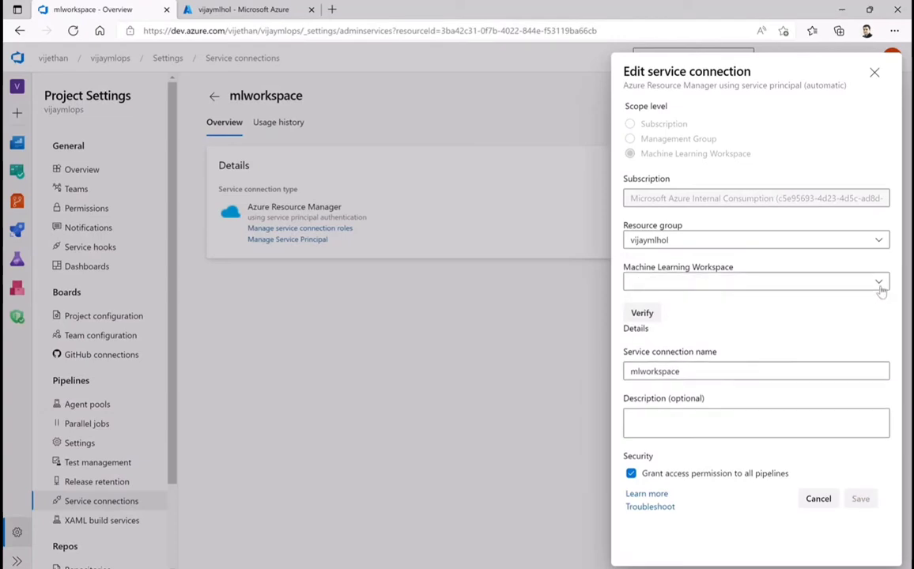
{"action": "left_click", "coordinate": [880, 290]}
{"action": "left_click", "coordinate": [655, 308]}
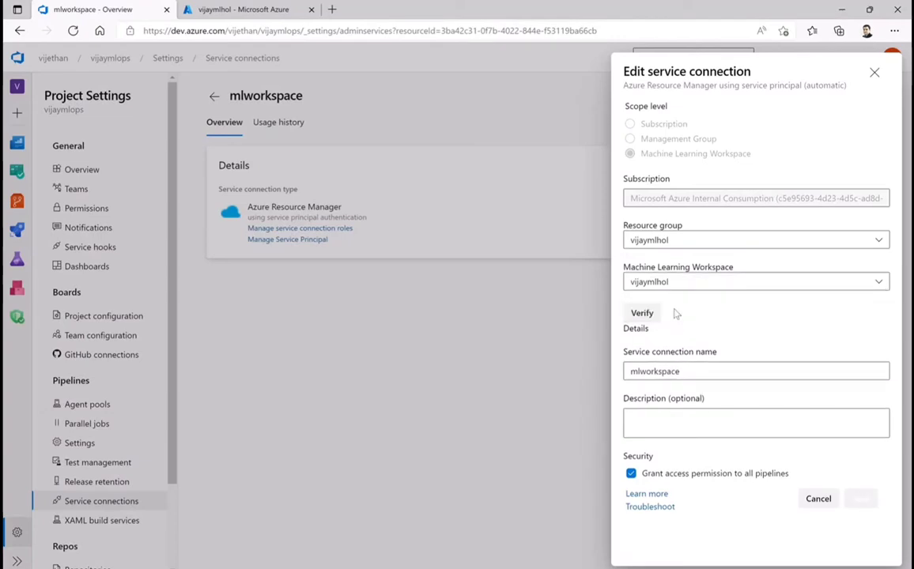
{"action": "left_click", "coordinate": [644, 314]}
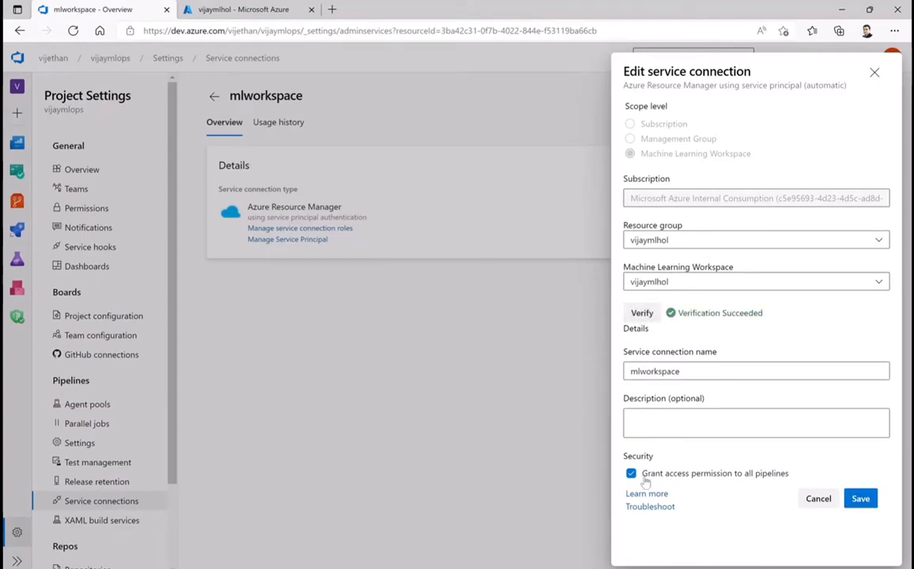
{"action": "left_click", "coordinate": [859, 498]}
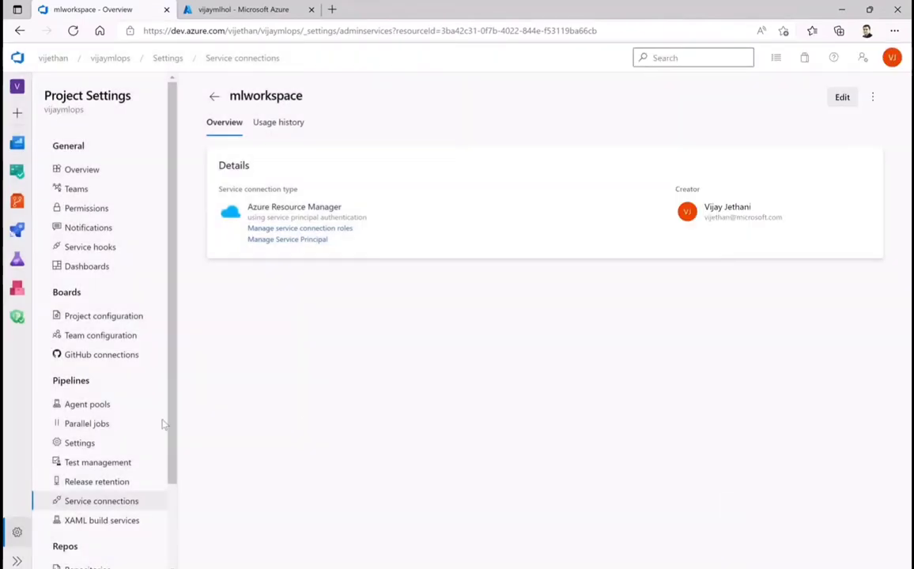
Run the model-train-ci pipeline again on the master branch and open the new run's Model CI stage
{"action": "left_click", "coordinate": [17, 230]}
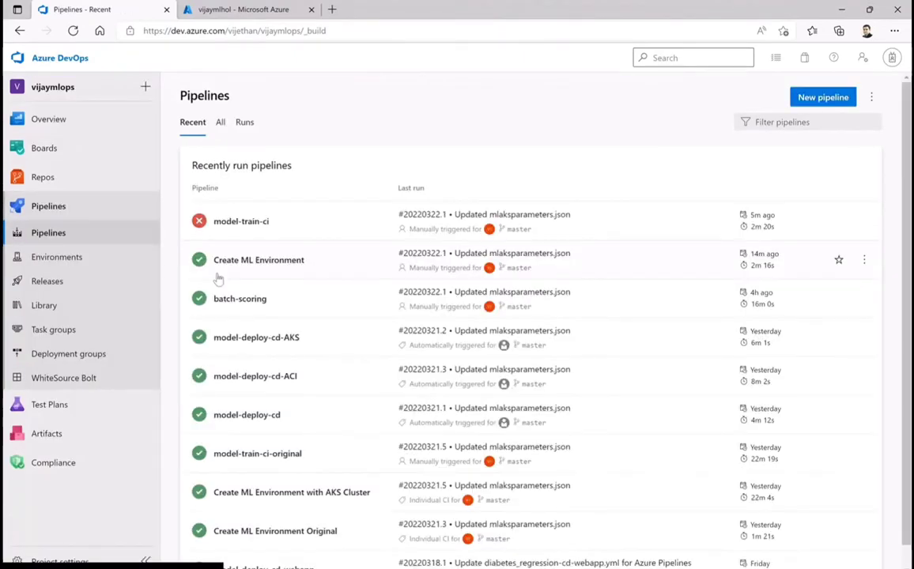
{"action": "left_click", "coordinate": [864, 222]}
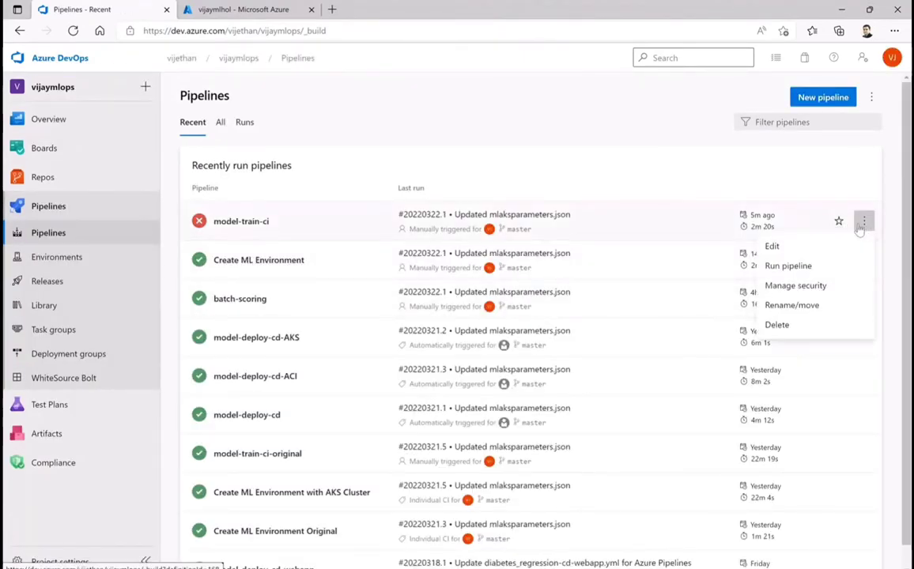
{"action": "left_click", "coordinate": [787, 267]}
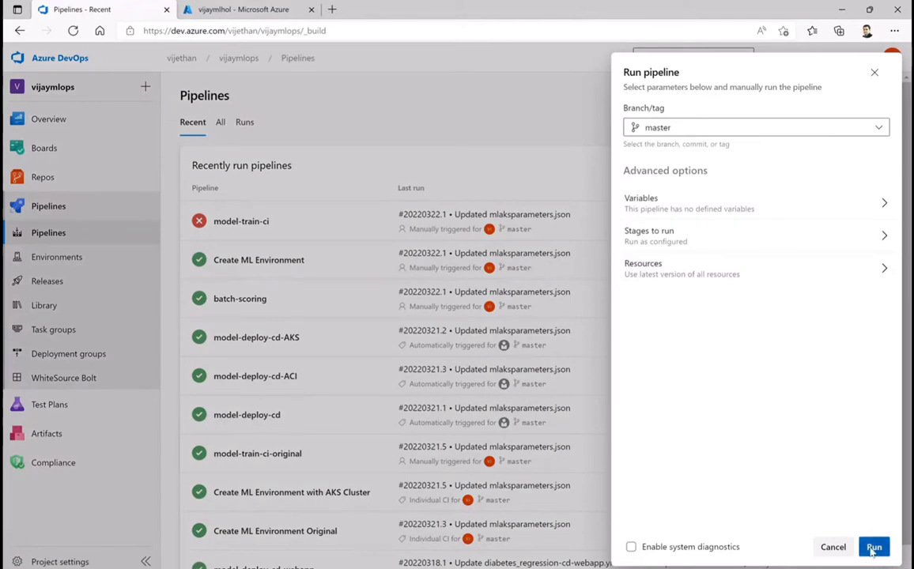
{"action": "left_click", "coordinate": [874, 547]}
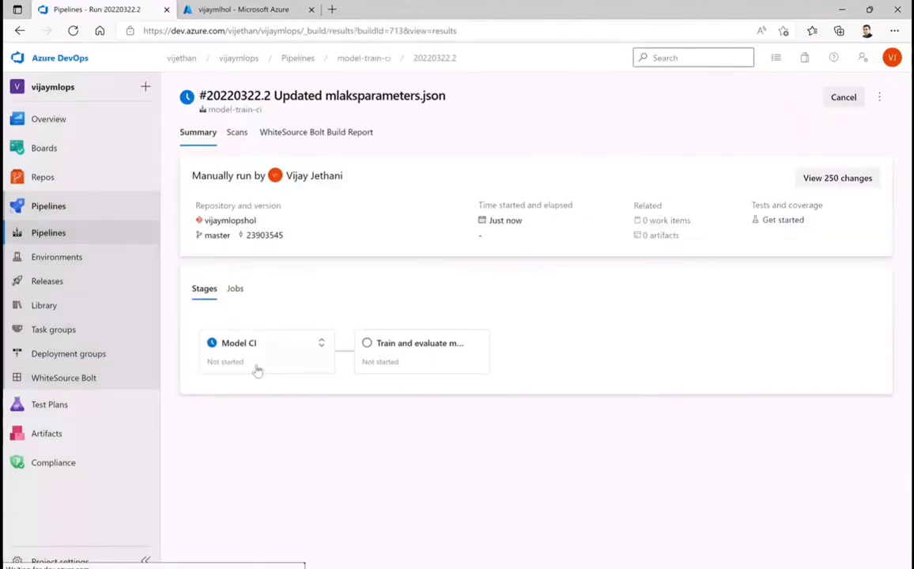
{"action": "left_click", "coordinate": [250, 352]}
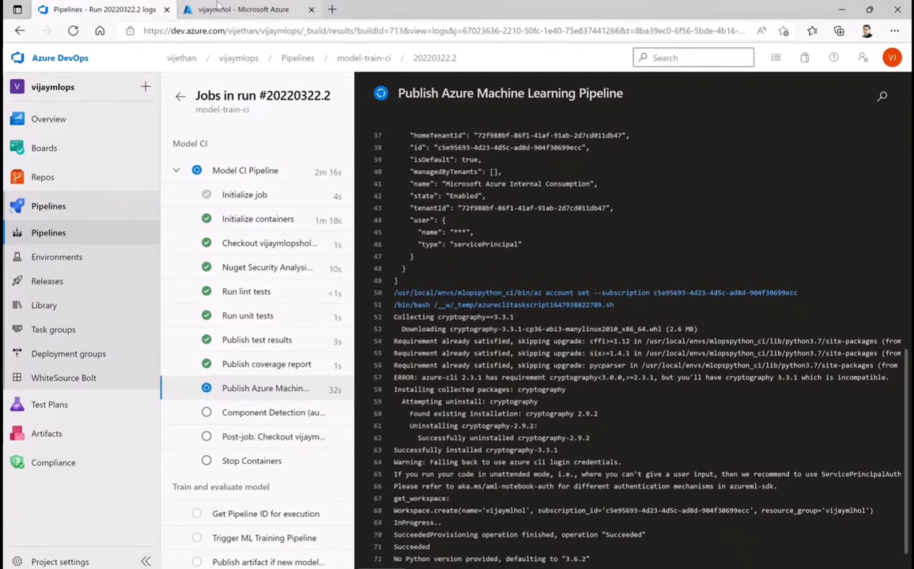
Switch to the Azure portal, launch Machine Learning Studio for the vijaymlhol workspace and view its pipeline runs
{"action": "left_click", "coordinate": [221, 10]}
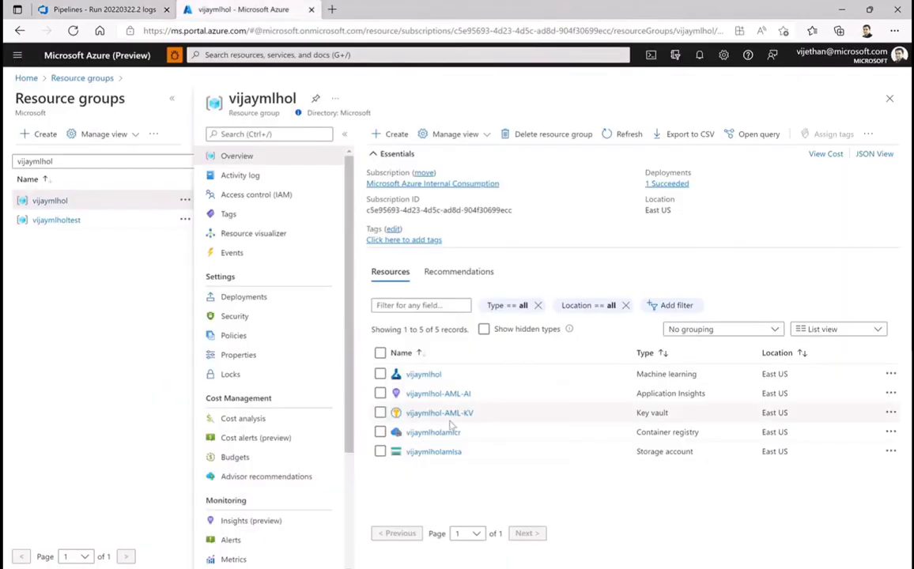
{"action": "left_click", "coordinate": [421, 374]}
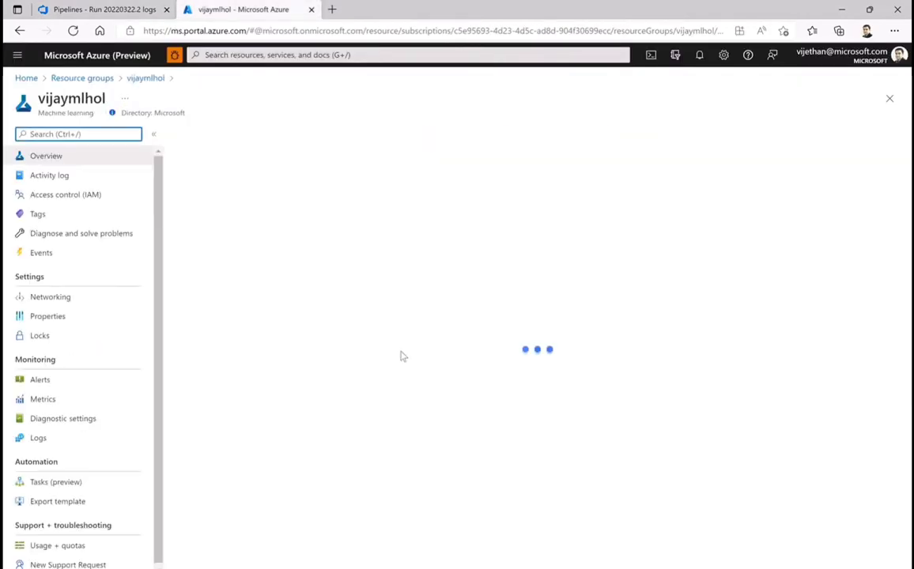
{"action": "left_click", "coordinate": [524, 351]}
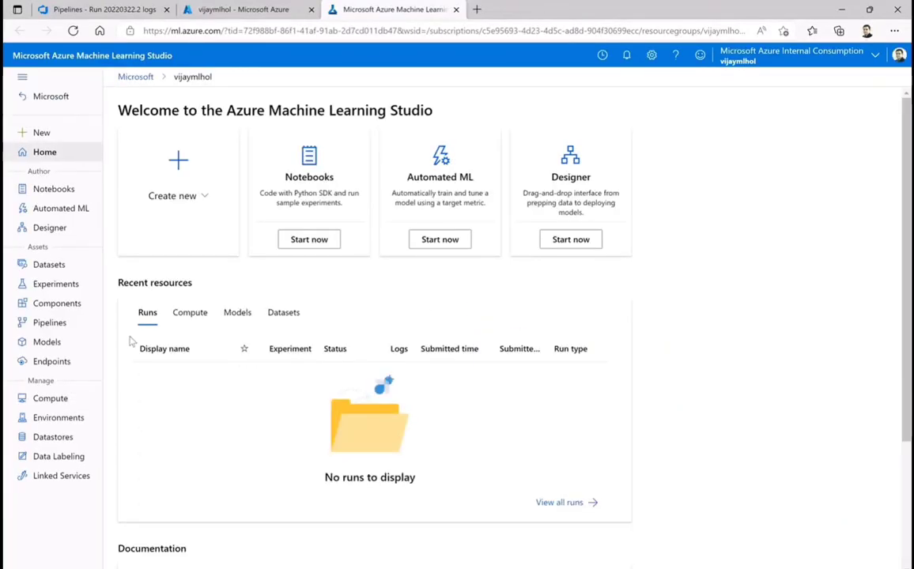
{"action": "left_click", "coordinate": [50, 323]}
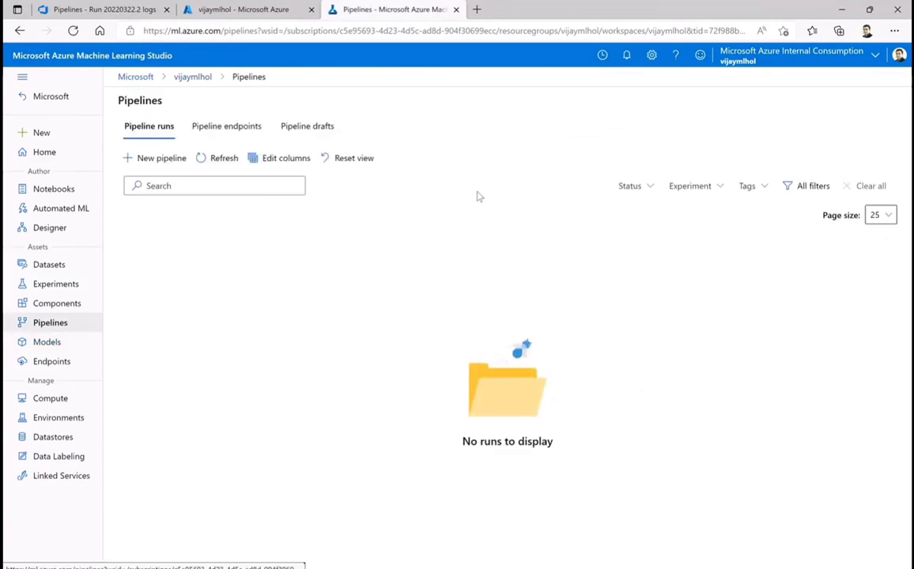
Check the workspace's pipeline endpoints in Machine Learning Studio
{"action": "left_click", "coordinate": [229, 10]}
{"action": "left_click", "coordinate": [352, 10]}
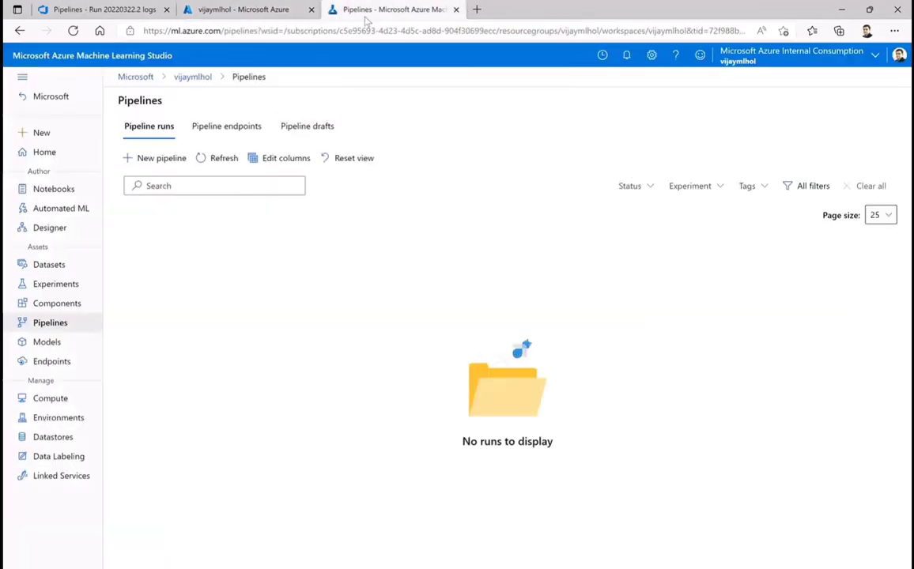
{"action": "left_click", "coordinate": [227, 128]}
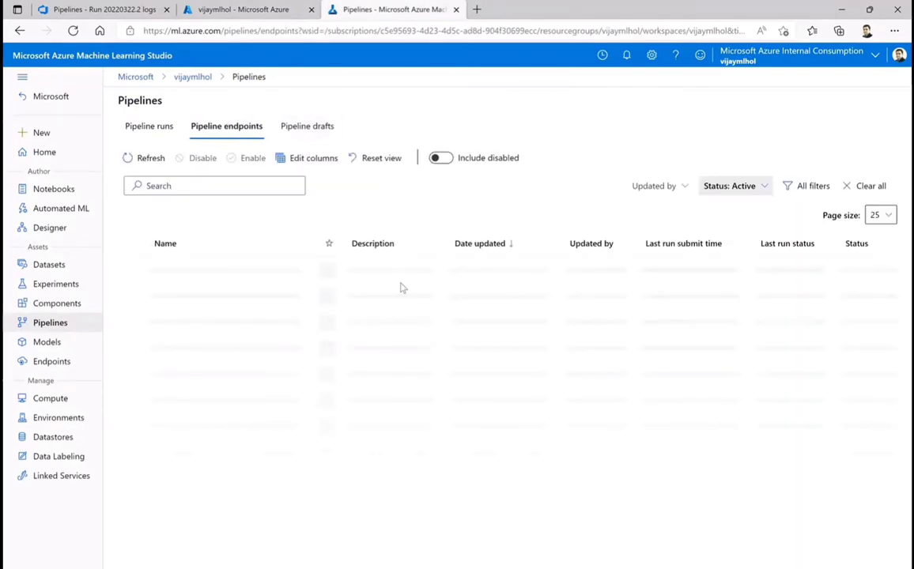
Switch back to Azure DevOps and review the Publish Azure Machine Learning Pipeline task log of run 20220322.2
{"action": "left_click", "coordinate": [207, 9]}
{"action": "left_click", "coordinate": [101, 9]}
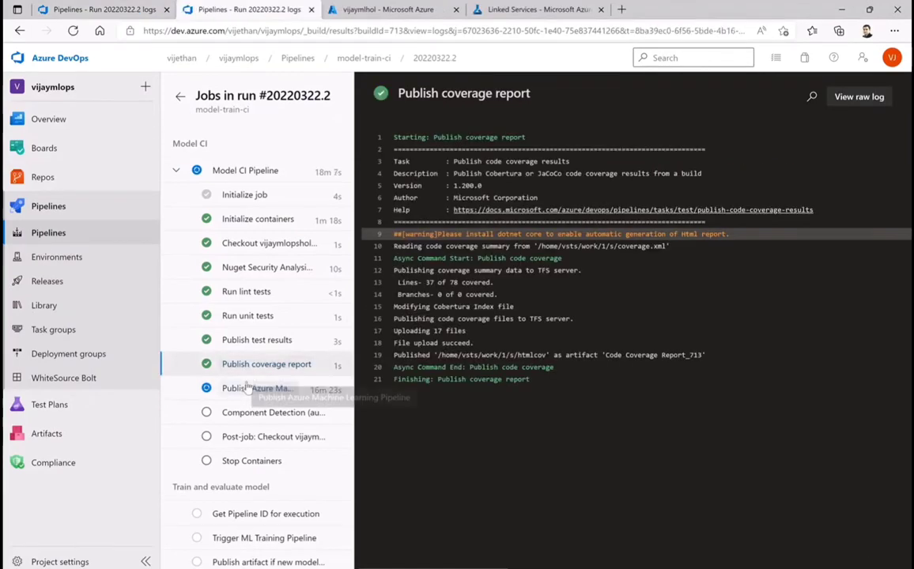
{"action": "left_click", "coordinate": [273, 386]}
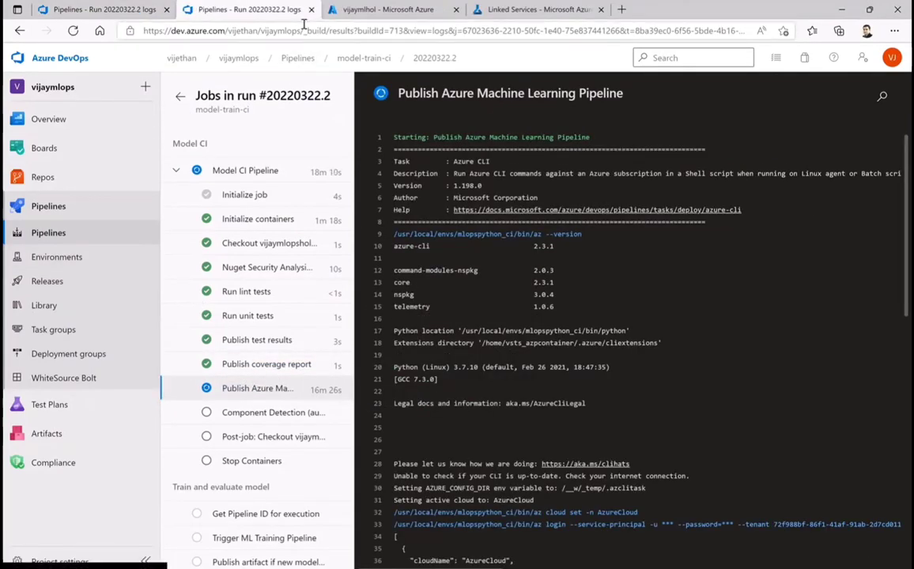
{"action": "scroll", "coordinate": [607, 406], "scroll_direction": "down", "scroll_amount": 4}
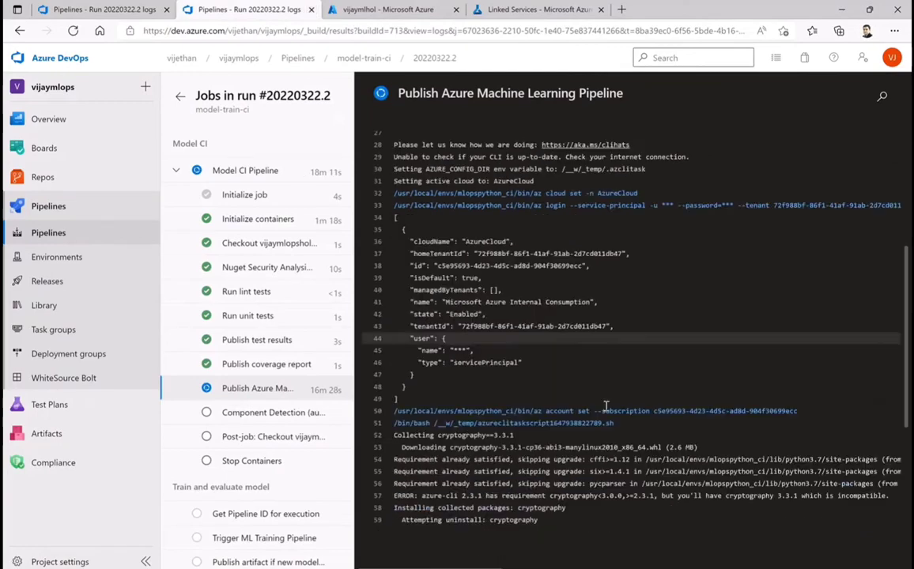
{"action": "scroll", "coordinate": [607, 406], "scroll_direction": "down", "scroll_amount": 4}
Open the summary of model-train-ci run 20220322.2 from the project's pipelines list
{"action": "left_click", "coordinate": [48, 233]}
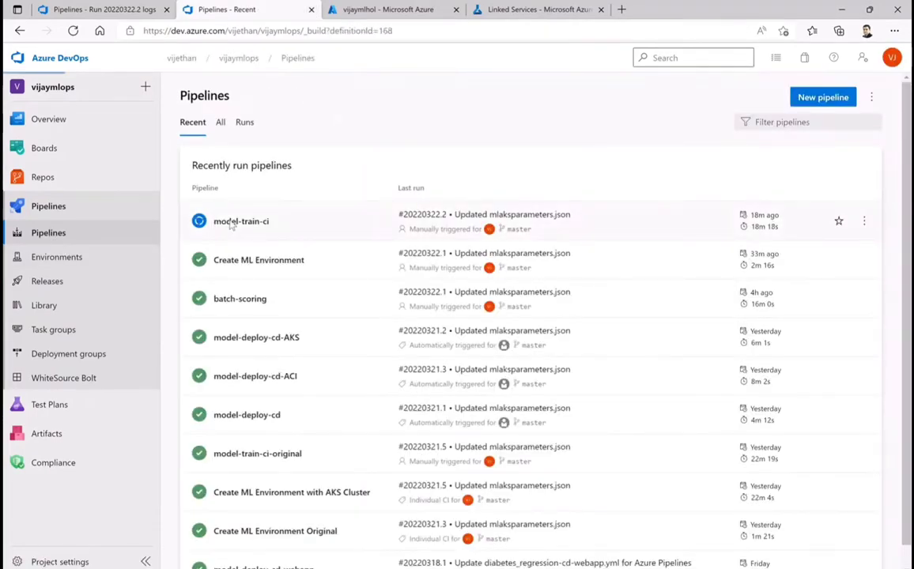
{"action": "left_click", "coordinate": [231, 223]}
{"action": "left_click", "coordinate": [226, 187]}
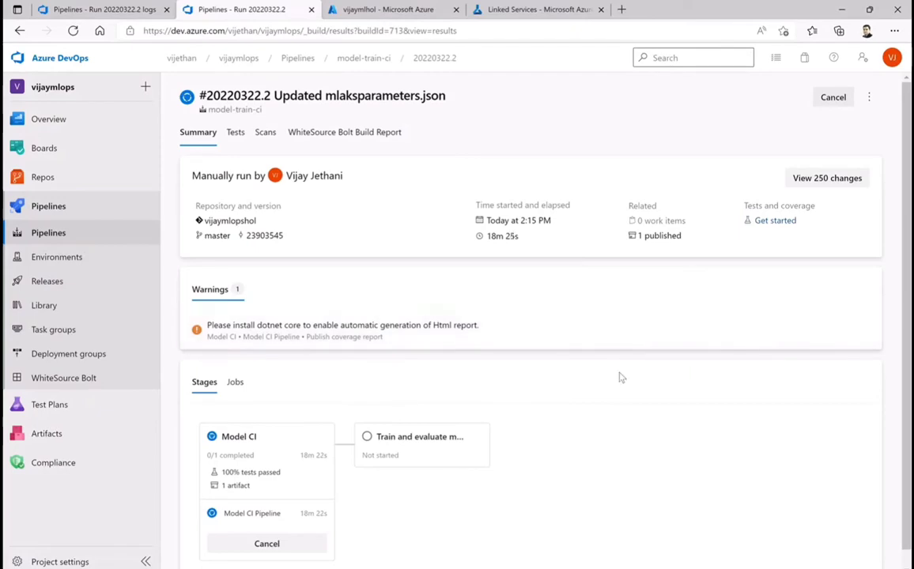
Open the Model CI stage logs of run 20220322.2 and review the Publish Azure Machine Learning Pipeline task log
{"action": "scroll", "coordinate": [475, 377], "scroll_direction": "down", "scroll_amount": 1}
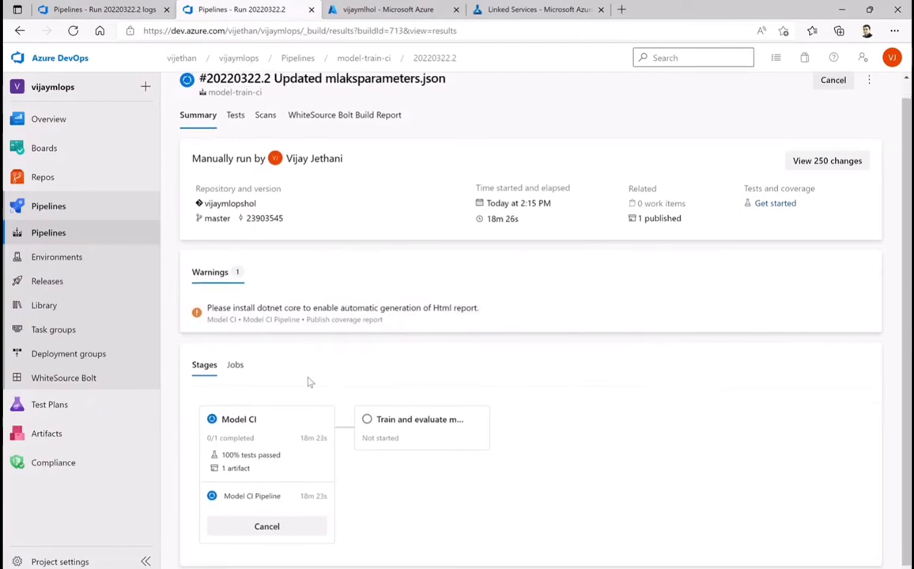
{"action": "left_click", "coordinate": [230, 420]}
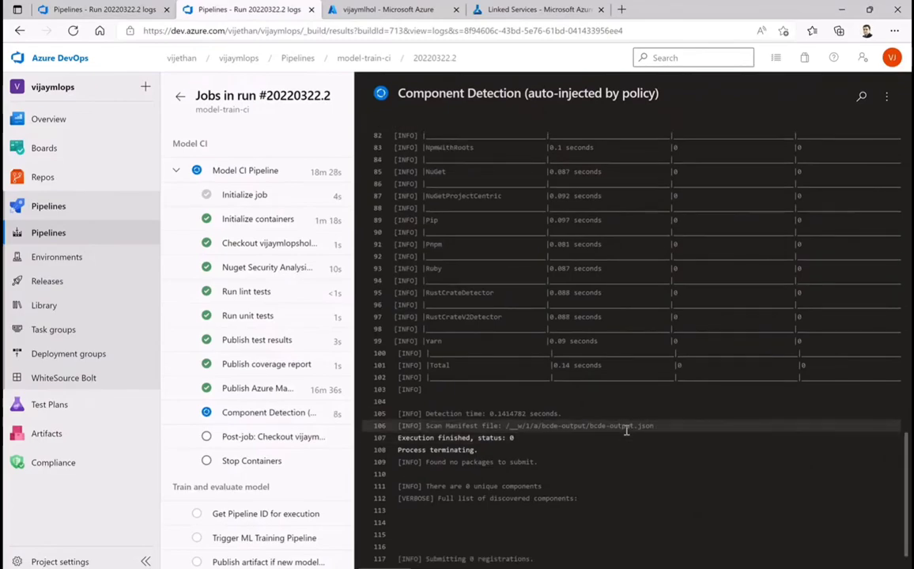
{"action": "scroll", "coordinate": [551, 388], "scroll_direction": "down", "scroll_amount": 10}
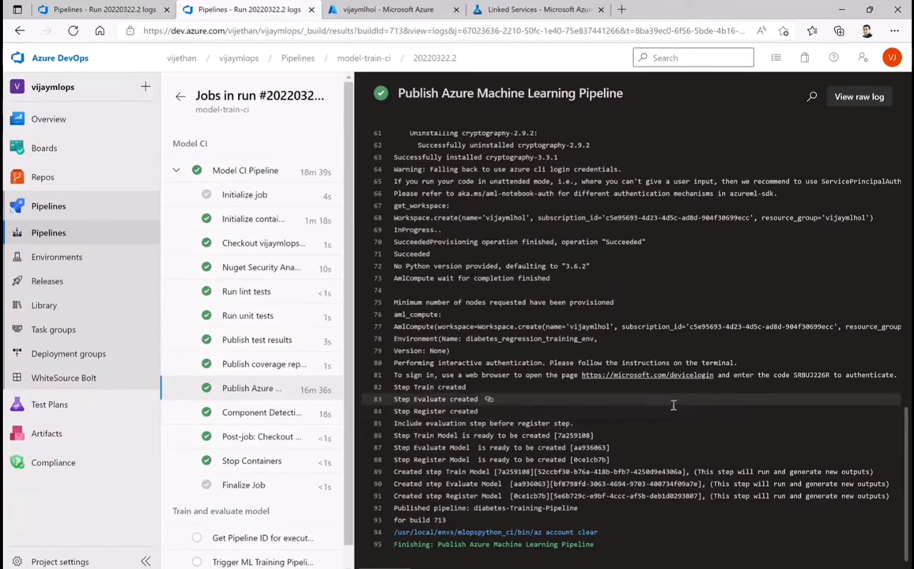
{"action": "scroll", "coordinate": [673, 404], "scroll_direction": "up", "scroll_amount": 1}
{"action": "scroll", "coordinate": [674, 405], "scroll_direction": "up", "scroll_amount": 3}
{"action": "scroll", "coordinate": [674, 405], "scroll_direction": "down", "scroll_amount": 4}
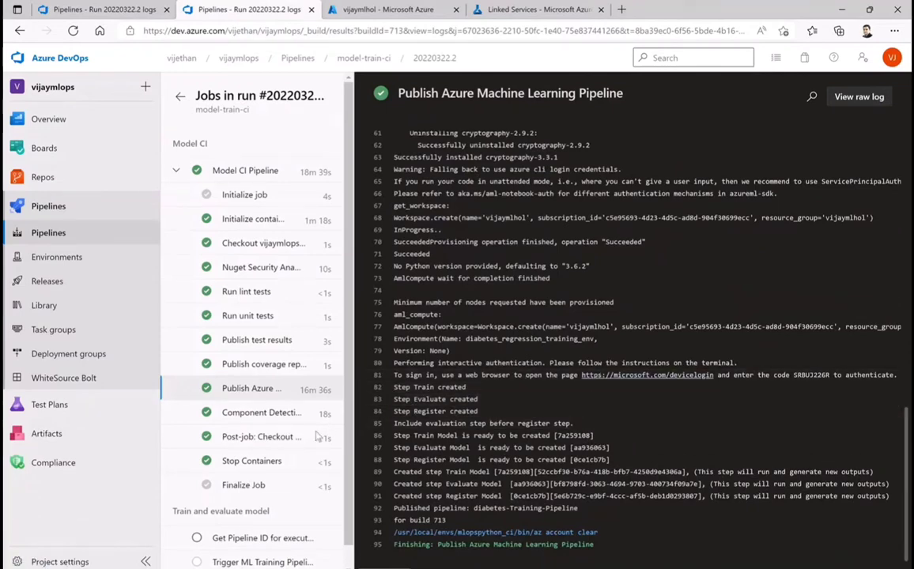
{"action": "scroll", "coordinate": [289, 395], "scroll_direction": "down", "scroll_amount": 1}
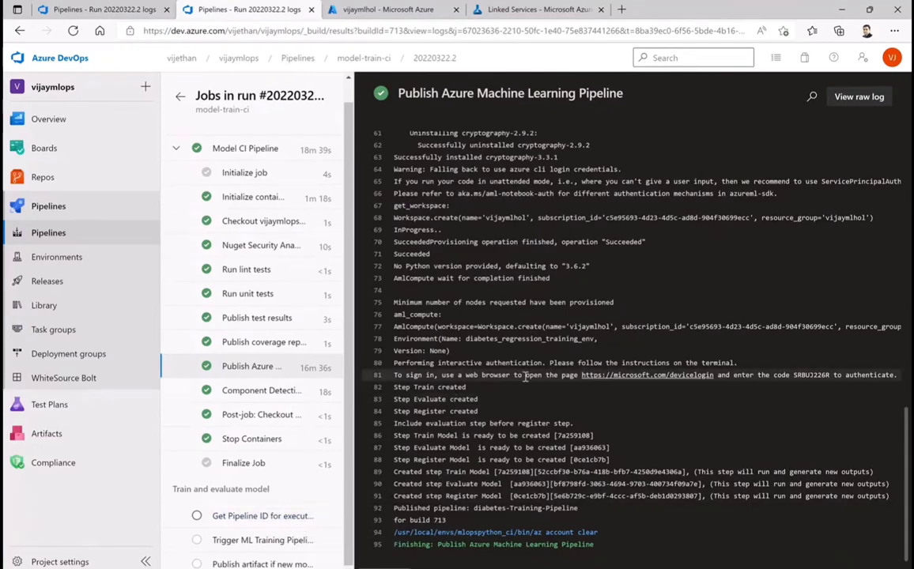
Switch to Machine Learning Studio and check the vijaymlhol workspace's pipeline runs and pipeline endpoints
{"action": "left_click", "coordinate": [524, 9]}
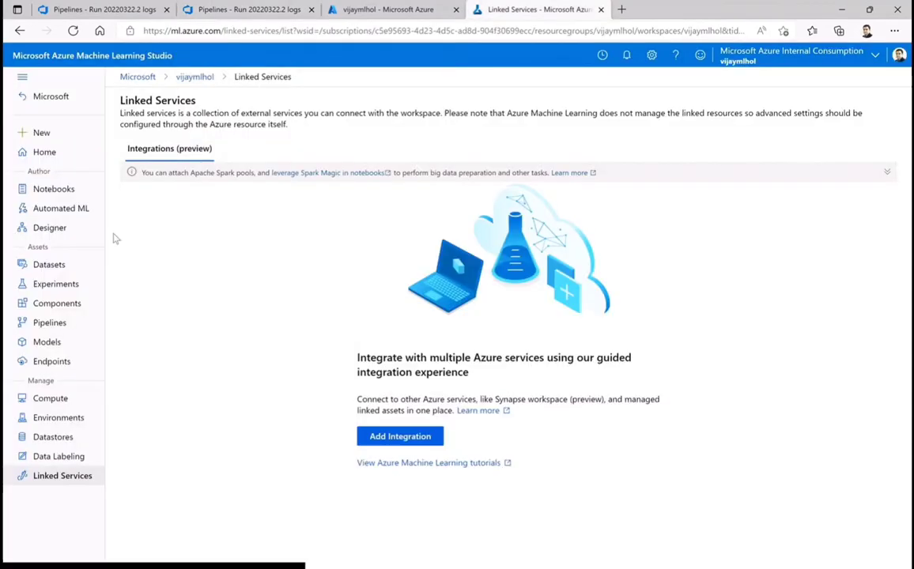
{"action": "left_click", "coordinate": [48, 399]}
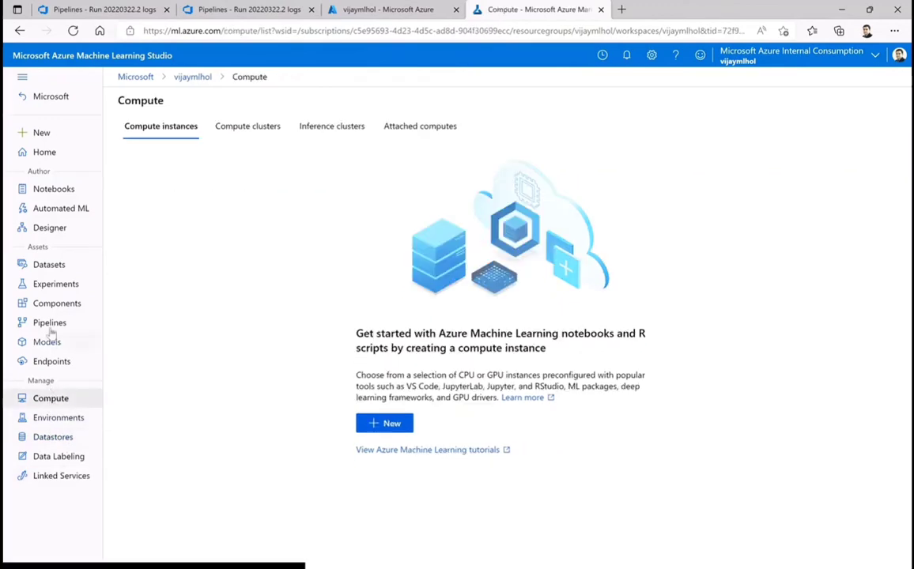
{"action": "left_click", "coordinate": [48, 324]}
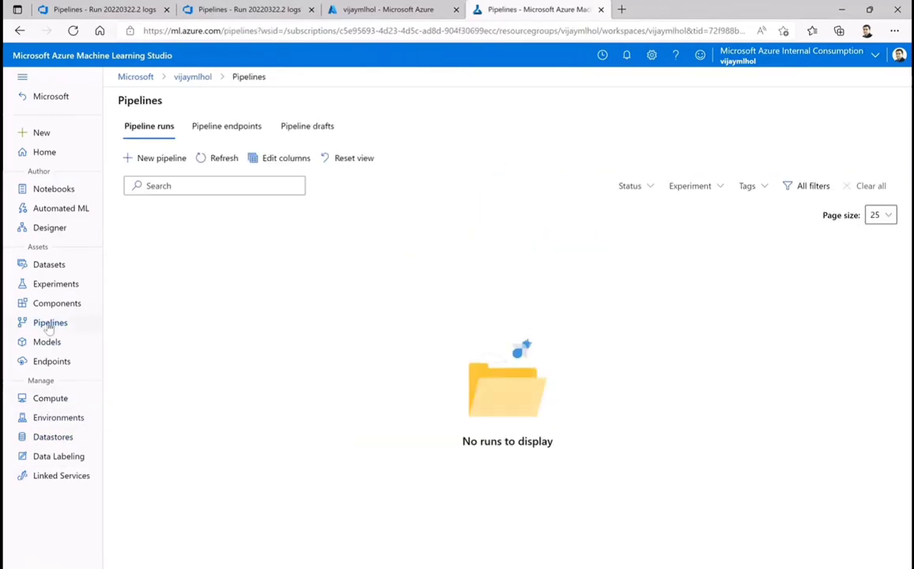
{"action": "left_click", "coordinate": [199, 131]}
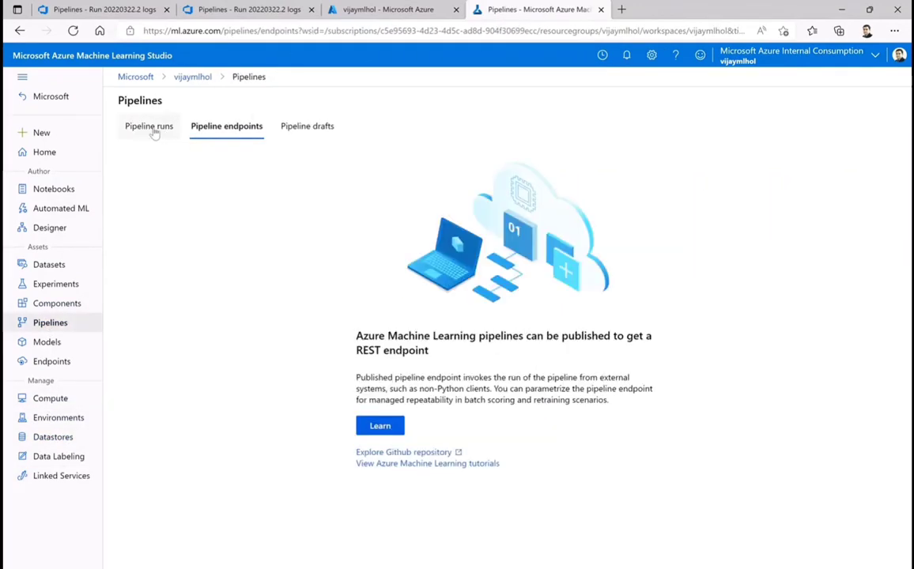
{"action": "left_click", "coordinate": [169, 128]}
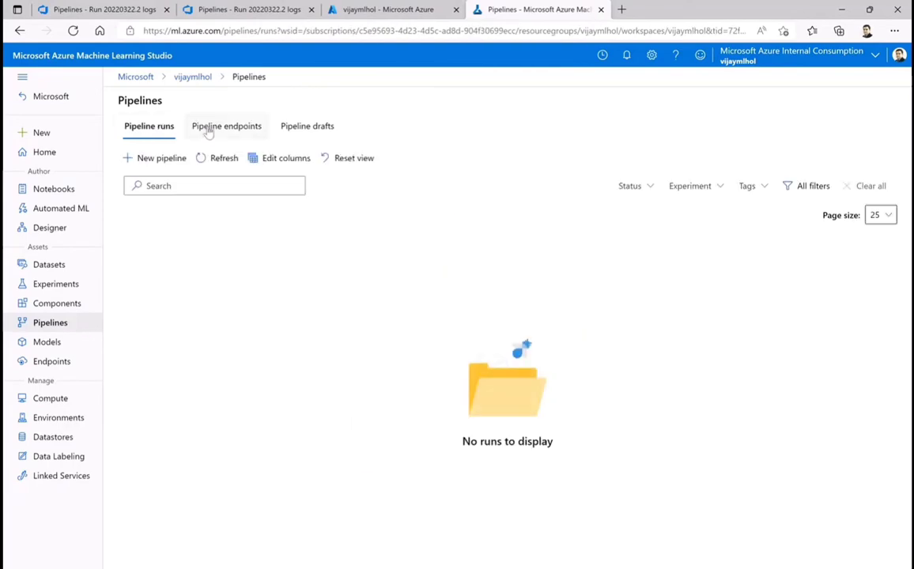
Look through the workspace's experiments, datastores, curated environments and compute instances
{"action": "left_click", "coordinate": [55, 304]}
{"action": "left_click", "coordinate": [55, 286]}
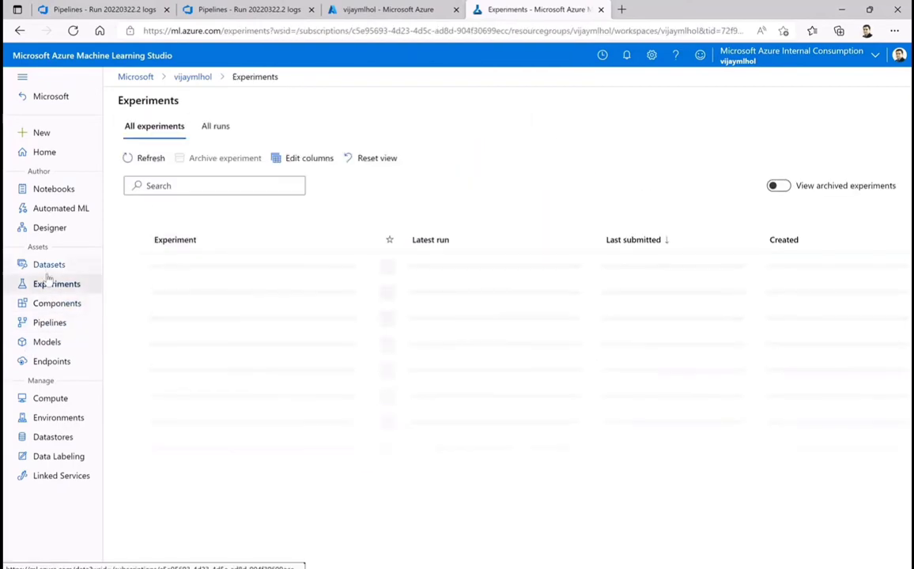
{"action": "left_click", "coordinate": [54, 458]}
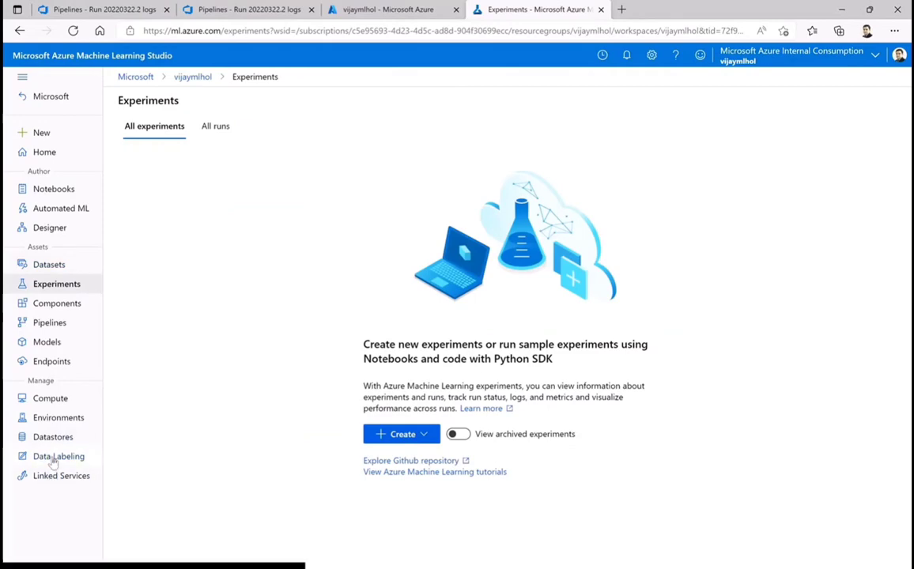
{"action": "left_click", "coordinate": [50, 440]}
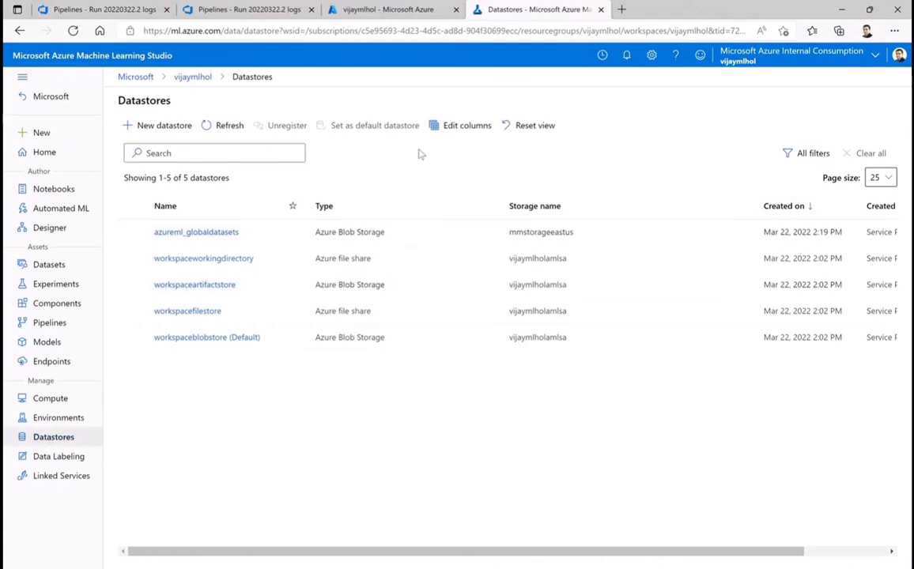
{"action": "left_click", "coordinate": [228, 126]}
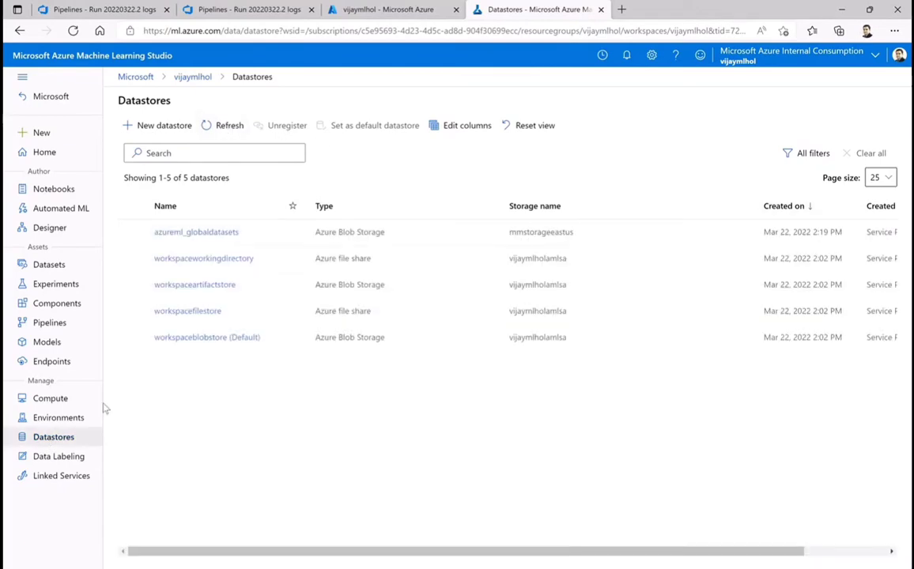
{"action": "left_click", "coordinate": [60, 420]}
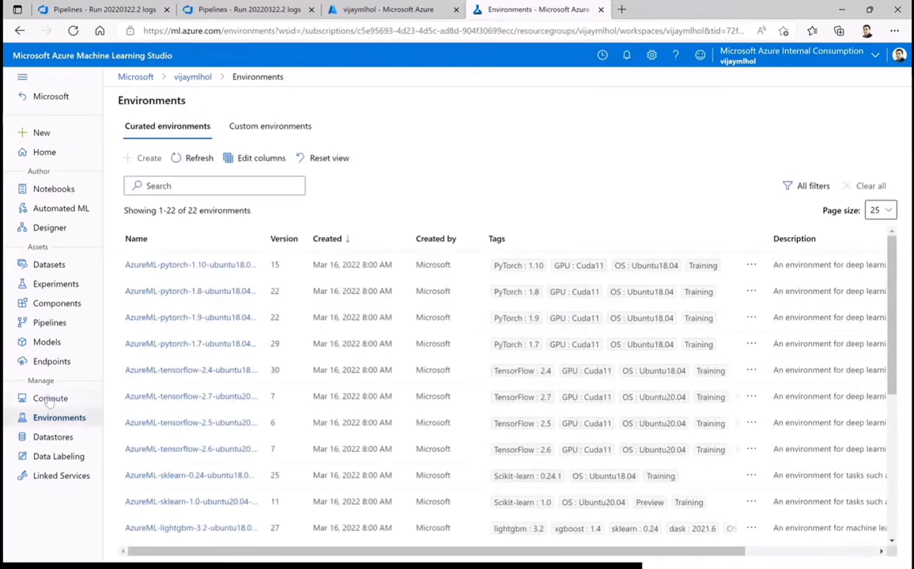
{"action": "left_click", "coordinate": [69, 403]}
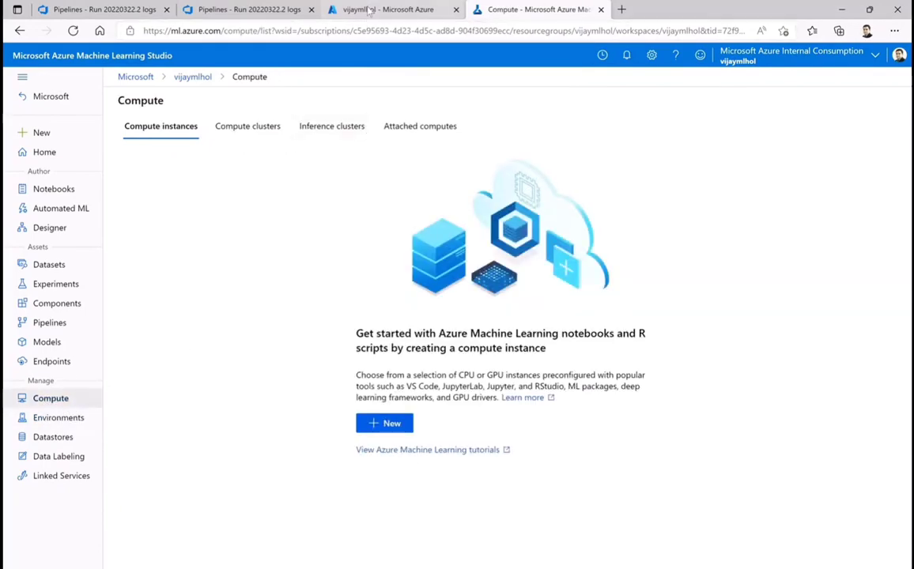
Switch back to Azure DevOps and follow the tasks of the Get Pipeline ID for execution job
{"action": "left_click", "coordinate": [240, 9]}
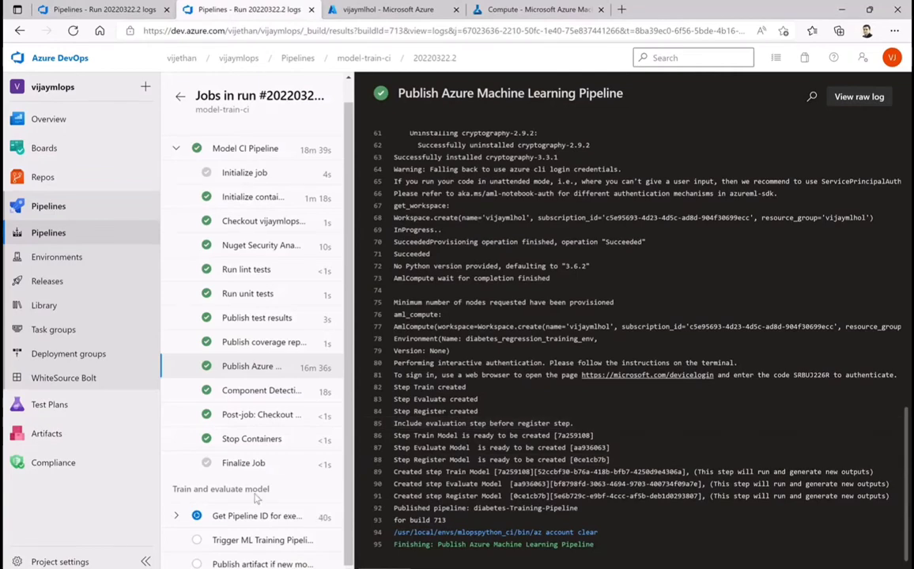
{"action": "left_click", "coordinate": [214, 516]}
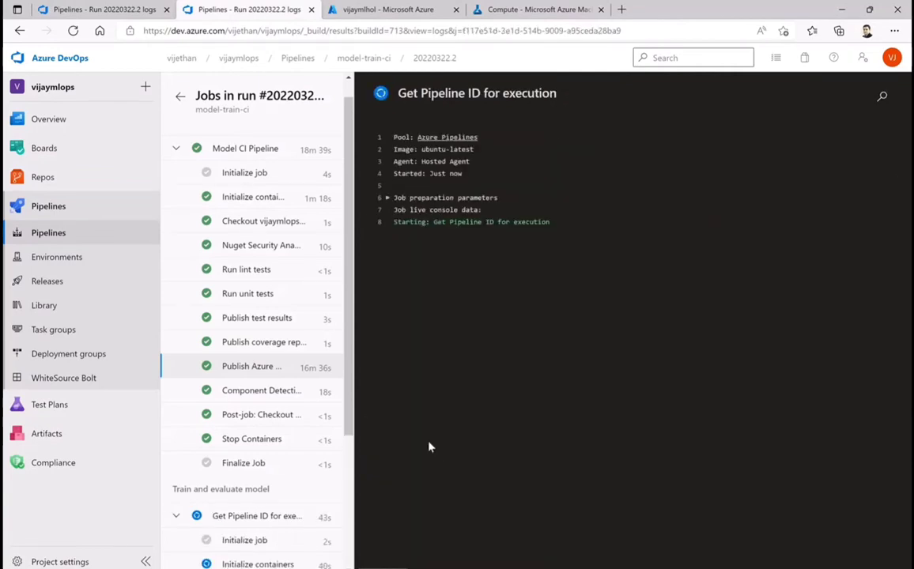
{"action": "scroll", "coordinate": [261, 512], "scroll_direction": "down", "scroll_amount": 1}
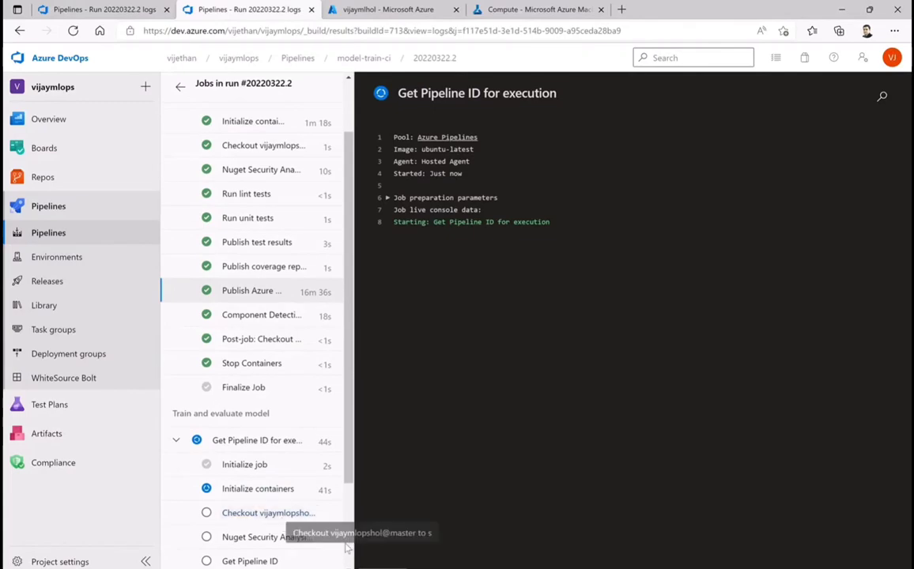
{"action": "scroll", "coordinate": [315, 535], "scroll_direction": "down", "scroll_amount": 2}
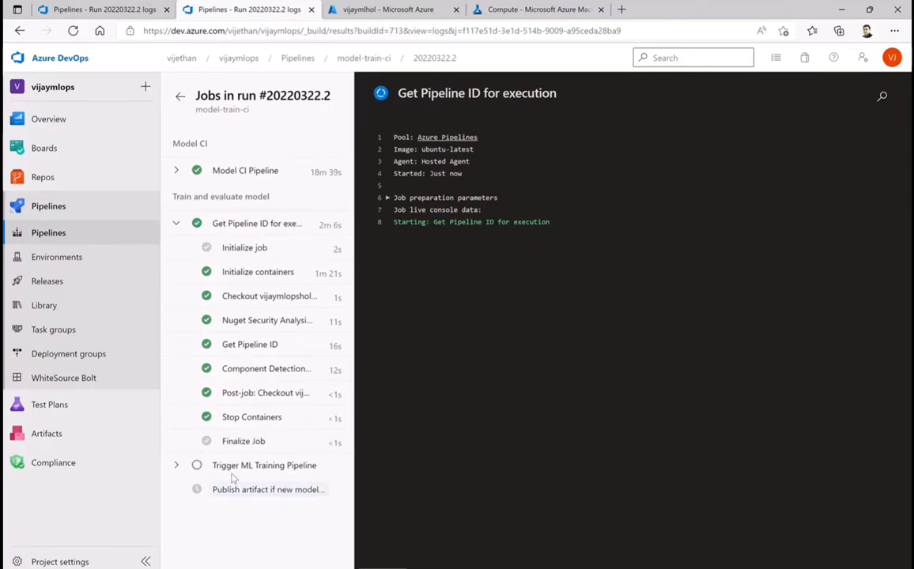
Expand the Trigger ML Training Pipeline job and examine the Invoke ML pipeline task's log, including its response and run URL
{"action": "left_click", "coordinate": [177, 466]}
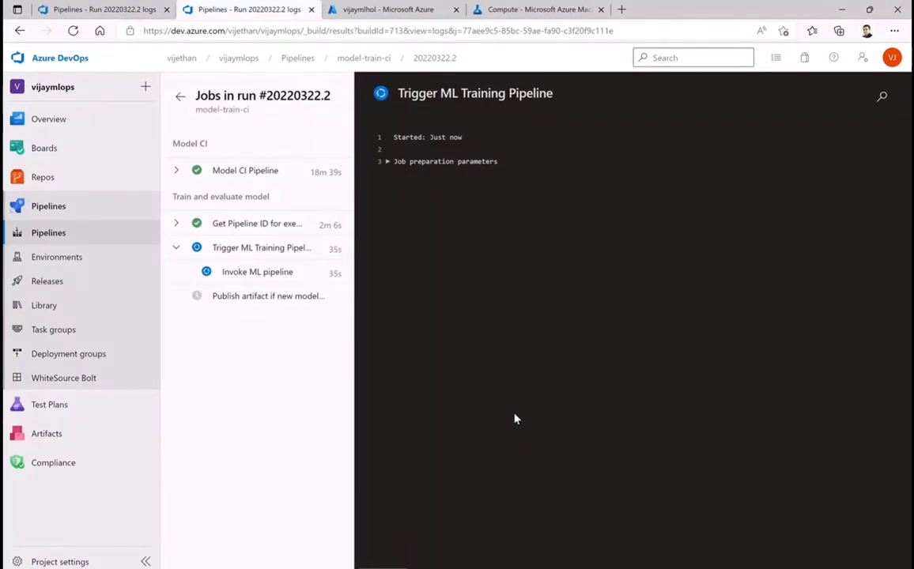
{"action": "left_click", "coordinate": [261, 272]}
{"action": "scroll", "coordinate": [677, 416], "scroll_direction": "down", "scroll_amount": 10}
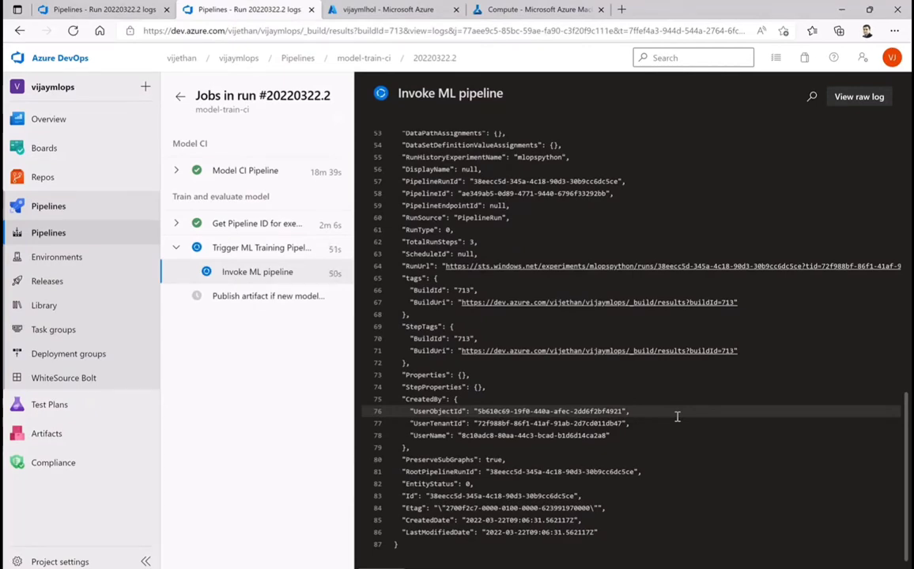
{"action": "scroll", "coordinate": [677, 416], "scroll_direction": "up", "scroll_amount": 10}
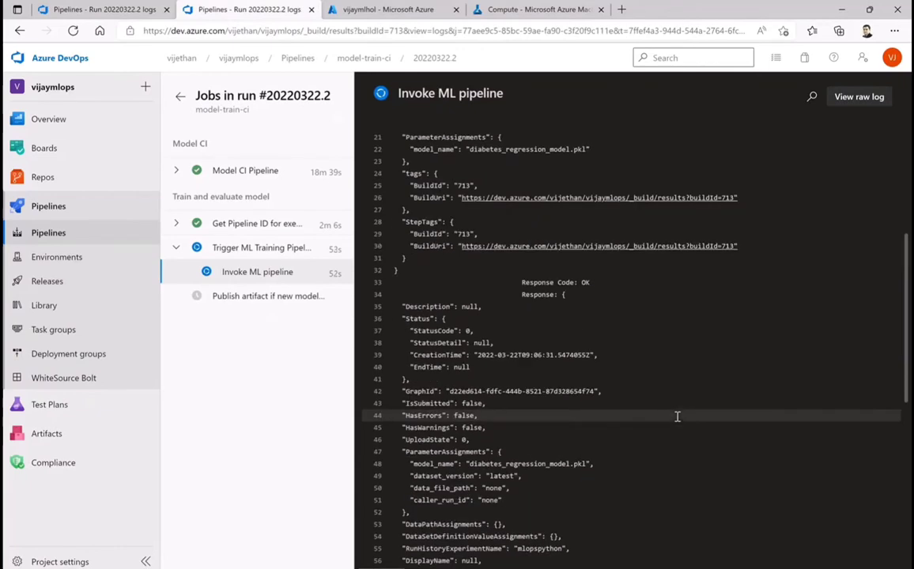
{"action": "scroll", "coordinate": [677, 416], "scroll_direction": "down", "scroll_amount": 10}
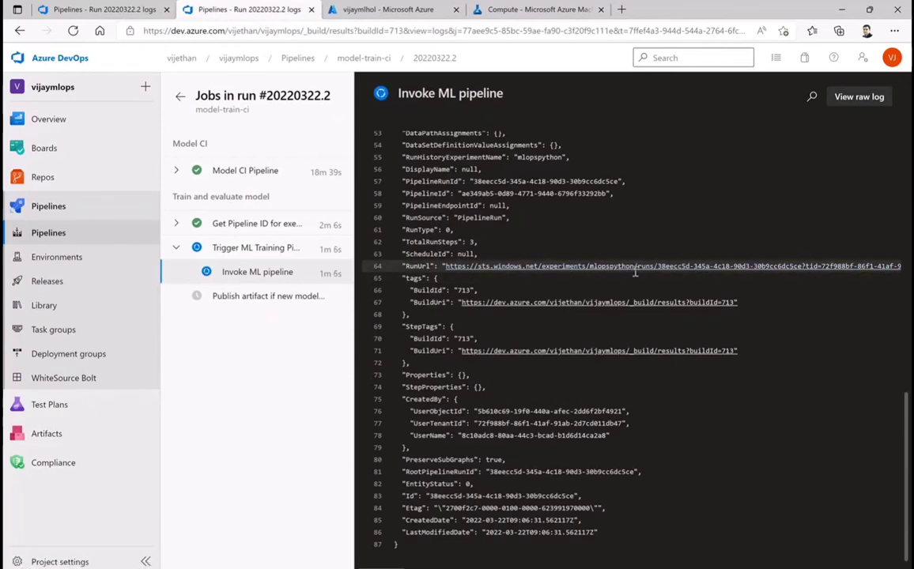
Switch to Machine Learning Studio and check the workspace's experiments and registered datasets
{"action": "left_click", "coordinate": [522, 10]}
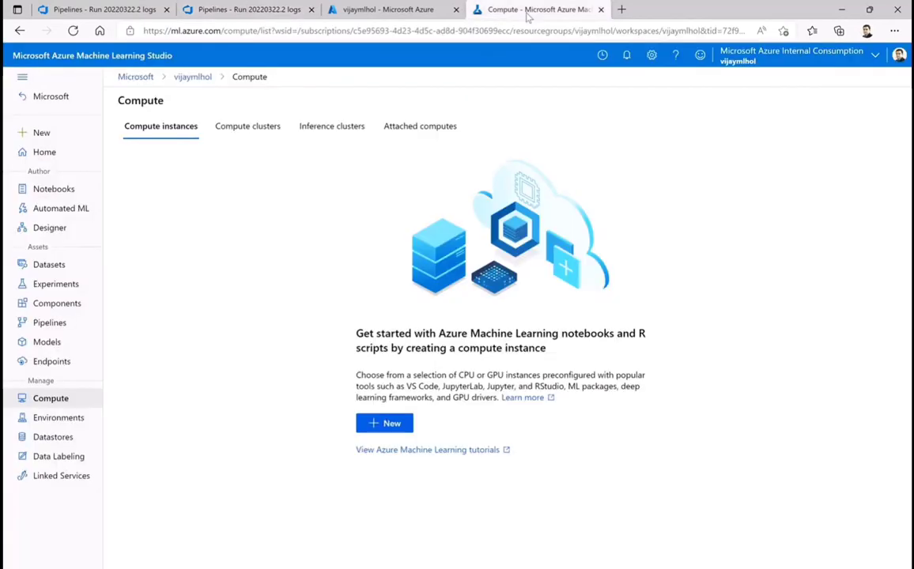
{"action": "left_click", "coordinate": [49, 289]}
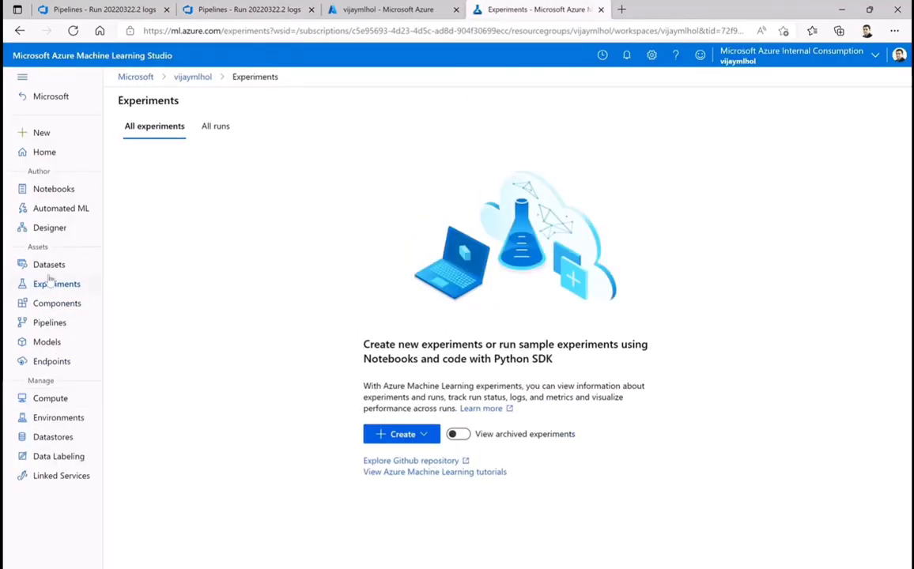
{"action": "left_click", "coordinate": [50, 269]}
{"action": "left_click", "coordinate": [52, 282]}
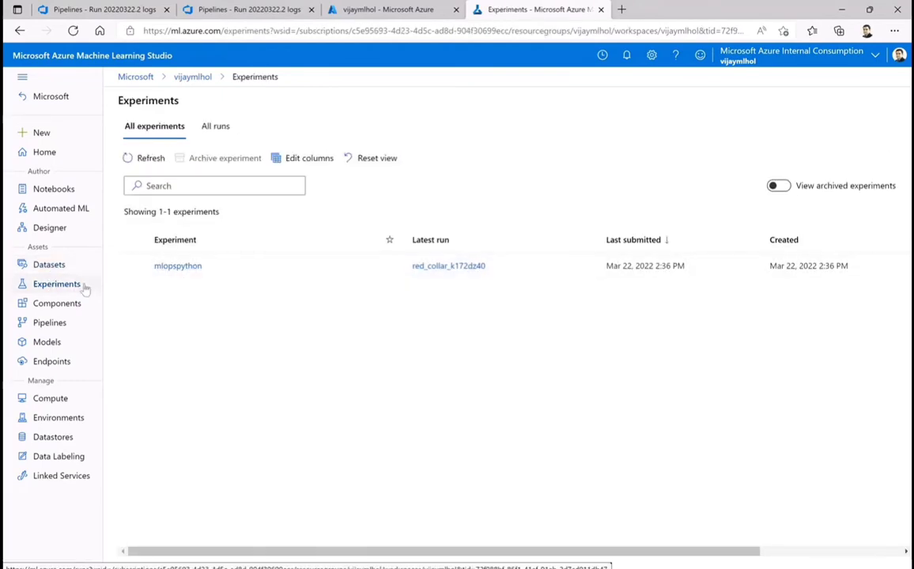
{"action": "left_click", "coordinate": [46, 269]}
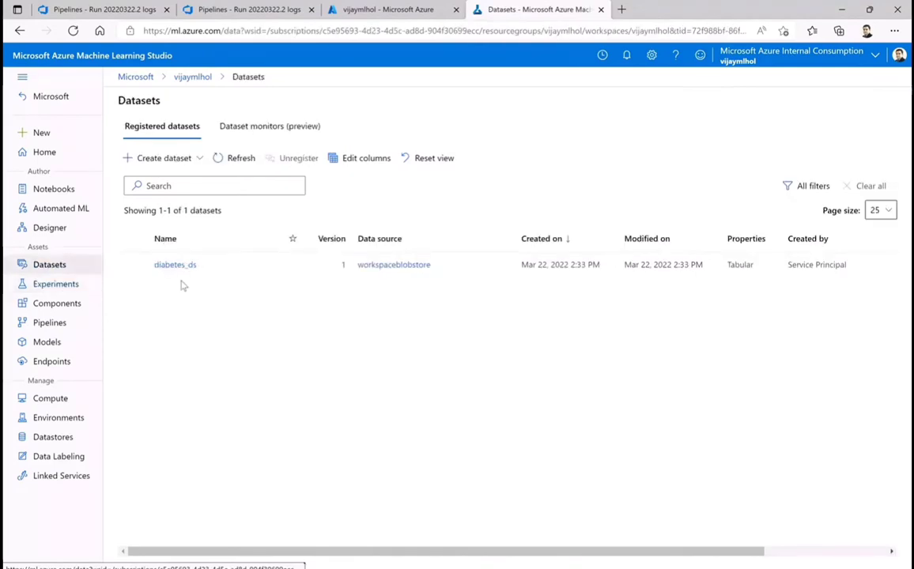
{"action": "left_click", "coordinate": [63, 287]}
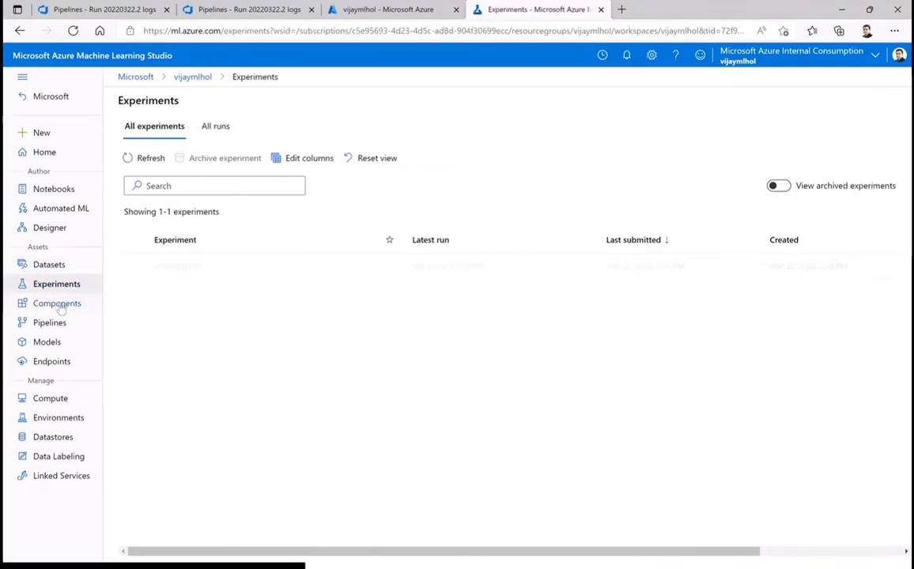
Open the red_collar_k172dz40 run from the pipeline runs and inspect its train, evaluate and register model graph
{"action": "left_click", "coordinate": [60, 305]}
{"action": "left_click", "coordinate": [56, 327]}
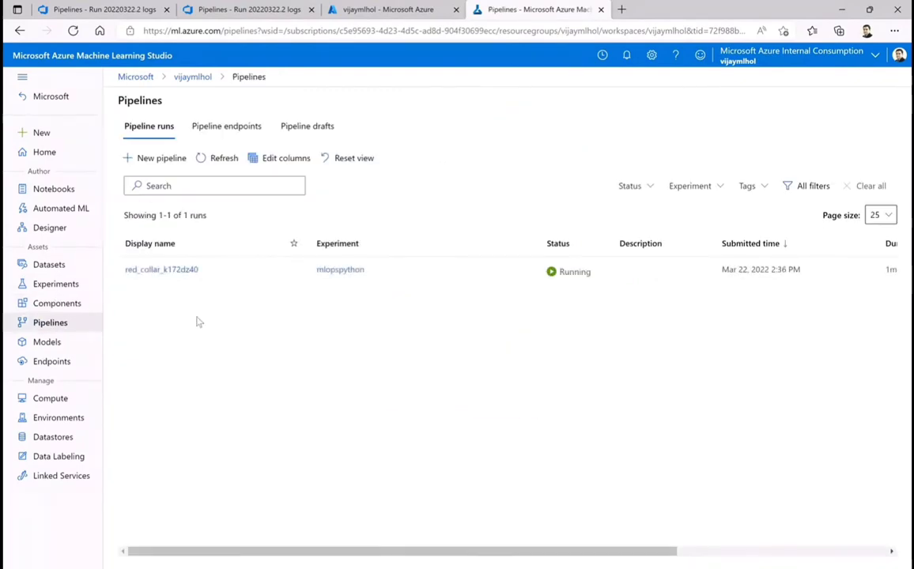
{"action": "left_click", "coordinate": [171, 270]}
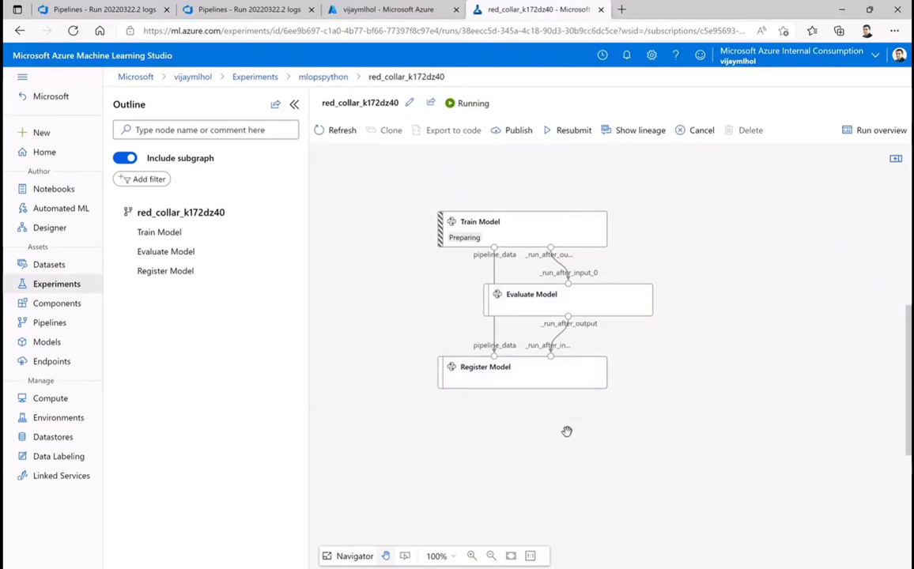
{"action": "left_click", "coordinate": [49, 322]}
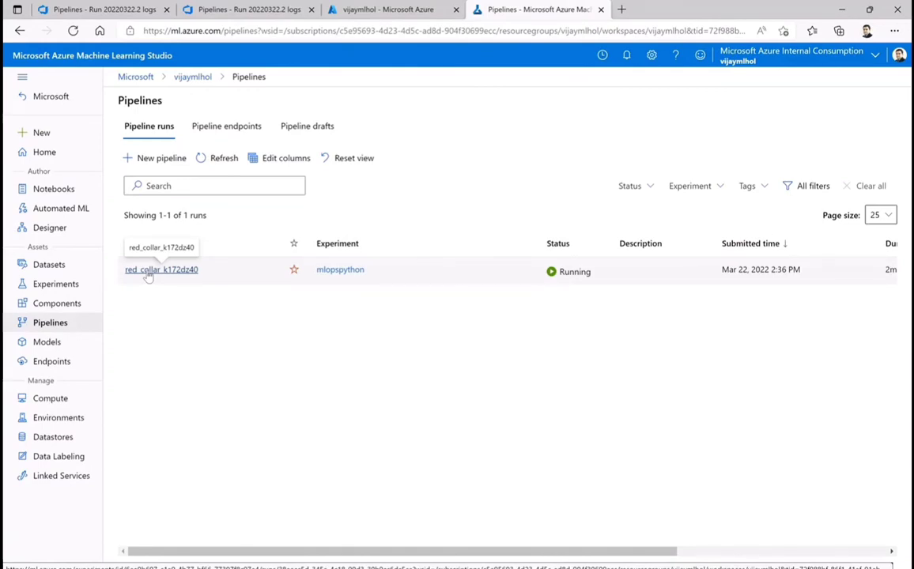
{"action": "left_click", "coordinate": [148, 271]}
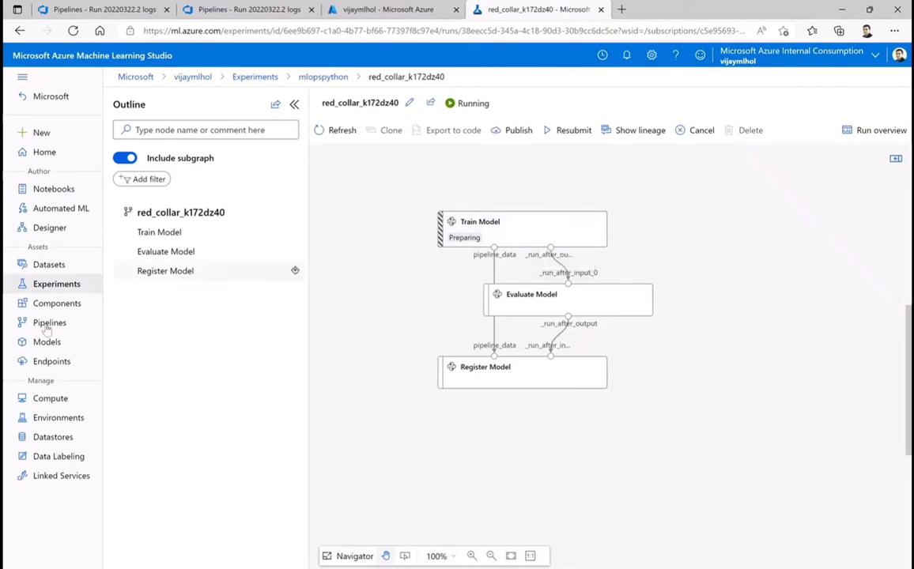
Open the details of the train-cluster compute cluster to examine its node status and resource properties
{"action": "left_click", "coordinate": [47, 400]}
{"action": "left_click", "coordinate": [237, 128]}
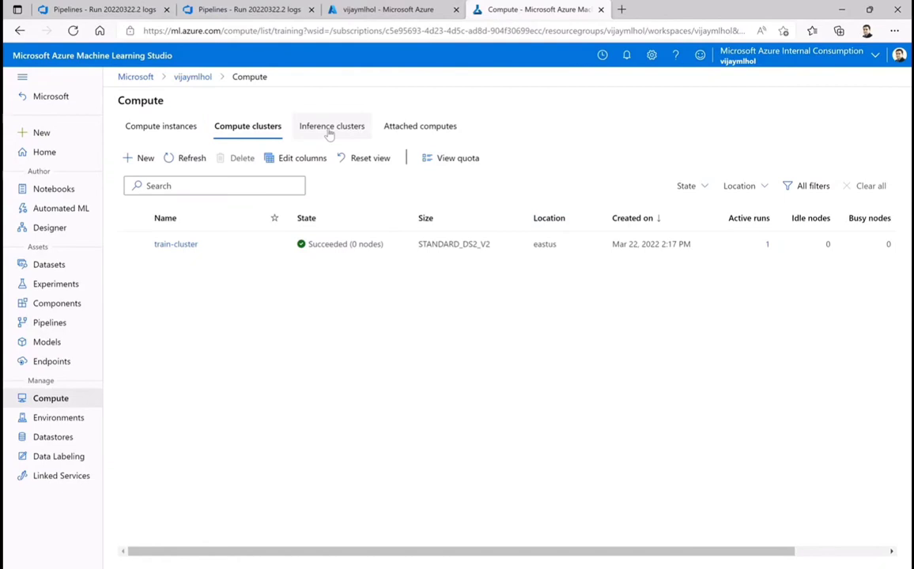
{"action": "left_click", "coordinate": [178, 245]}
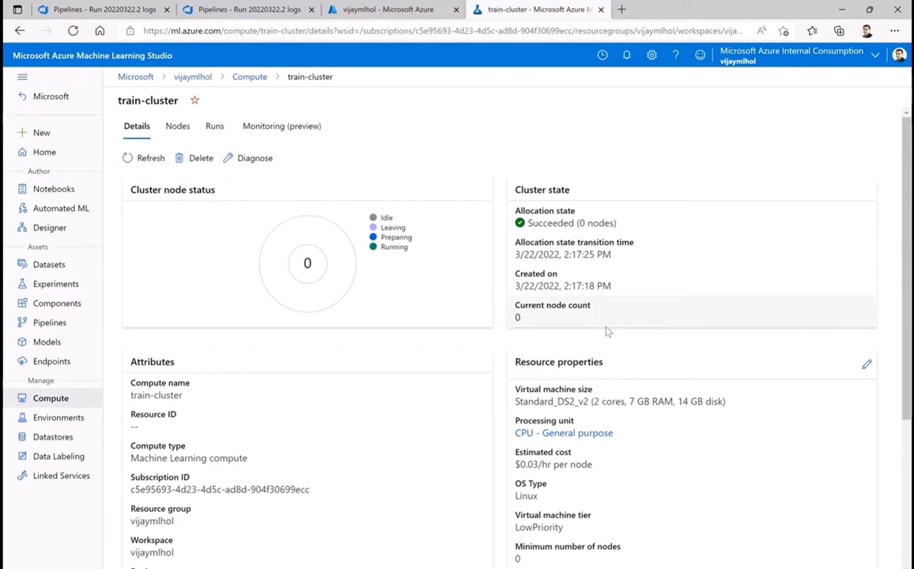
Refresh the train-cluster details, and check the workspace's curated environments and registered models
{"action": "left_click", "coordinate": [141, 159]}
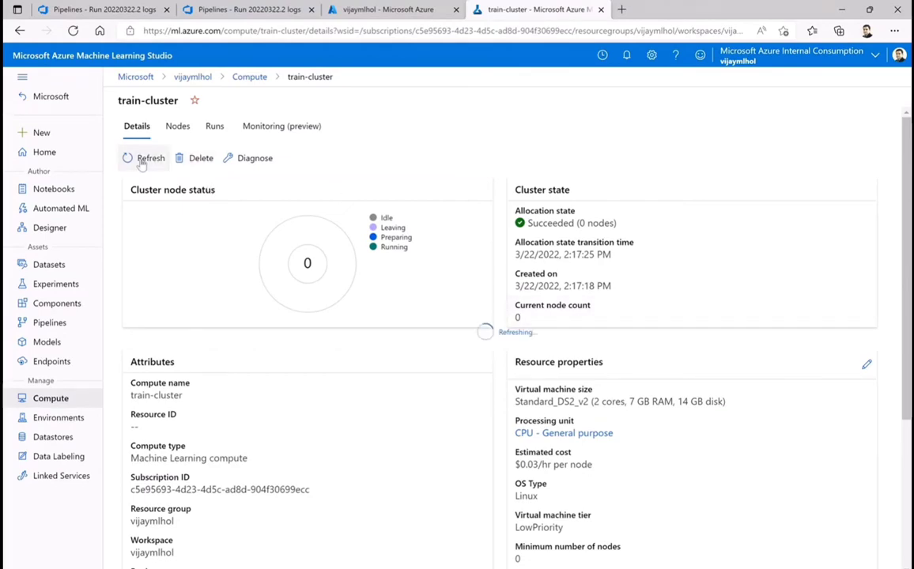
{"action": "left_click", "coordinate": [142, 159]}
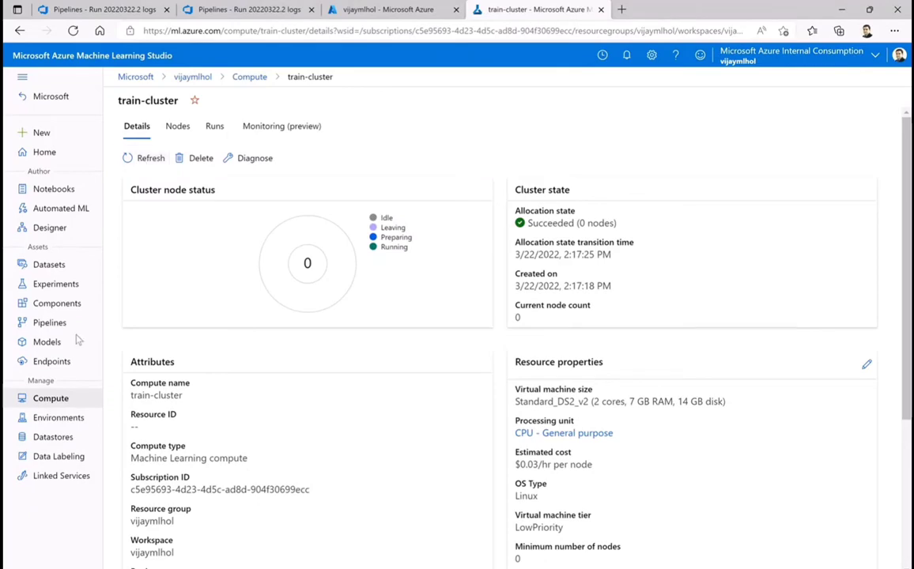
{"action": "left_click", "coordinate": [54, 425]}
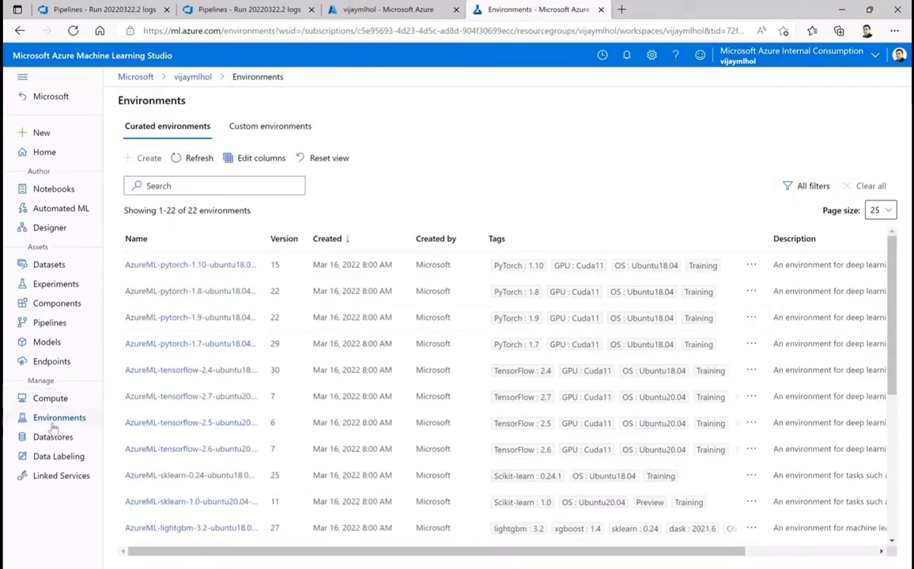
{"action": "left_click", "coordinate": [47, 345]}
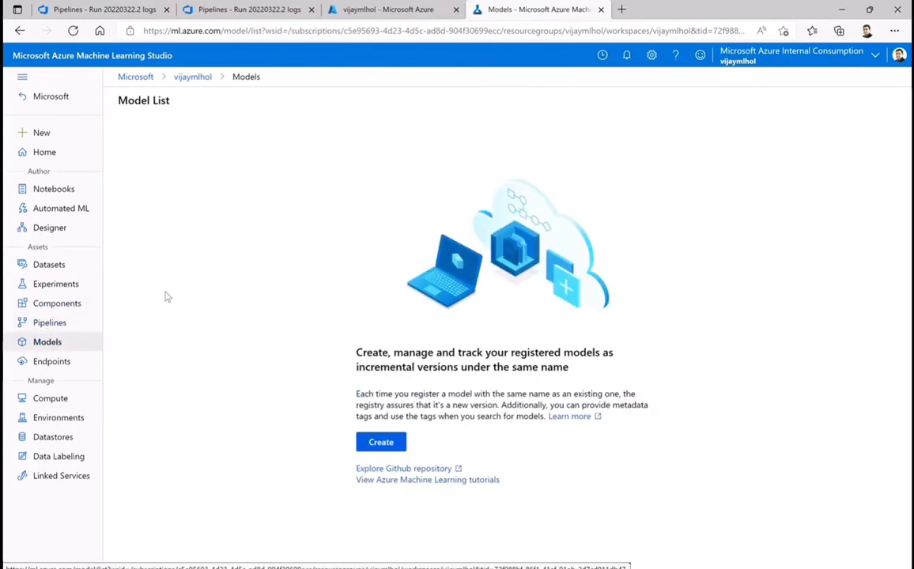
Reopen the red_collar_k172dz40 pipeline run to check the status of its model steps
{"action": "left_click", "coordinate": [64, 324]}
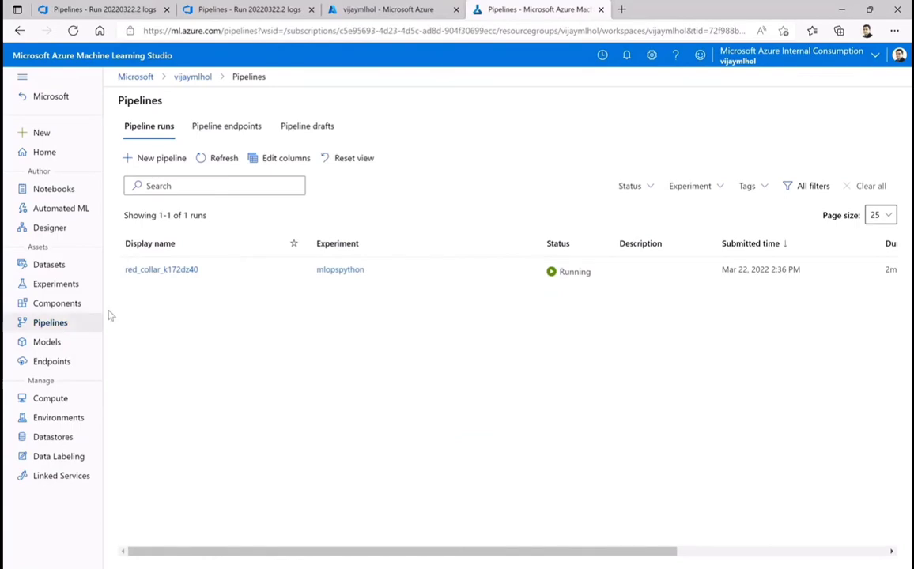
{"action": "left_click", "coordinate": [144, 270]}
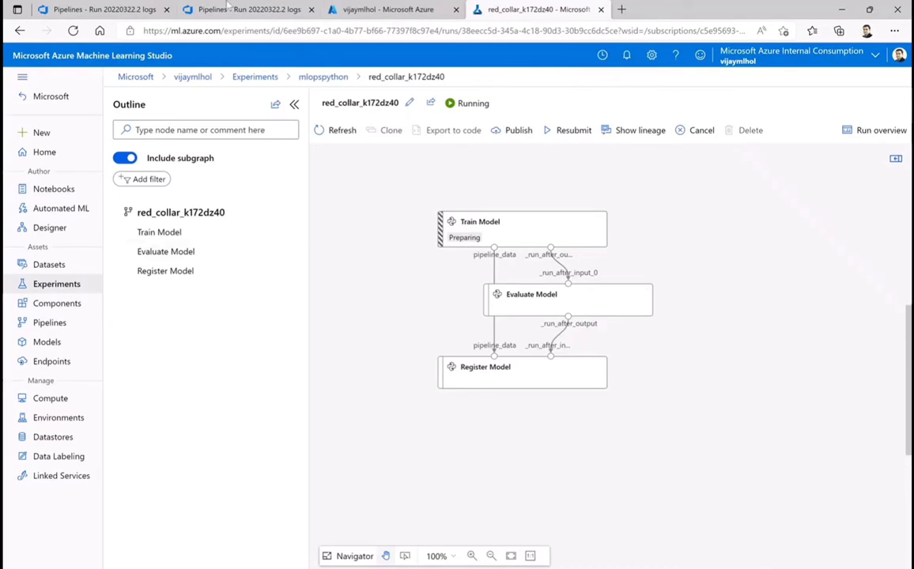
Switch to the Azure DevOps model-train-ci run, expand the Trigger ML Training Pipeline job and review the Invoke ML pipeline request and response log
{"action": "left_click", "coordinate": [93, 9]}
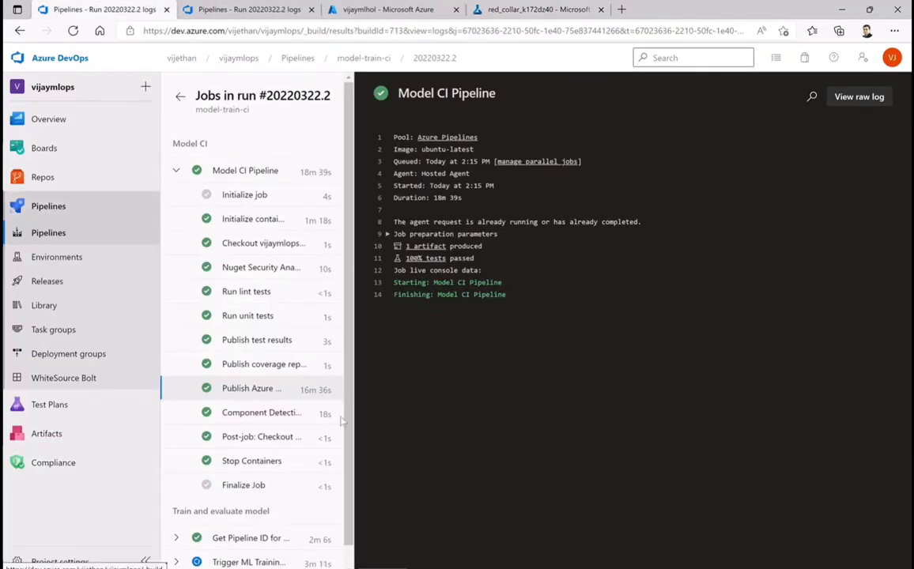
{"action": "scroll", "coordinate": [265, 413], "scroll_direction": "down", "scroll_amount": 1}
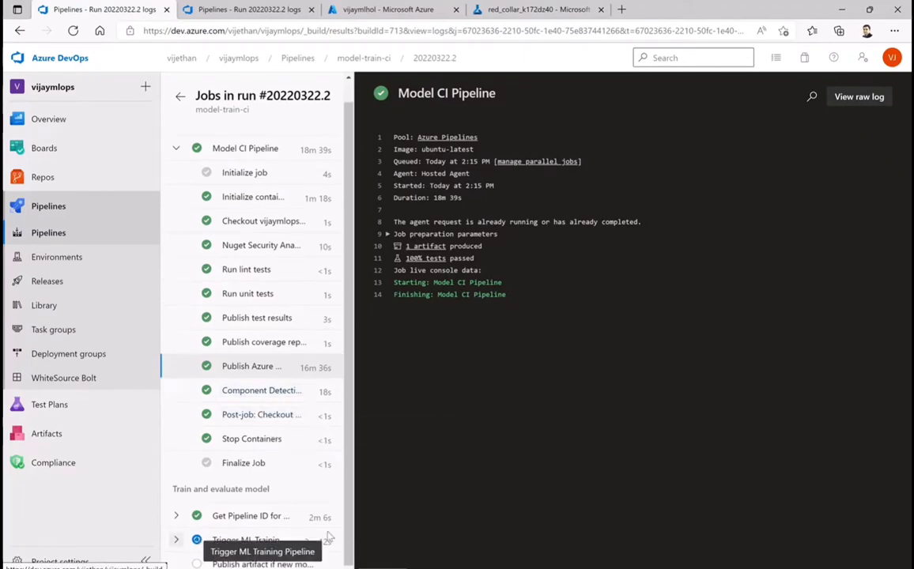
{"action": "left_click", "coordinate": [180, 543]}
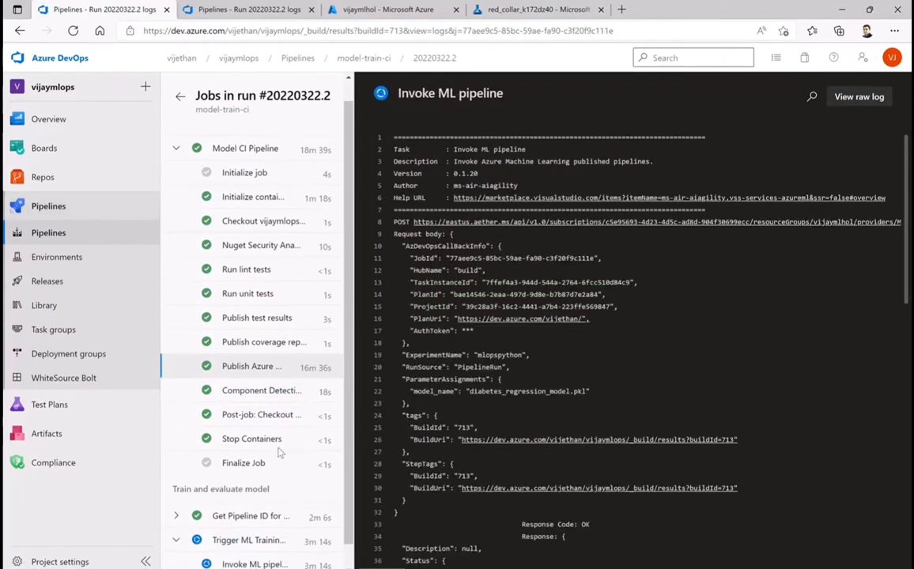
{"action": "scroll", "coordinate": [273, 412], "scroll_direction": "down", "scroll_amount": 1}
{"action": "scroll", "coordinate": [579, 457], "scroll_direction": "down", "scroll_amount": 3}
{"action": "scroll", "coordinate": [579, 457], "scroll_direction": "down", "scroll_amount": 8}
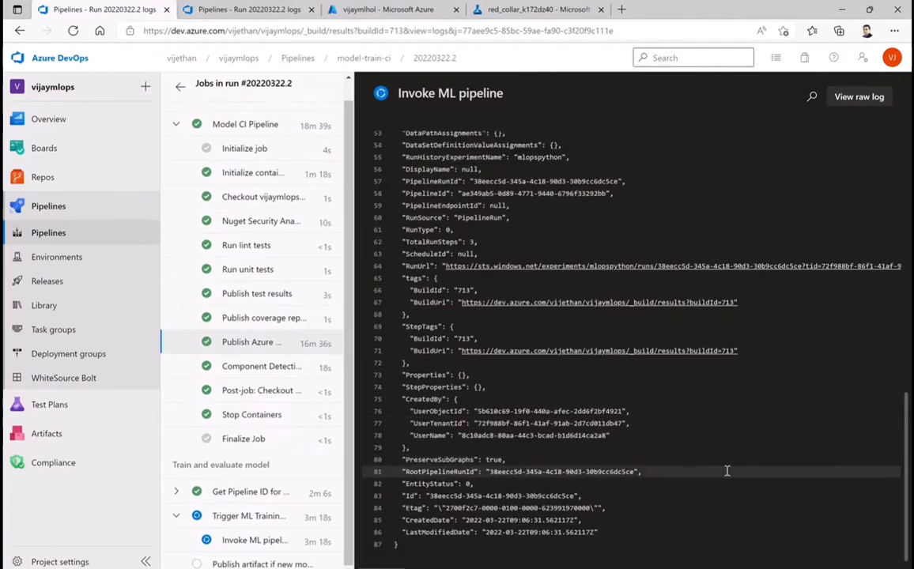
{"action": "left_click", "coordinate": [479, 409]}
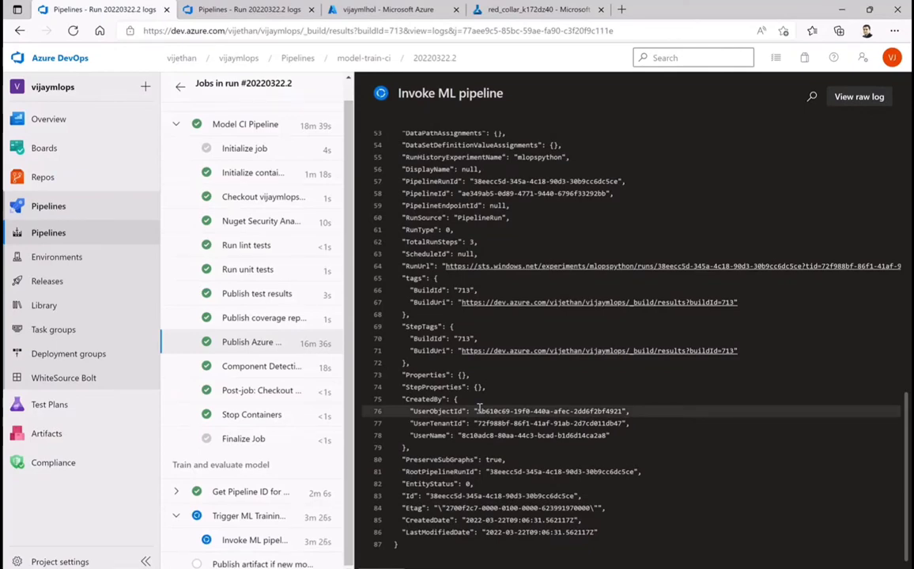
{"action": "scroll", "coordinate": [238, 396], "scroll_direction": "up", "scroll_amount": 2}
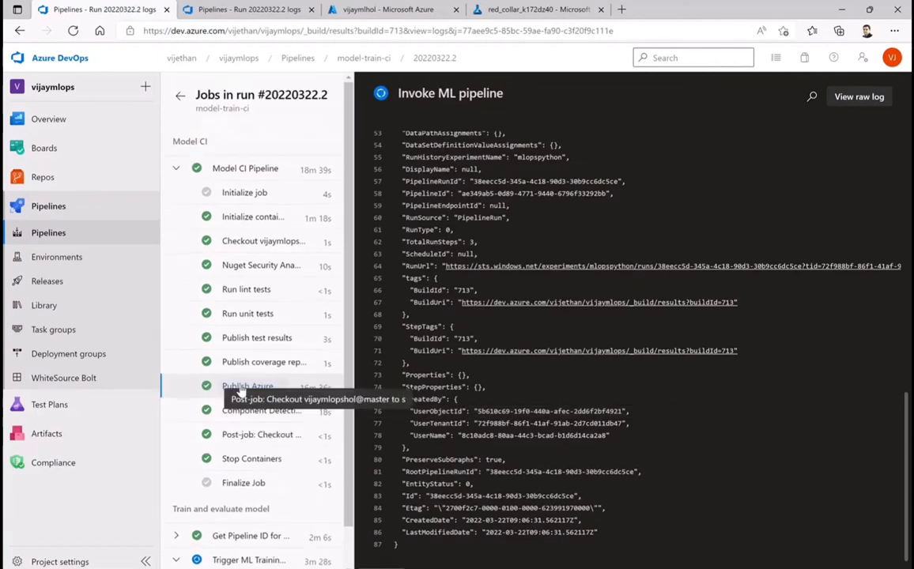
{"action": "scroll", "coordinate": [245, 393], "scroll_direction": "down", "scroll_amount": 2}
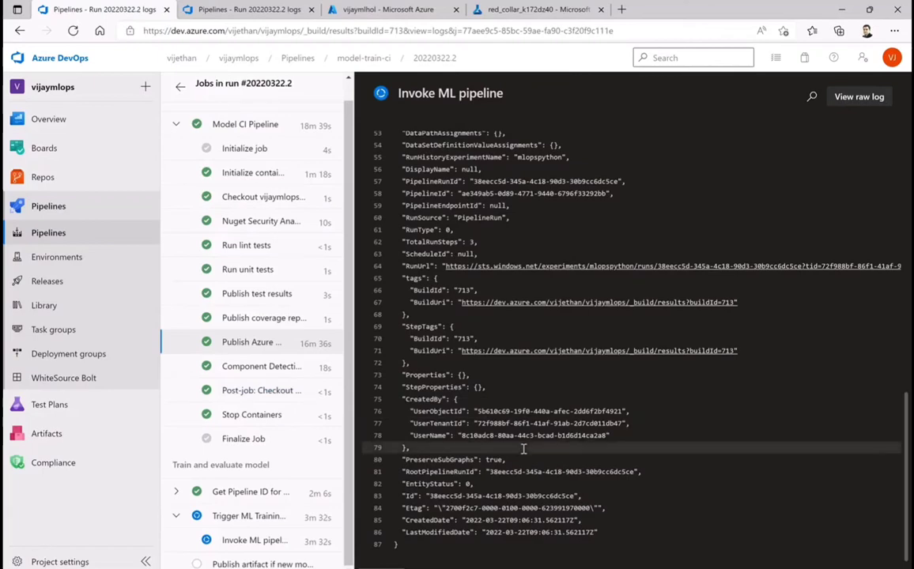
{"action": "scroll", "coordinate": [525, 469], "scroll_direction": "up", "scroll_amount": 10}
{"action": "scroll", "coordinate": [525, 469], "scroll_direction": "up", "scroll_amount": 2}
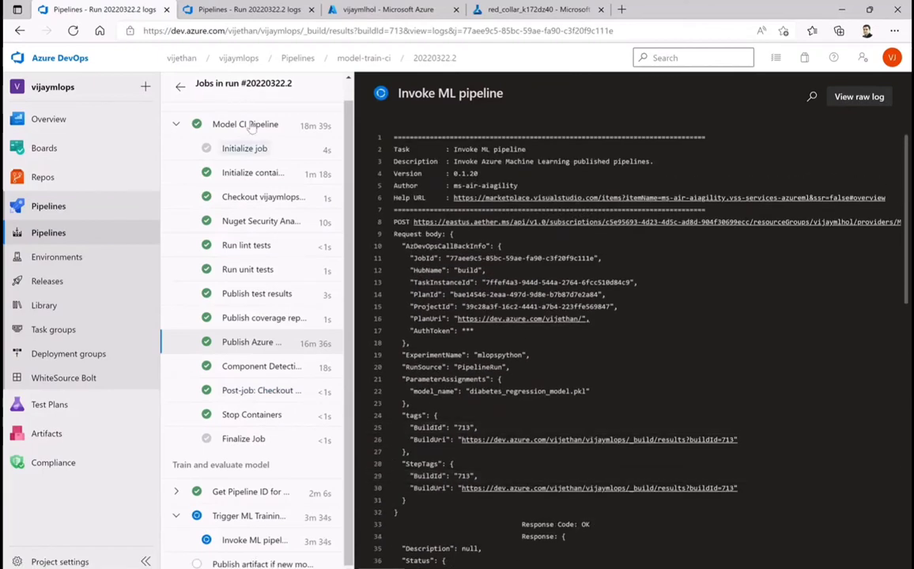
Check the Invoke ML pipeline log in the other open Azure DevOps view of run 20220322.2
{"action": "left_click", "coordinate": [238, 11]}
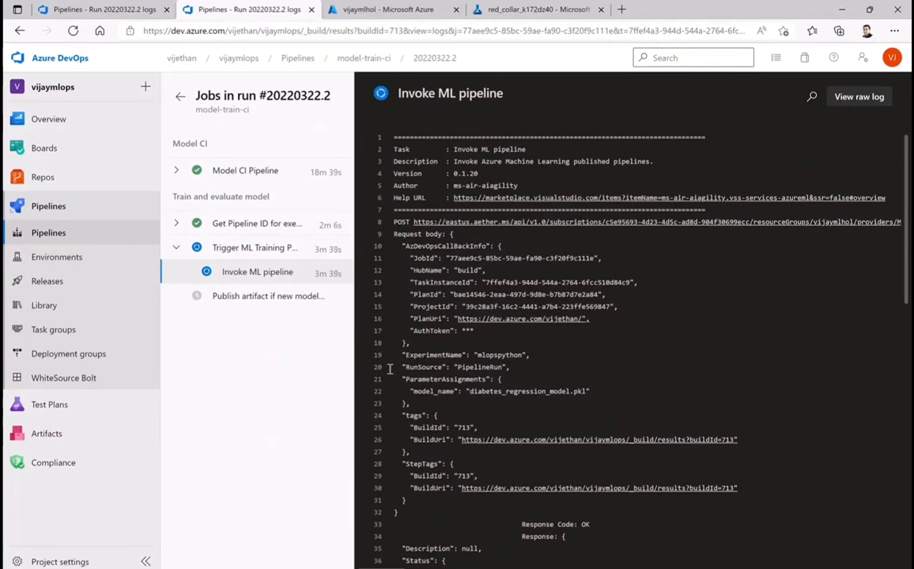
{"action": "scroll", "coordinate": [538, 370], "scroll_direction": "down", "scroll_amount": 10}
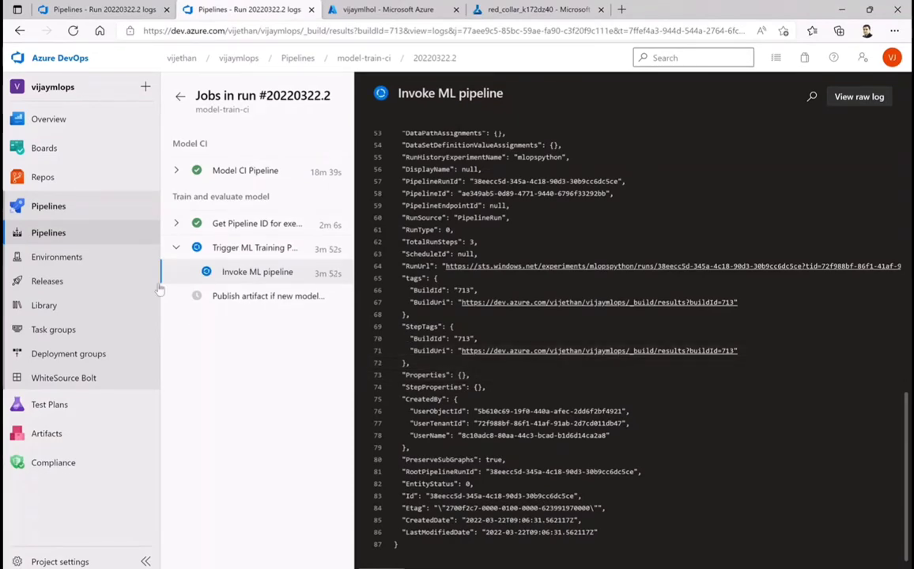
{"action": "left_click", "coordinate": [177, 249]}
{"action": "left_click", "coordinate": [176, 249]}
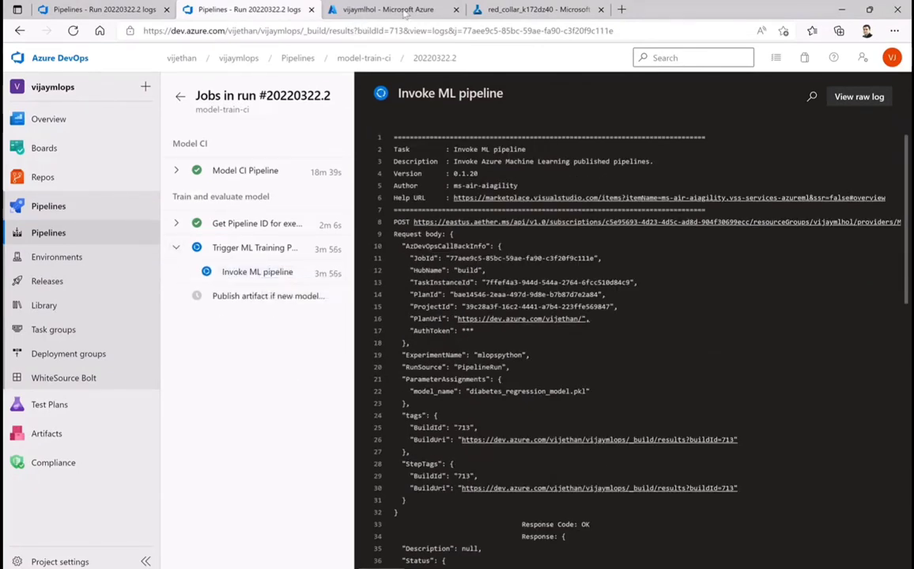
Switch to Machine Learning Studio, open the train-cluster compute cluster and refresh its details repeatedly to check the node allocation
{"action": "left_click", "coordinate": [529, 10]}
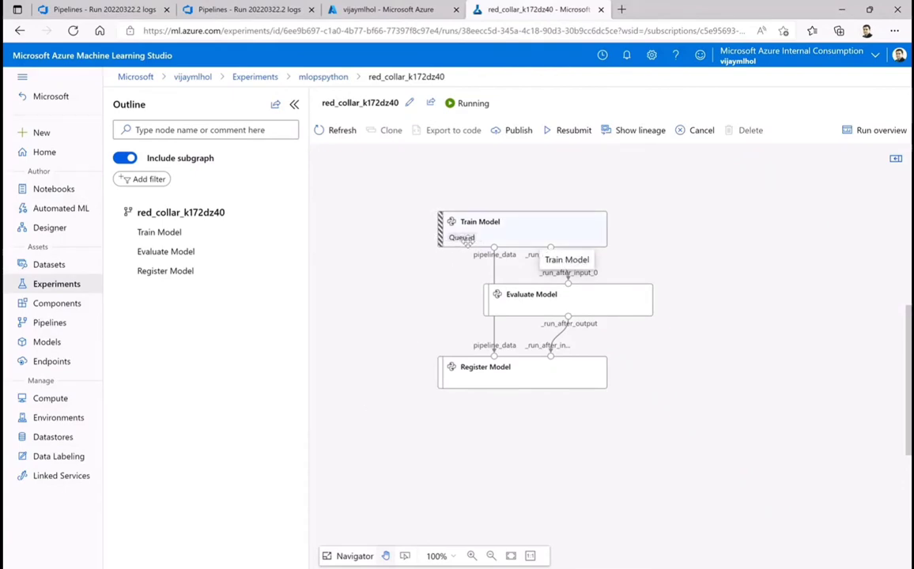
{"action": "left_click", "coordinate": [47, 398]}
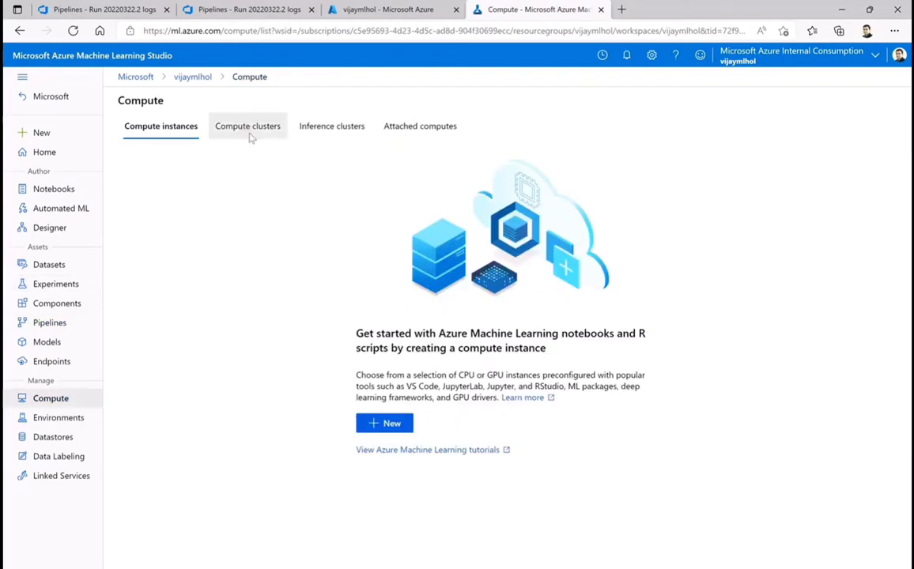
{"action": "left_click", "coordinate": [248, 129]}
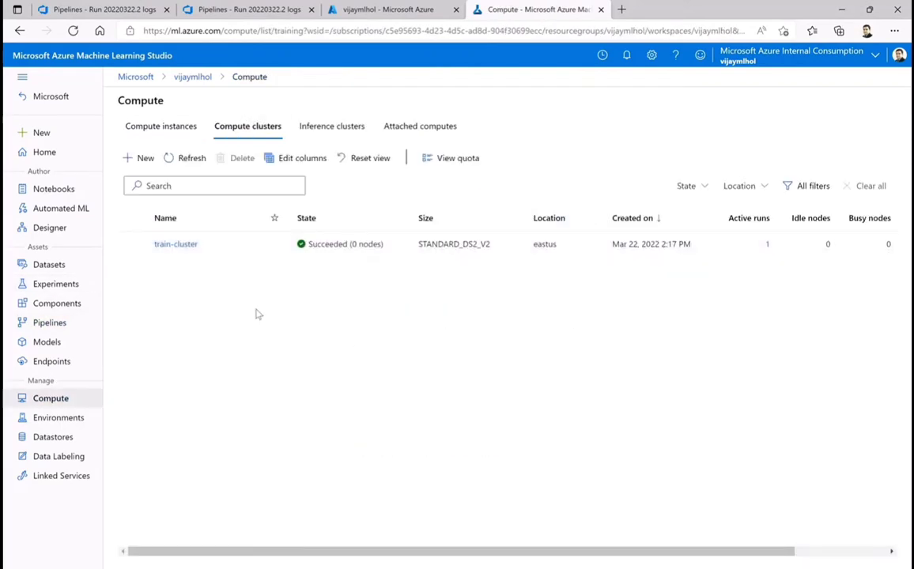
{"action": "left_click", "coordinate": [172, 246]}
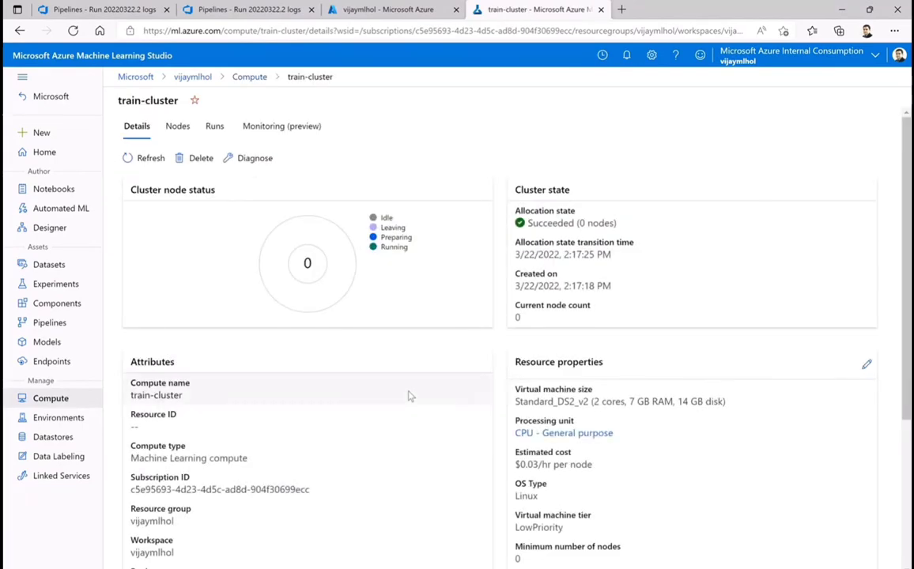
{"action": "left_click", "coordinate": [147, 164]}
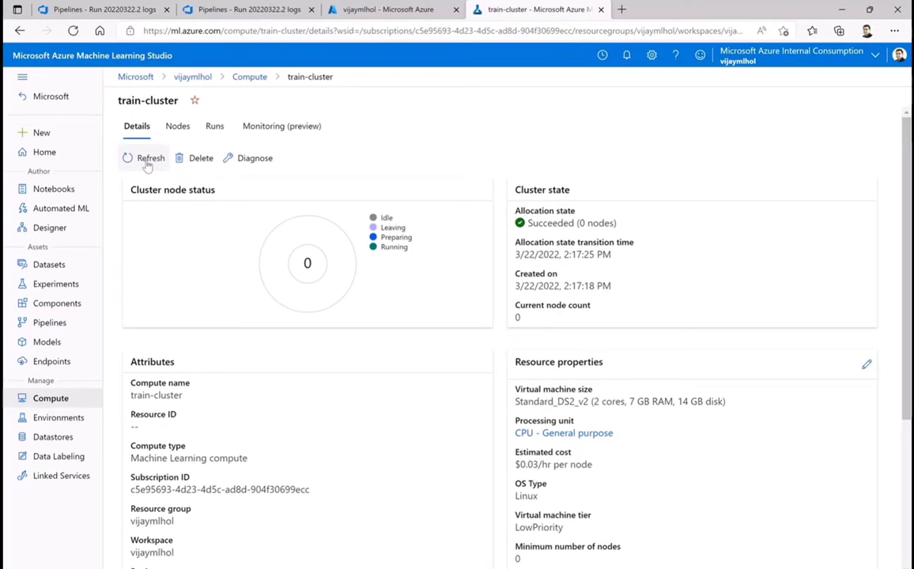
{"action": "left_click", "coordinate": [147, 164]}
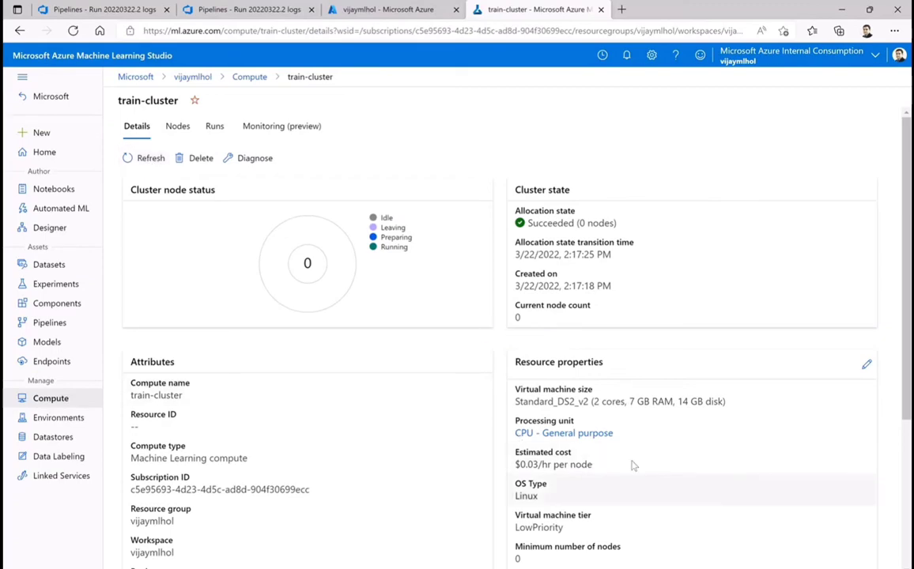
{"action": "left_click", "coordinate": [153, 162]}
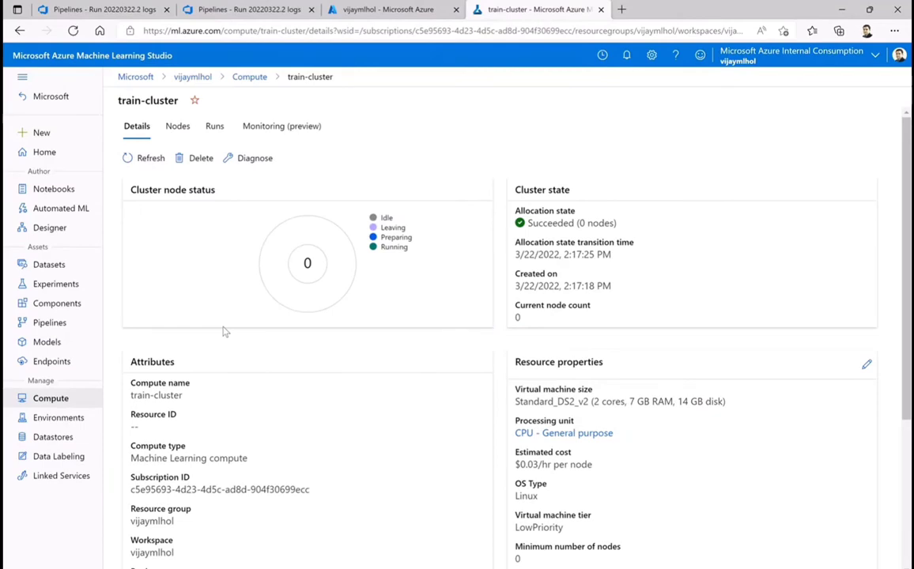
{"action": "left_click", "coordinate": [146, 158]}
Open the red_collar_k172dz40 pipeline run and select its Train Model step to check the status
{"action": "left_click", "coordinate": [49, 324]}
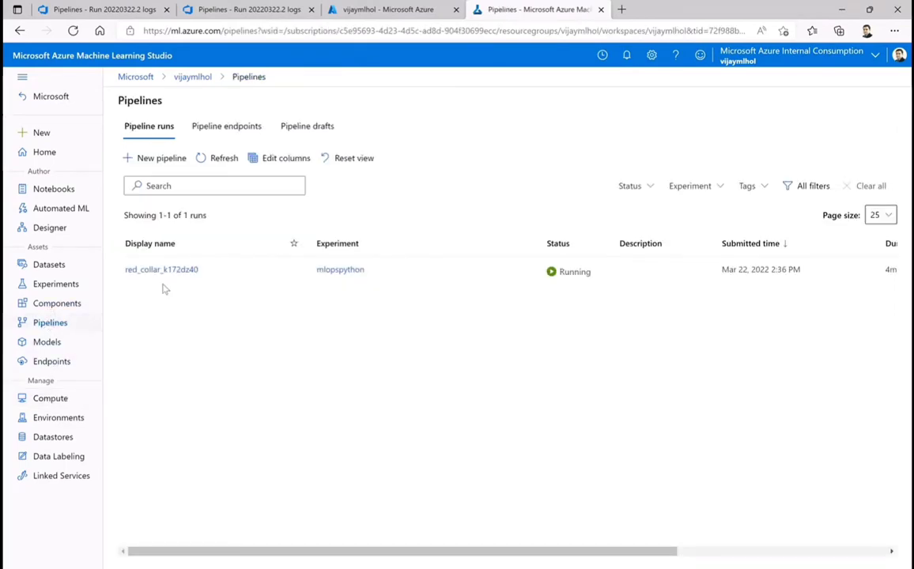
{"action": "left_click", "coordinate": [173, 271]}
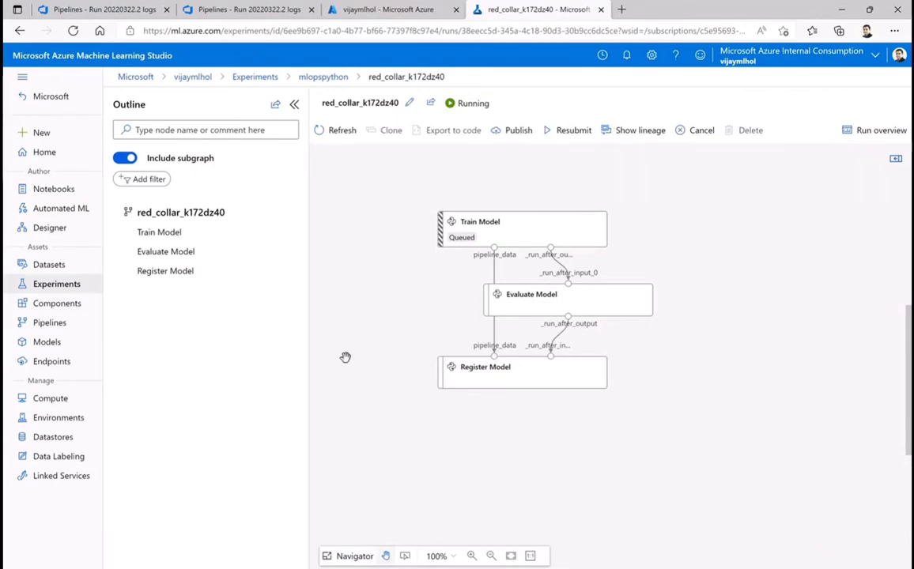
{"action": "left_click", "coordinate": [463, 235]}
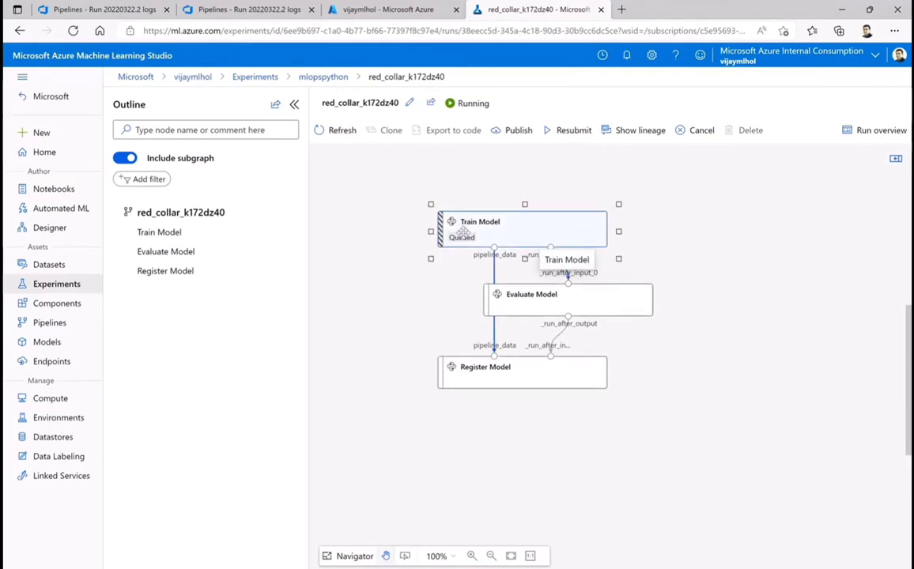
Check train-cluster's allocation state in the compute clusters, and open its details and node list
{"action": "left_click", "coordinate": [45, 400]}
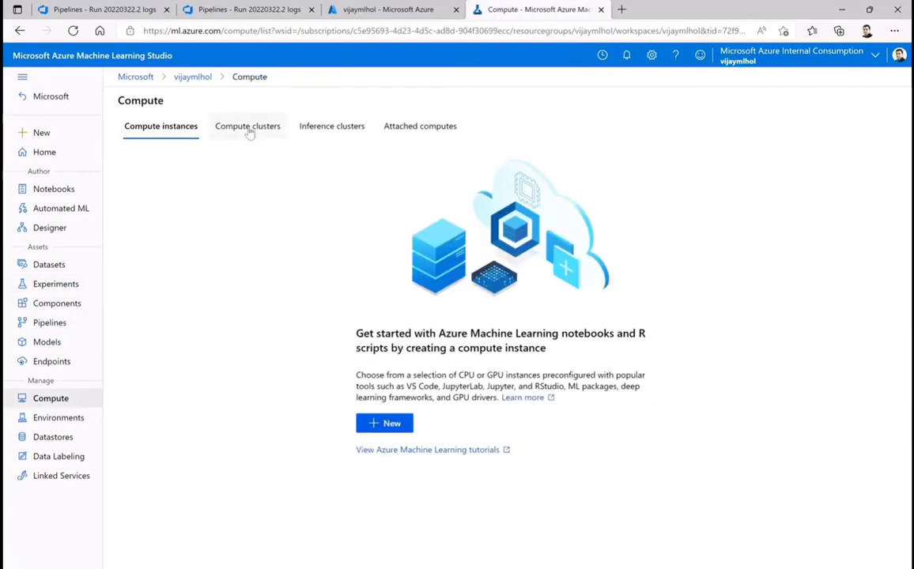
{"action": "left_click", "coordinate": [248, 129]}
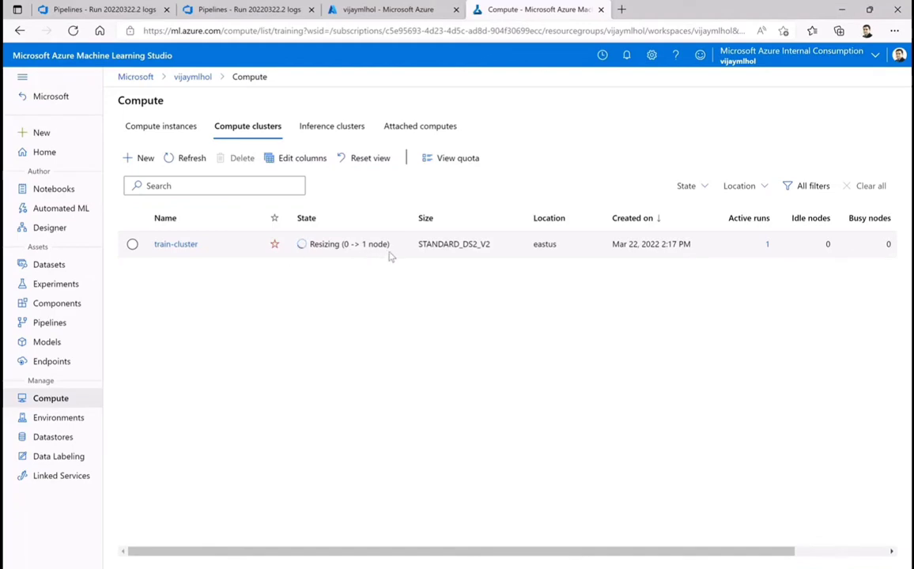
{"action": "left_click", "coordinate": [184, 244]}
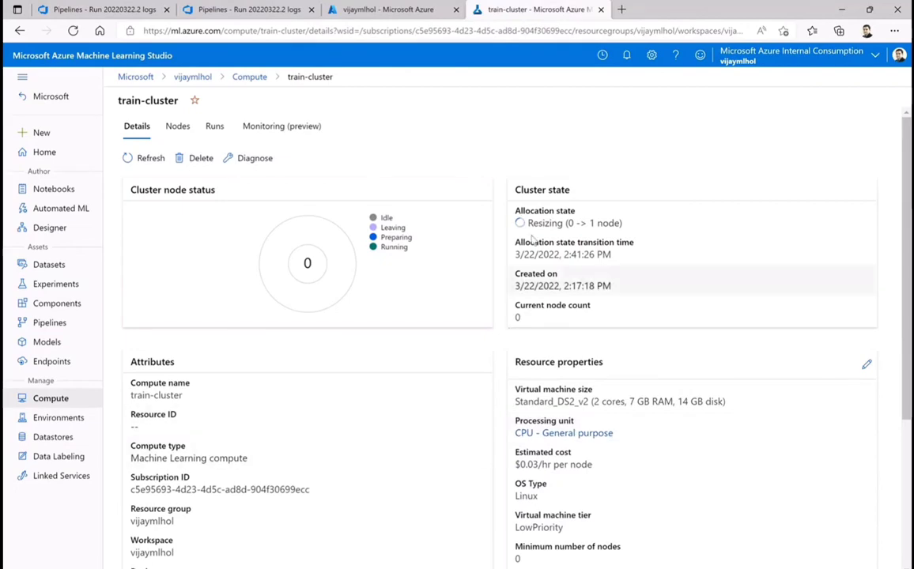
{"action": "left_click", "coordinate": [179, 129]}
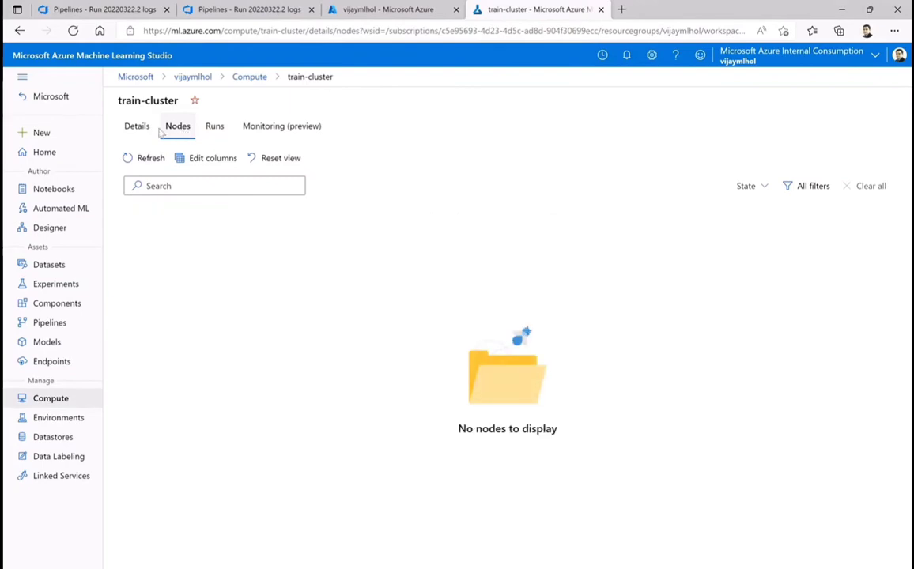
Open the nice_camel_7wx5mf3x run from train-cluster's runs and examine its status, script, input datasets and environment
{"action": "left_click", "coordinate": [216, 129]}
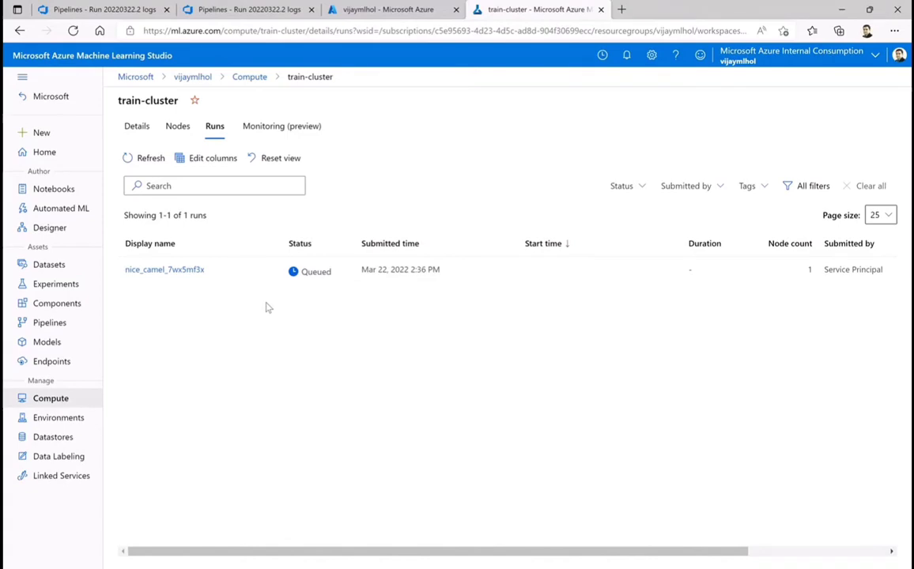
{"action": "left_click", "coordinate": [159, 272]}
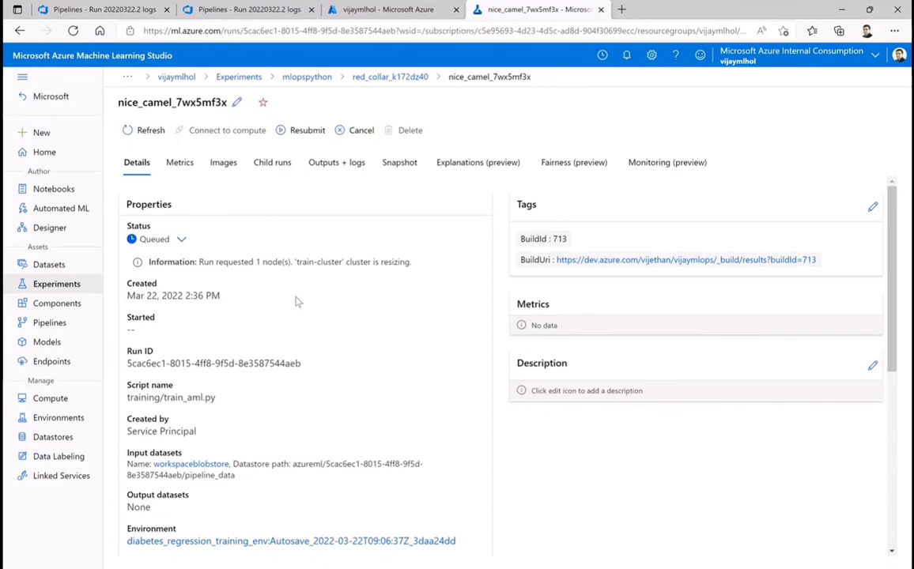
{"action": "scroll", "coordinate": [297, 301], "scroll_direction": "down", "scroll_amount": 1}
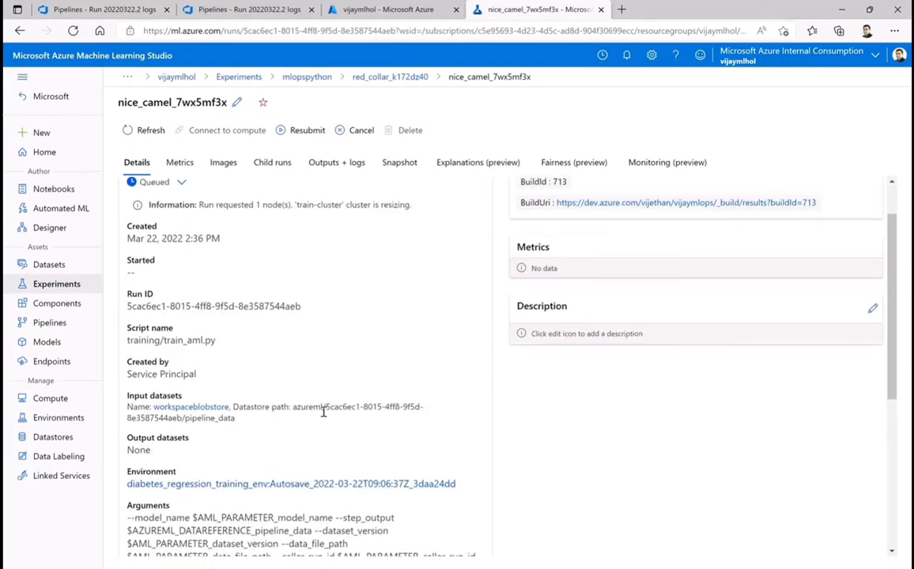
Review the nice_camel_7wx5mf3x run's script name, arguments and compute section, and open its train-cluster compute target
{"action": "scroll", "coordinate": [316, 332], "scroll_direction": "up", "scroll_amount": 1}
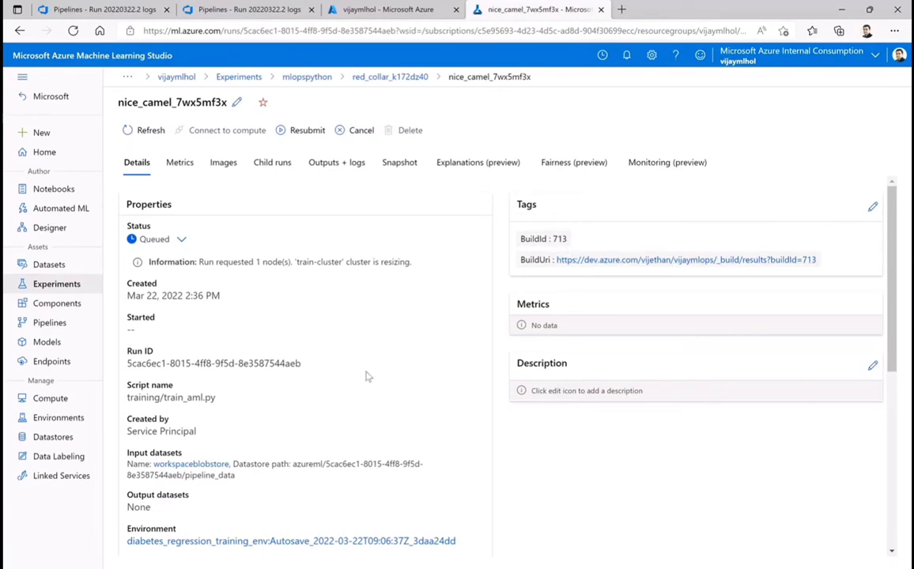
{"action": "scroll", "coordinate": [368, 376], "scroll_direction": "down", "scroll_amount": 1}
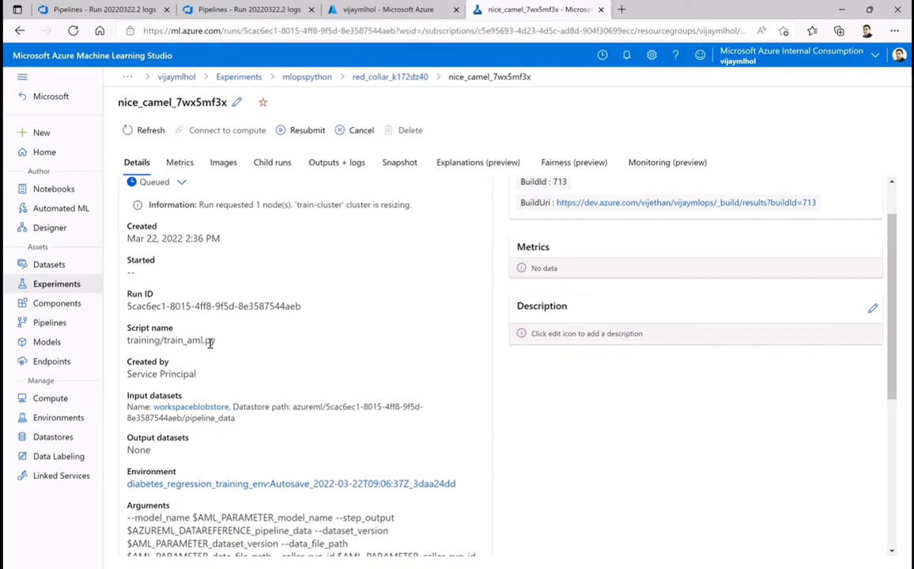
{"action": "scroll", "coordinate": [242, 354], "scroll_direction": "down", "scroll_amount": 1}
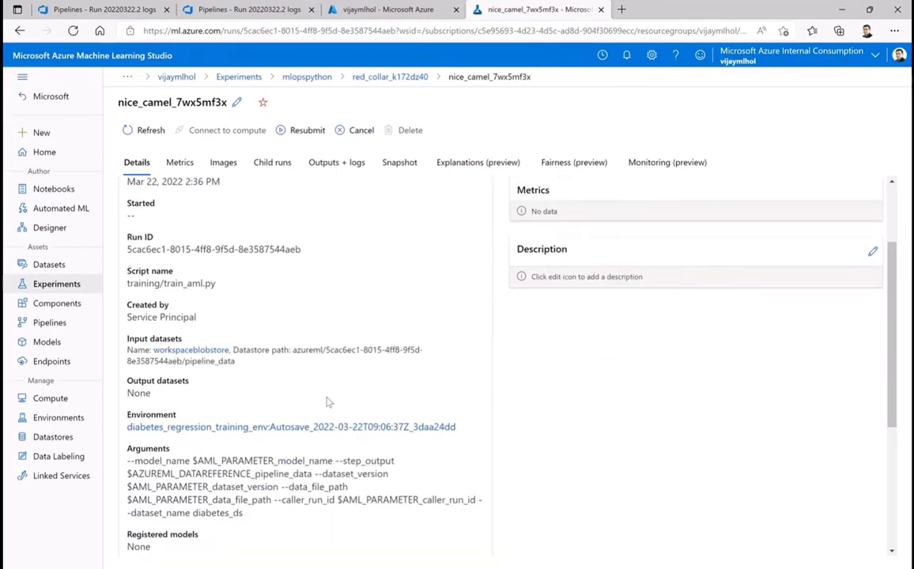
{"action": "scroll", "coordinate": [332, 396], "scroll_direction": "down", "scroll_amount": 3}
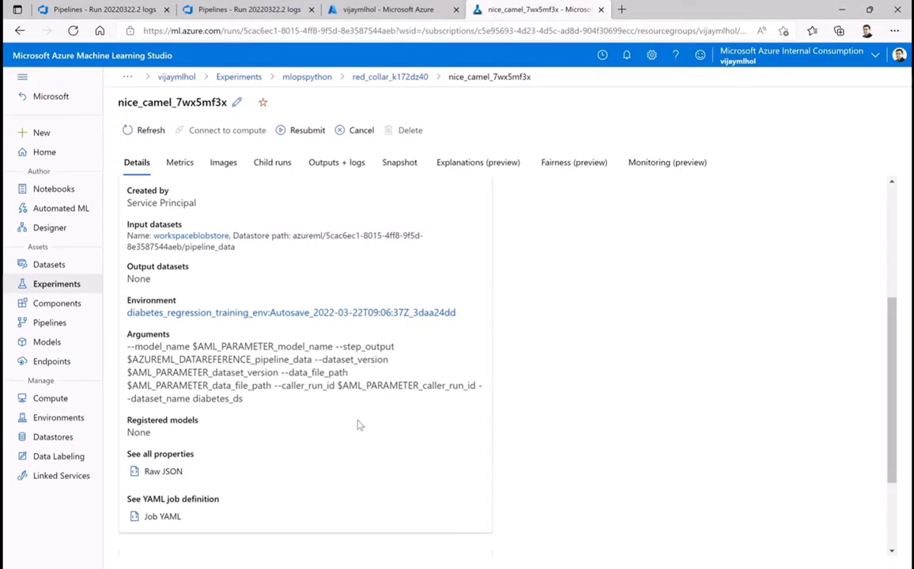
{"action": "scroll", "coordinate": [357, 425], "scroll_direction": "down", "scroll_amount": 3}
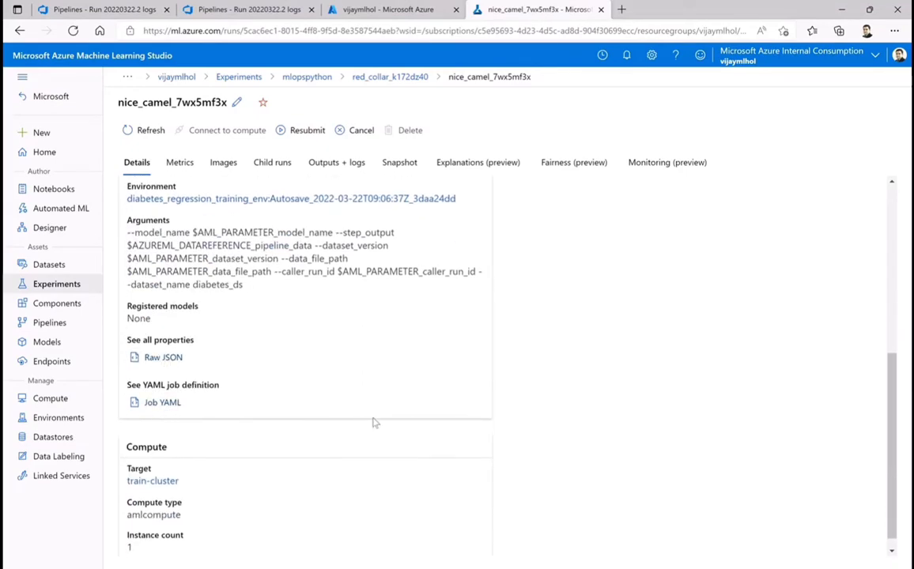
{"action": "scroll", "coordinate": [379, 423], "scroll_direction": "down", "scroll_amount": 1}
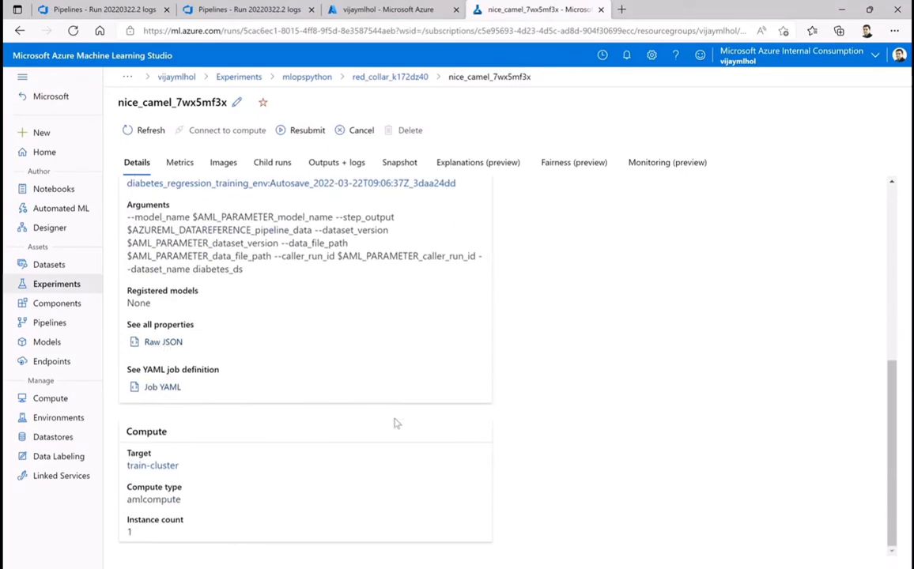
{"action": "left_click", "coordinate": [150, 466]}
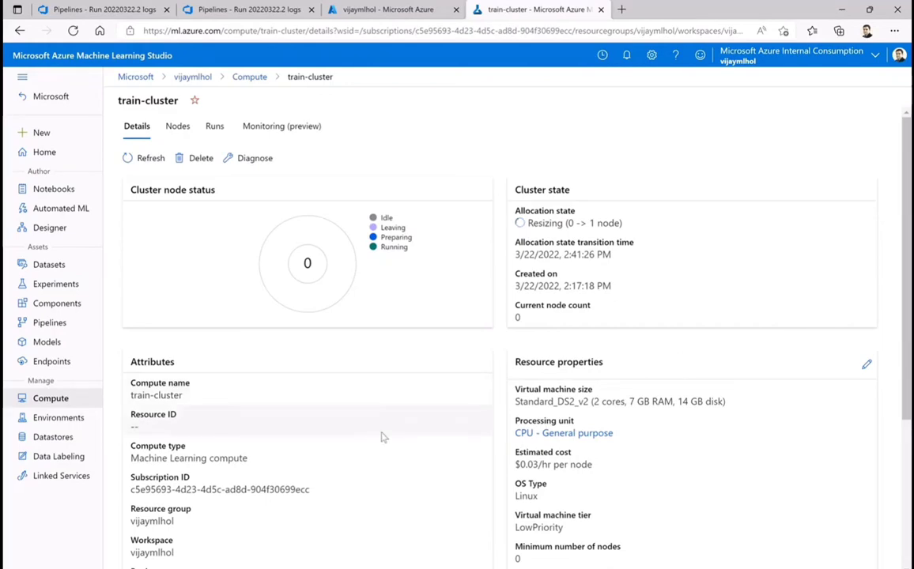
Check the Invoke ML pipeline job in Azure DevOps, and refresh the vijaymlhol resource group in the Azure portal
{"action": "left_click", "coordinate": [95, 8]}
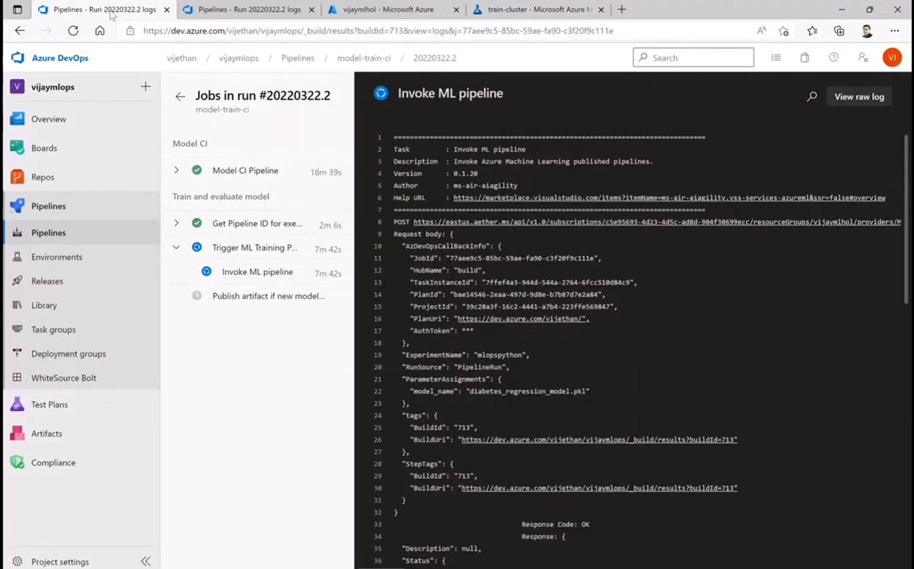
{"action": "scroll", "coordinate": [606, 341], "scroll_direction": "down", "scroll_amount": 5}
{"action": "scroll", "coordinate": [608, 345], "scroll_direction": "up", "scroll_amount": 8}
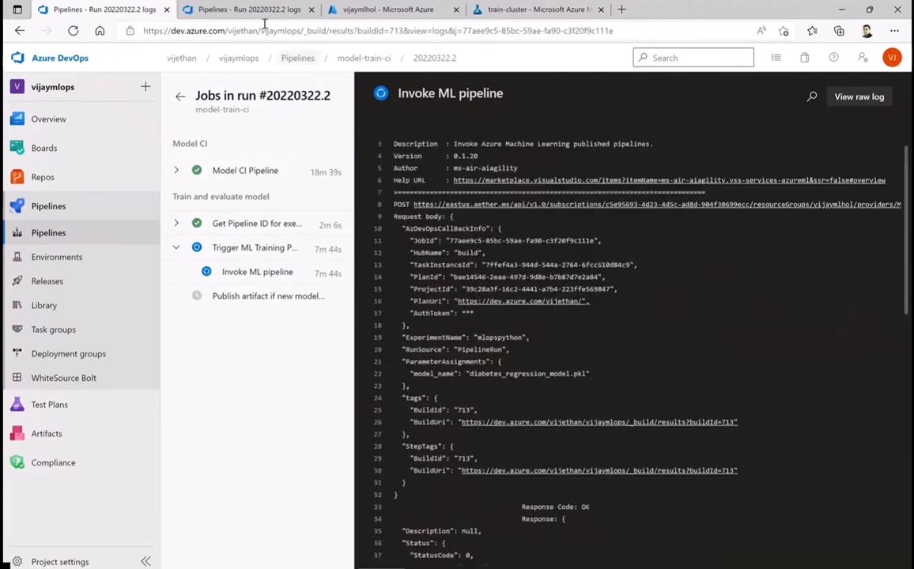
{"action": "left_click", "coordinate": [255, 11]}
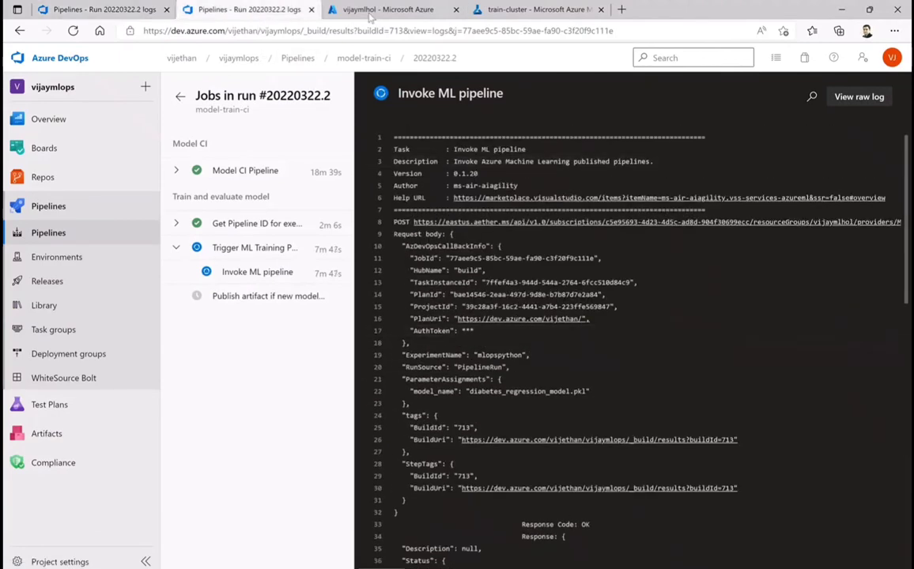
{"action": "left_click", "coordinate": [336, 12]}
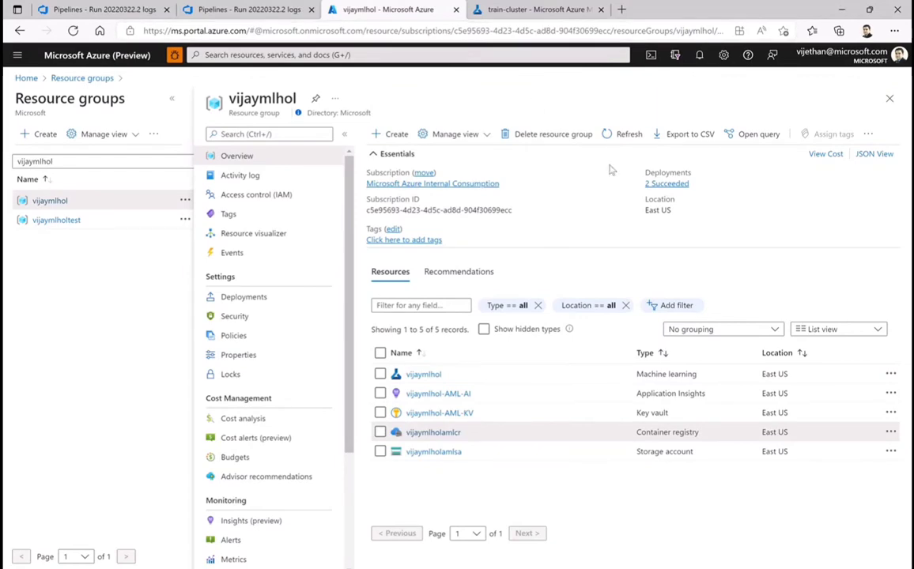
{"action": "left_click", "coordinate": [610, 134]}
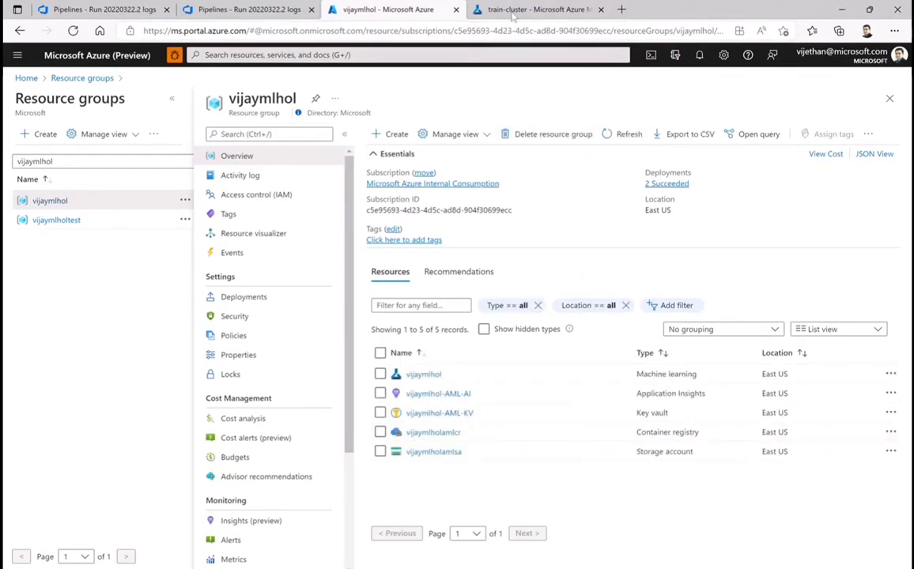
Return to Machine Learning Studio and review train-cluster's allocation state and resource properties
{"action": "left_click", "coordinate": [534, 9]}
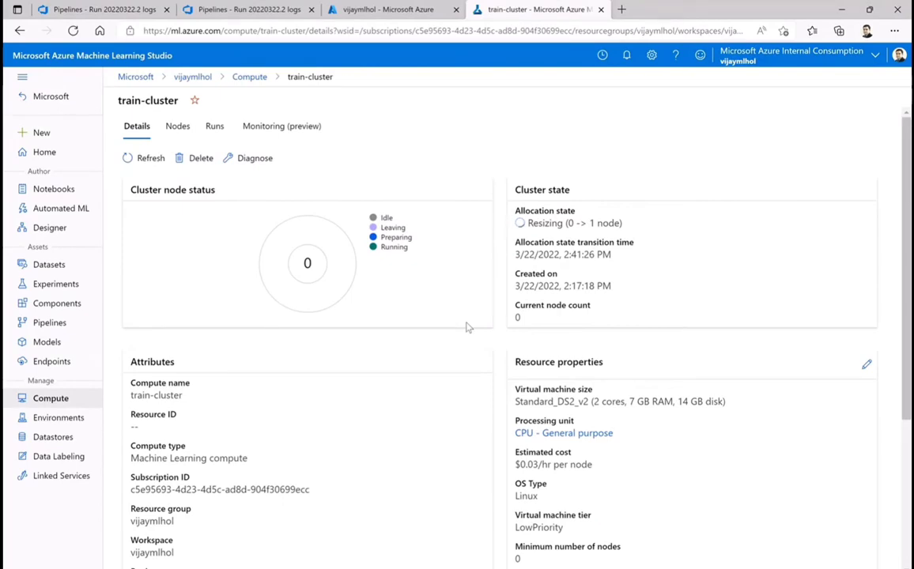
{"action": "scroll", "coordinate": [605, 415], "scroll_direction": "down", "scroll_amount": 3}
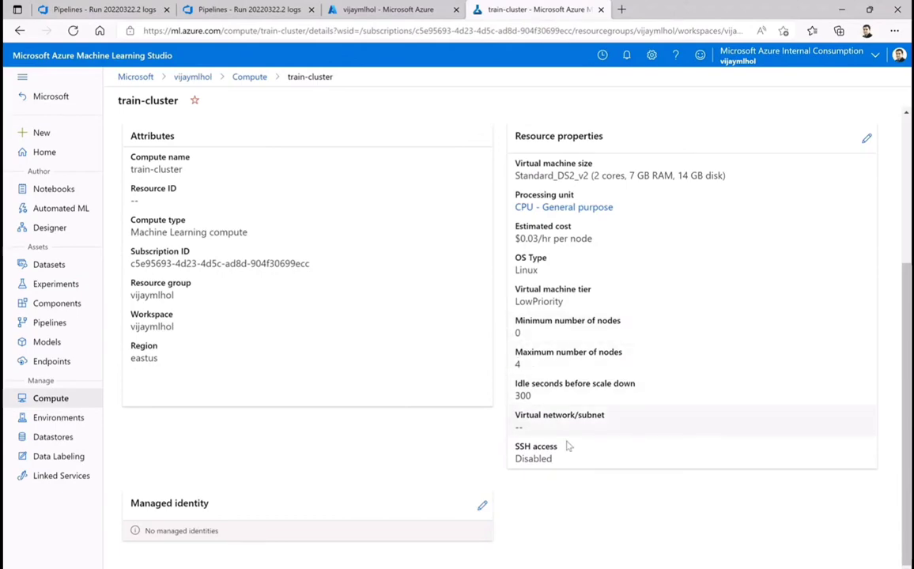
{"action": "scroll", "coordinate": [367, 414], "scroll_direction": "up", "scroll_amount": 3}
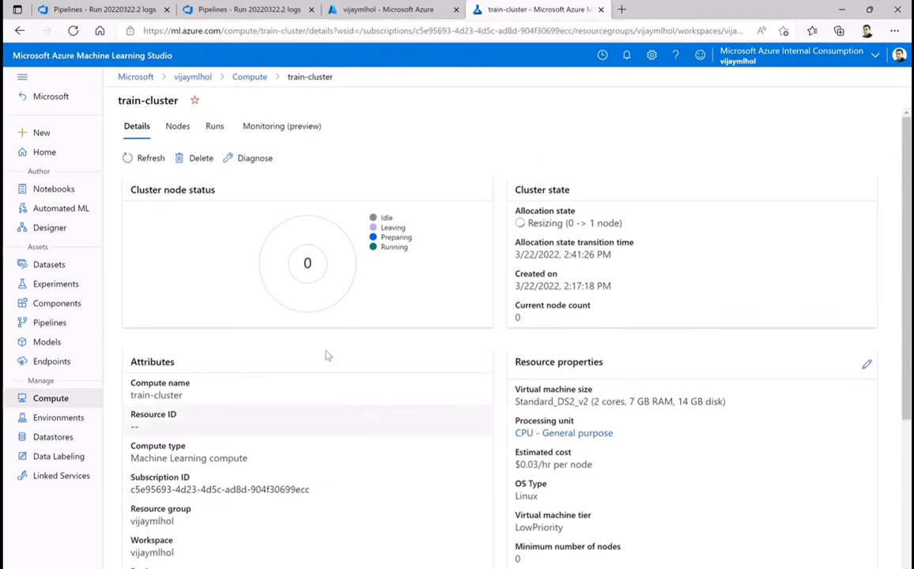
Open the red_collar_k172dz40 run from the pipeline runs and check the status of its Train Model step
{"action": "left_click", "coordinate": [51, 324]}
{"action": "left_click", "coordinate": [139, 271]}
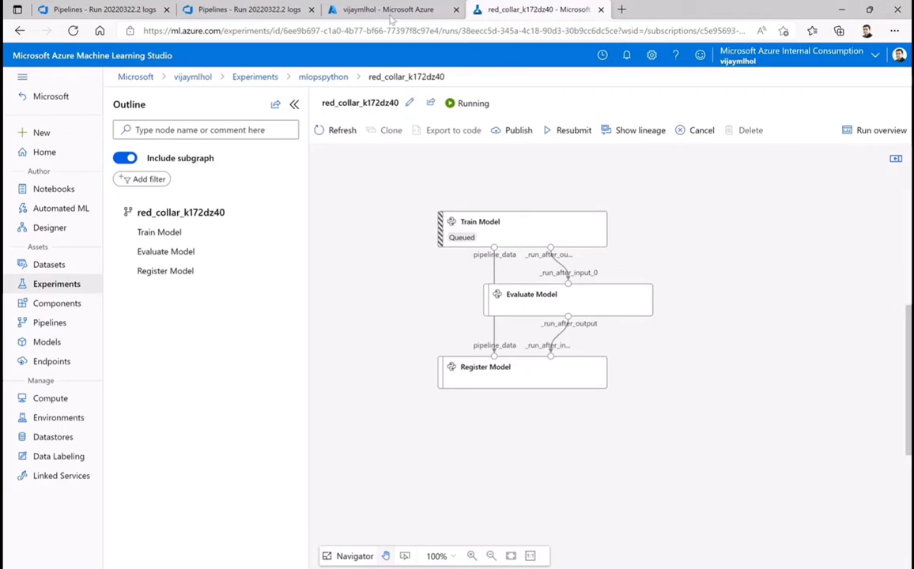
{"action": "left_click", "coordinate": [382, 11]}
{"action": "left_click", "coordinate": [514, 10]}
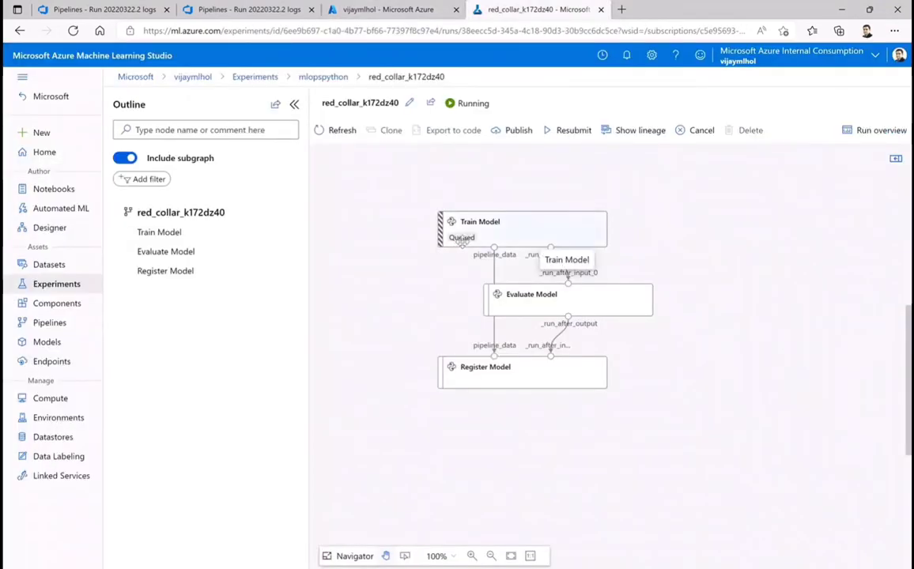
Open train-cluster from the compute clusters and check its node status and allocation state
{"action": "left_click", "coordinate": [61, 400]}
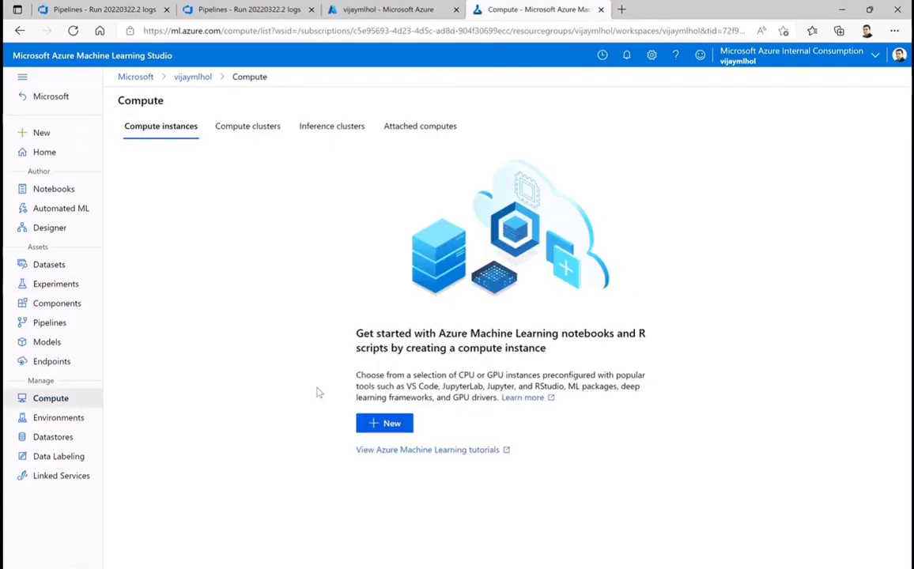
{"action": "left_click", "coordinate": [247, 128]}
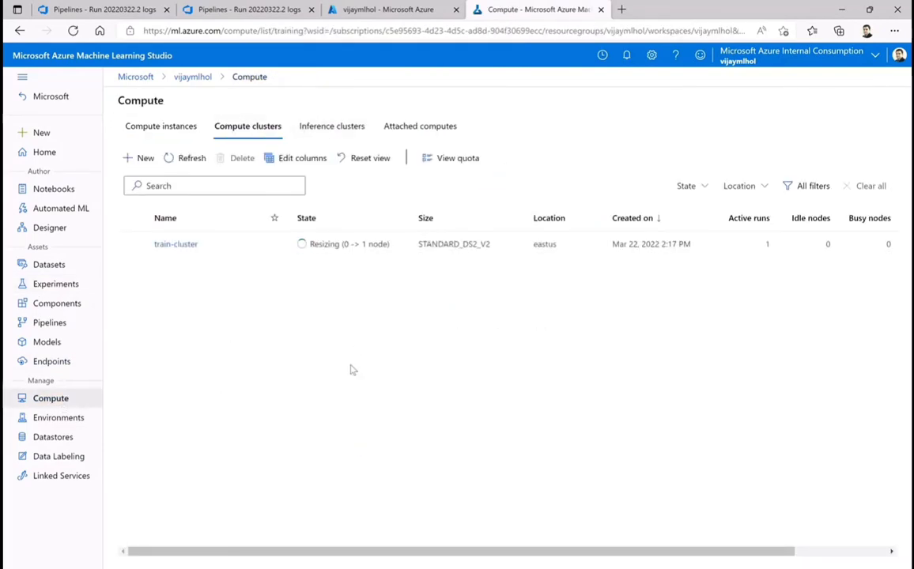
{"action": "left_click", "coordinate": [186, 245]}
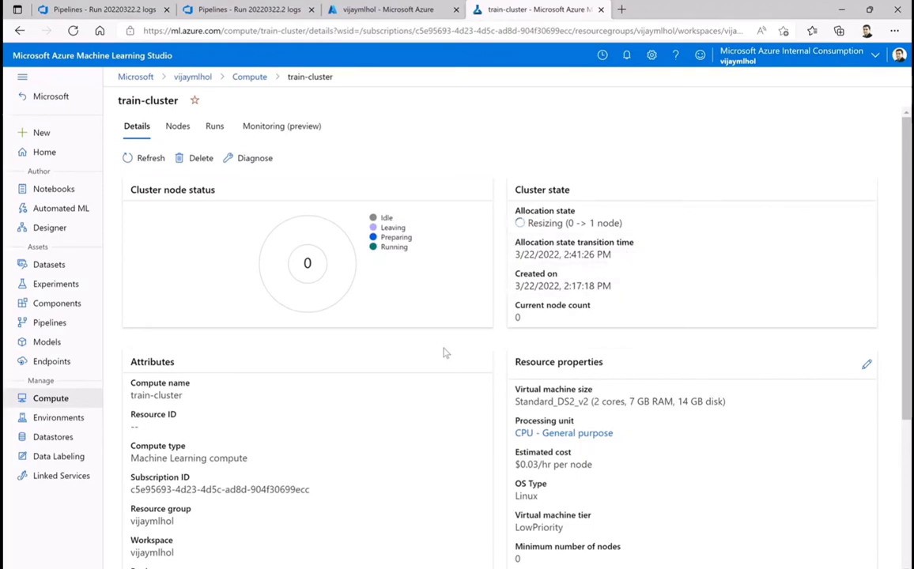
{"action": "scroll", "coordinate": [368, 363], "scroll_direction": "down", "scroll_amount": 1}
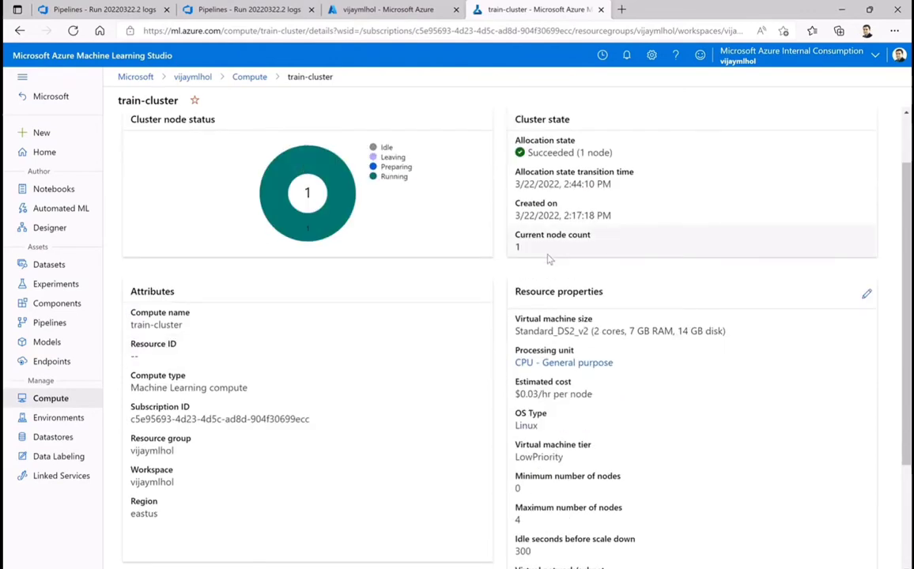
Check the pipeline runs list and reopen the red_collar_k172dz40 run
{"action": "left_click", "coordinate": [48, 323]}
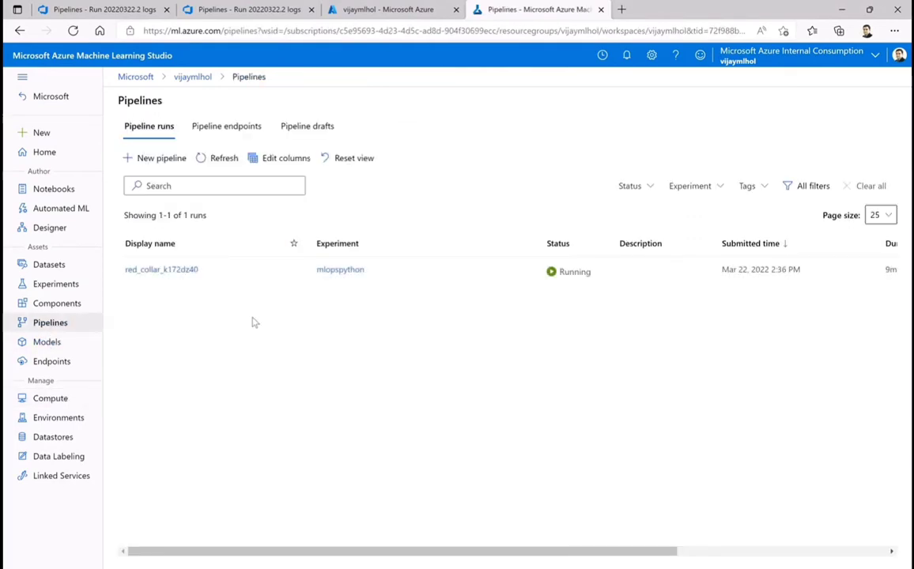
{"action": "left_click", "coordinate": [162, 270]}
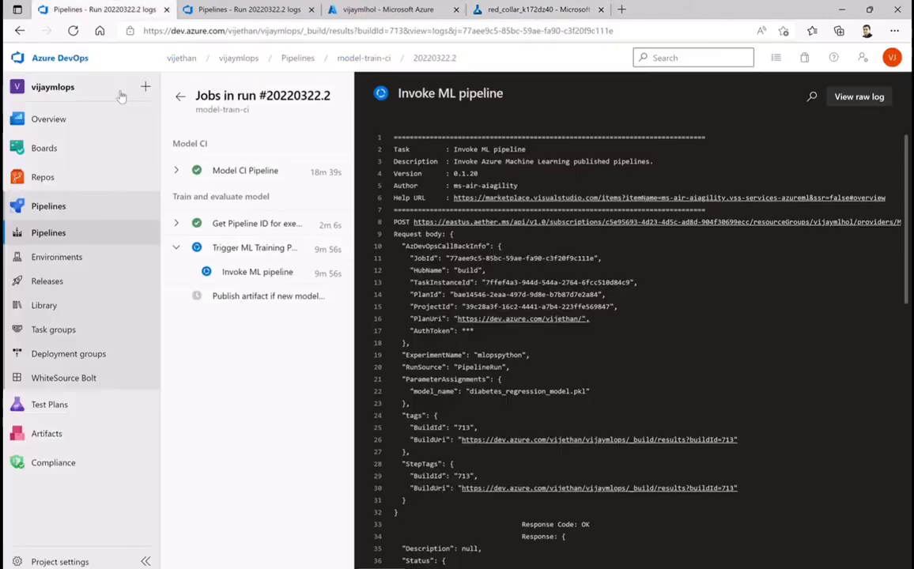
Switch to Azure DevOps, open the vijaymlopshol repository files in a new tab, and read the README through its required variable group table
{"action": "left_click", "coordinate": [91, 10]}
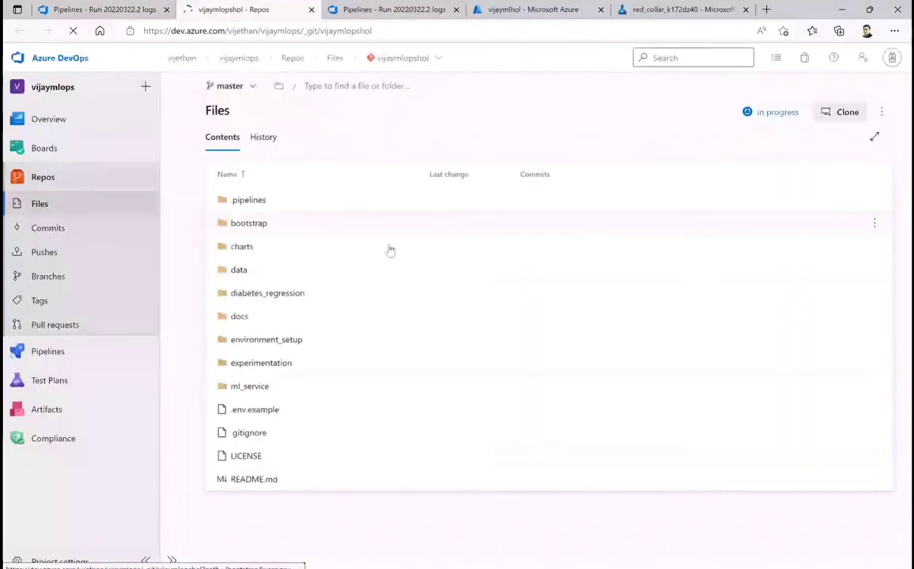
{"action": "scroll", "coordinate": [395, 292], "scroll_direction": "down", "scroll_amount": 1}
{"action": "scroll", "coordinate": [395, 293], "scroll_direction": "down", "scroll_amount": 10}
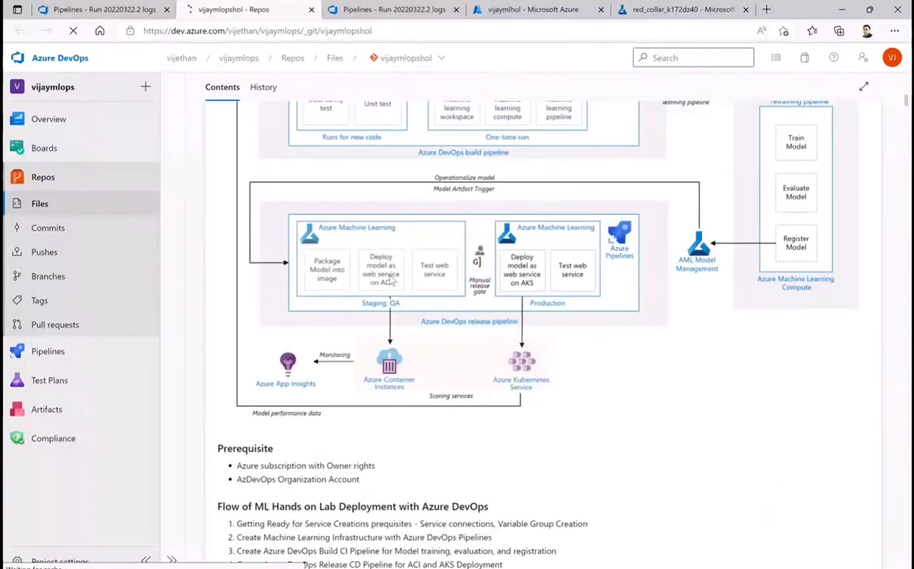
{"action": "scroll", "coordinate": [432, 275], "scroll_direction": "down", "scroll_amount": 10}
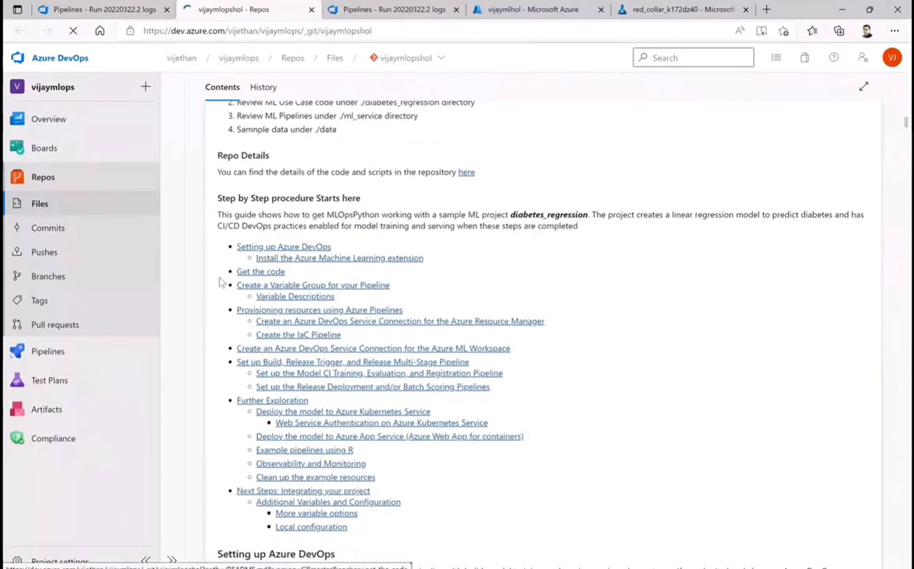
{"action": "scroll", "coordinate": [477, 294], "scroll_direction": "down", "scroll_amount": 1}
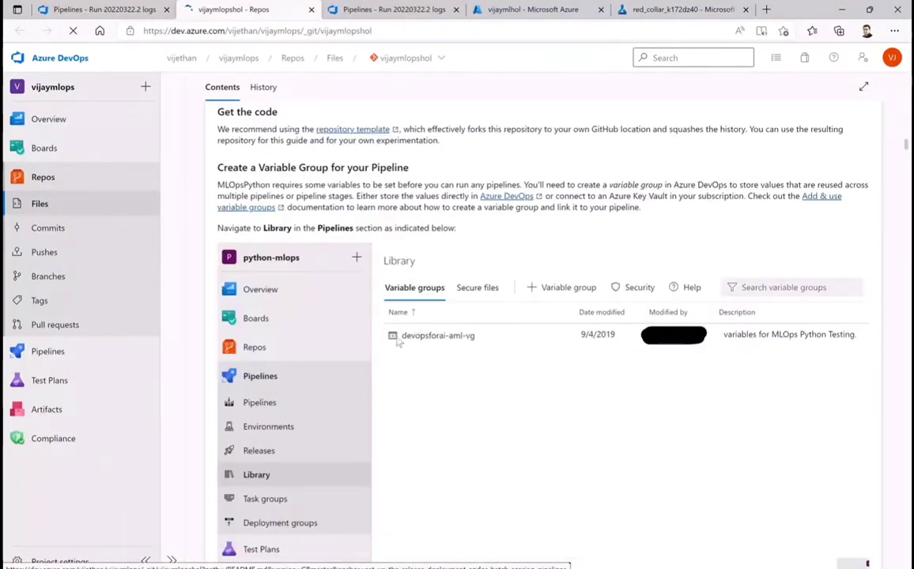
{"action": "scroll", "coordinate": [467, 349], "scroll_direction": "down", "scroll_amount": 5}
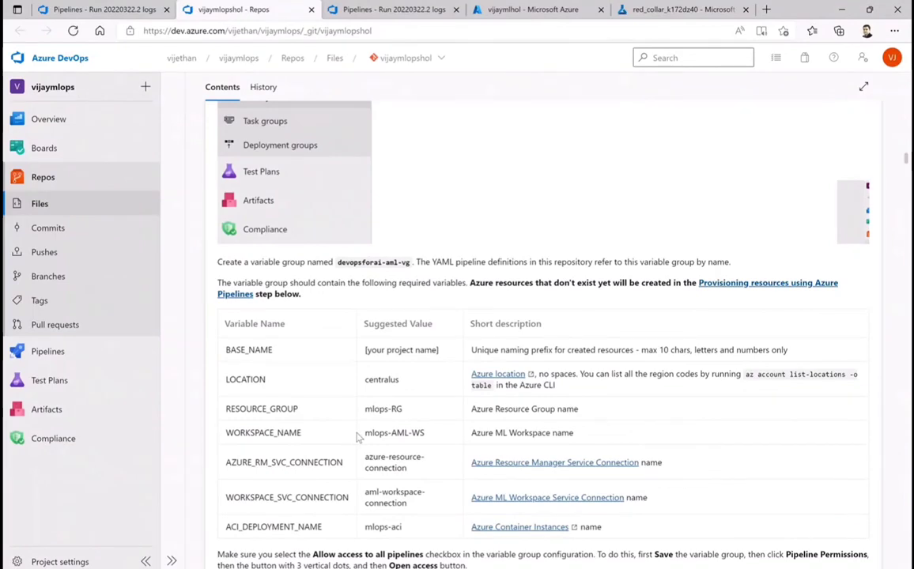
{"action": "scroll", "coordinate": [353, 433], "scroll_direction": "down", "scroll_amount": 1}
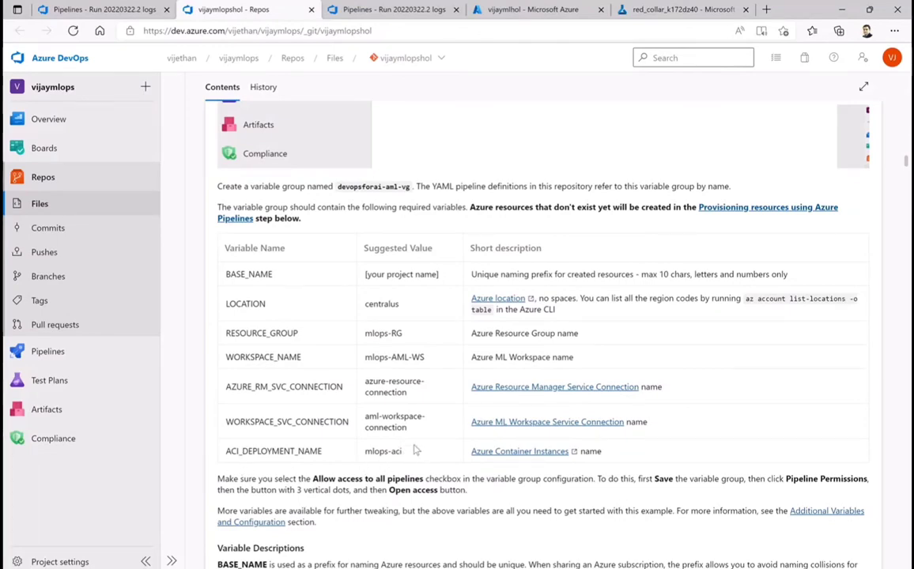
{"action": "scroll", "coordinate": [423, 407], "scroll_direction": "down", "scroll_amount": 1}
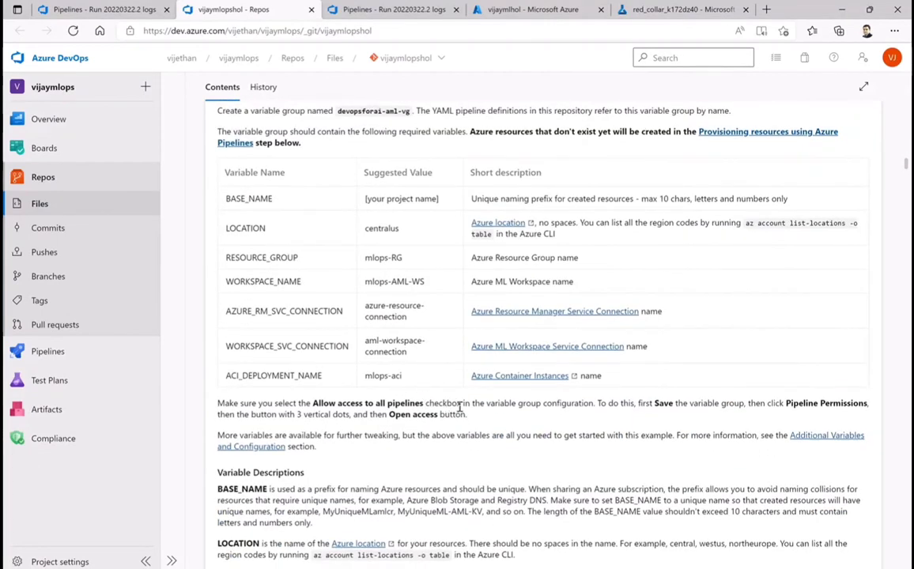
Read the README's variable descriptions, resource provisioning notes and instructions for the Azure Resource Manager service connection
{"action": "scroll", "coordinate": [443, 406], "scroll_direction": "down", "scroll_amount": 2}
{"action": "scroll", "coordinate": [465, 404], "scroll_direction": "down", "scroll_amount": 2}
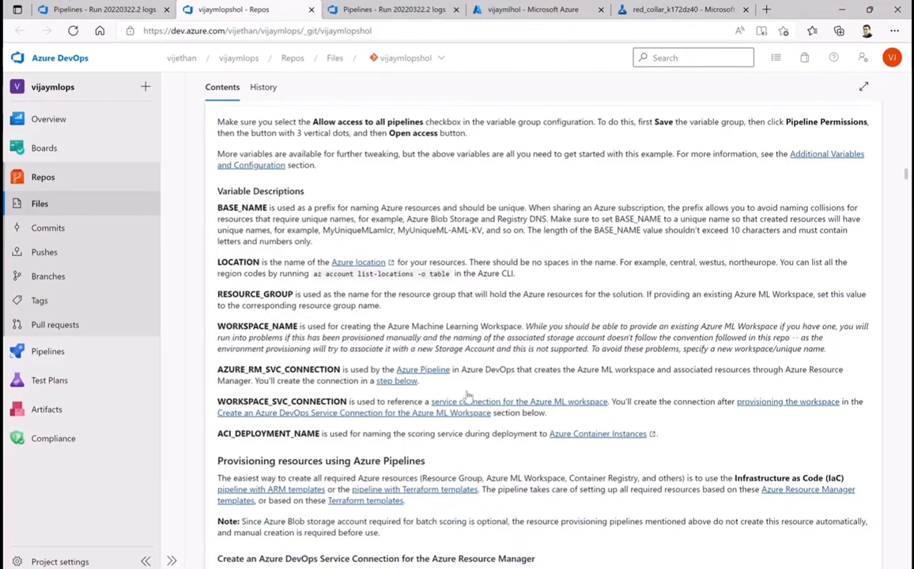
{"action": "scroll", "coordinate": [468, 396], "scroll_direction": "down", "scroll_amount": 1}
{"action": "scroll", "coordinate": [484, 336], "scroll_direction": "down", "scroll_amount": 1}
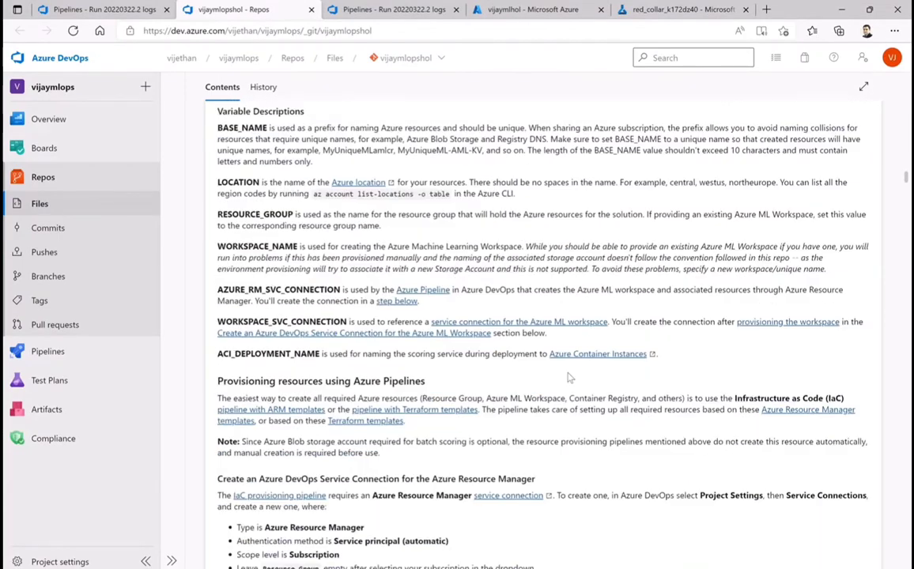
{"action": "scroll", "coordinate": [530, 345], "scroll_direction": "down", "scroll_amount": 2}
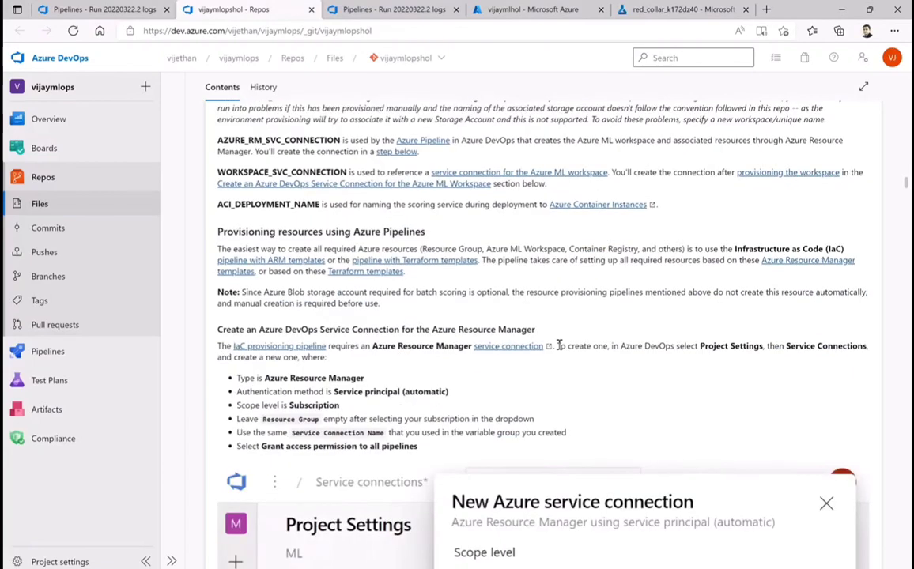
{"action": "scroll", "coordinate": [559, 350], "scroll_direction": "down", "scroll_amount": 4}
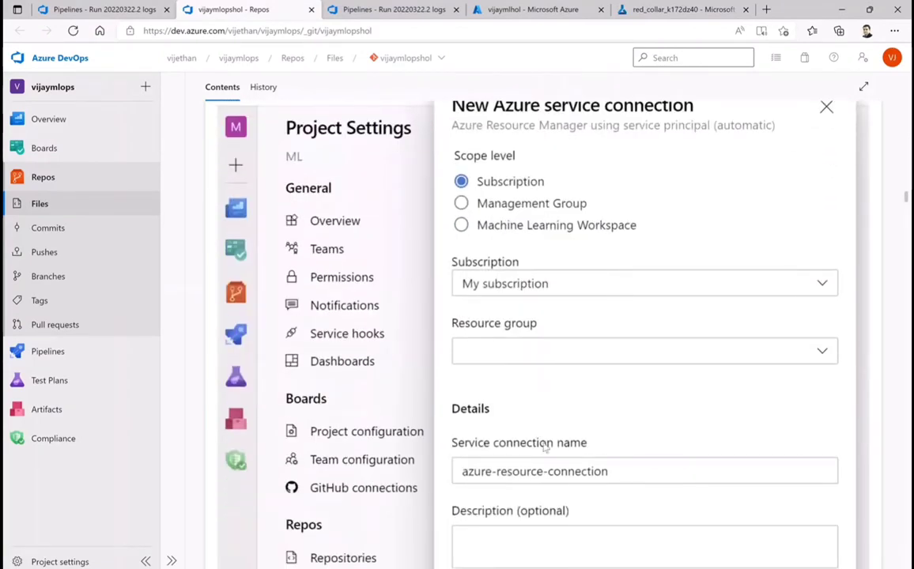
{"action": "scroll", "coordinate": [553, 470], "scroll_direction": "down", "scroll_amount": 6}
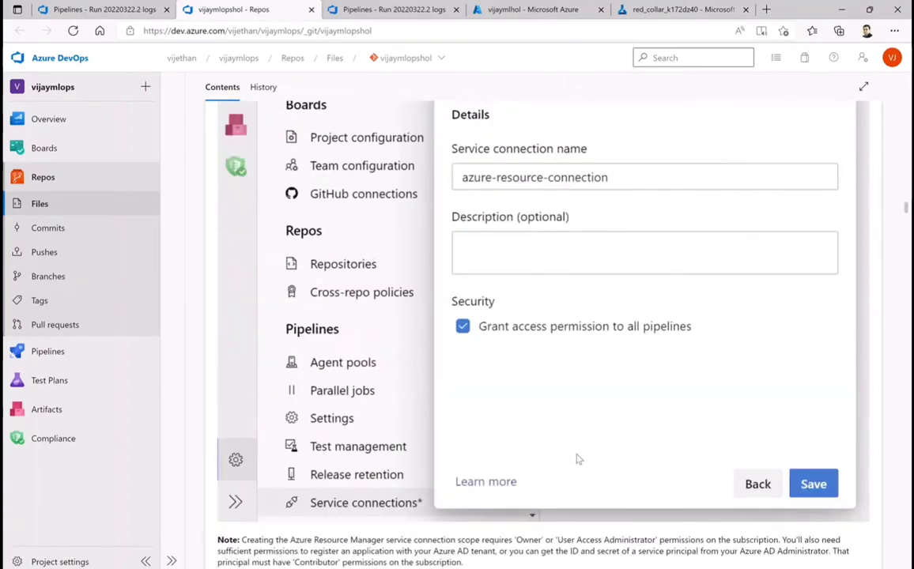
Read the README's sections on the existing-YAML infrastructure pipeline, the Azure ML workspace service connection, and the build and release multi-stage pipelines
{"action": "scroll", "coordinate": [578, 460], "scroll_direction": "down", "scroll_amount": 1}
{"action": "scroll", "coordinate": [391, 356], "scroll_direction": "down", "scroll_amount": 6}
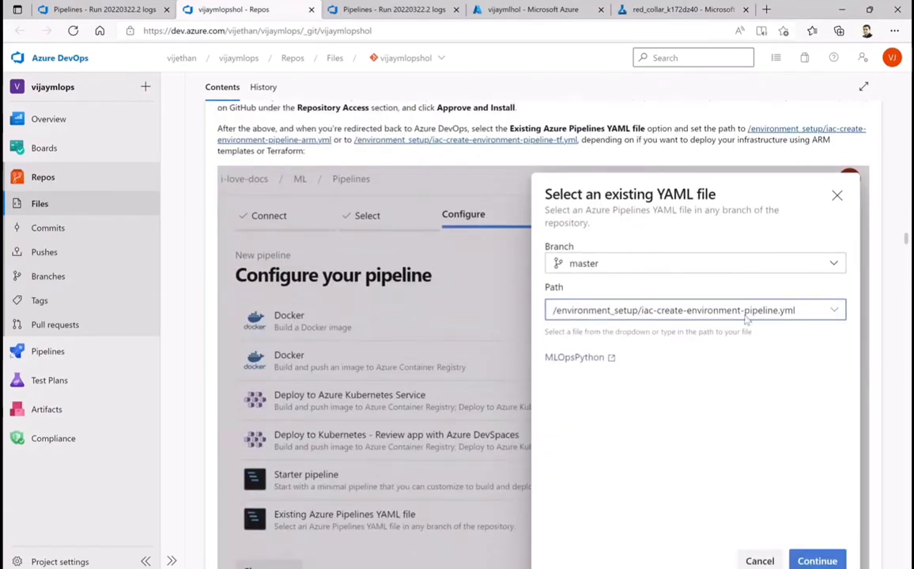
{"action": "scroll", "coordinate": [500, 388], "scroll_direction": "down", "scroll_amount": 10}
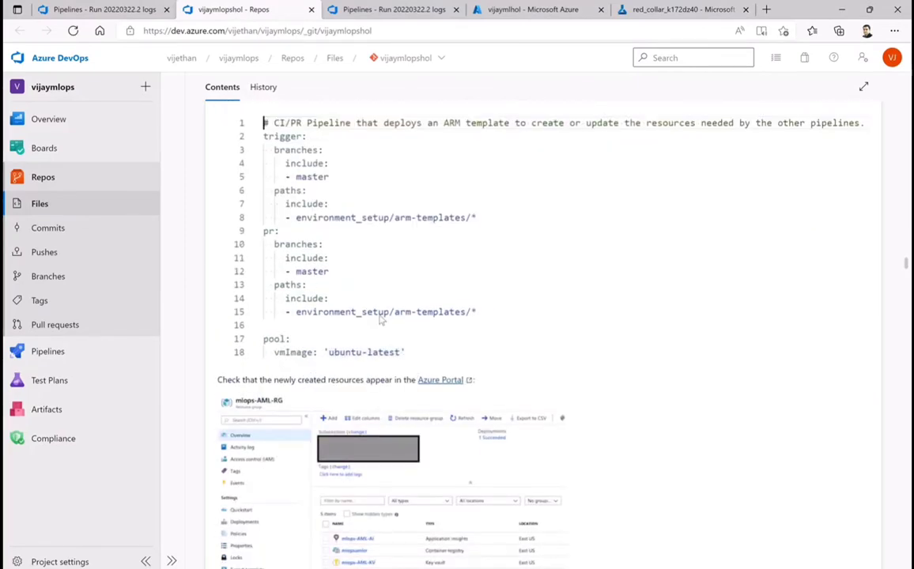
{"action": "scroll", "coordinate": [379, 320], "scroll_direction": "down", "scroll_amount": 8}
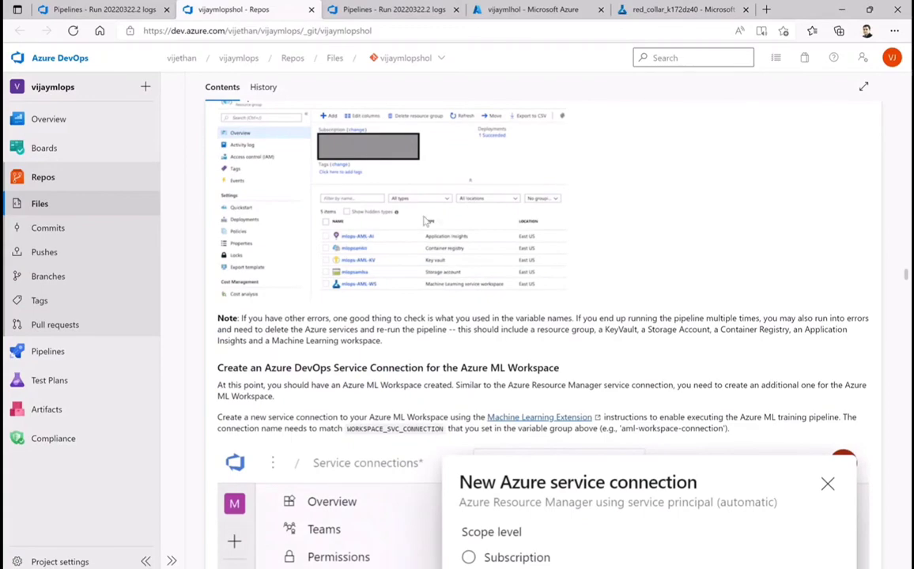
{"action": "scroll", "coordinate": [522, 328], "scroll_direction": "down", "scroll_amount": 5}
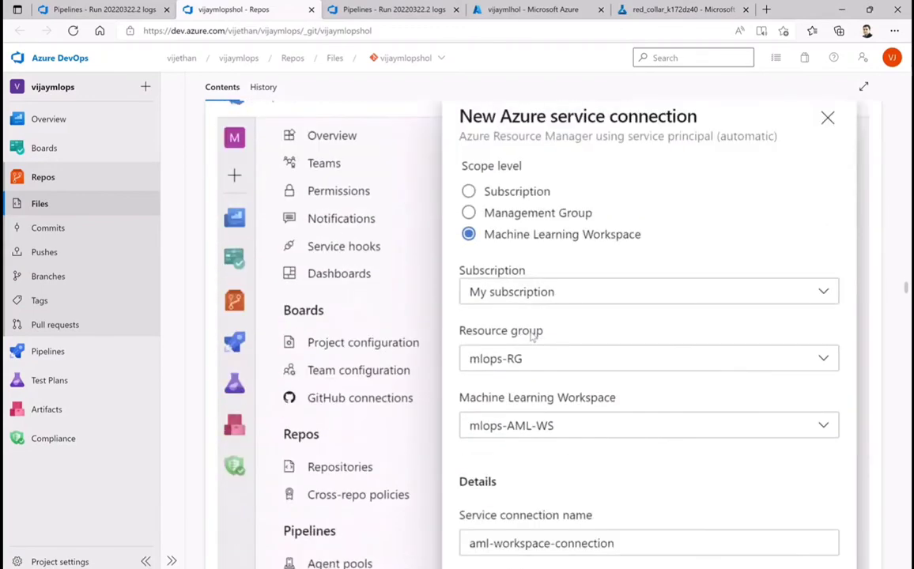
{"action": "scroll", "coordinate": [601, 387], "scroll_direction": "down", "scroll_amount": 3}
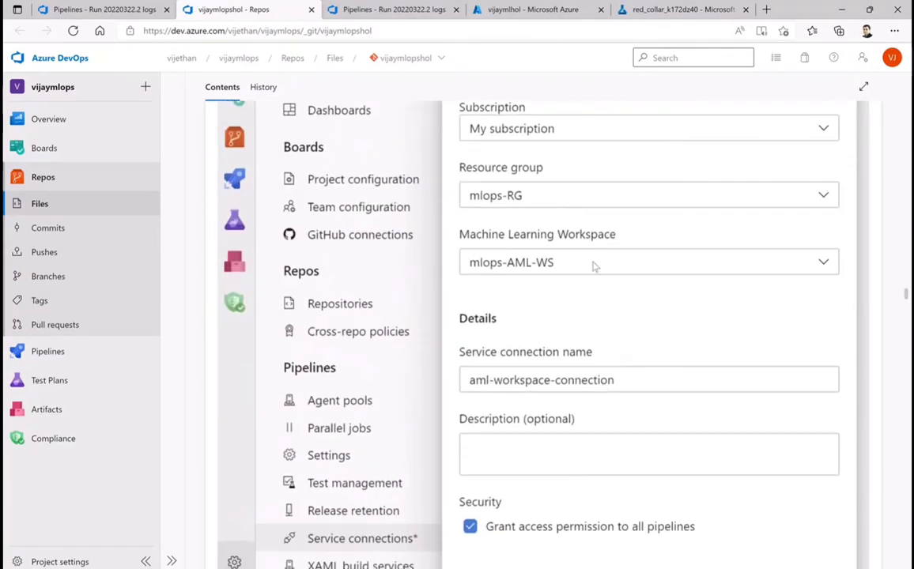
{"action": "scroll", "coordinate": [616, 420], "scroll_direction": "down", "scroll_amount": 2}
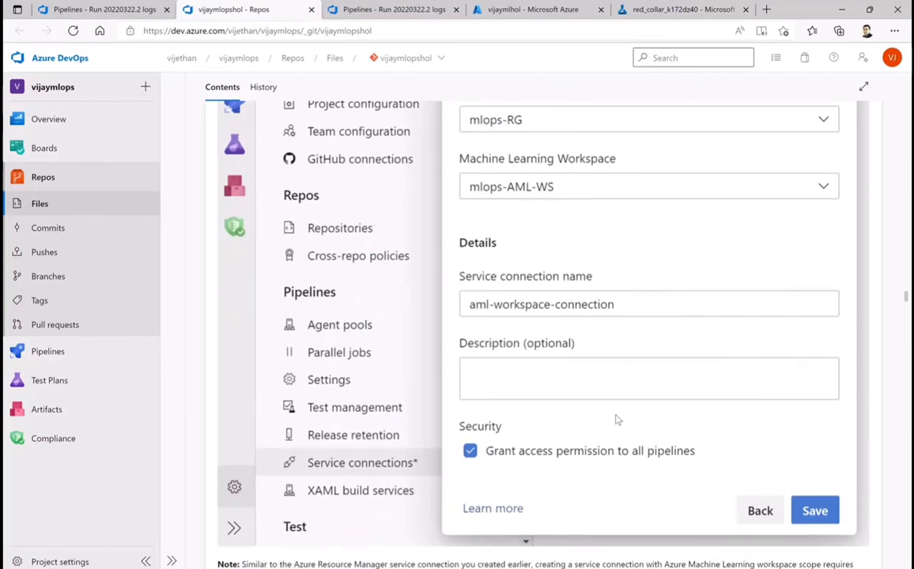
{"action": "scroll", "coordinate": [616, 420], "scroll_direction": "up", "scroll_amount": 8}
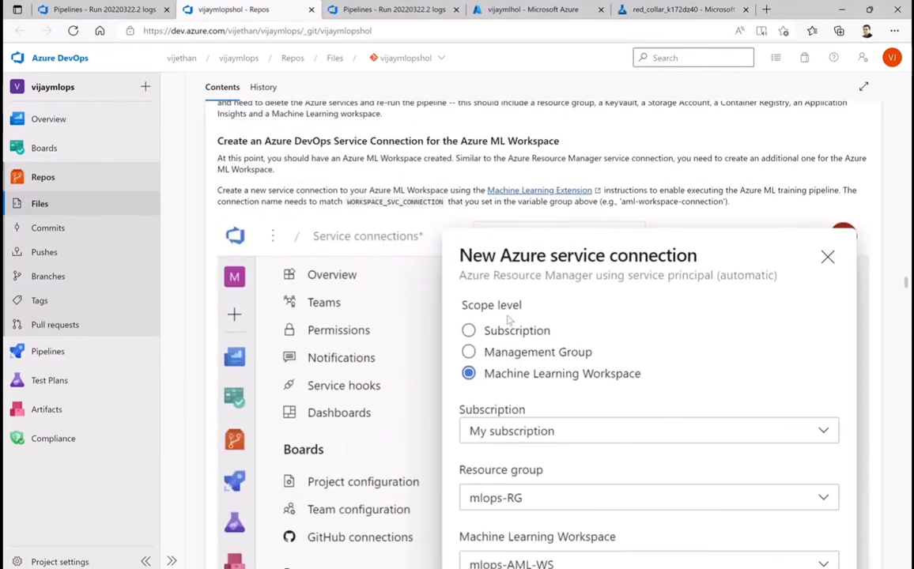
{"action": "scroll", "coordinate": [509, 319], "scroll_direction": "up", "scroll_amount": 3}
{"action": "scroll", "coordinate": [527, 331], "scroll_direction": "down", "scroll_amount": 8}
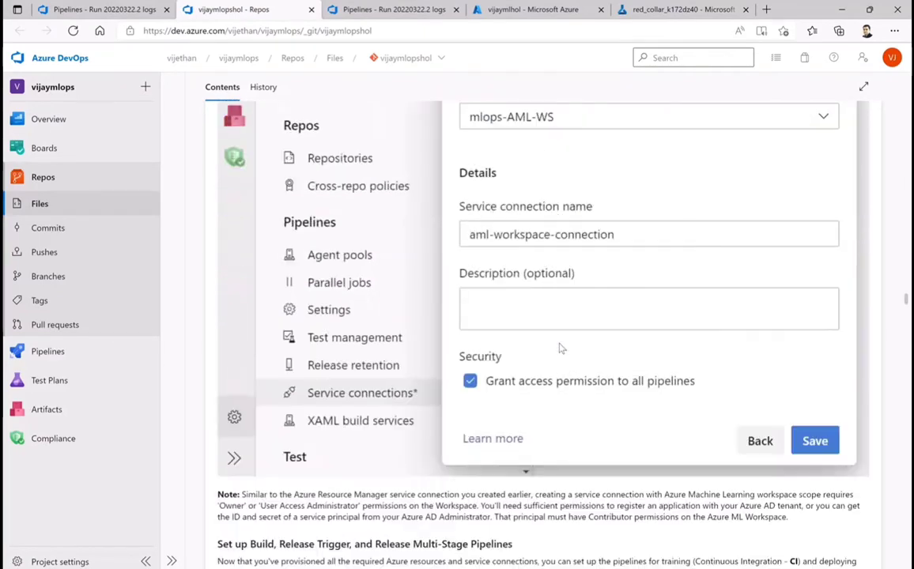
{"action": "scroll", "coordinate": [559, 348], "scroll_direction": "down", "scroll_amount": 8}
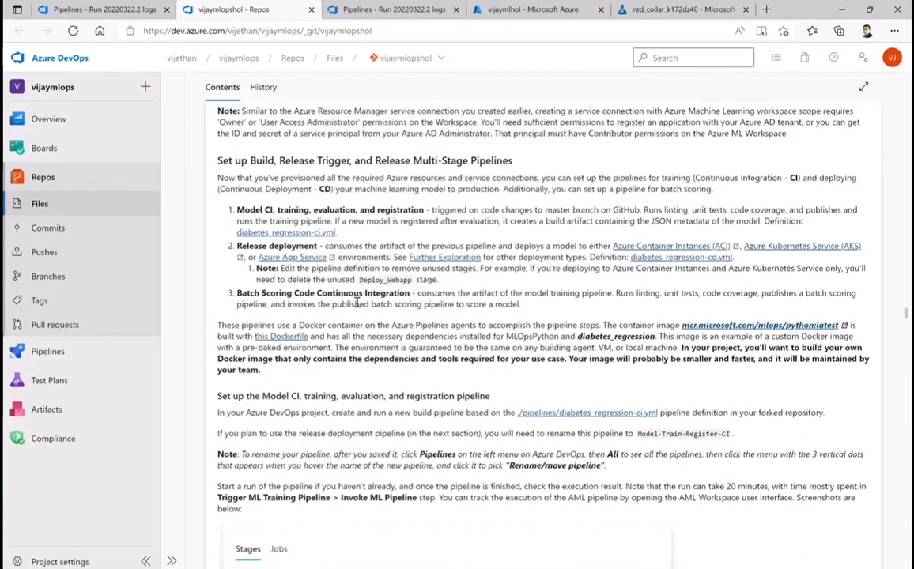
{"action": "left_click_drag", "start_coordinate": [362, 236], "coordinate": [228, 213]}
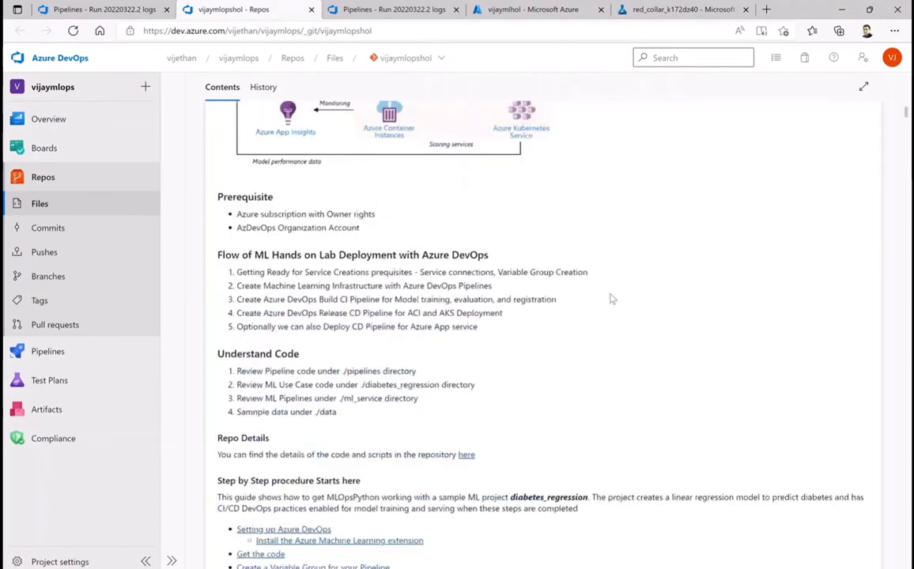
Check the Invoke ML pipeline log, and switch to Azure Machine Learning Studio to check the red_collar_k172dz40 run and the registered models list
{"action": "left_click", "coordinate": [369, 11]}
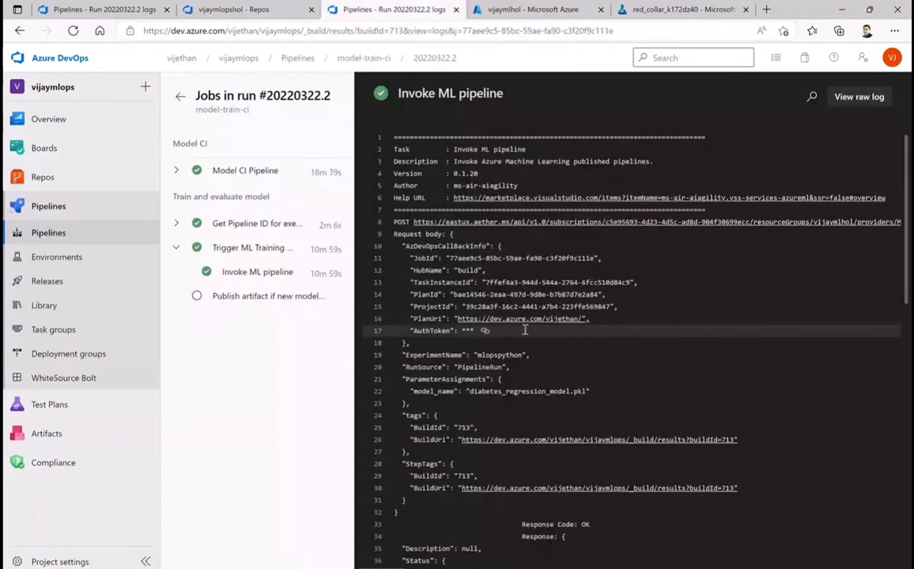
{"action": "scroll", "coordinate": [613, 440], "scroll_direction": "down", "scroll_amount": 8}
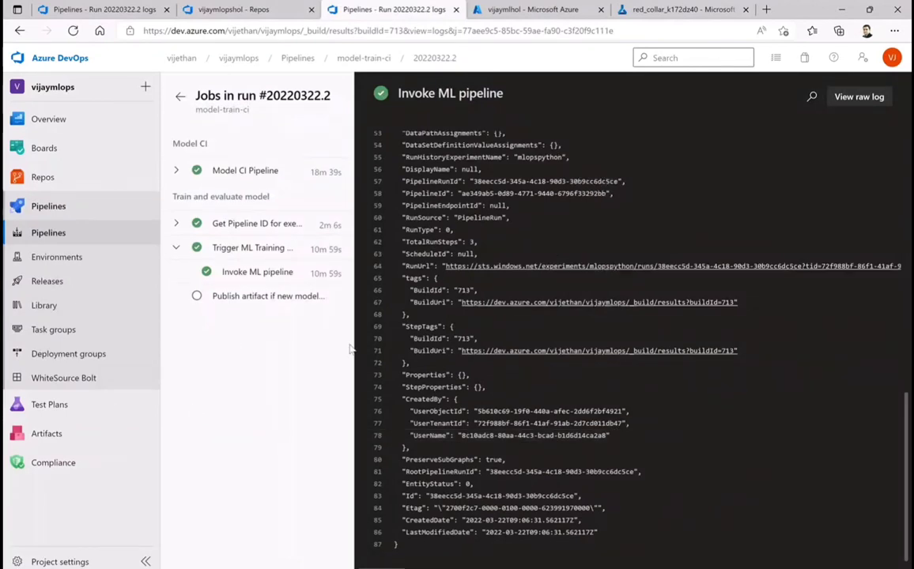
{"action": "left_click", "coordinate": [642, 11]}
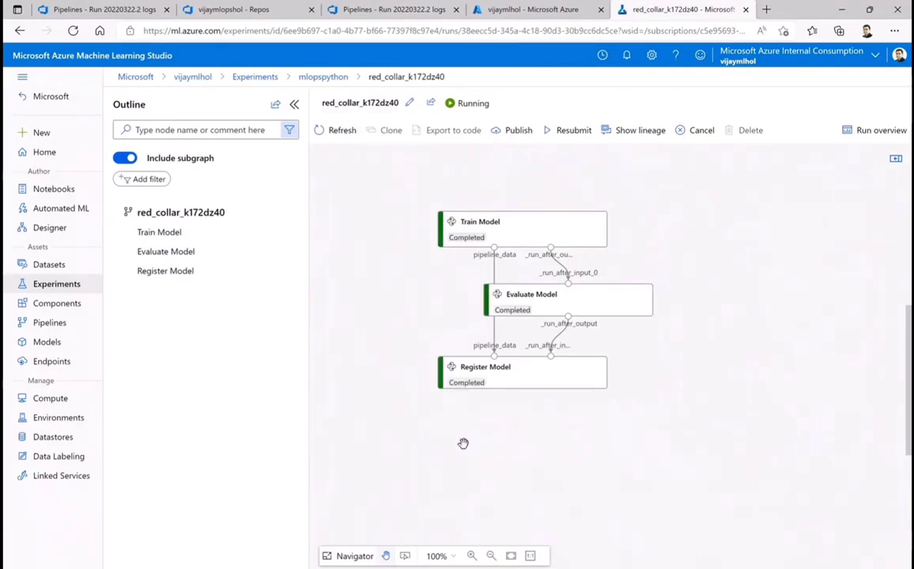
{"action": "left_click", "coordinate": [49, 341]}
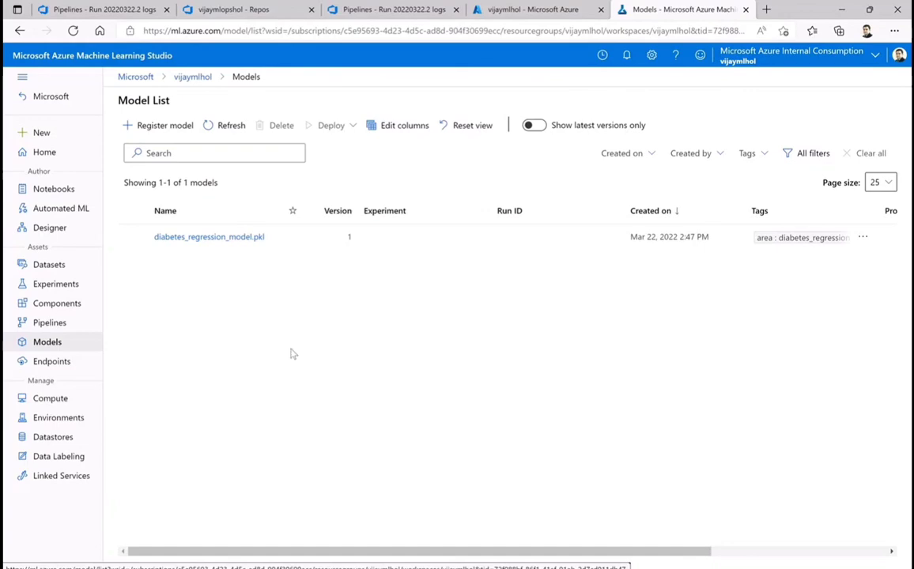
Switch back to Azure DevOps, examine the steps of the Publish artifact job in run #20220322.2, and check the project's release pipelines
{"action": "left_click", "coordinate": [332, 10]}
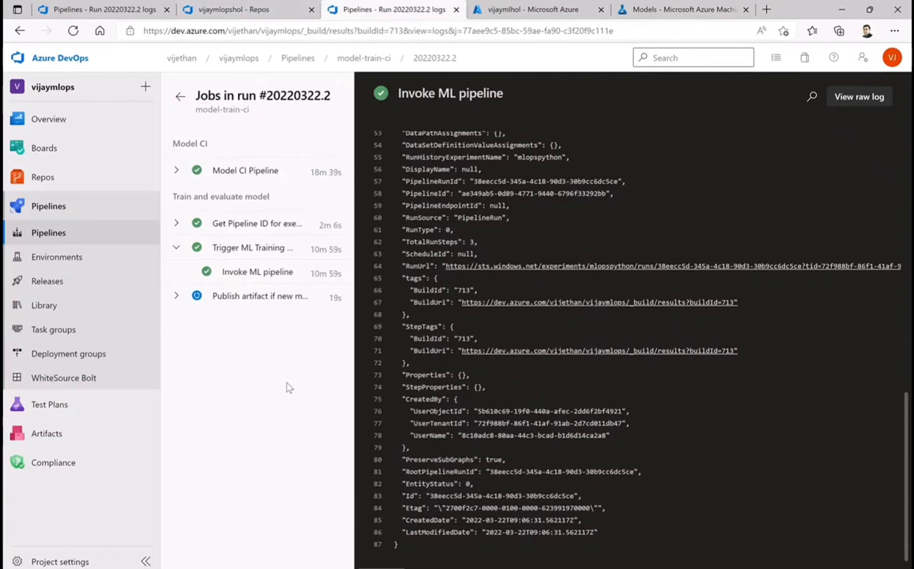
{"action": "left_click", "coordinate": [177, 297]}
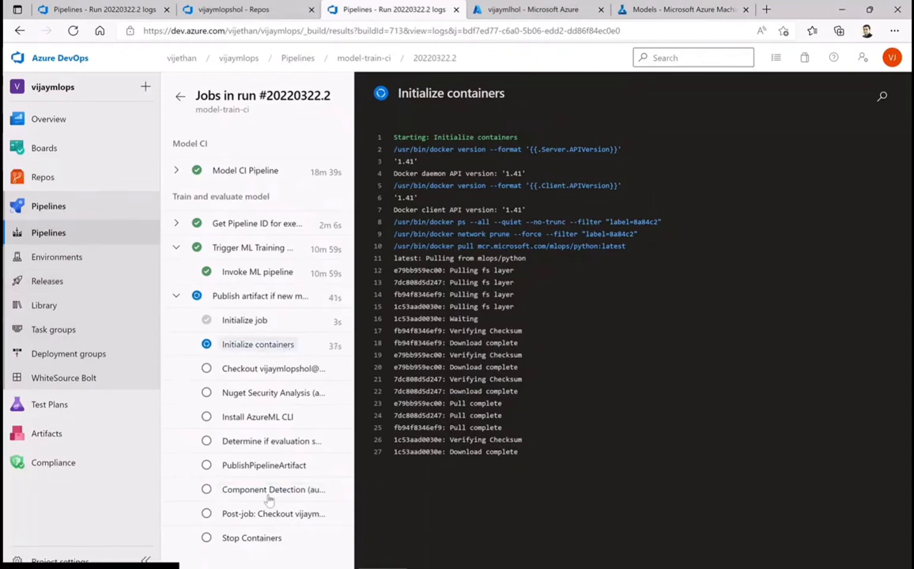
{"action": "left_click", "coordinate": [46, 283]}
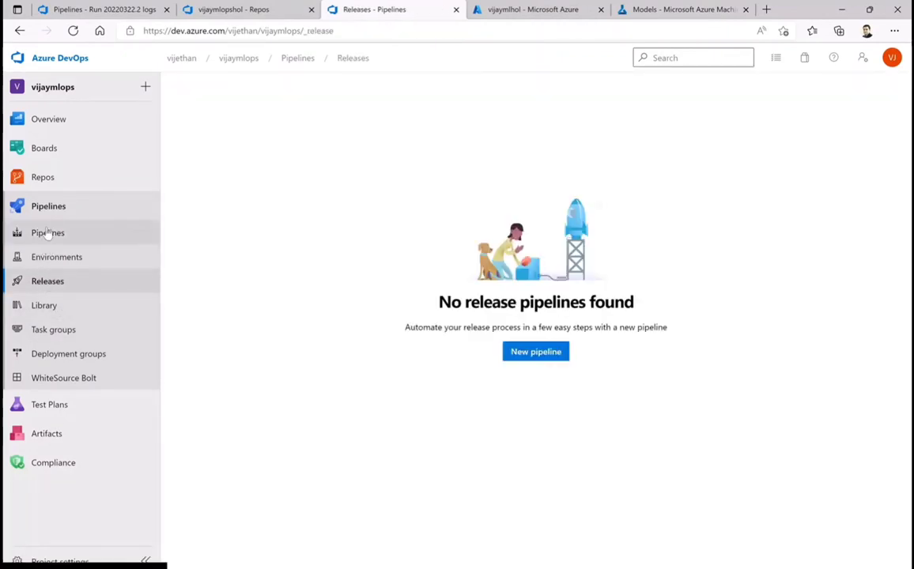
Set processing of new run requests to Disabled for the model-deploy-cd-AKS pipeline and save the settings
{"action": "left_click", "coordinate": [46, 233]}
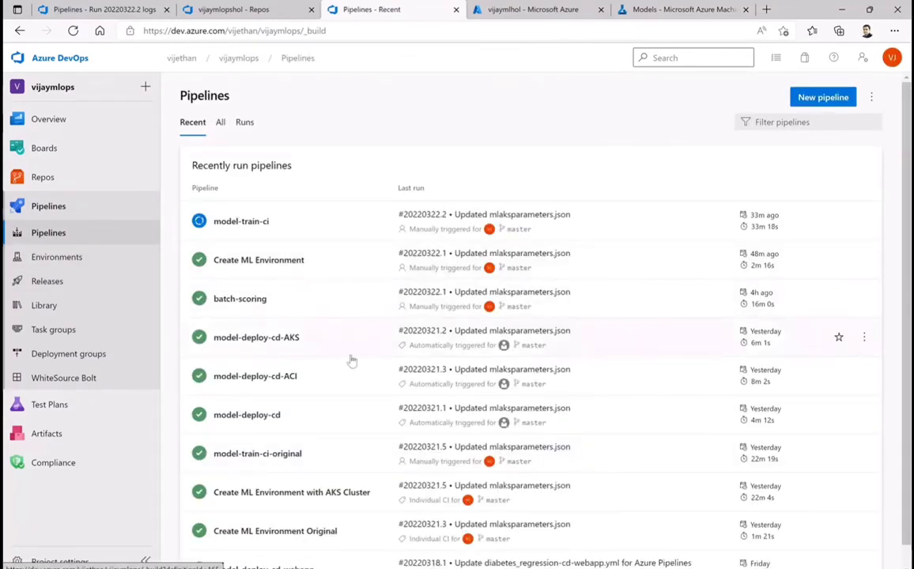
{"action": "left_click", "coordinate": [865, 338]}
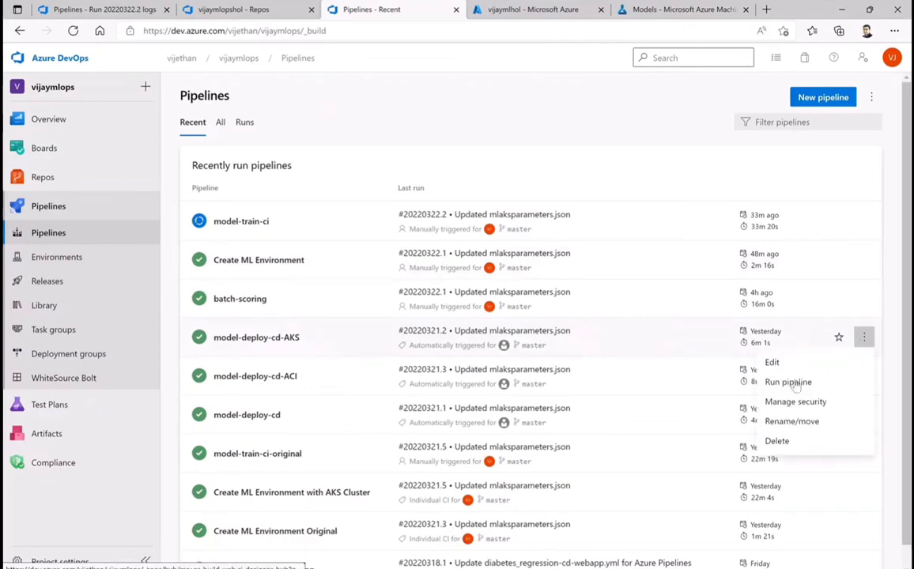
{"action": "left_click", "coordinate": [773, 363]}
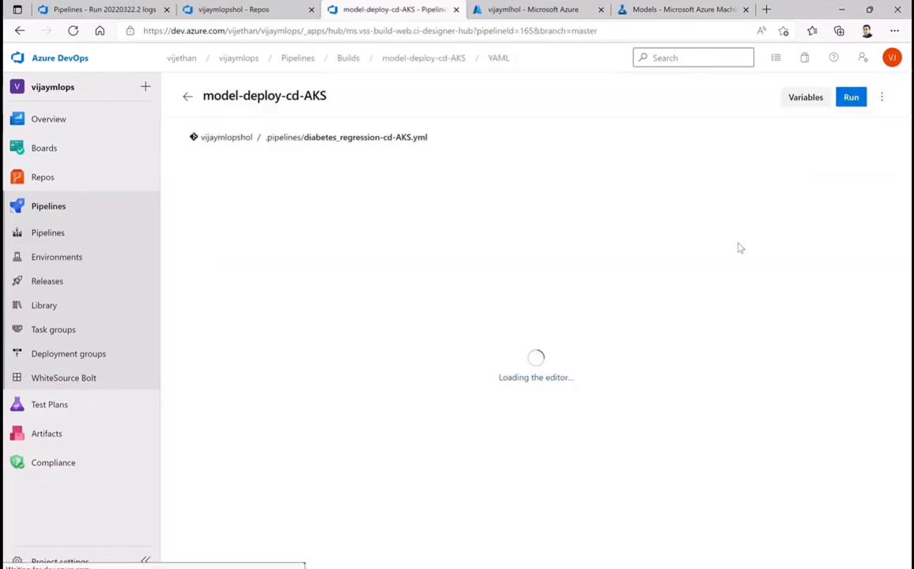
{"action": "left_click", "coordinate": [883, 97]}
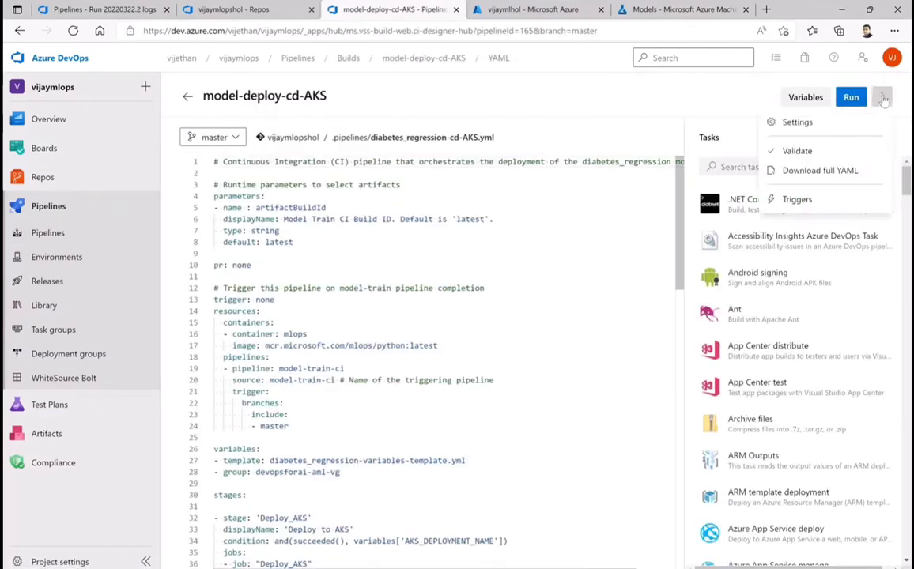
{"action": "left_click", "coordinate": [801, 125]}
{"action": "left_click", "coordinate": [630, 146]}
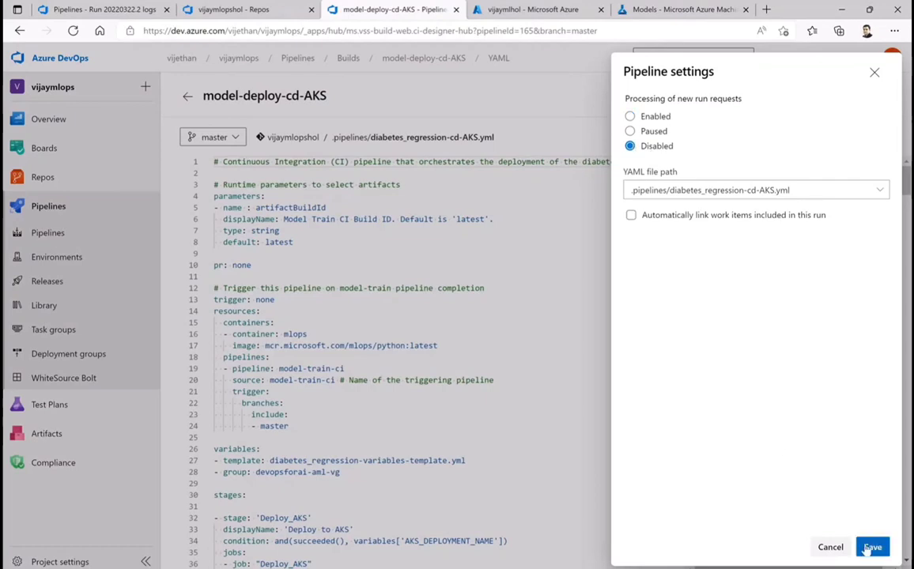
{"action": "left_click", "coordinate": [872, 547]}
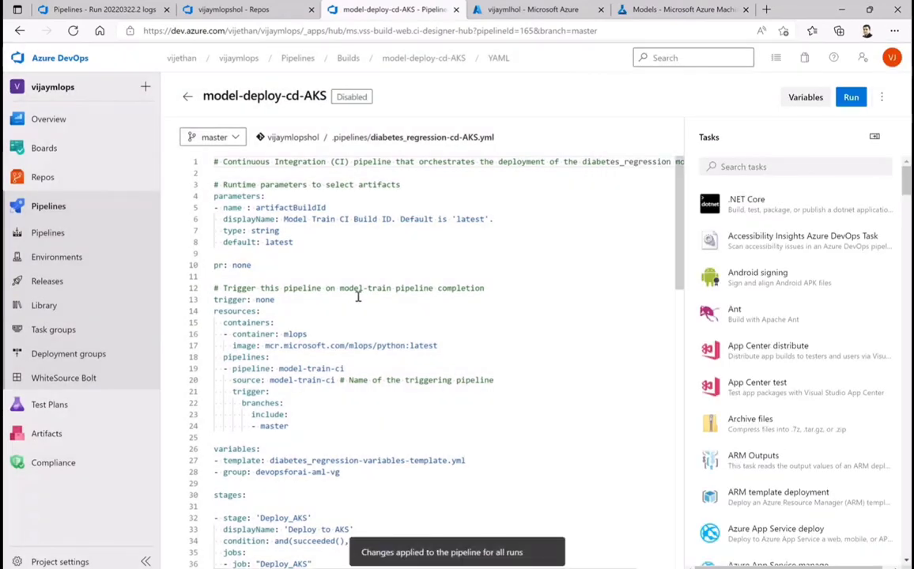
Set processing of new run requests to Disabled for the batch-scoring pipeline and save the settings
{"action": "left_click", "coordinate": [187, 96]}
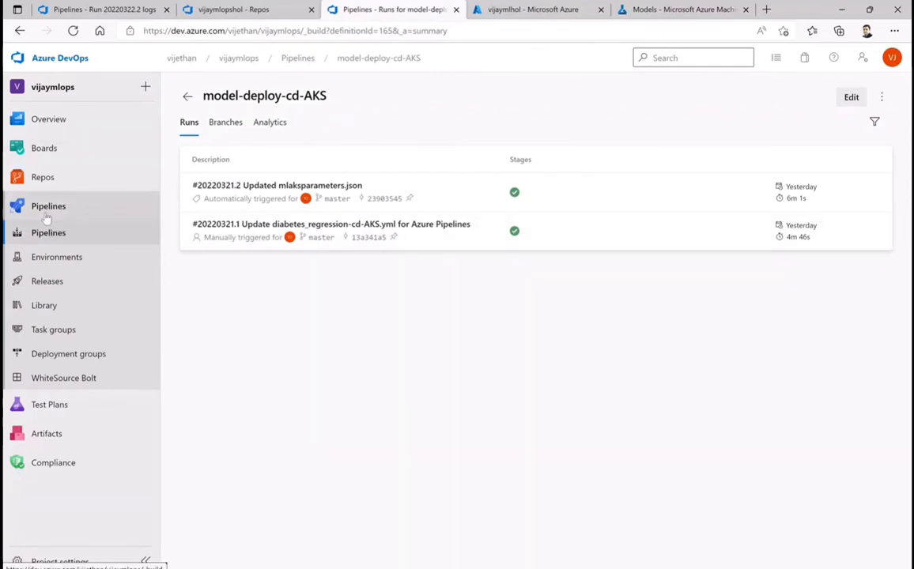
{"action": "left_click", "coordinate": [62, 232]}
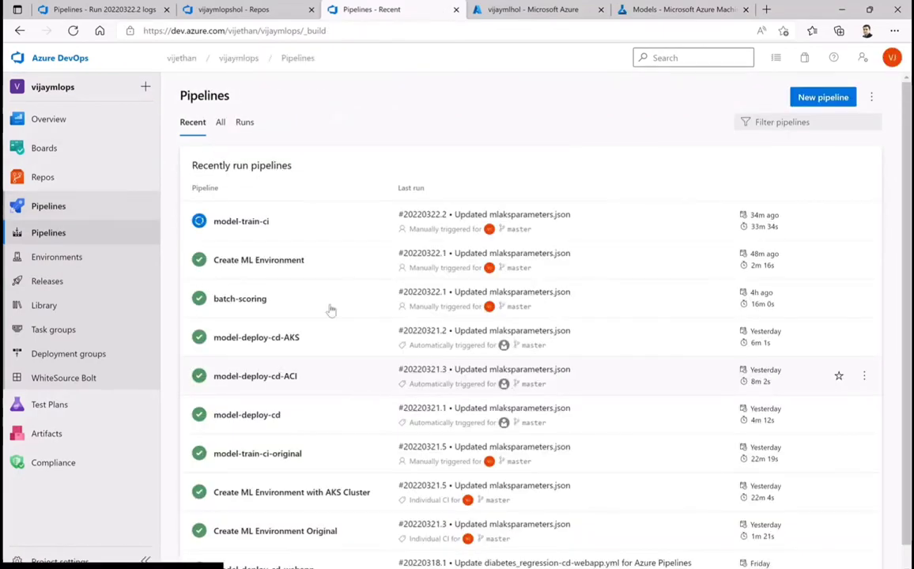
{"action": "left_click", "coordinate": [865, 299]}
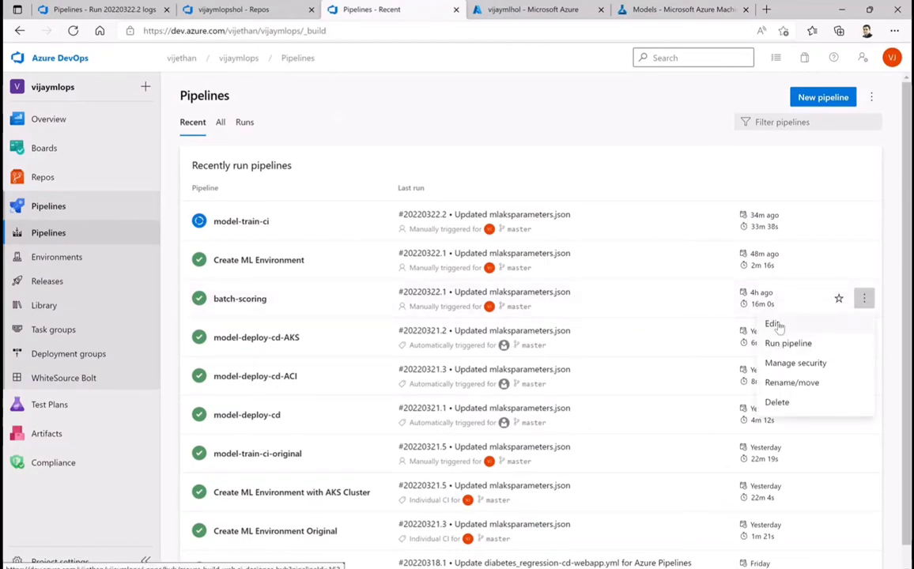
{"action": "left_click", "coordinate": [774, 325]}
{"action": "left_click", "coordinate": [881, 99]}
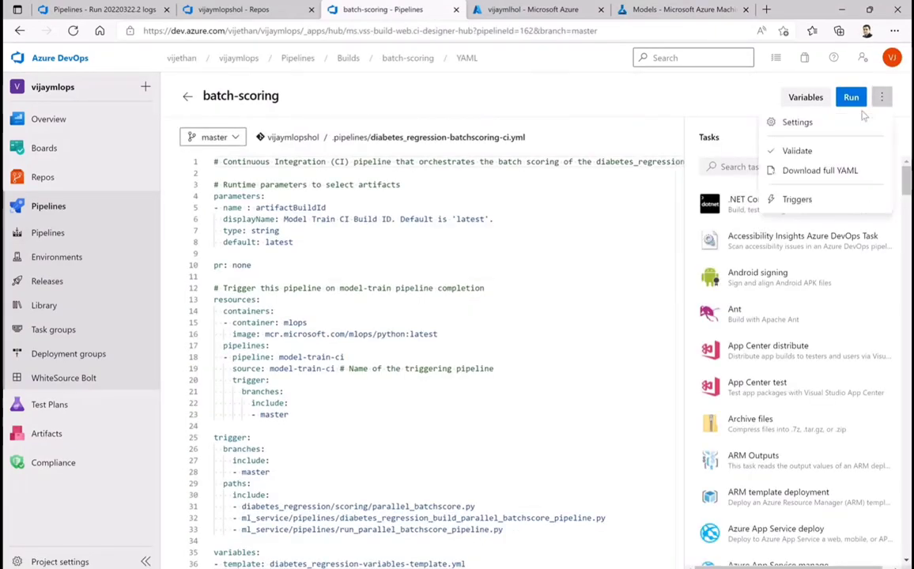
{"action": "left_click", "coordinate": [796, 121]}
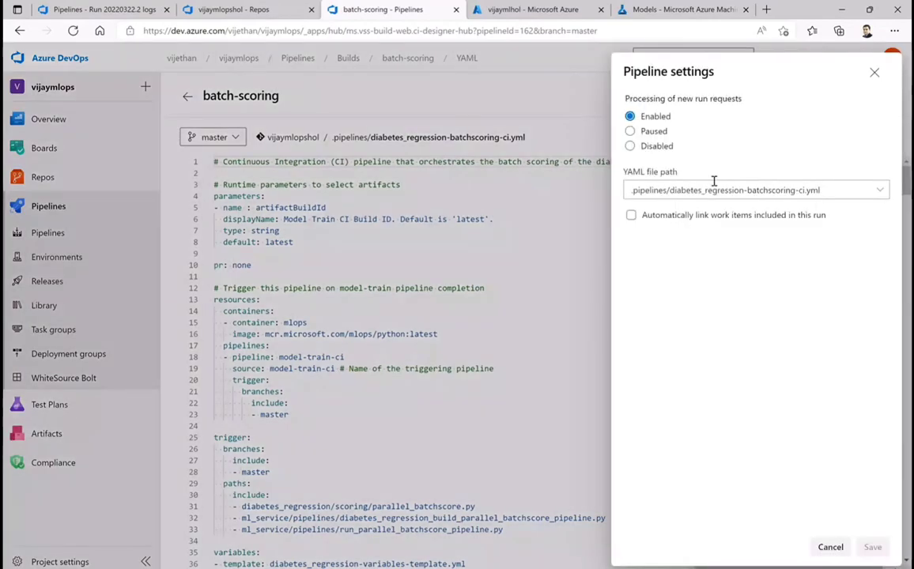
{"action": "left_click", "coordinate": [630, 145]}
{"action": "left_click", "coordinate": [872, 548]}
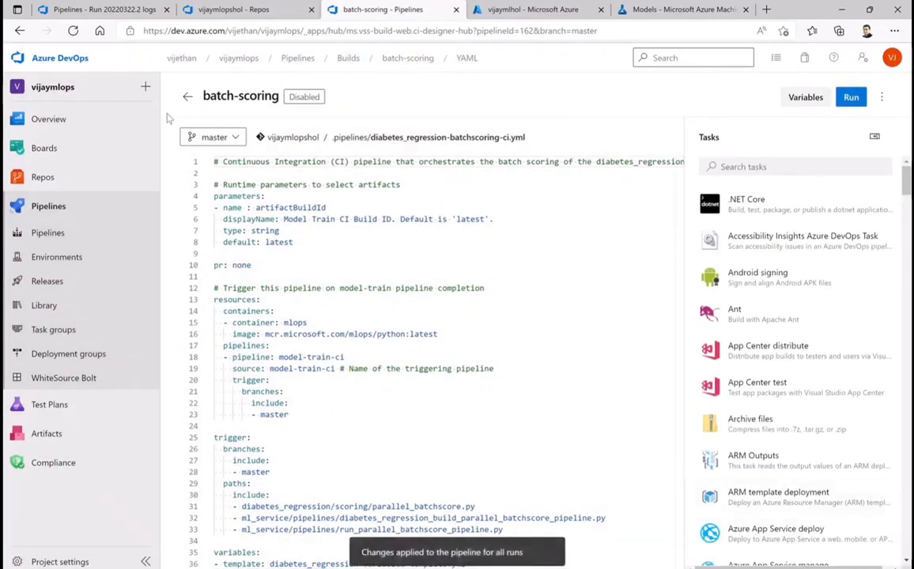
Set processing of new run requests to Disabled for the model-deploy-cd pipeline and save the settings
{"action": "left_click", "coordinate": [59, 232]}
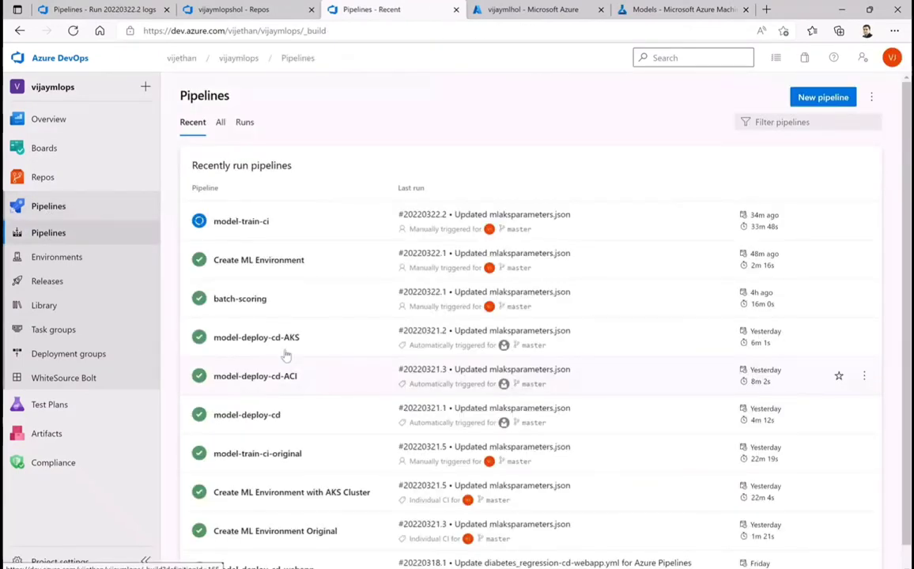
{"action": "left_click", "coordinate": [863, 377]}
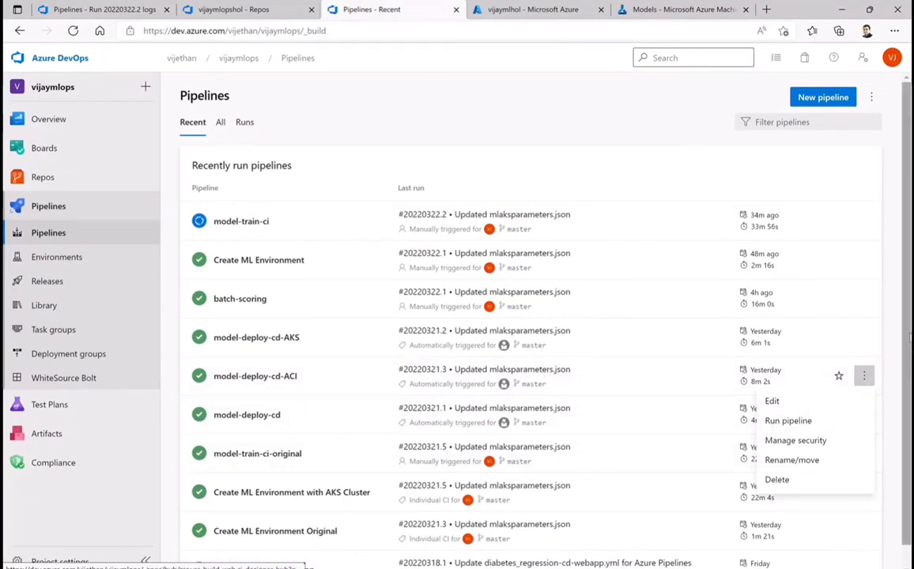
{"action": "left_click", "coordinate": [316, 429]}
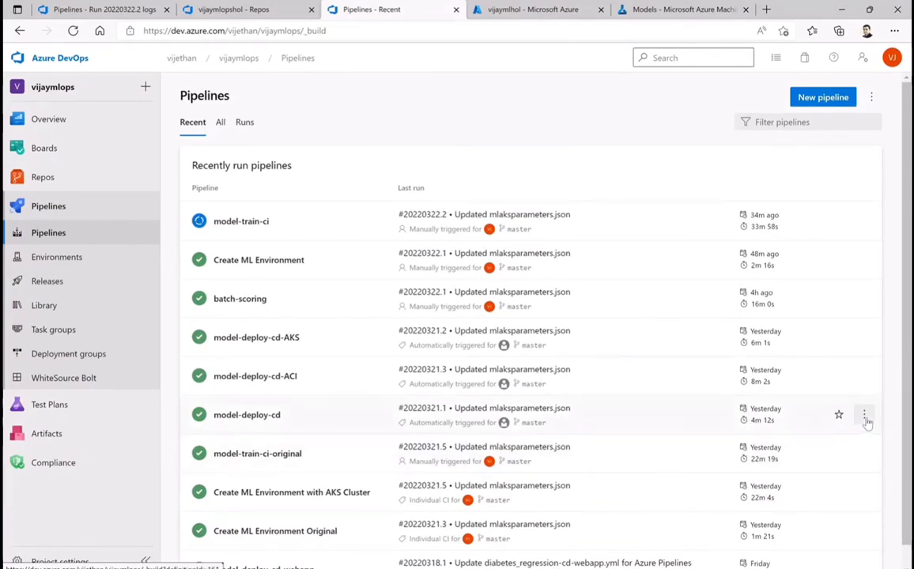
{"action": "left_click", "coordinate": [864, 415]}
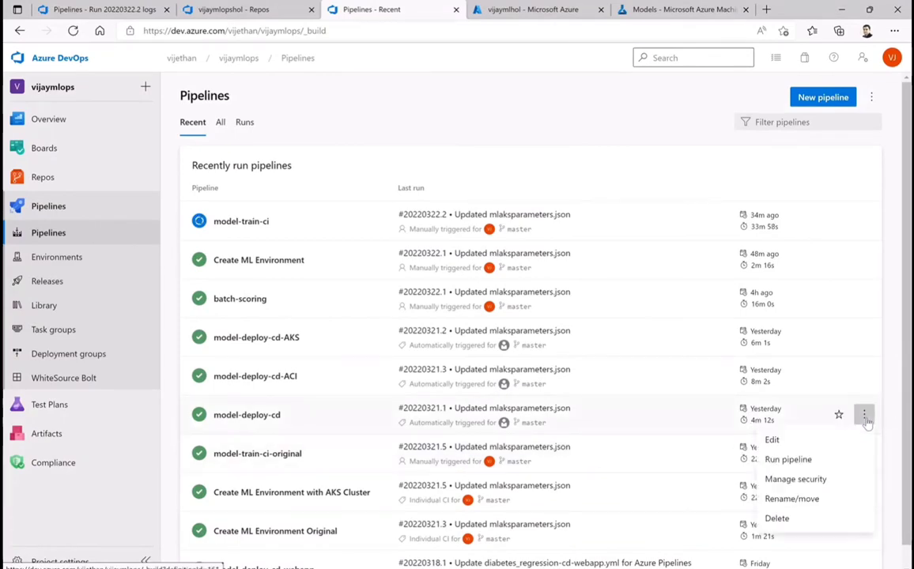
{"action": "left_click", "coordinate": [775, 441]}
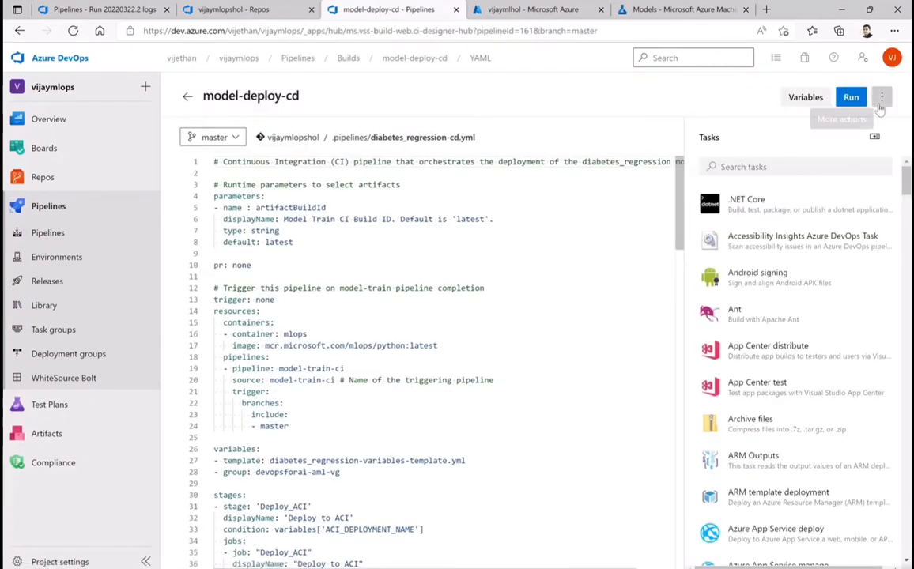
{"action": "left_click", "coordinate": [881, 97]}
{"action": "left_click", "coordinate": [797, 124]}
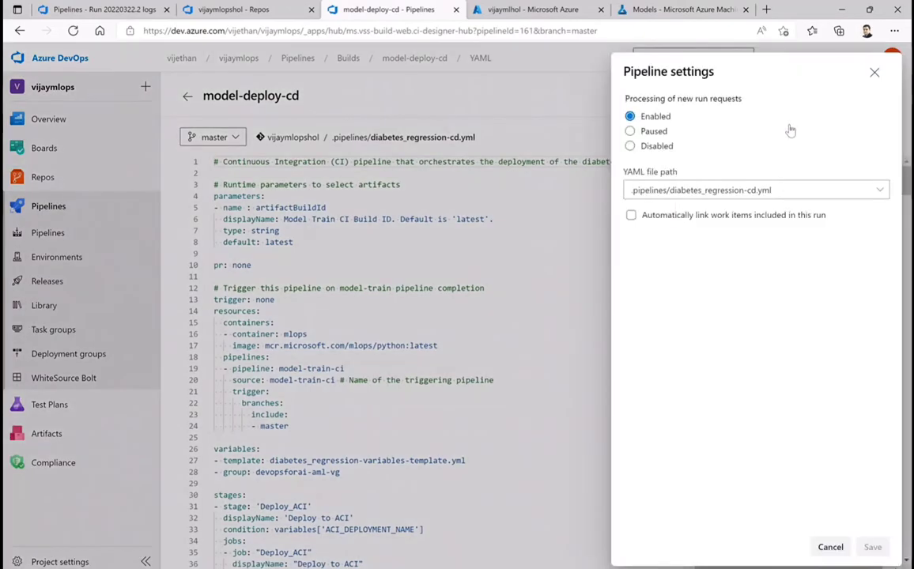
{"action": "left_click", "coordinate": [630, 147]}
{"action": "left_click", "coordinate": [870, 548]}
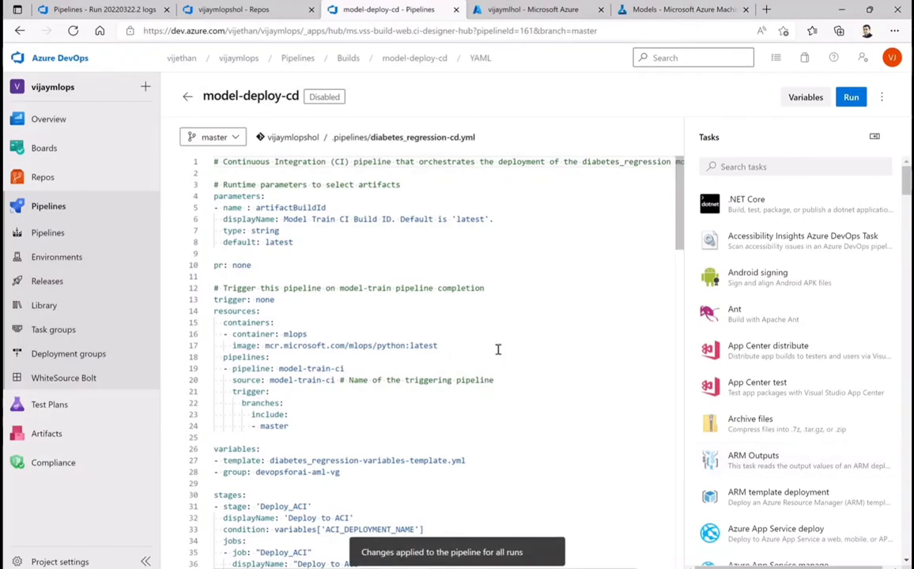
Check the run request processing setting of the model-deploy-cd-webapp pipeline and leave its settings without changes
{"action": "left_click", "coordinate": [73, 235]}
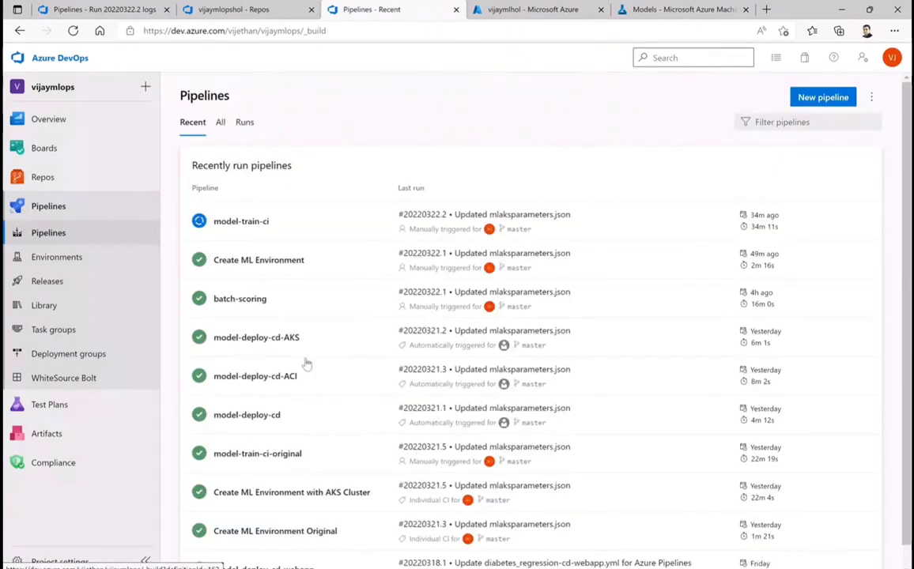
{"action": "scroll", "coordinate": [306, 361], "scroll_direction": "down", "scroll_amount": 1}
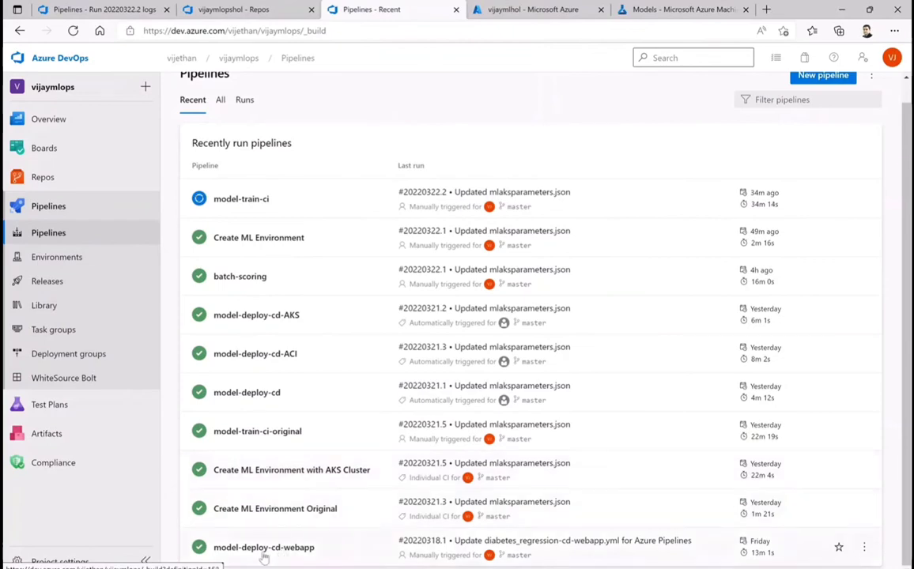
{"action": "left_click", "coordinate": [864, 550]}
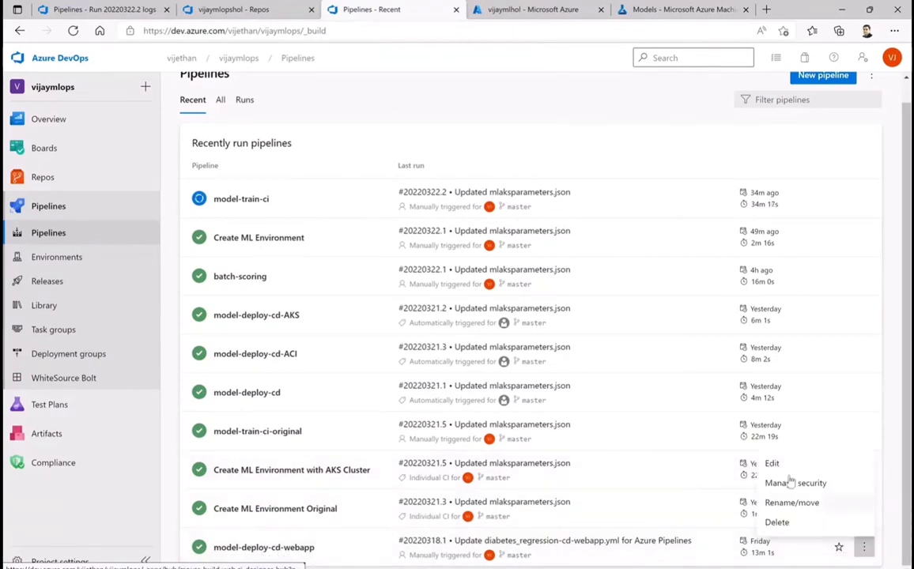
{"action": "left_click", "coordinate": [774, 465]}
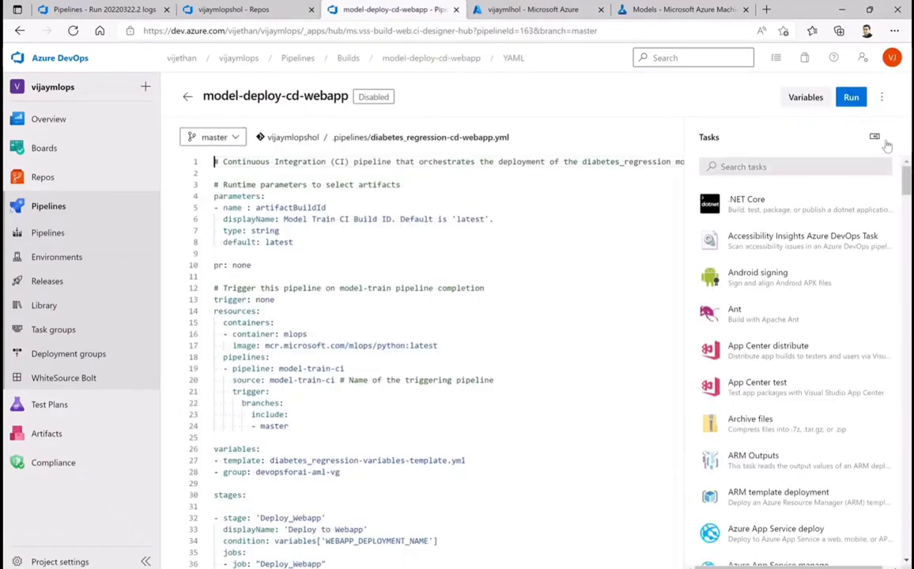
{"action": "left_click", "coordinate": [881, 98]}
{"action": "left_click", "coordinate": [791, 124]}
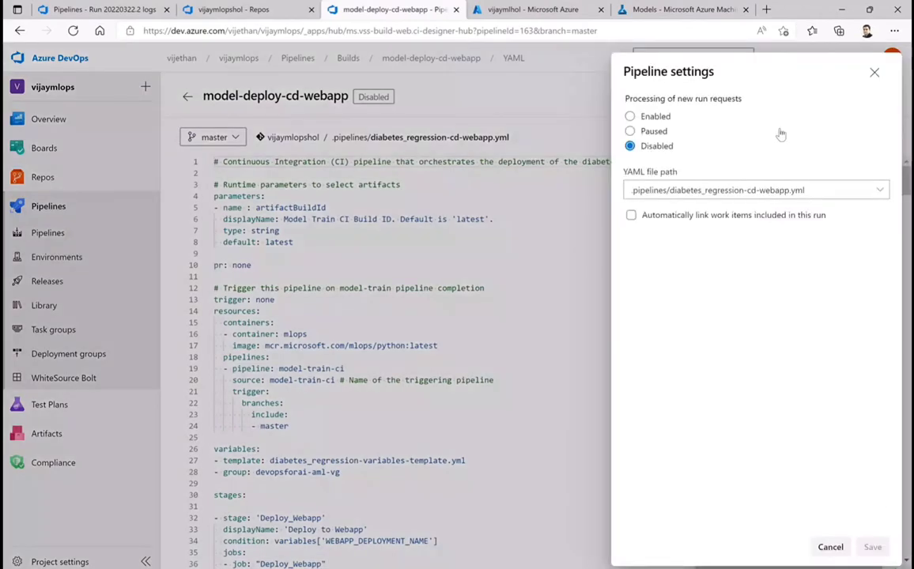
{"action": "left_click", "coordinate": [828, 553]}
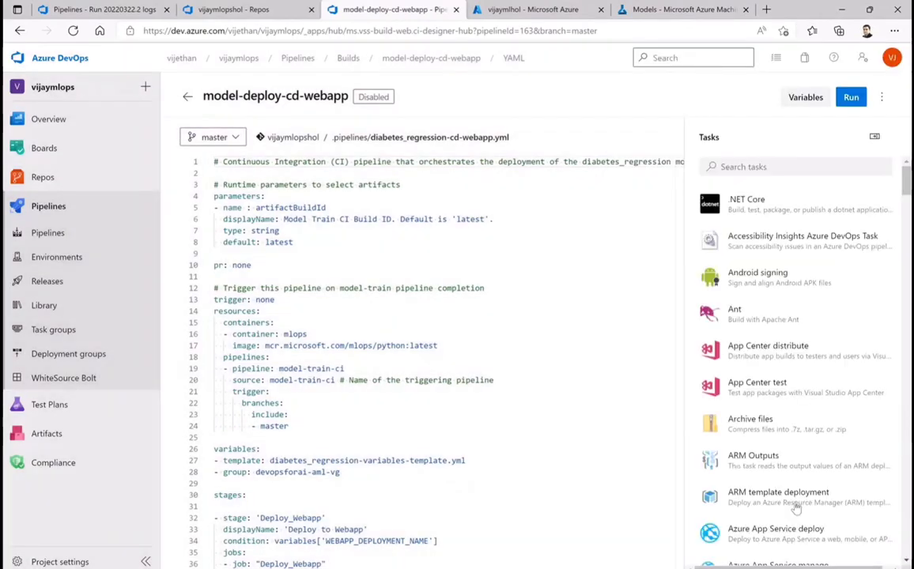
{"action": "left_click", "coordinate": [188, 96]}
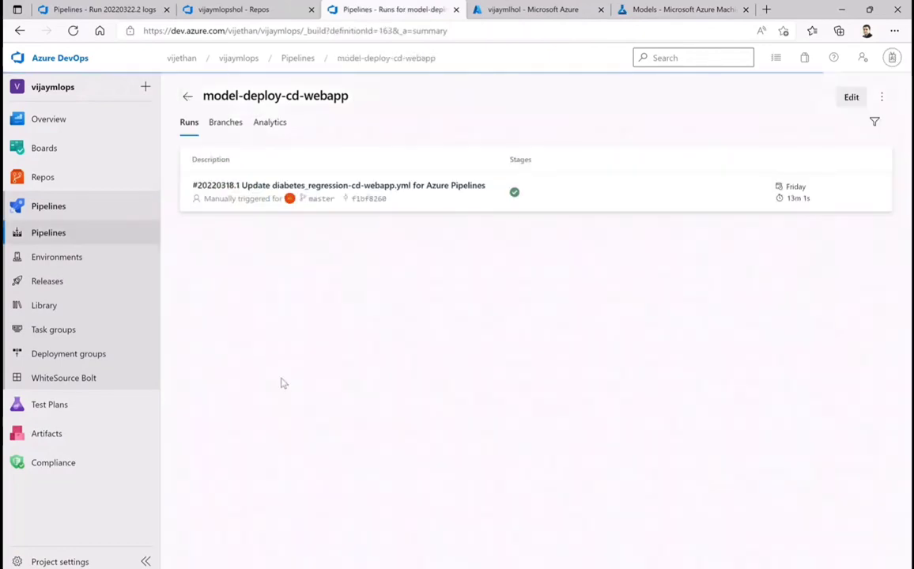
Recheck the run request processing setting of the model-deploy-cd pipeline, then return to its list of runs
{"action": "left_click", "coordinate": [48, 234]}
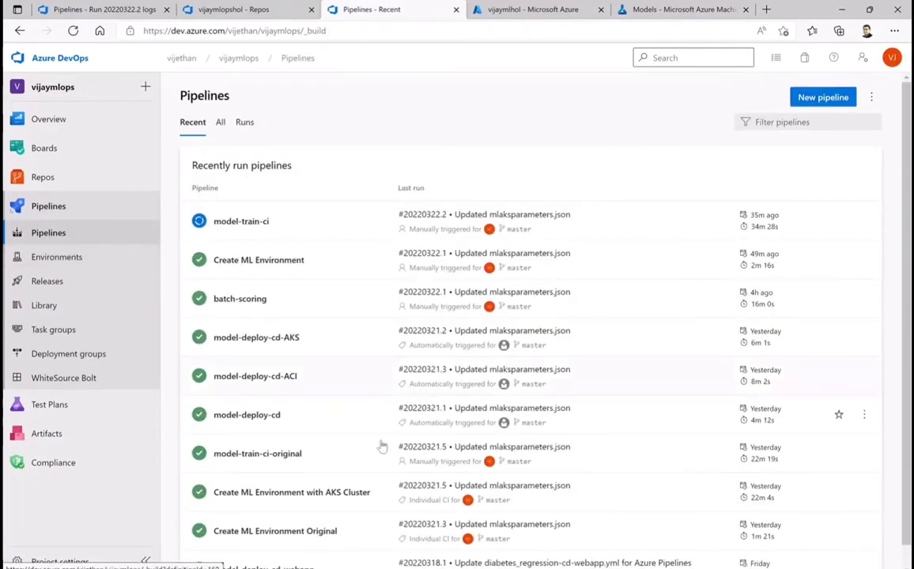
{"action": "scroll", "coordinate": [382, 447], "scroll_direction": "down", "scroll_amount": 1}
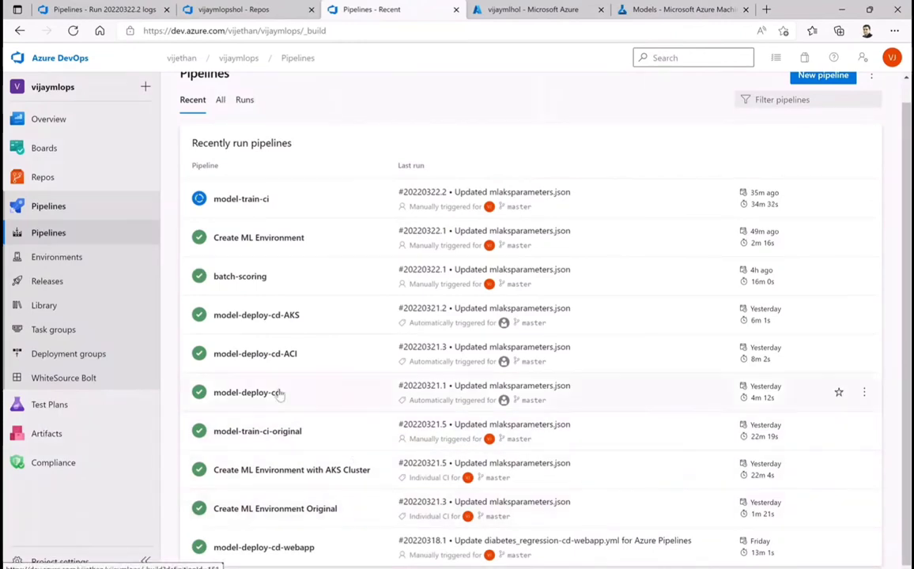
{"action": "left_click", "coordinate": [864, 392]}
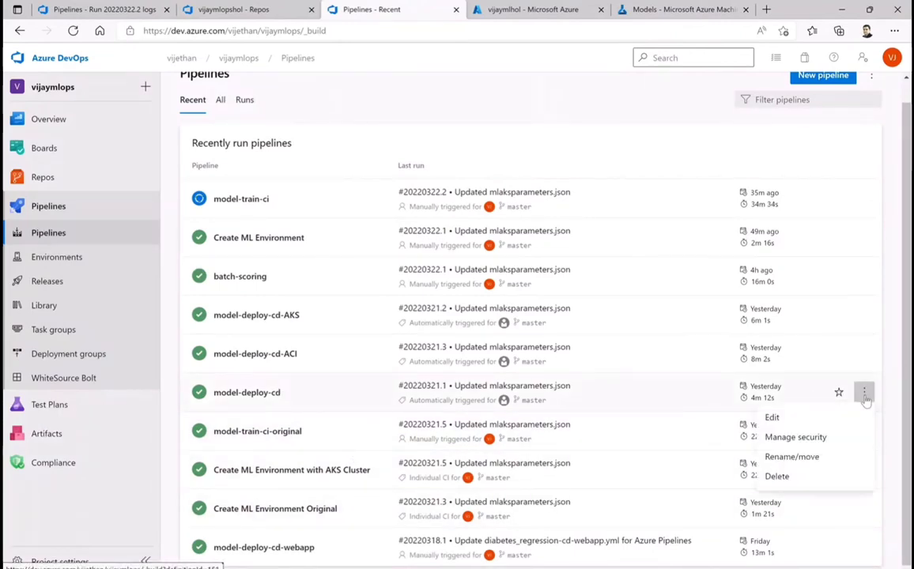
{"action": "left_click", "coordinate": [785, 421]}
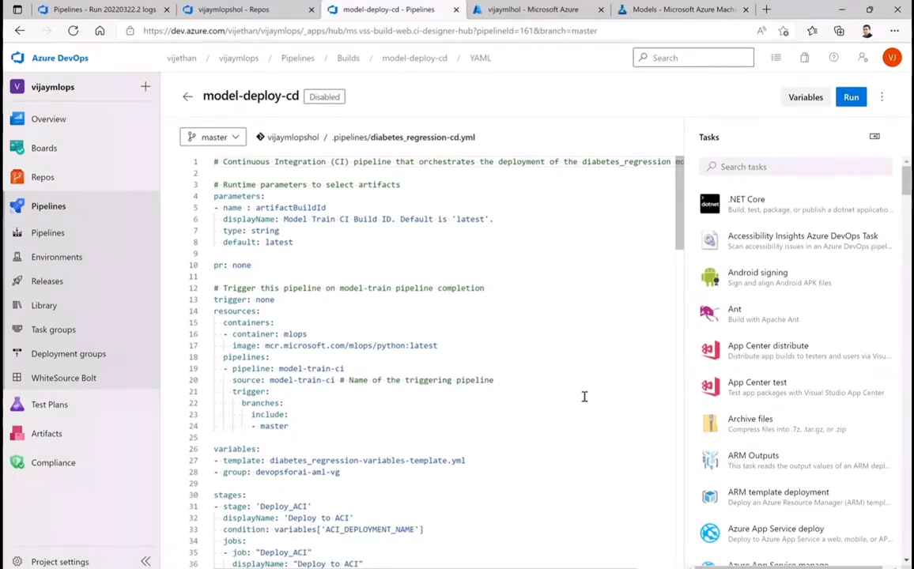
{"action": "left_click", "coordinate": [881, 97]}
{"action": "left_click", "coordinate": [796, 124]}
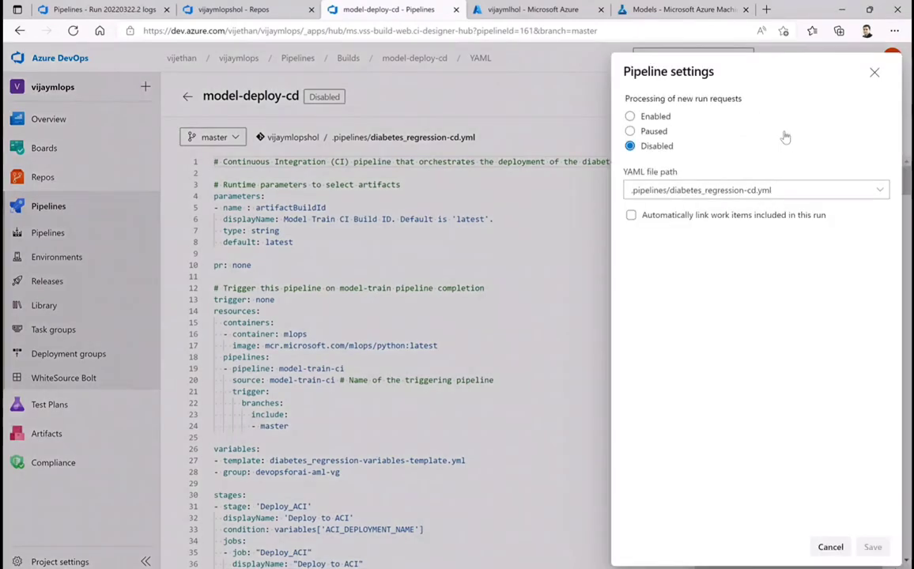
{"action": "left_click", "coordinate": [830, 547]}
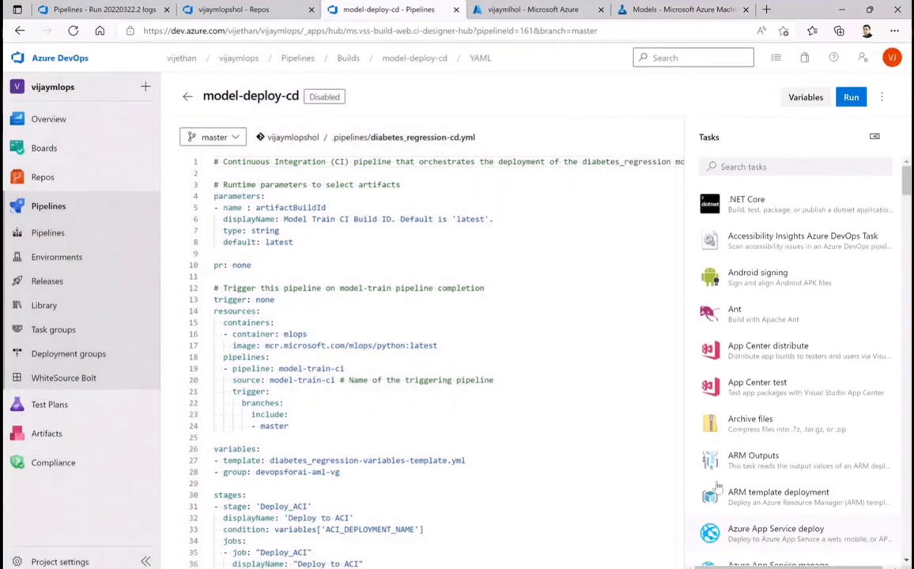
{"action": "left_click", "coordinate": [188, 95]}
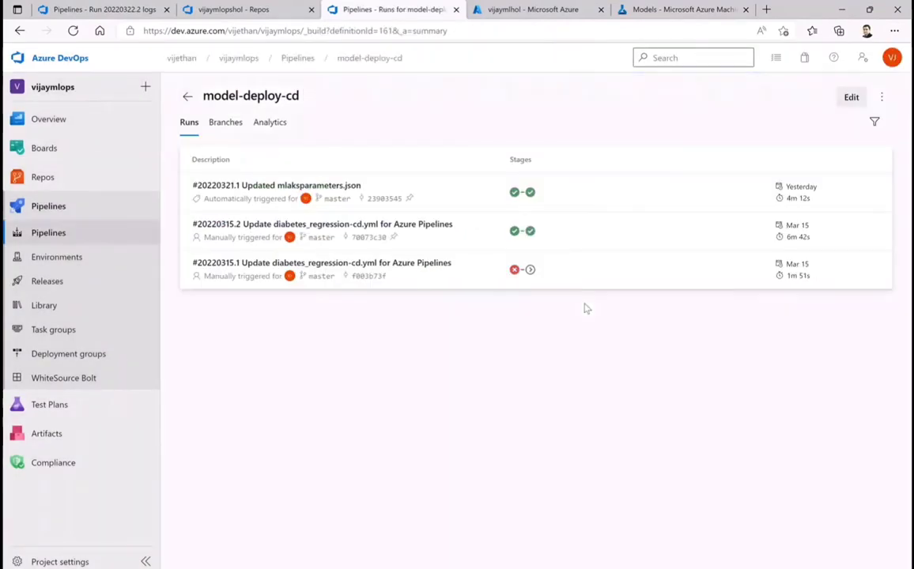
Verify the run request processing setting of the model-deploy-cd-AKS pipeline and close its settings without changes
{"action": "left_click", "coordinate": [188, 95]}
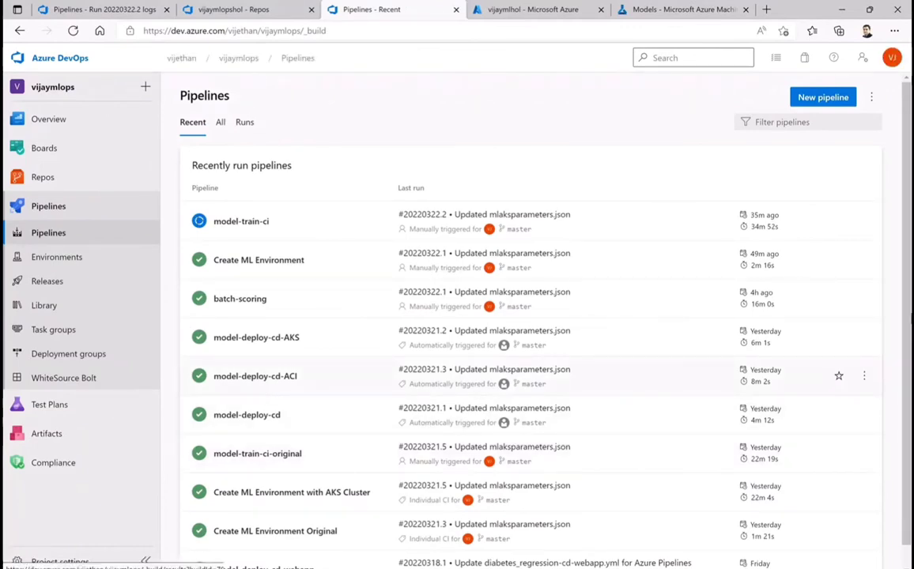
{"action": "left_click", "coordinate": [864, 337]}
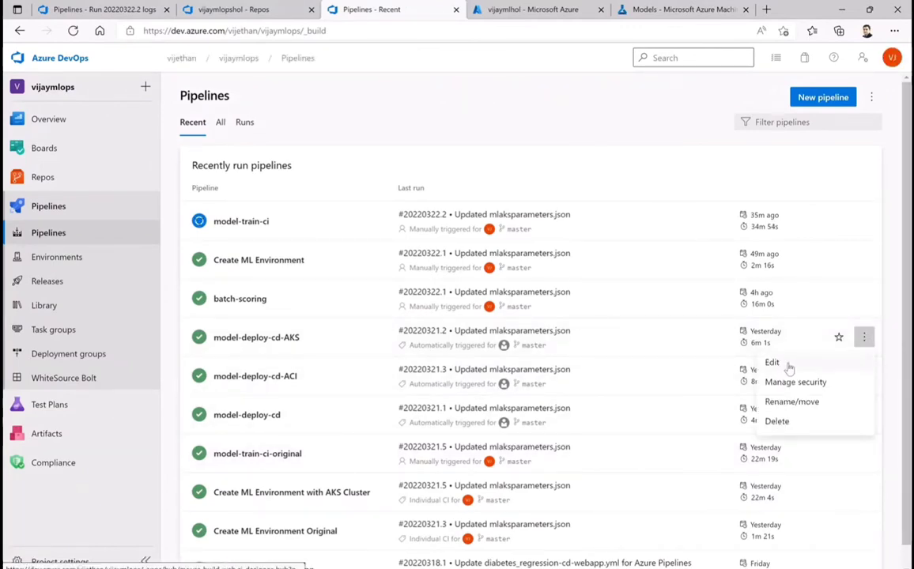
{"action": "left_click", "coordinate": [773, 363]}
{"action": "left_click", "coordinate": [882, 98]}
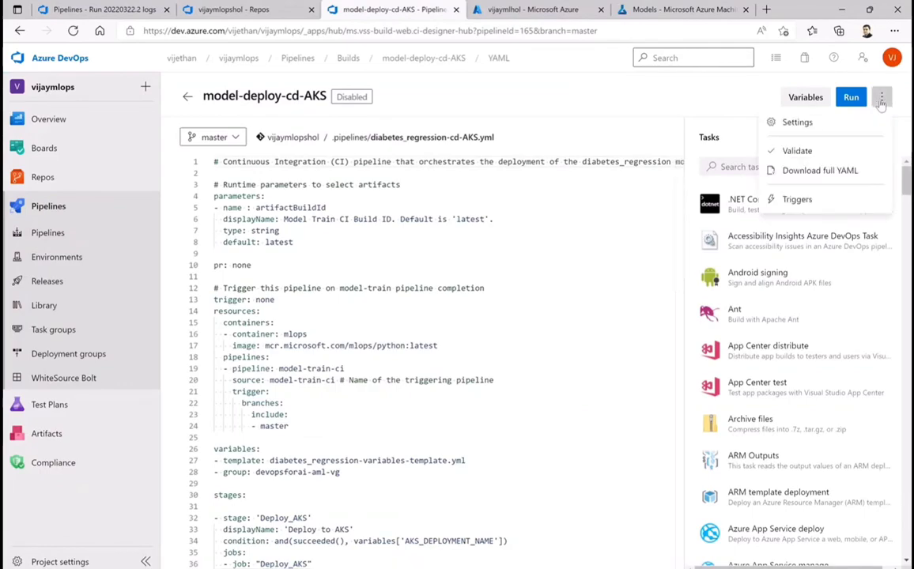
{"action": "left_click", "coordinate": [799, 123]}
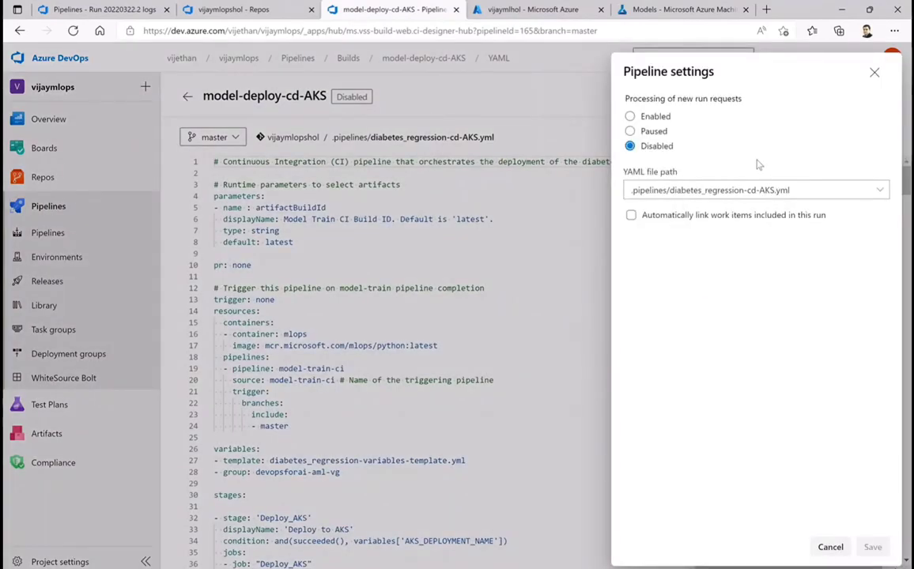
{"action": "left_click", "coordinate": [830, 550]}
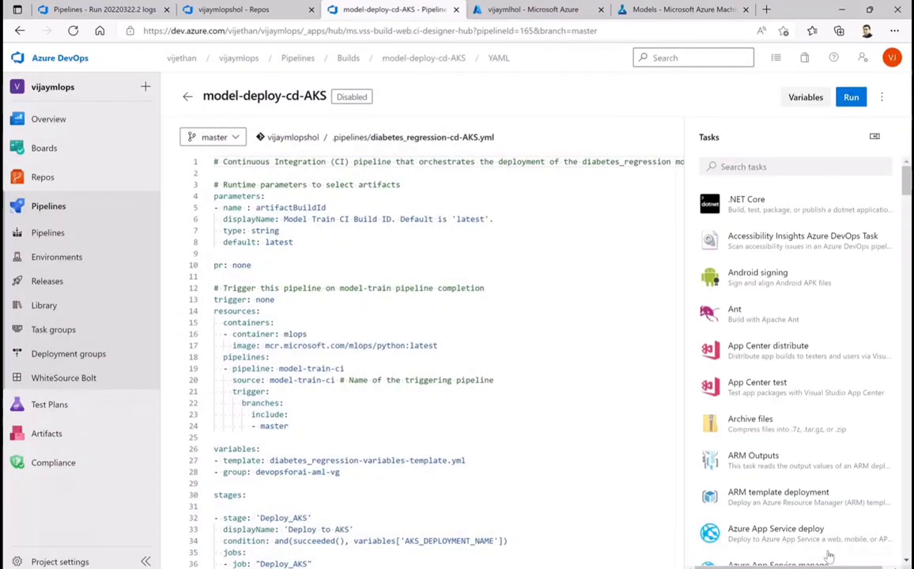
{"action": "left_click", "coordinate": [187, 96]}
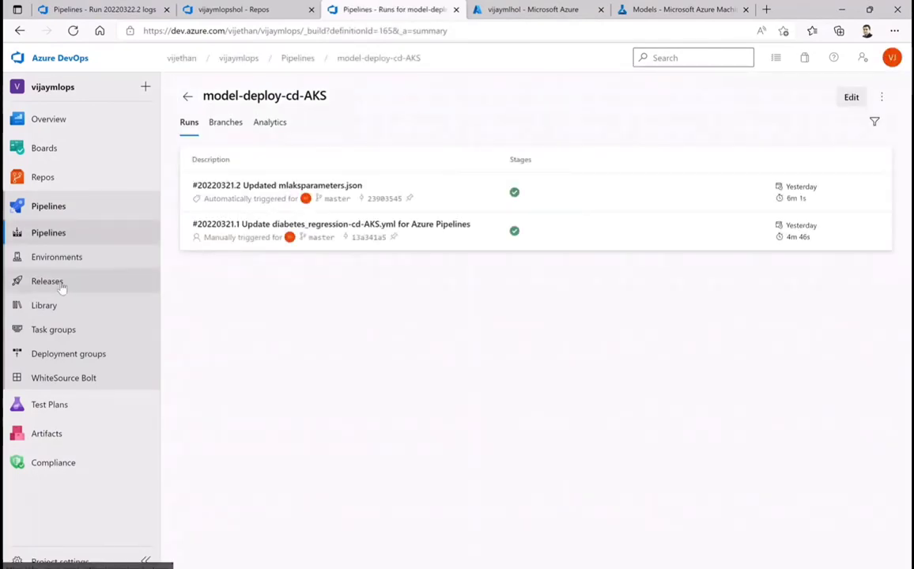
Open run #20220322.2 of the model-train-ci pipeline and check its summary and stages
{"action": "left_click", "coordinate": [46, 232]}
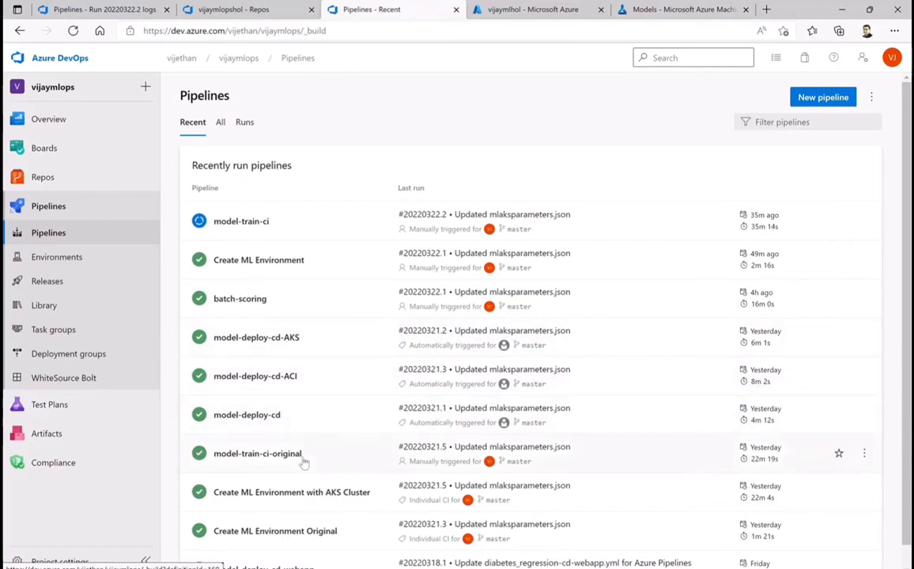
{"action": "scroll", "coordinate": [368, 481], "scroll_direction": "down", "scroll_amount": 1}
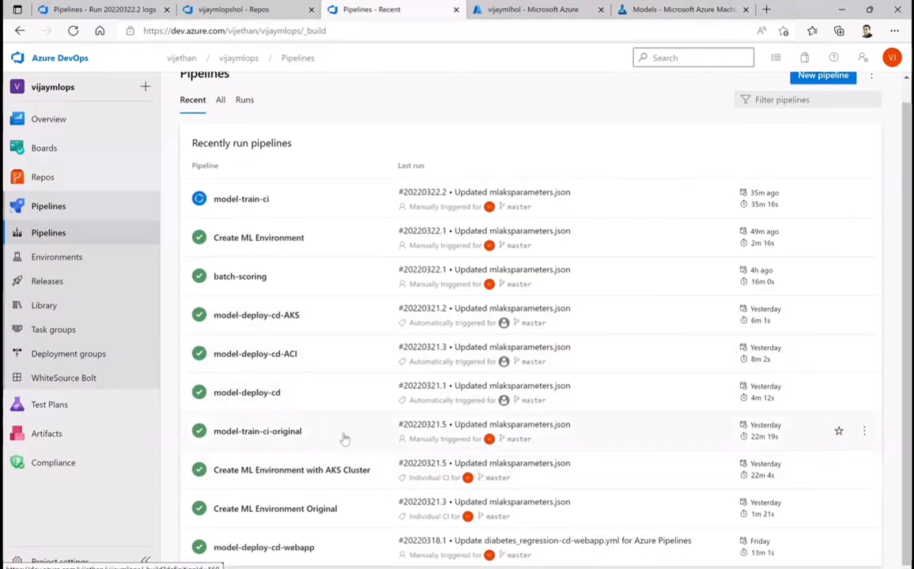
{"action": "left_click", "coordinate": [865, 433]}
{"action": "key", "text": "Escape"}
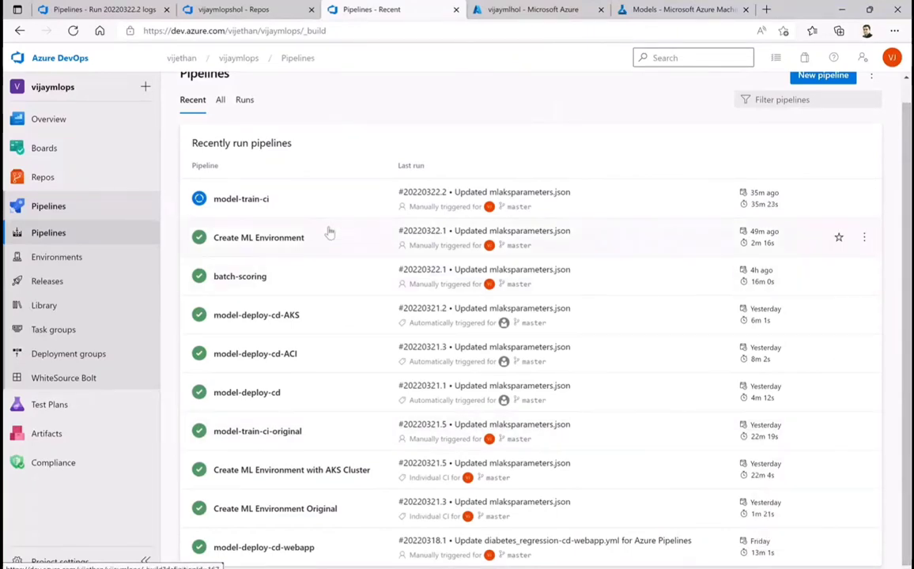
{"action": "left_click", "coordinate": [219, 196]}
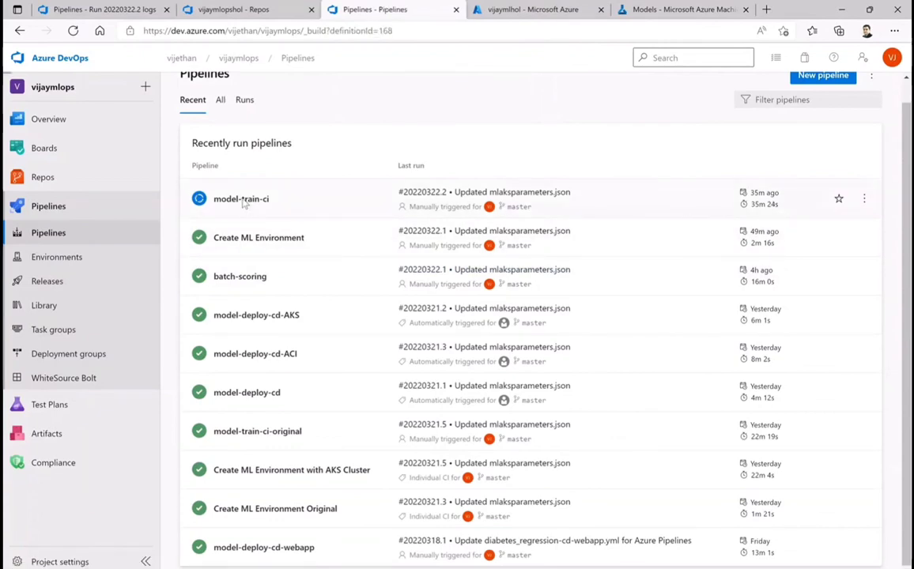
{"action": "left_click", "coordinate": [270, 186]}
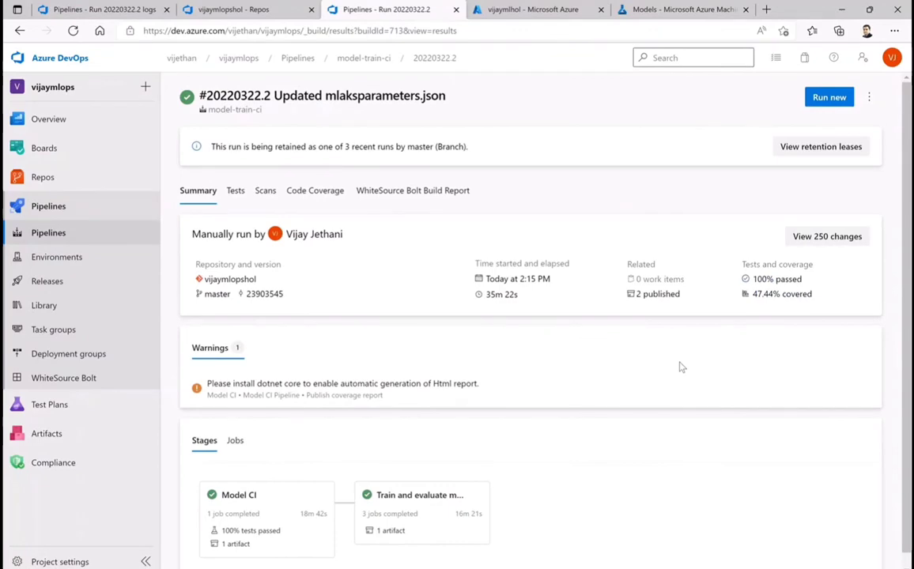
{"action": "scroll", "coordinate": [681, 367], "scroll_direction": "down", "scroll_amount": 1}
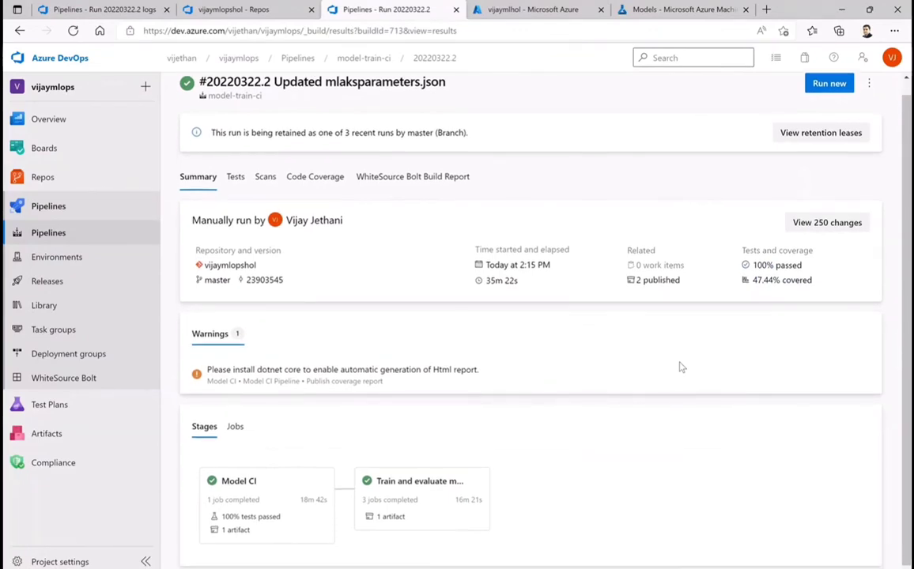